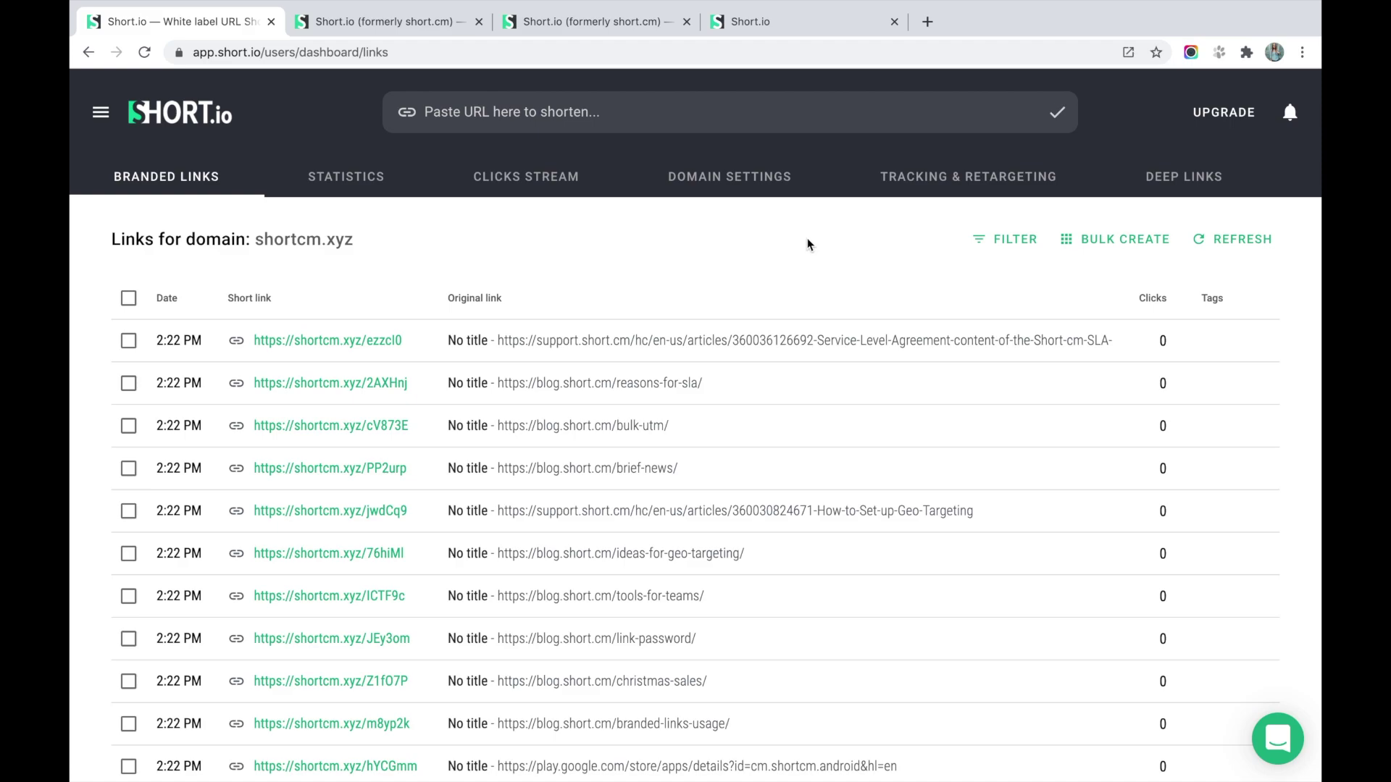
pyautogui.click(547, 124)
pyautogui.write('https://blog.short.io/sms-bots/')
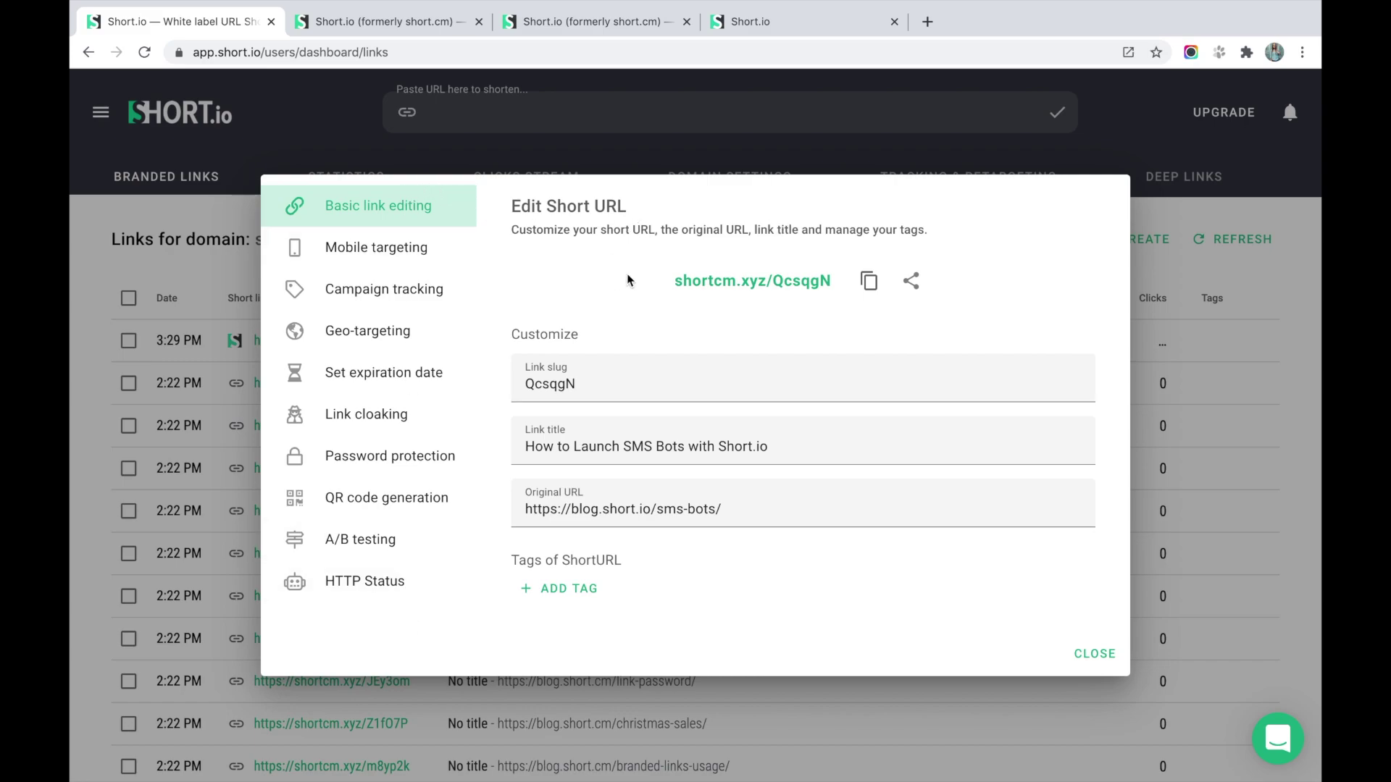
# Change the link slug to 'myblogarticle' and save it.
pyautogui.moveTo(605, 382); pyautogui.dragTo(501, 385)
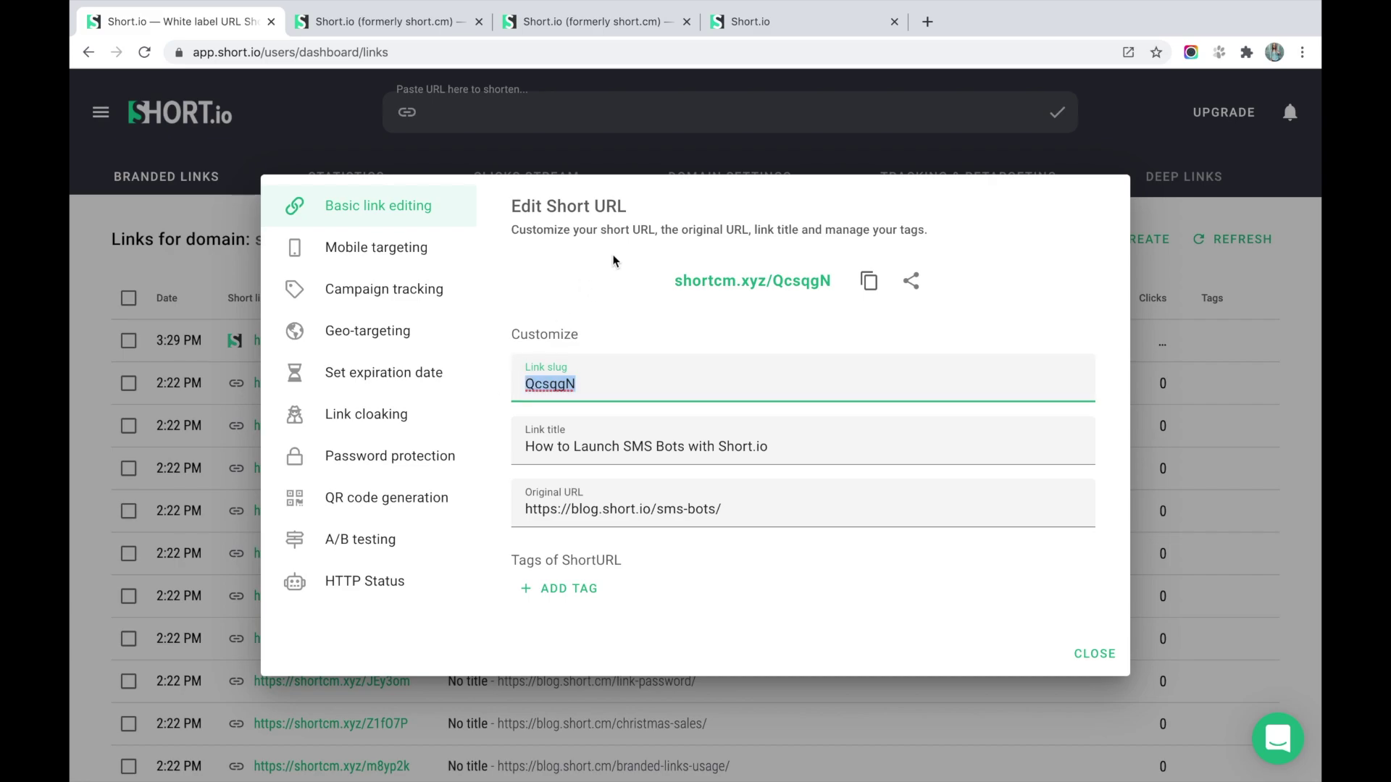
pyautogui.write('myblo')
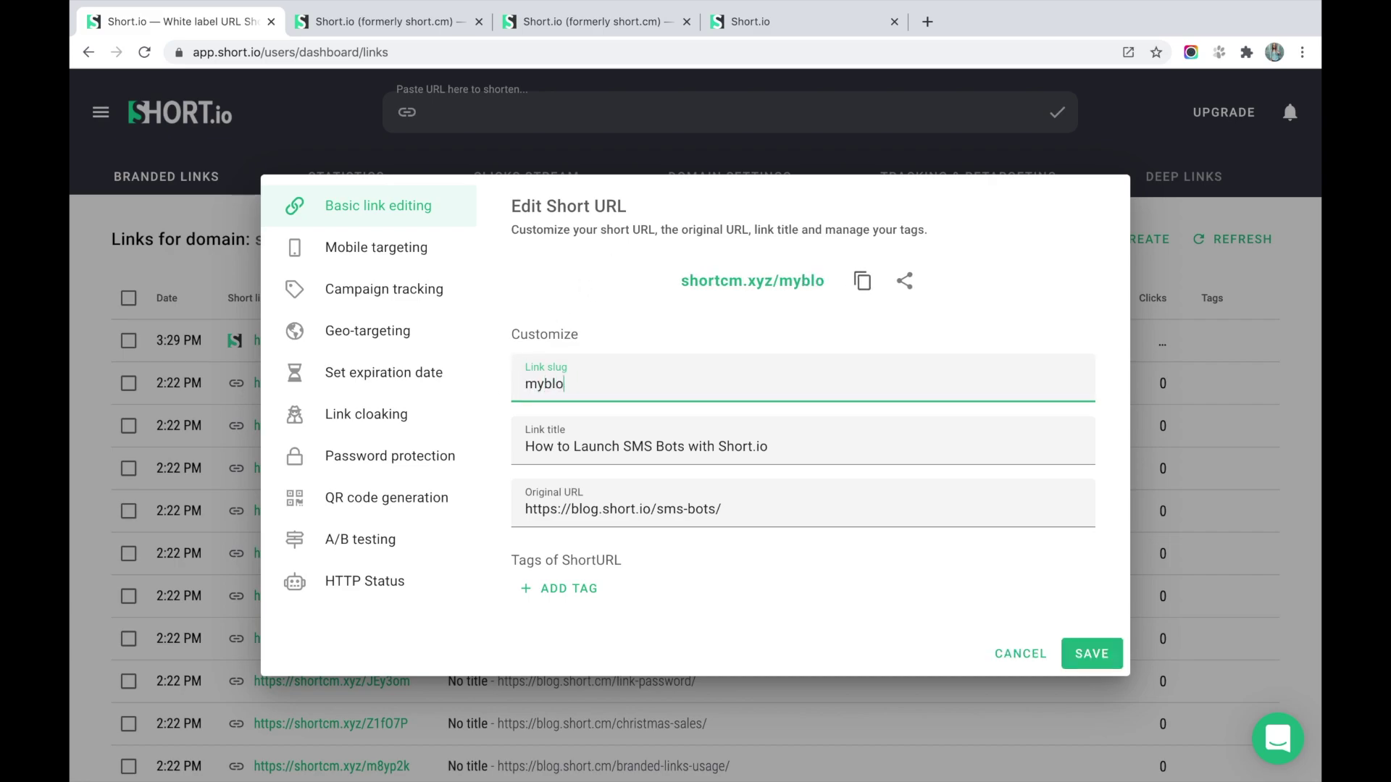
pyautogui.write('garticle')
pyautogui.press('Return')
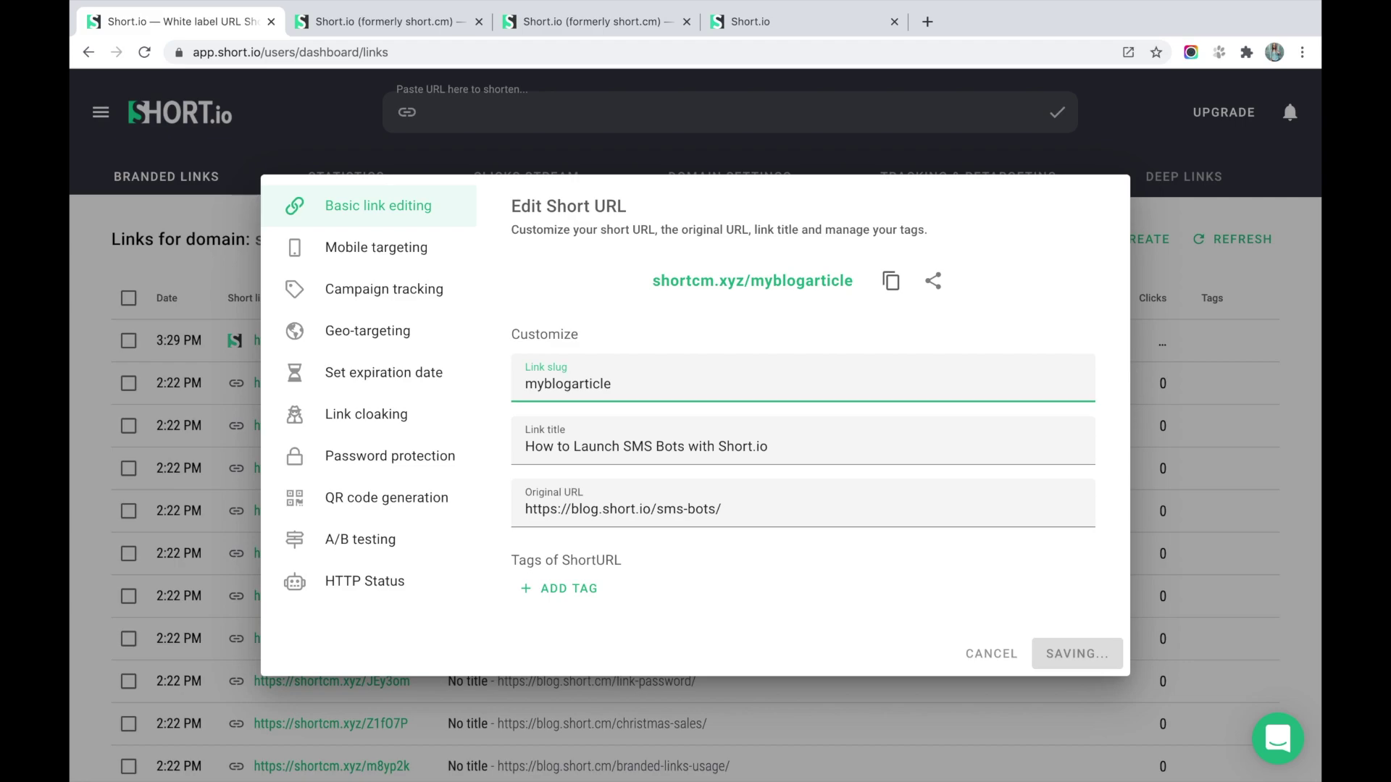
# Tag the link with 'social media'.
pyautogui.click(563, 605)
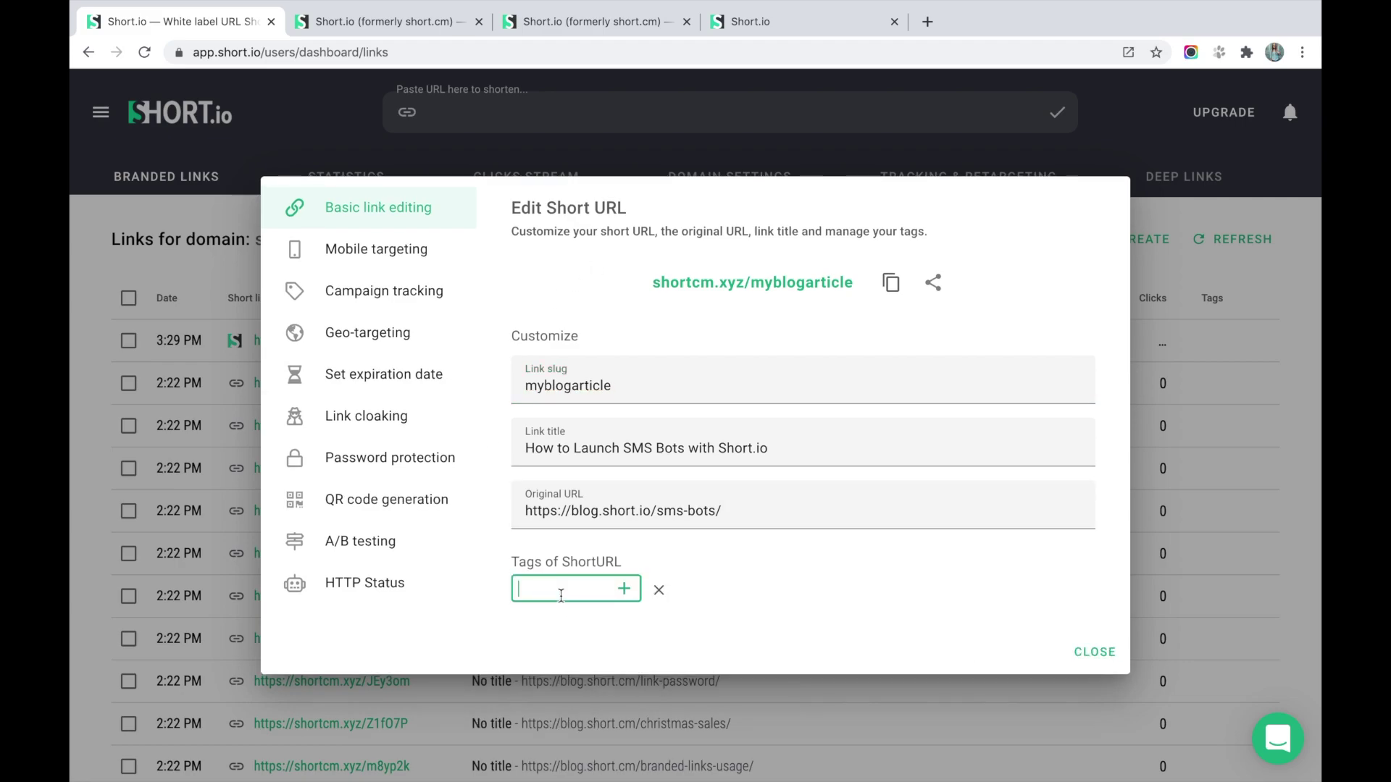
pyautogui.write('socia')
pyautogui.click(562, 617)
pyautogui.click(631, 598)
# Copy the short link to the clipboard and look at its sharing options.
pyautogui.click(895, 270)
pyautogui.click(933, 276)
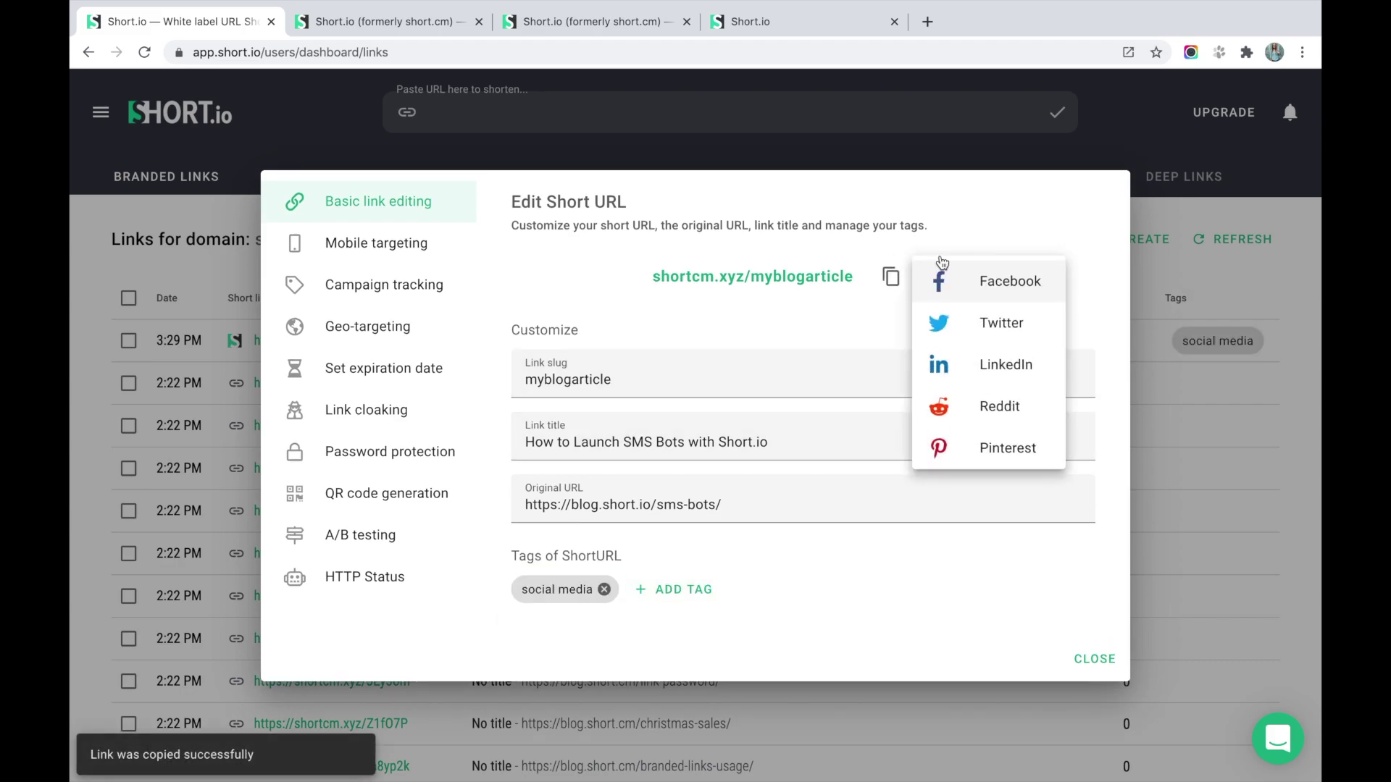
pyautogui.click(973, 216)
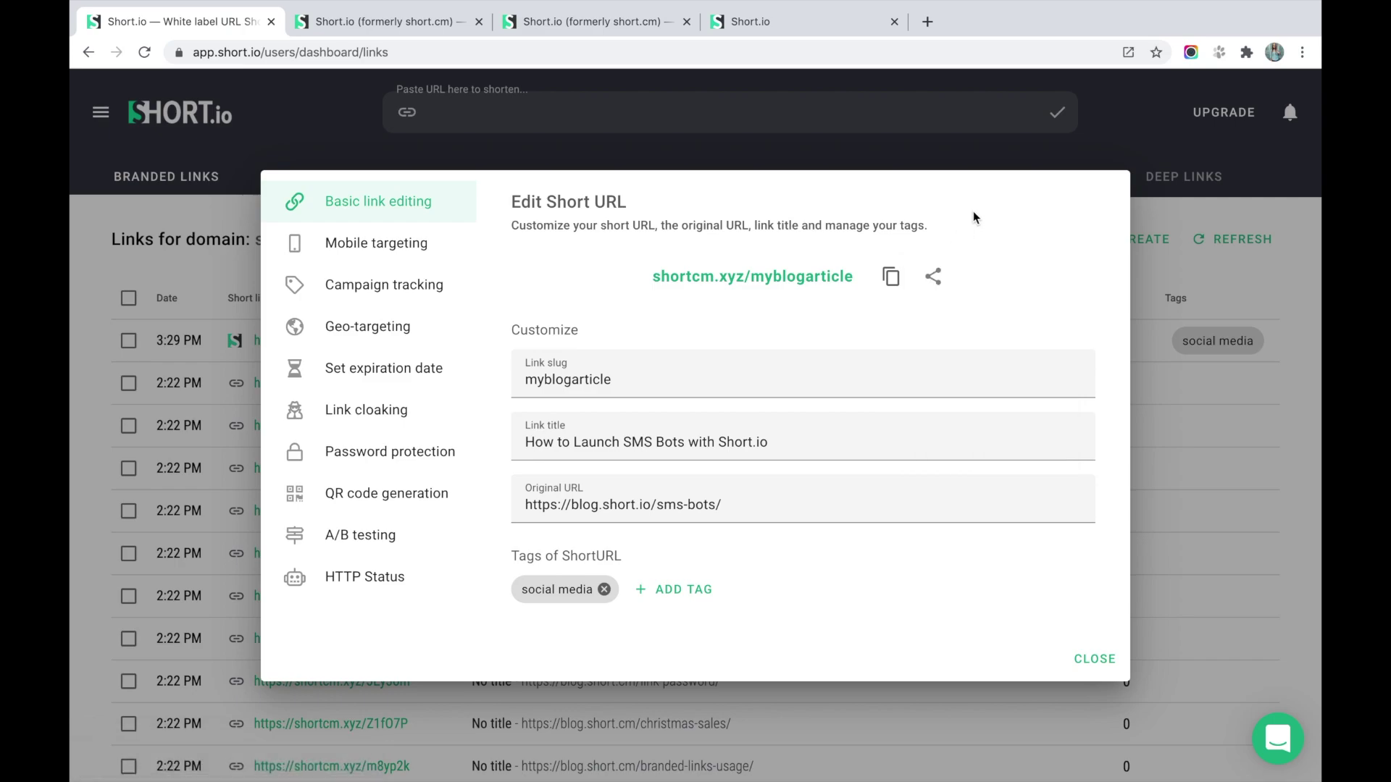
pyautogui.click(460, 252)
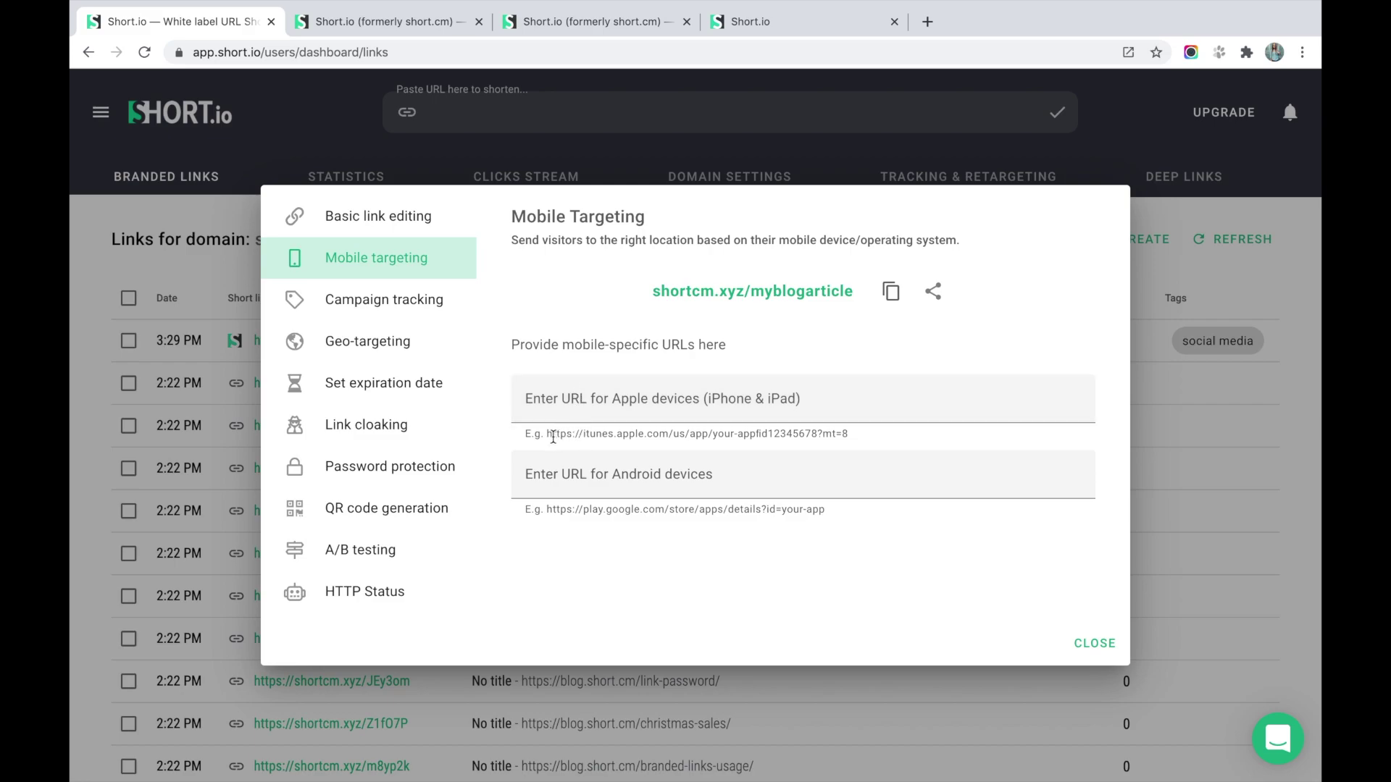
# Fill the Apple and Android destination fields with the example store URLs and save mobile targeting.
pyautogui.moveTo(548, 434); pyautogui.dragTo(867, 450)
pyautogui.click(791, 406)
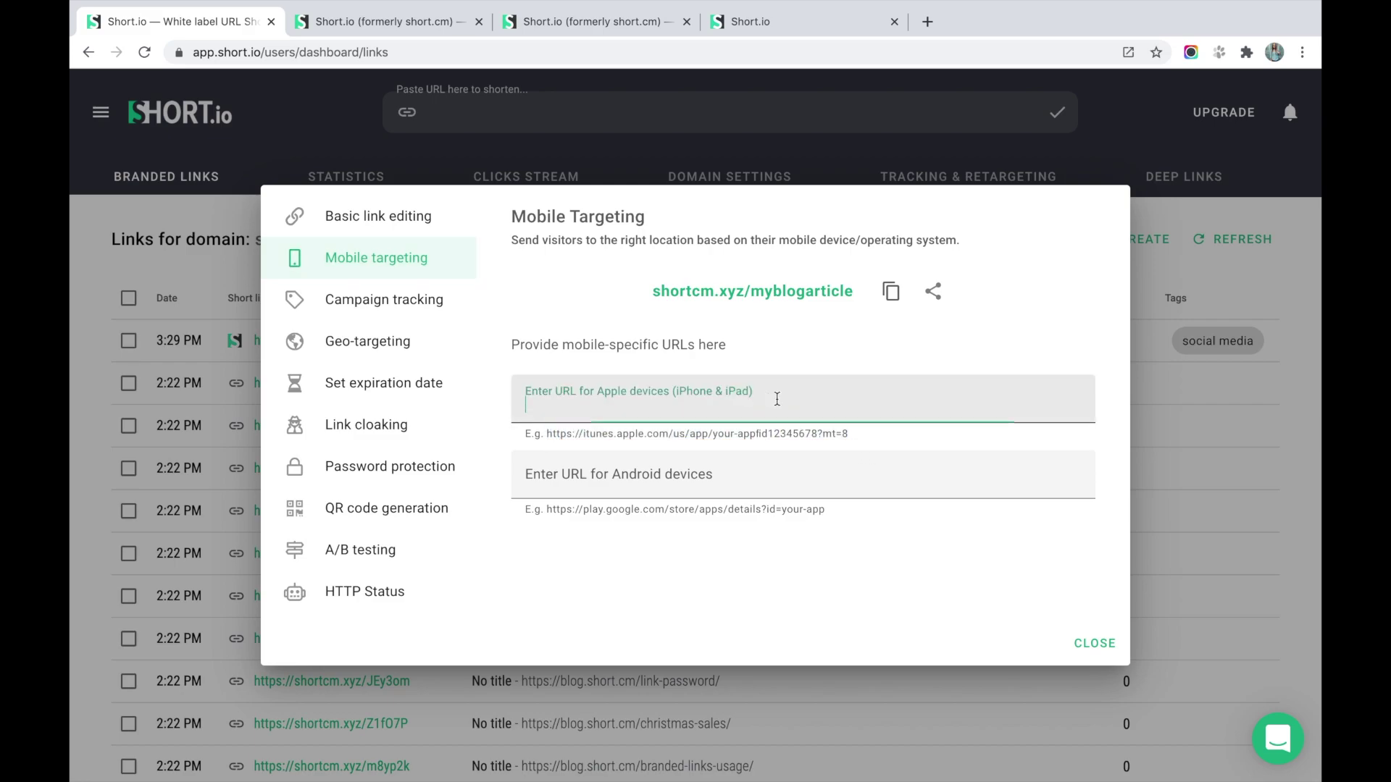
pyautogui.hotkey('ctrl', 'v')
pyautogui.moveTo(550, 514); pyautogui.dragTo(829, 520)
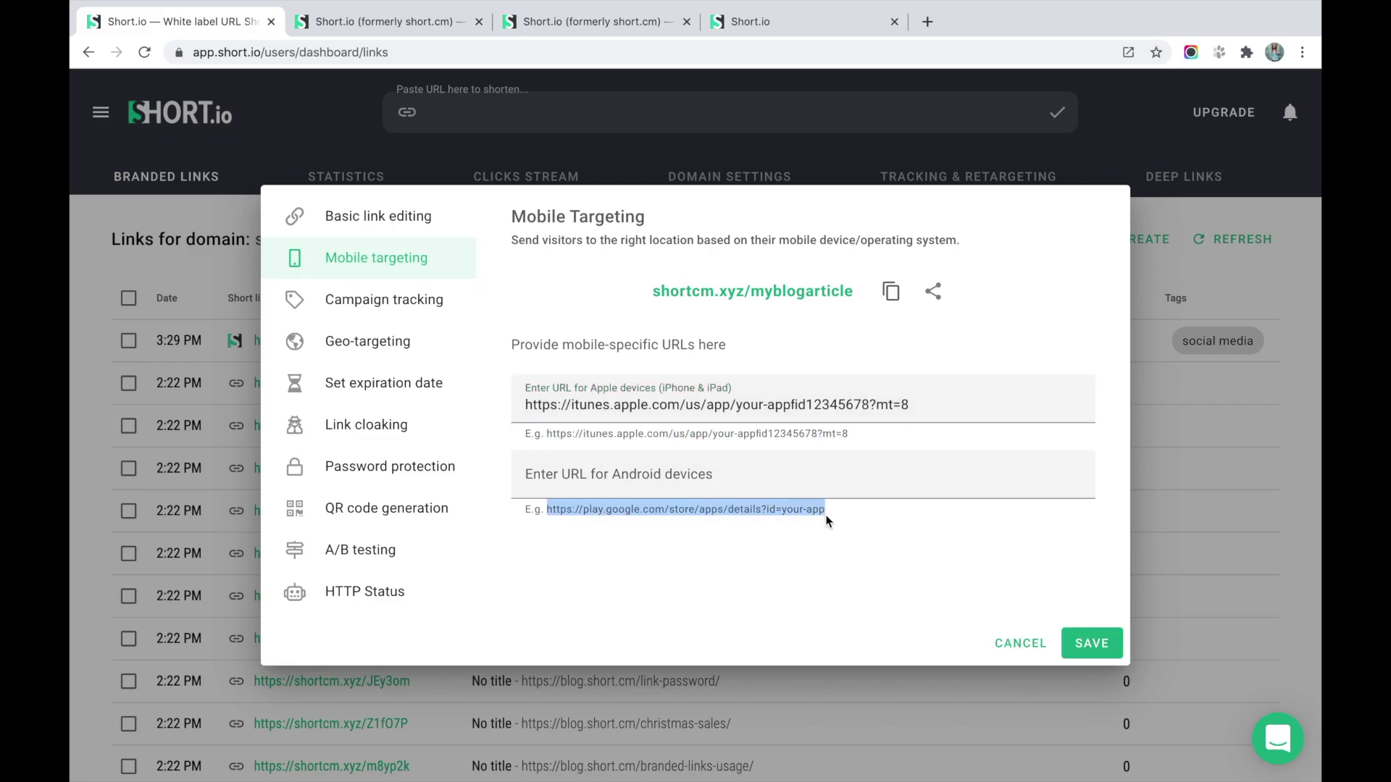
pyautogui.click(780, 482)
pyautogui.hotkey('ctrl', 'v')
pyautogui.click(1091, 643)
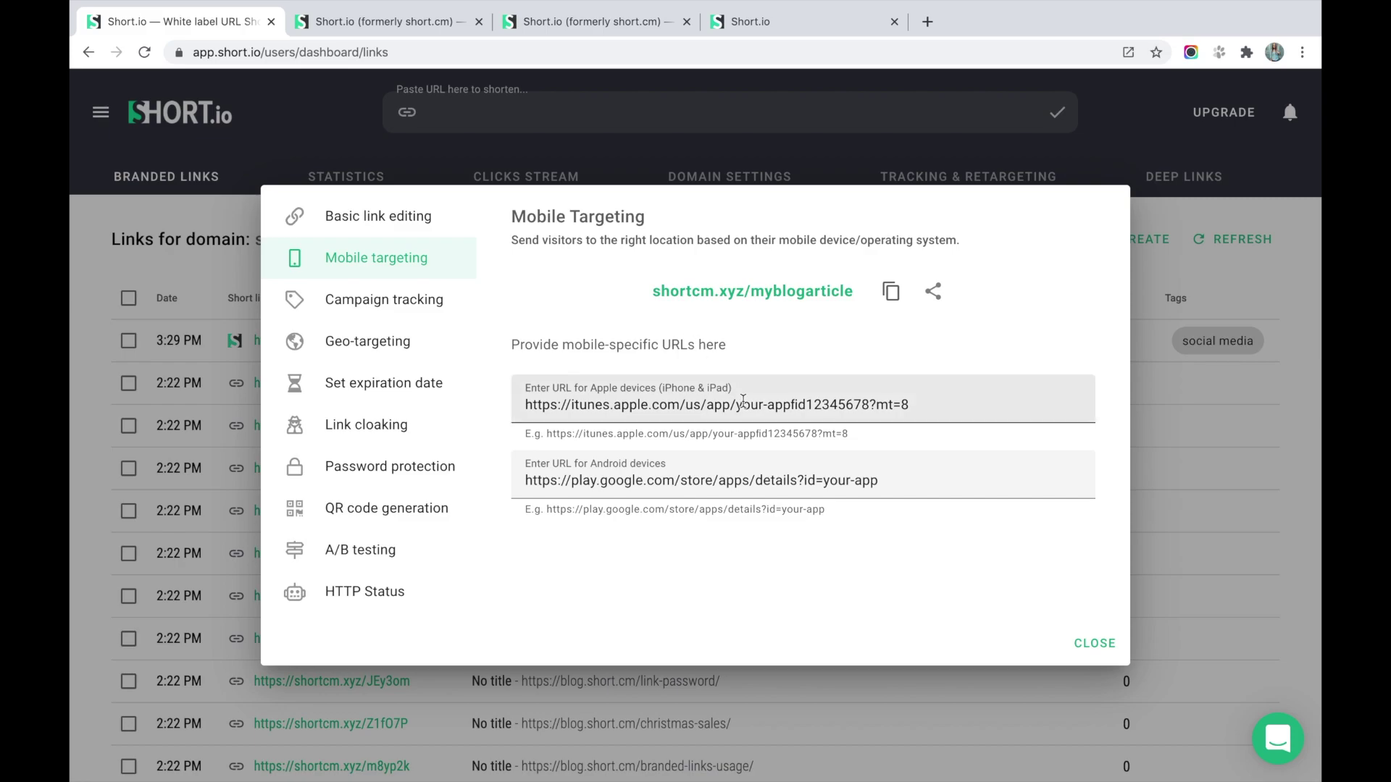
pyautogui.click(450, 302)
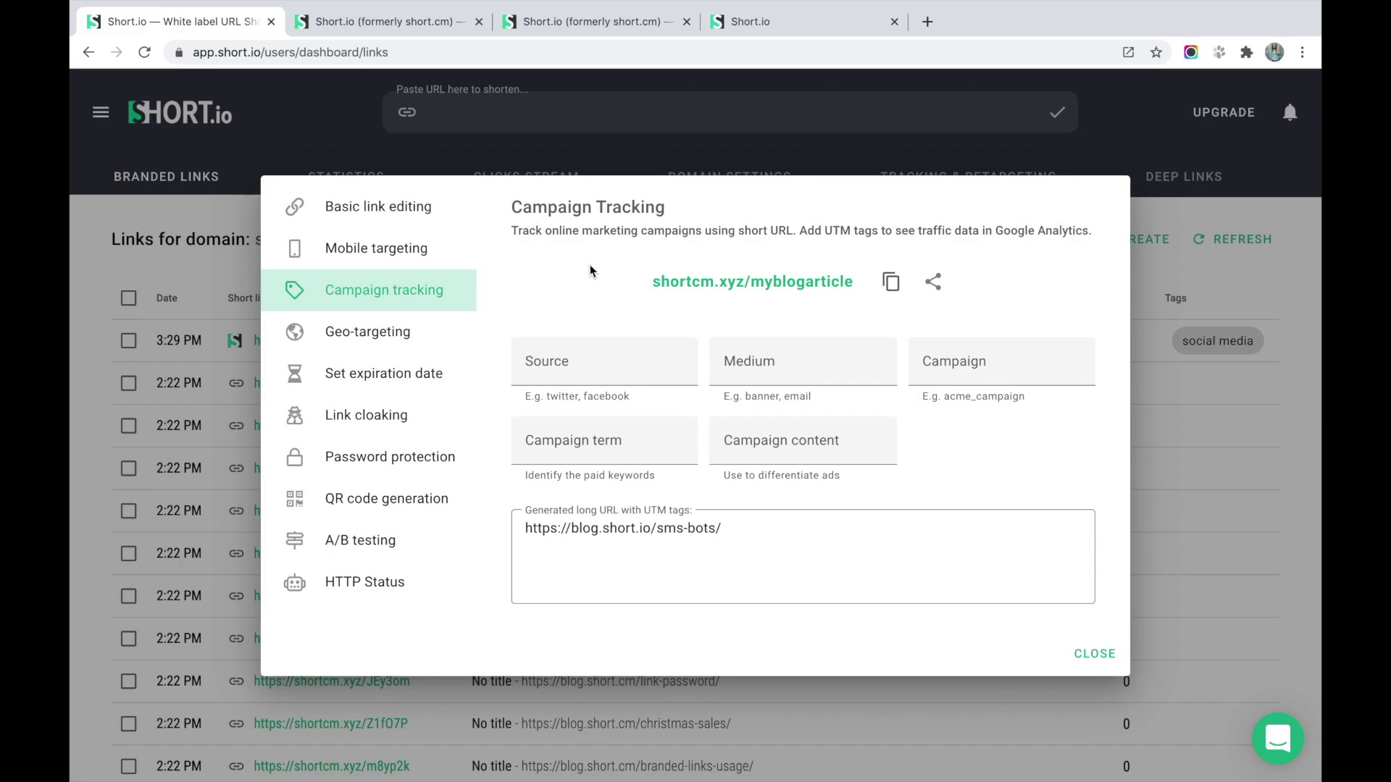
# Enter UTM source 'facebook', medium 'email' and campaign 'cpc' in Campaign tracking and save.
pyautogui.click(580, 366)
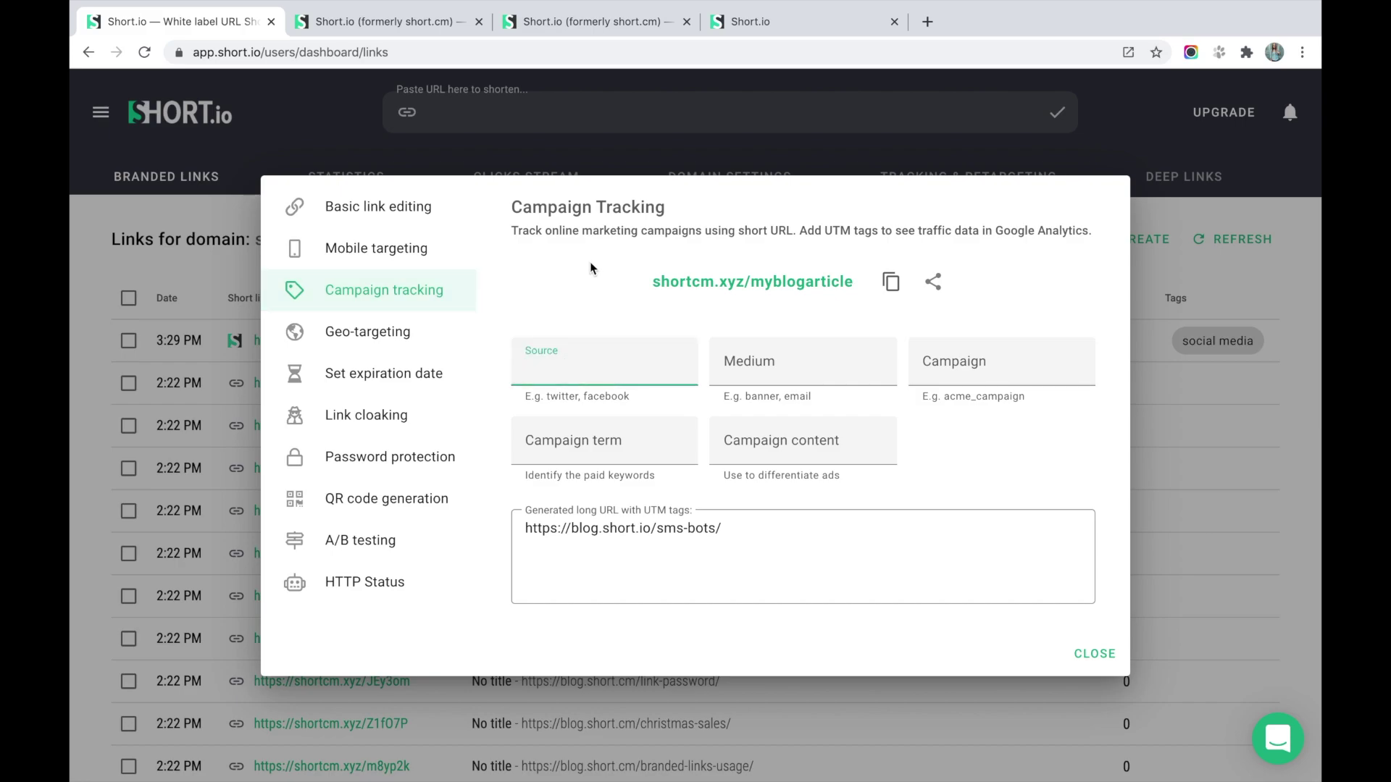
pyautogui.write('a')
pyautogui.press('BackSpace')
pyautogui.write('facen')
pyautogui.press('BackSpace')
pyautogui.write('book')
pyautogui.click(776, 374)
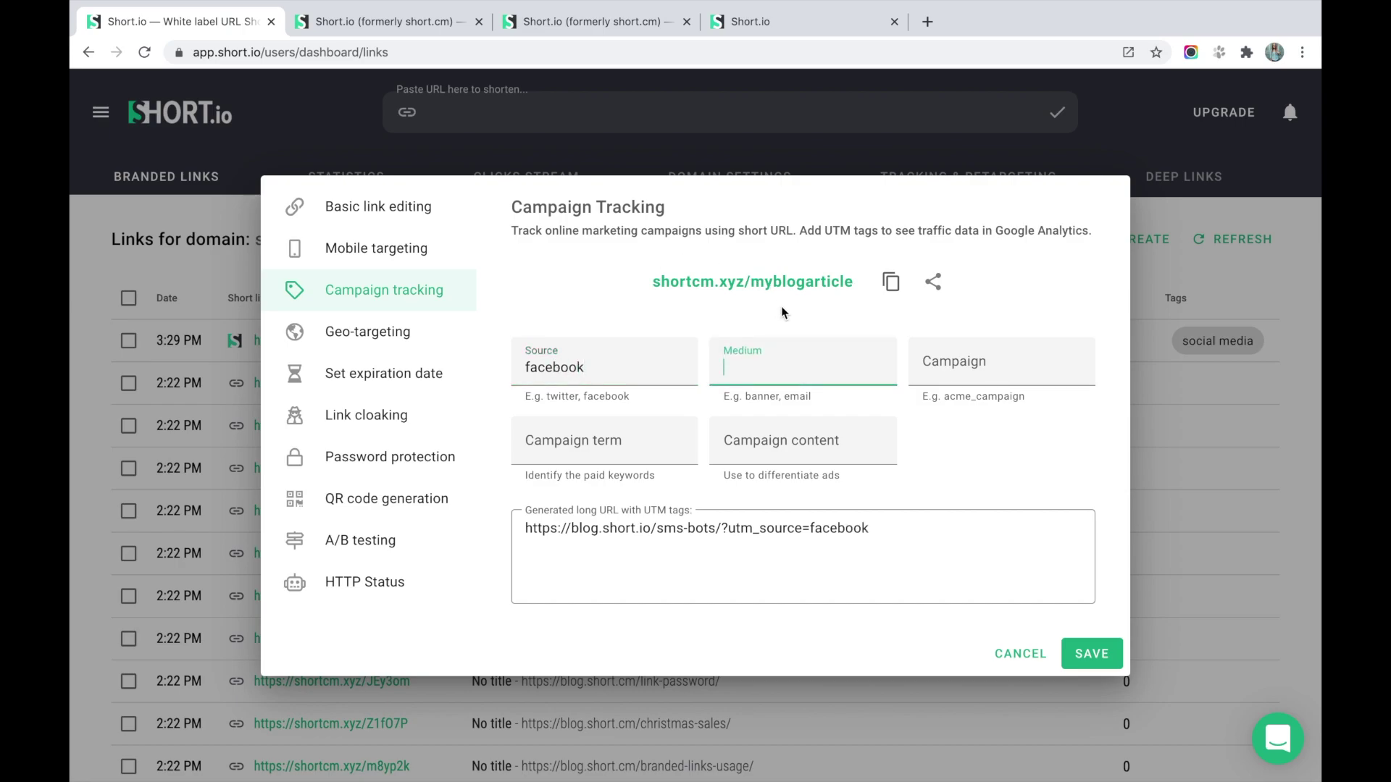
pyautogui.write('email')
pyautogui.click(939, 353)
pyautogui.write('cpc')
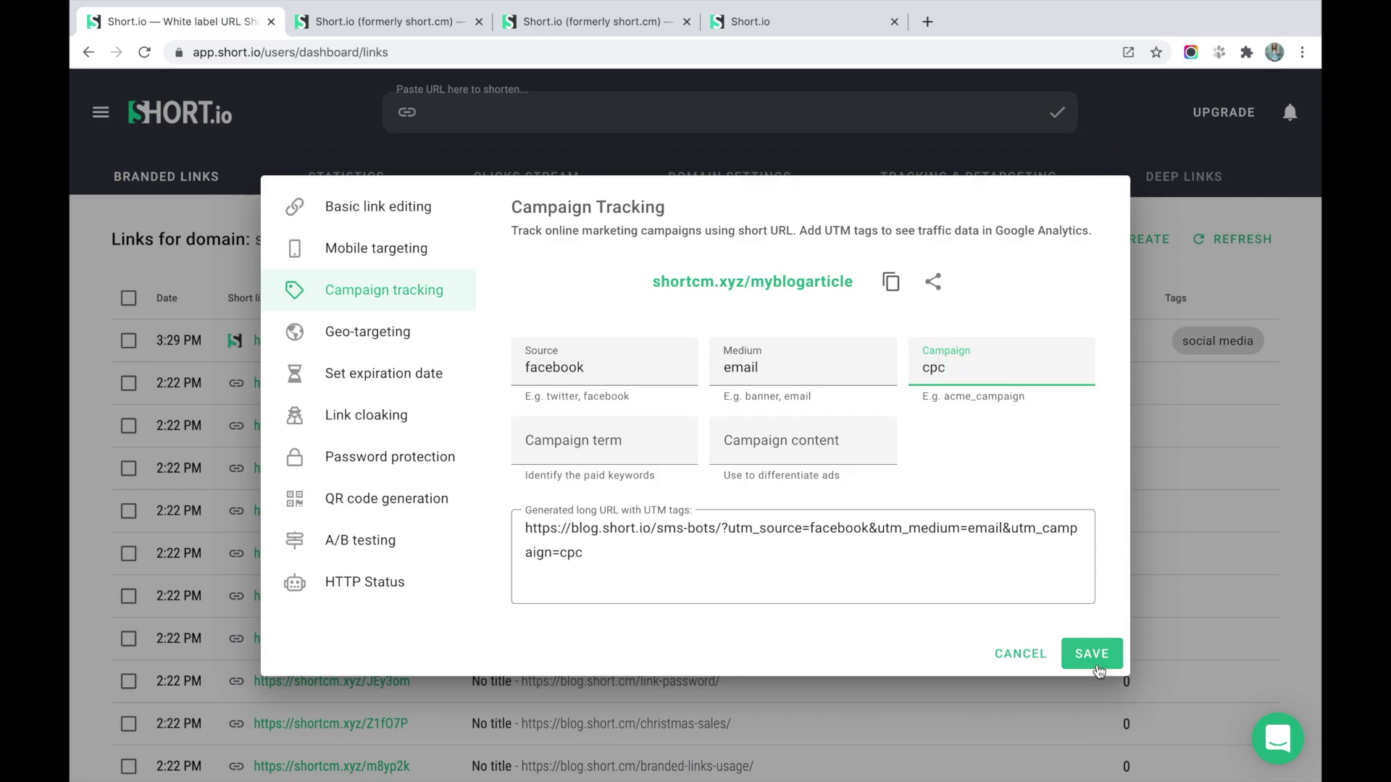
pyautogui.click(1093, 655)
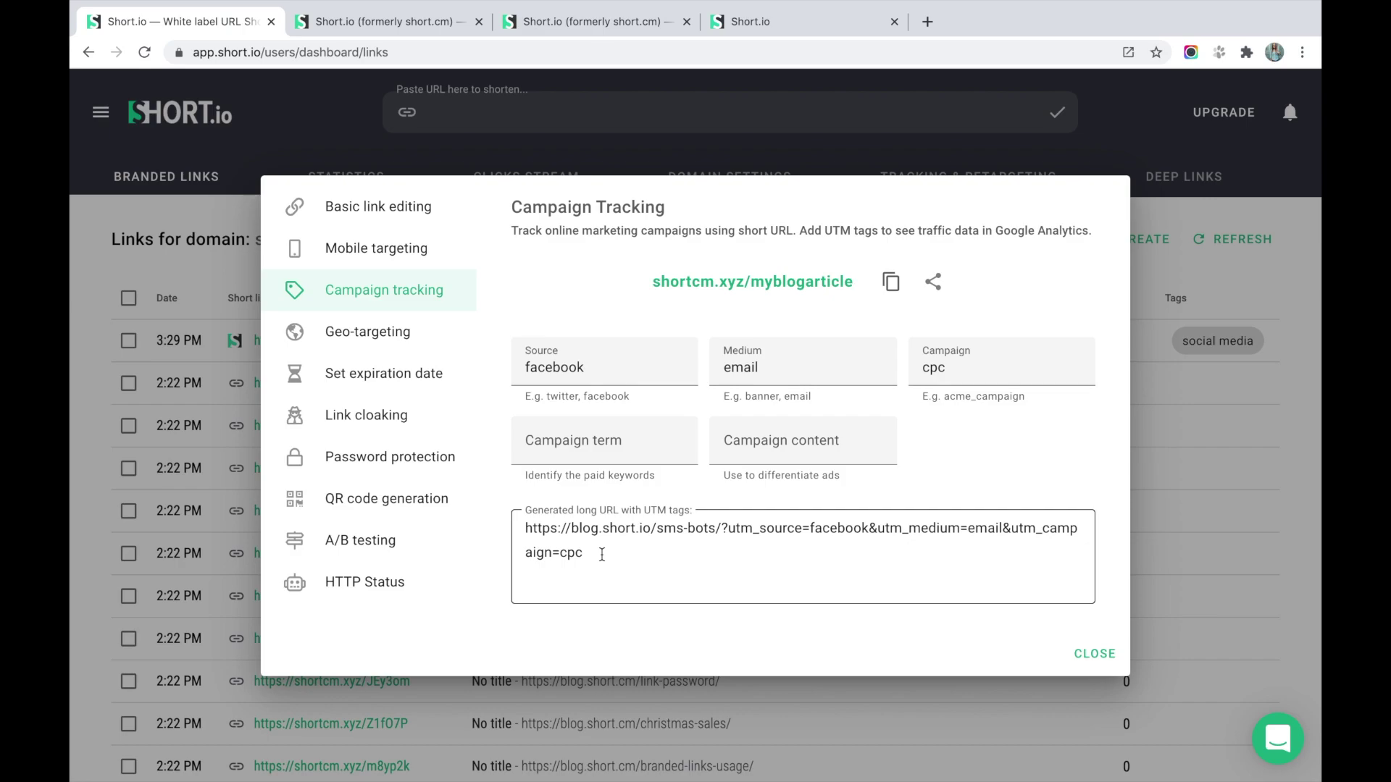
# Start a new geo-targeting rule with Germany as the country.
pyautogui.click(420, 333)
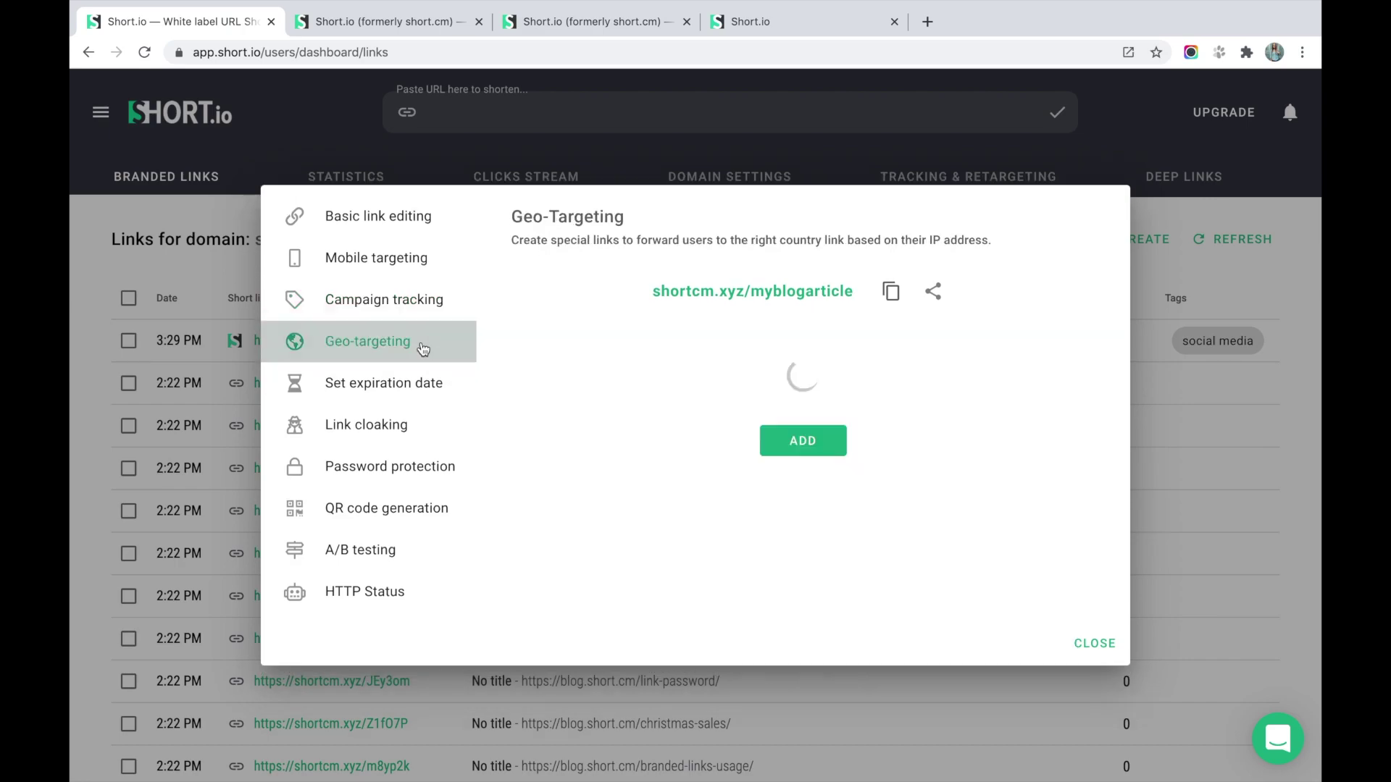
pyautogui.click(790, 493)
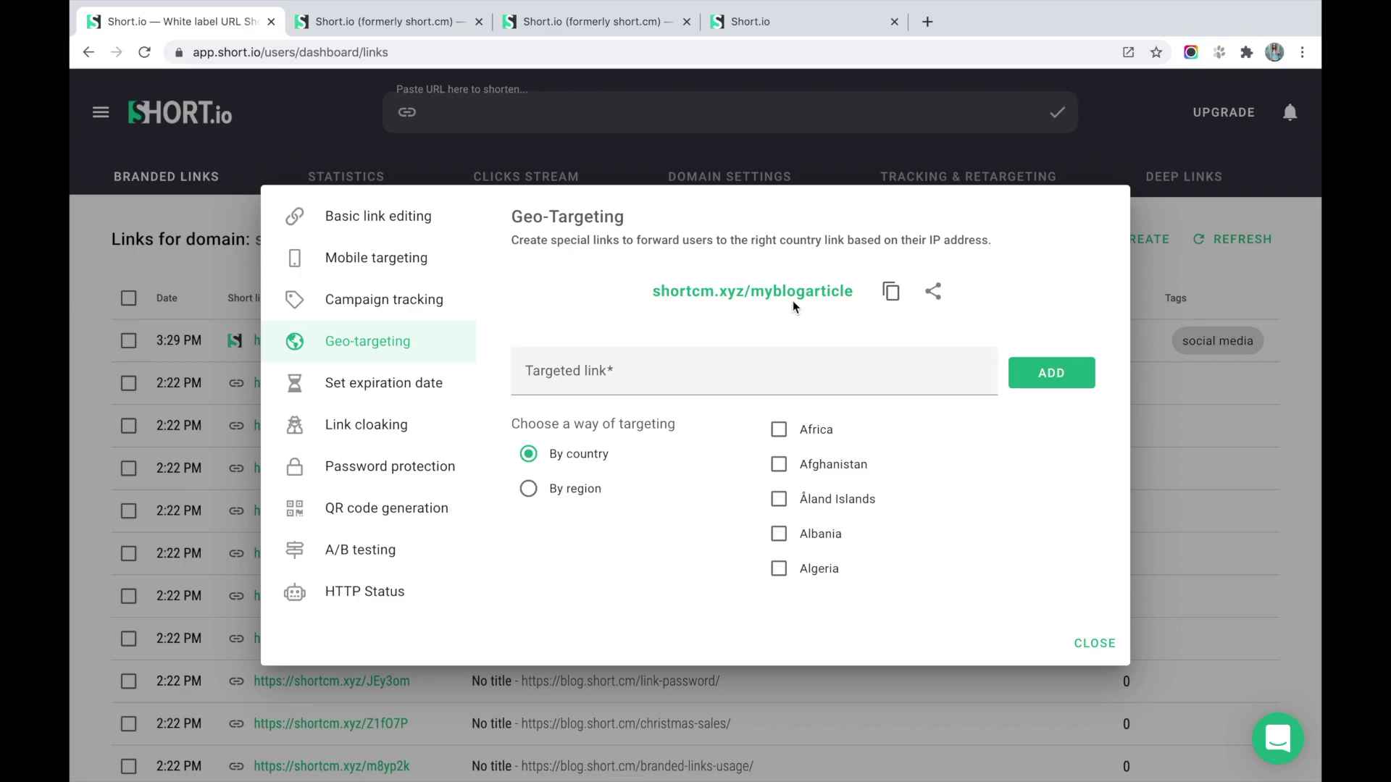
pyautogui.scroll(-20, 849, 489)
pyautogui.scroll(-15, 849, 489)
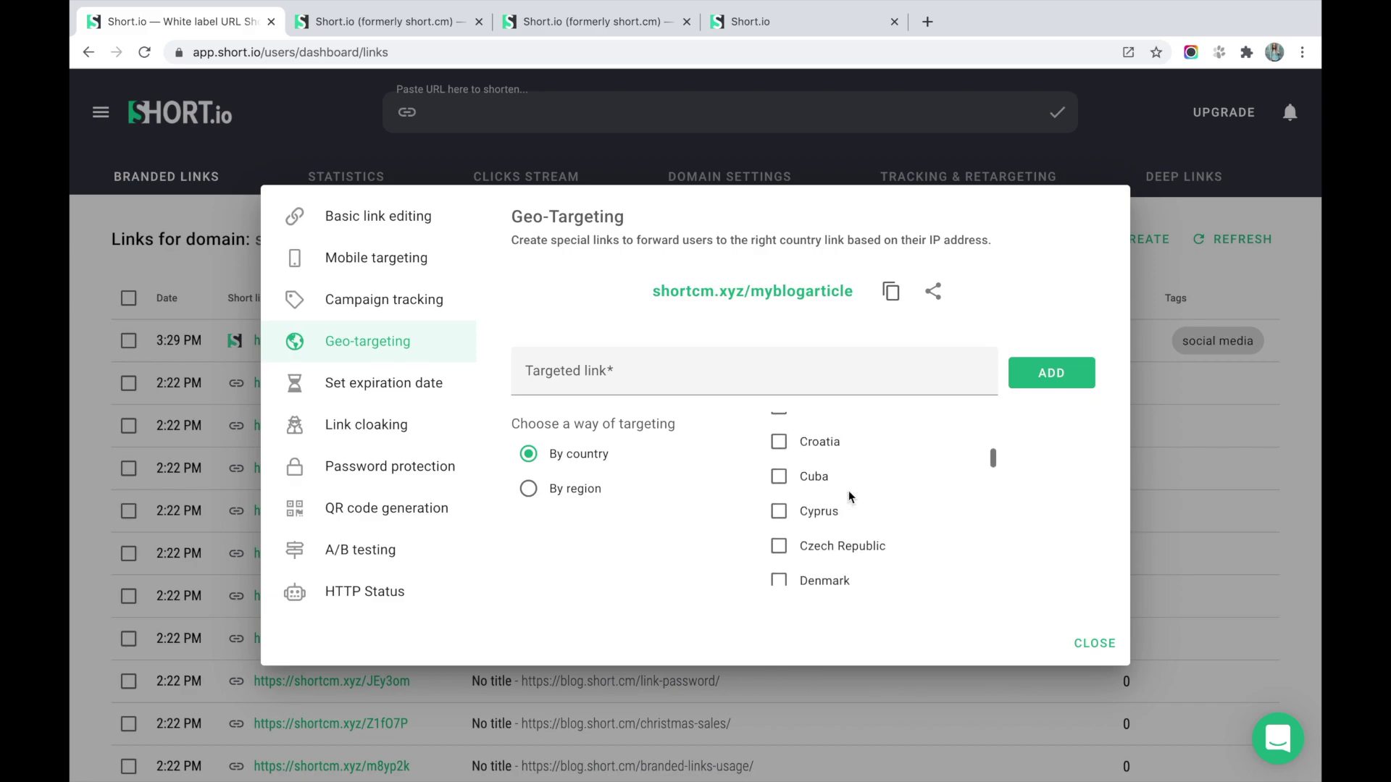
pyautogui.scroll(-5, 849, 489)
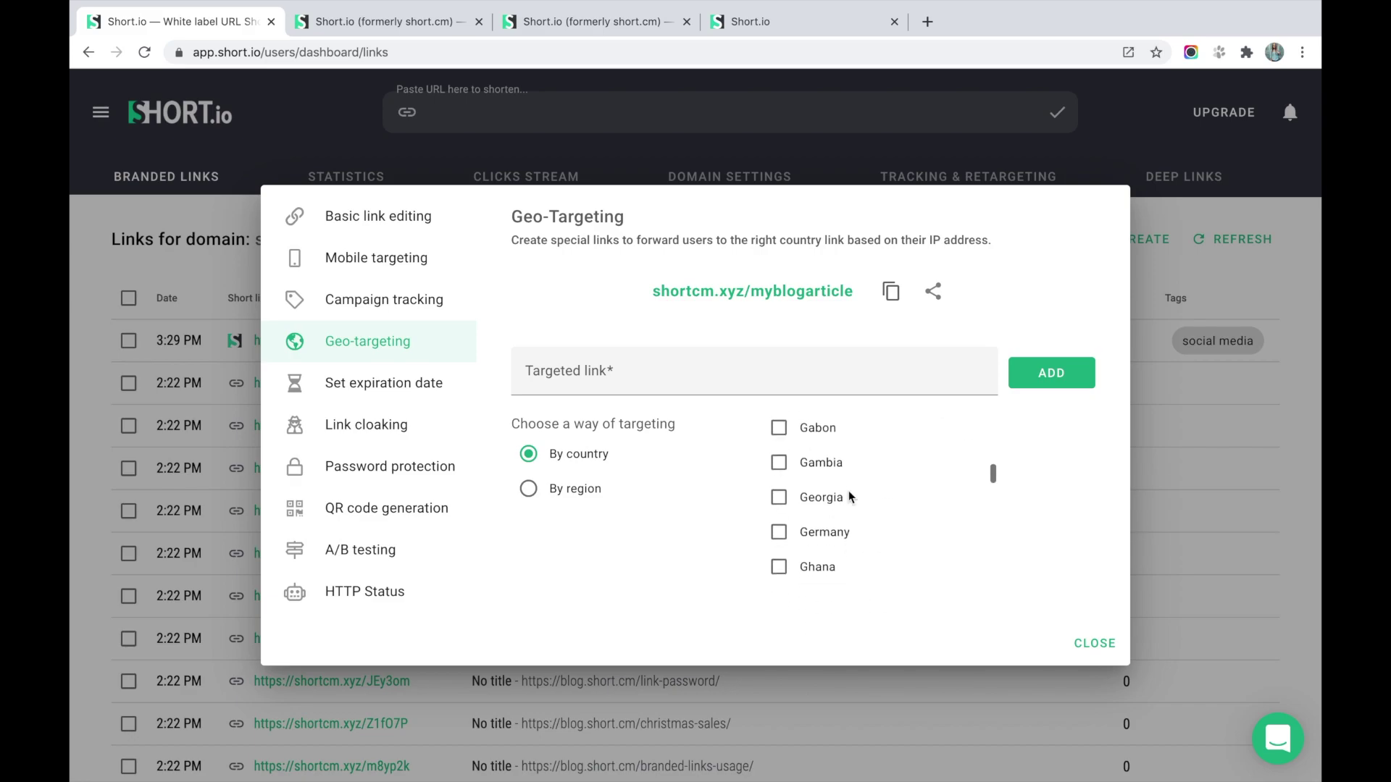
pyautogui.click(828, 499)
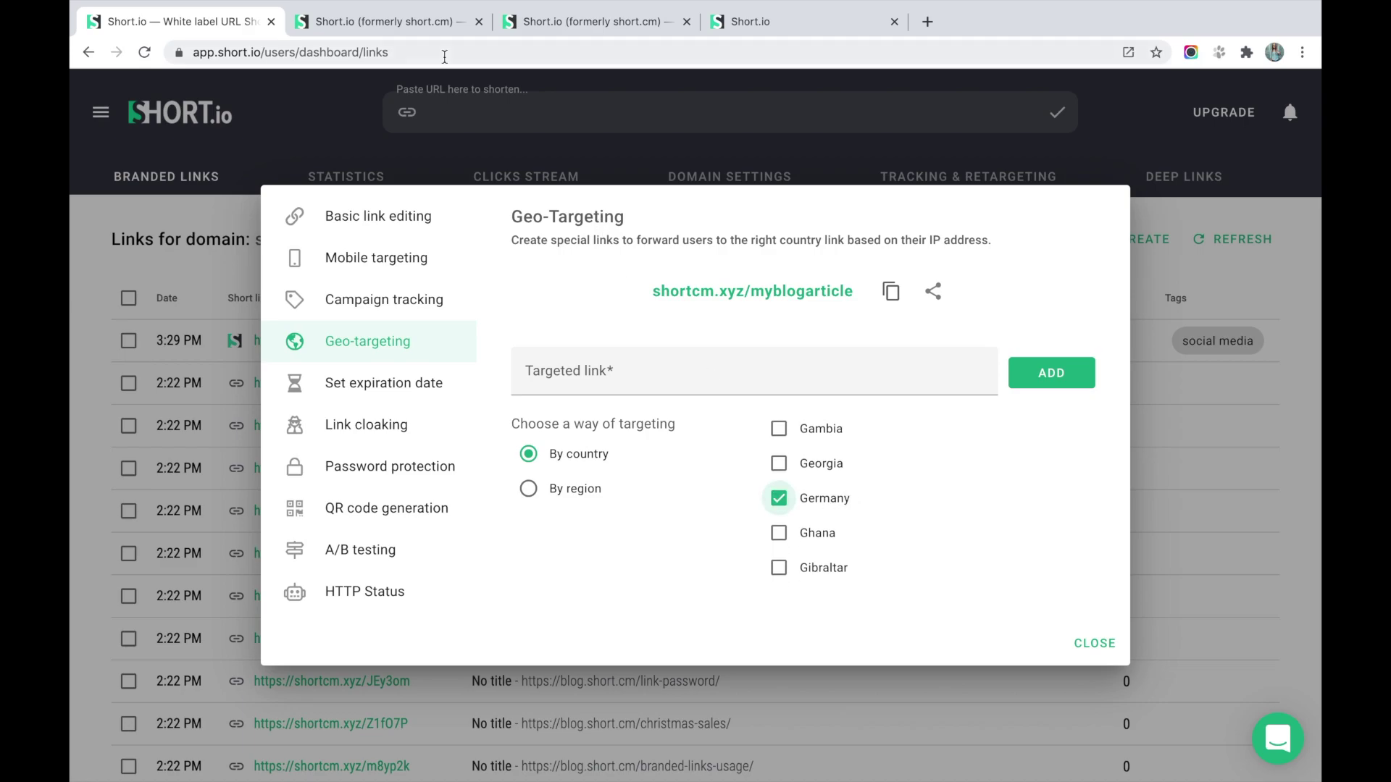
pyautogui.click(384, 22)
pyautogui.click(385, 45)
pyautogui.hotkey('ctrl', 'c')
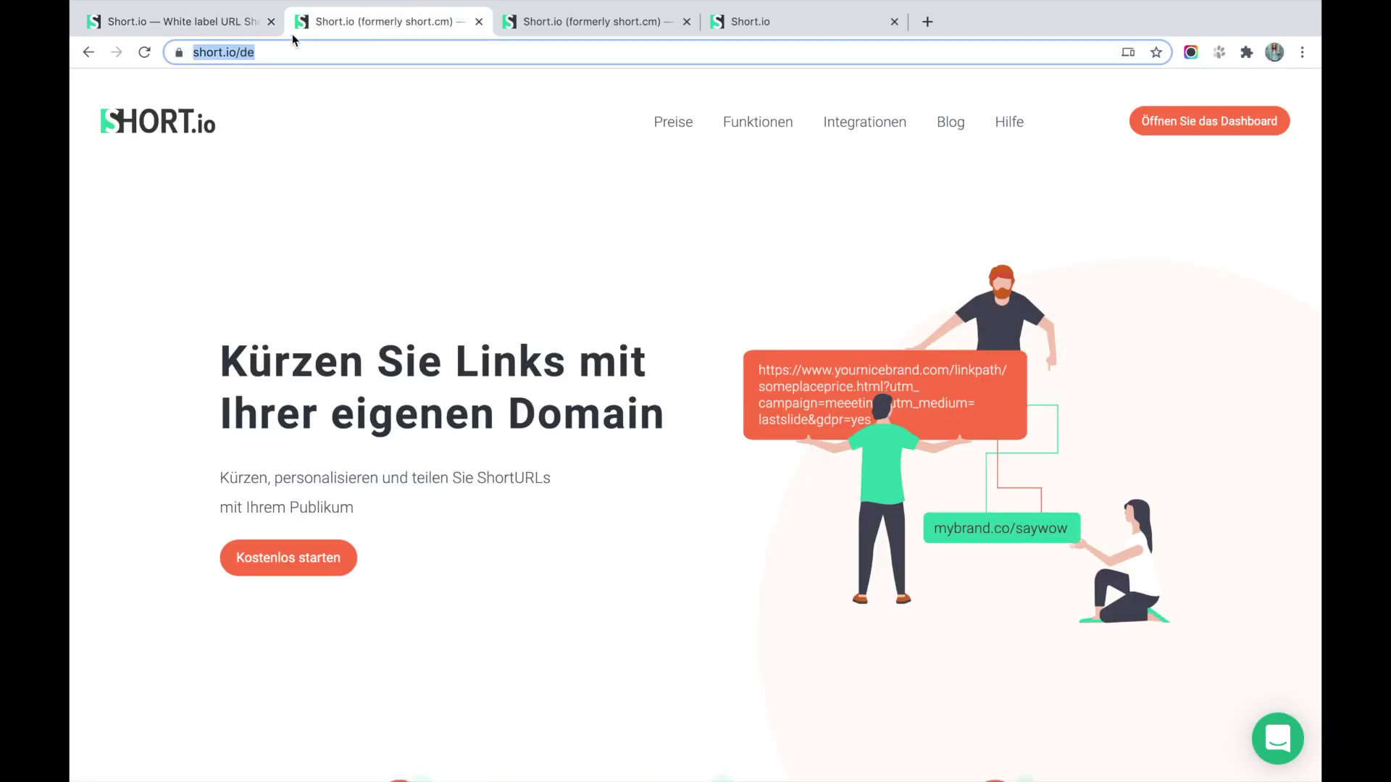
pyautogui.click(216, 22)
pyautogui.click(628, 367)
pyautogui.hotkey('ctrl', 'v')
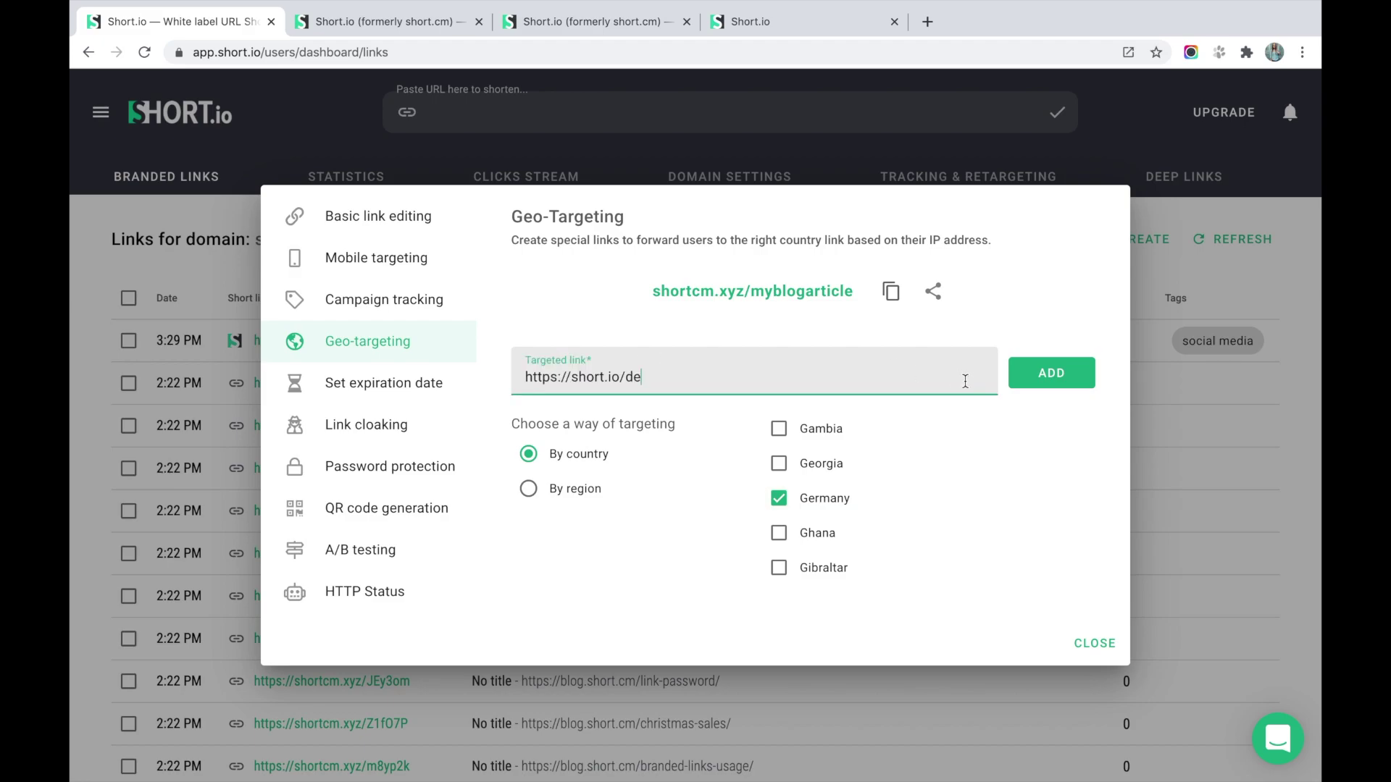
pyautogui.click(1027, 376)
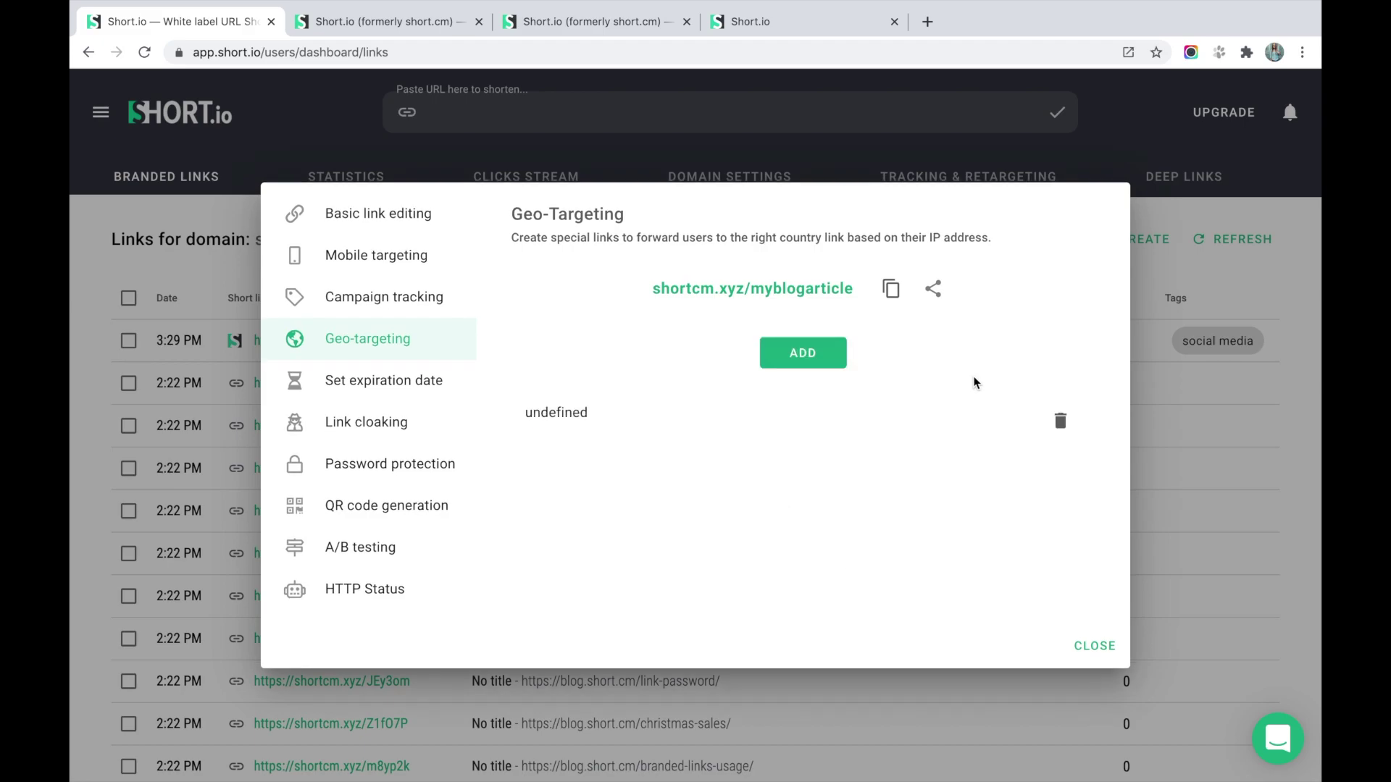
pyautogui.click(811, 364)
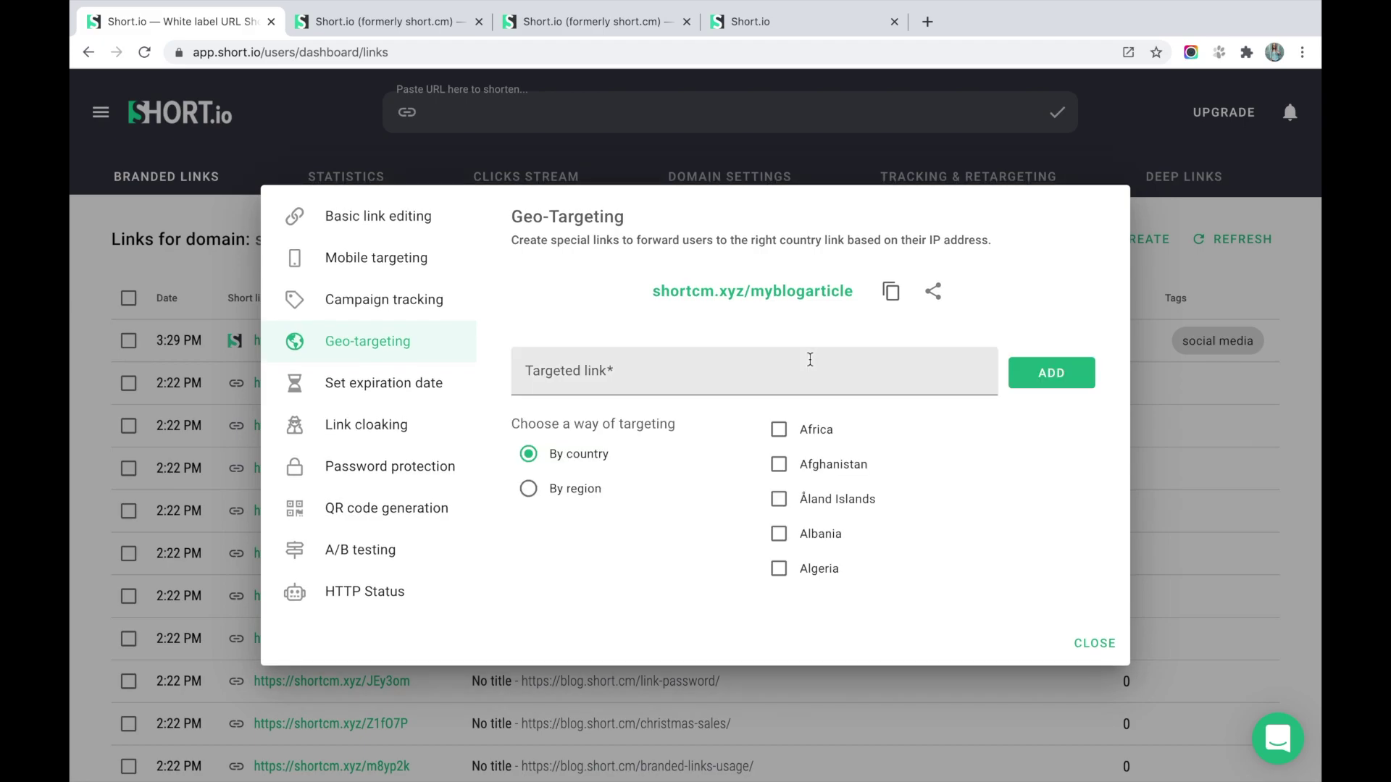
# Switch the new rule to region targeting and choose Spain: Madrid.
pyautogui.scroll(-5, 807, 503)
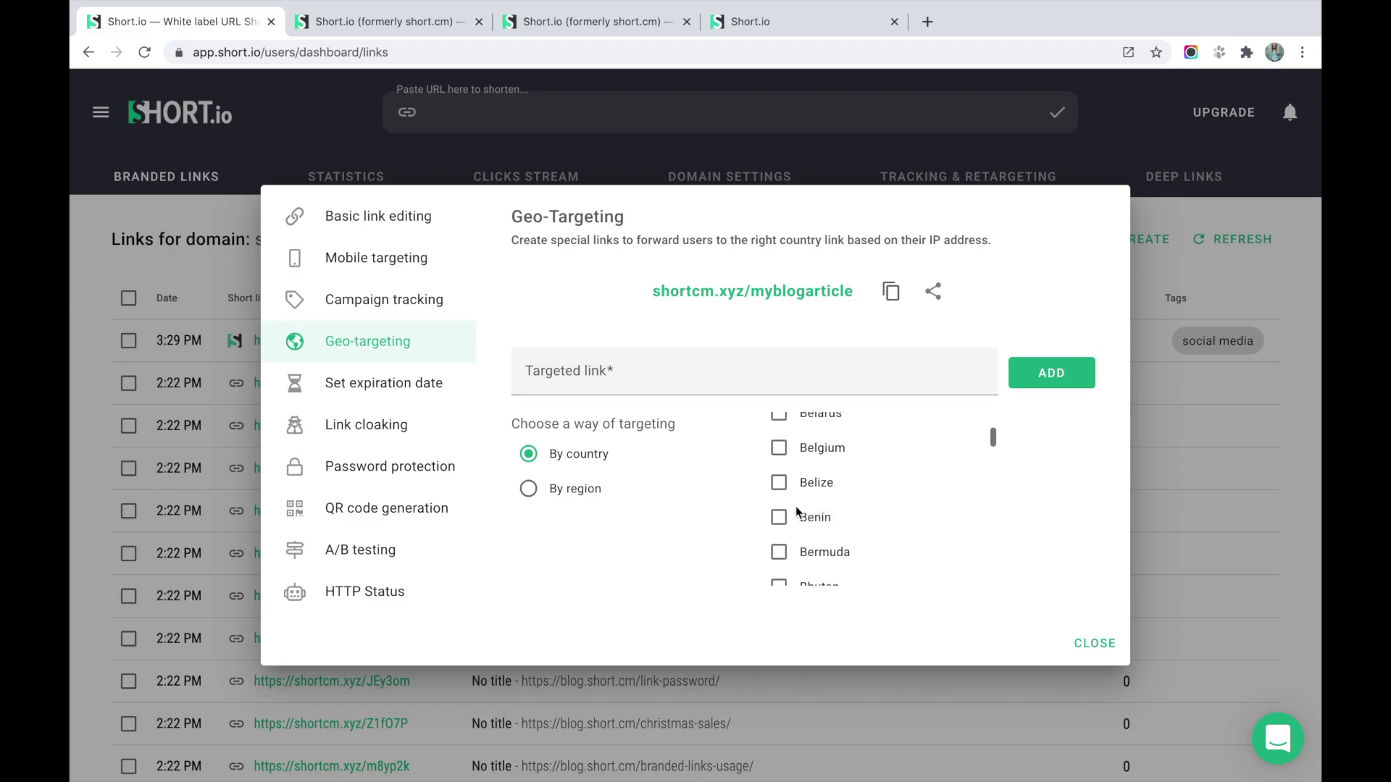
pyautogui.click(526, 490)
pyautogui.click(583, 531)
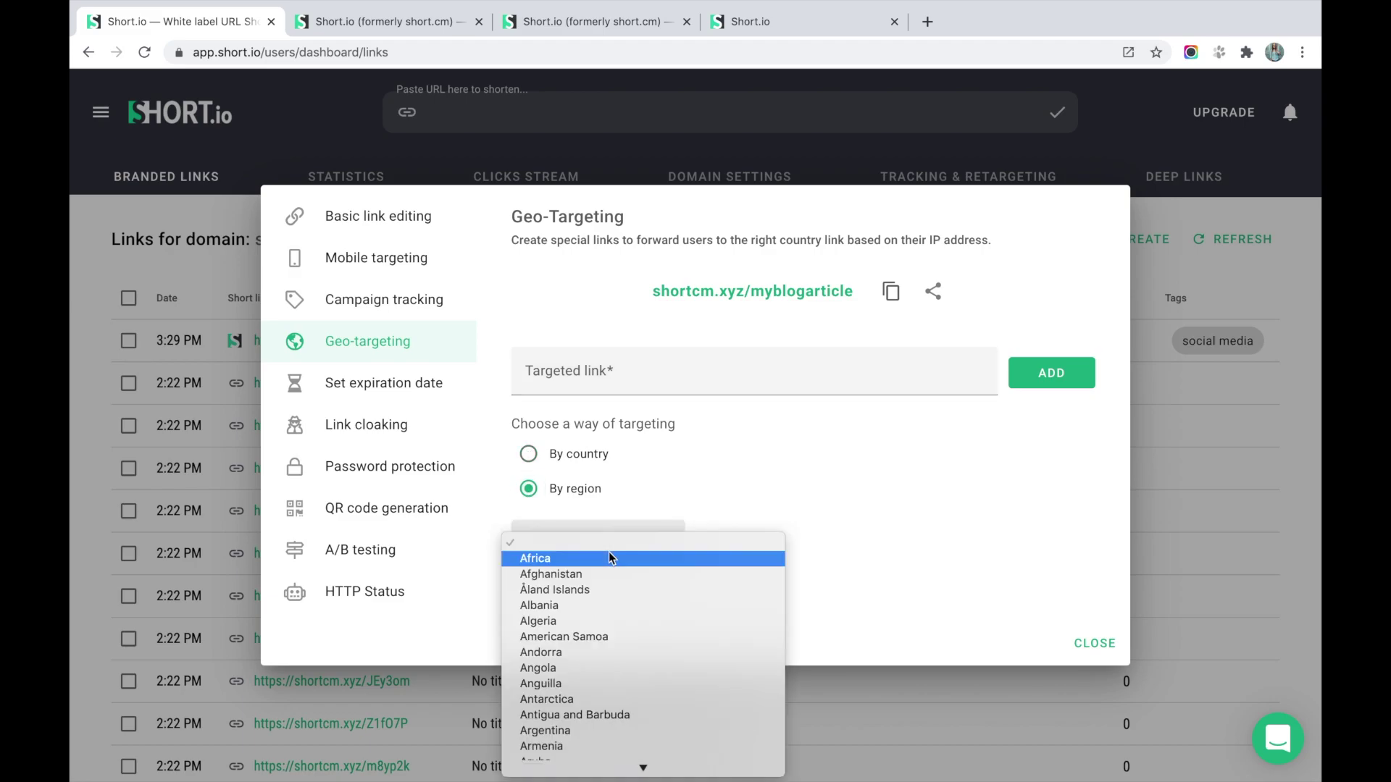
pyautogui.scroll(-20, 585, 627)
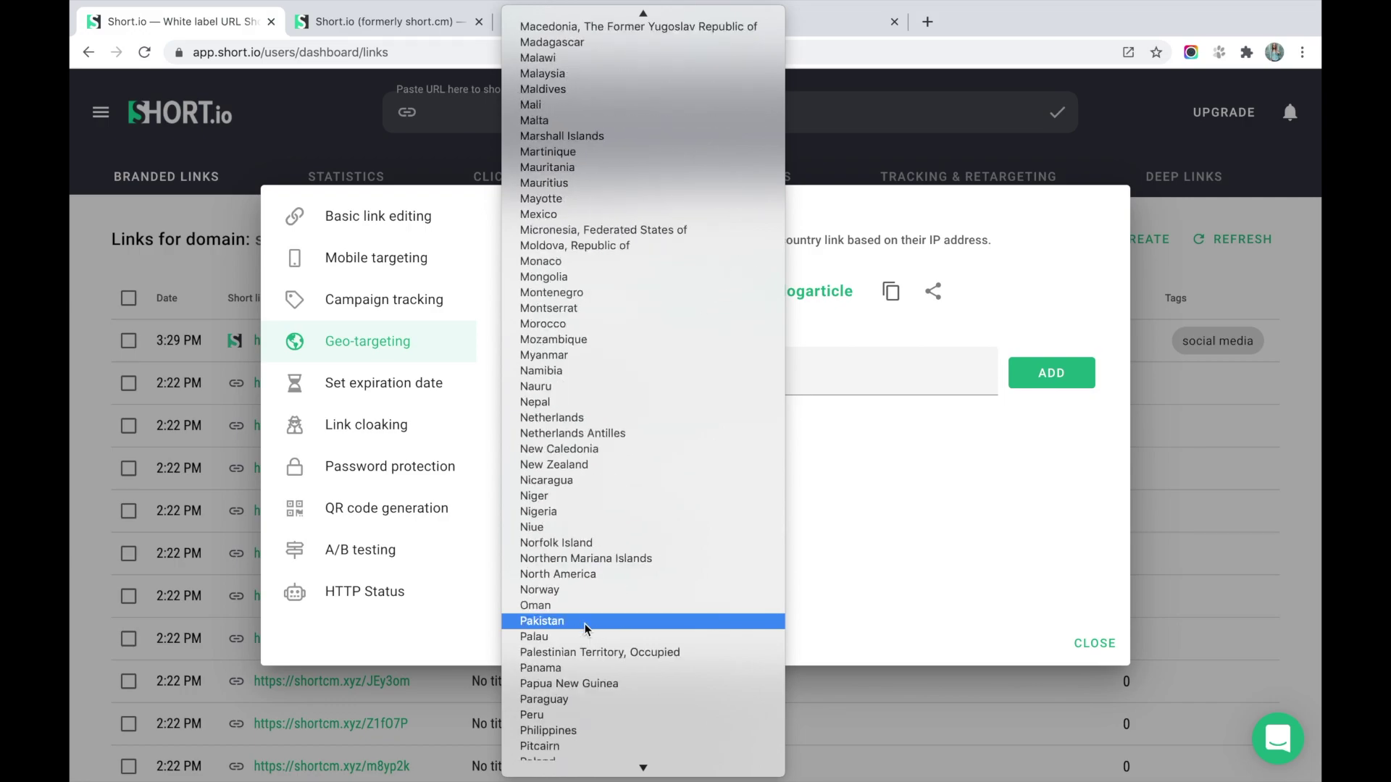
pyautogui.scroll(3, 584, 623)
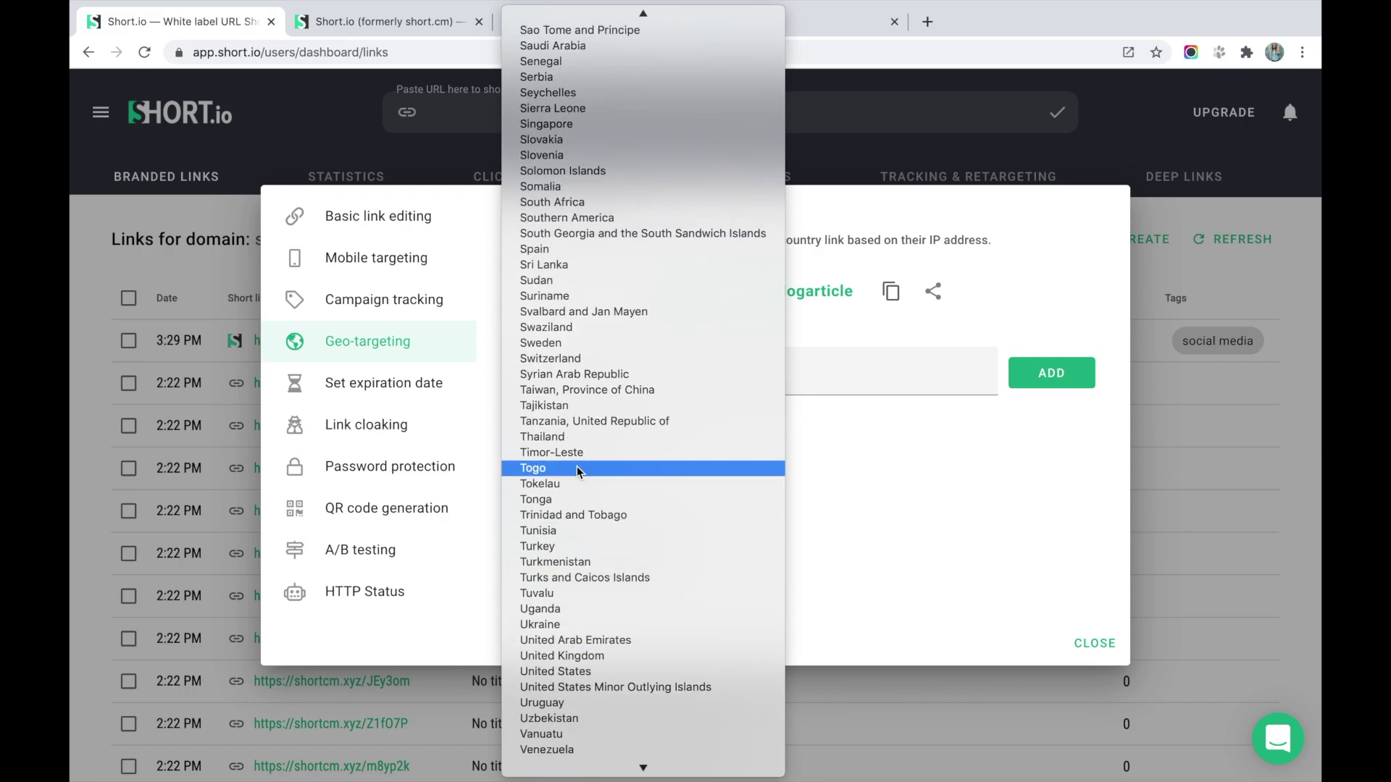
pyautogui.click(534, 252)
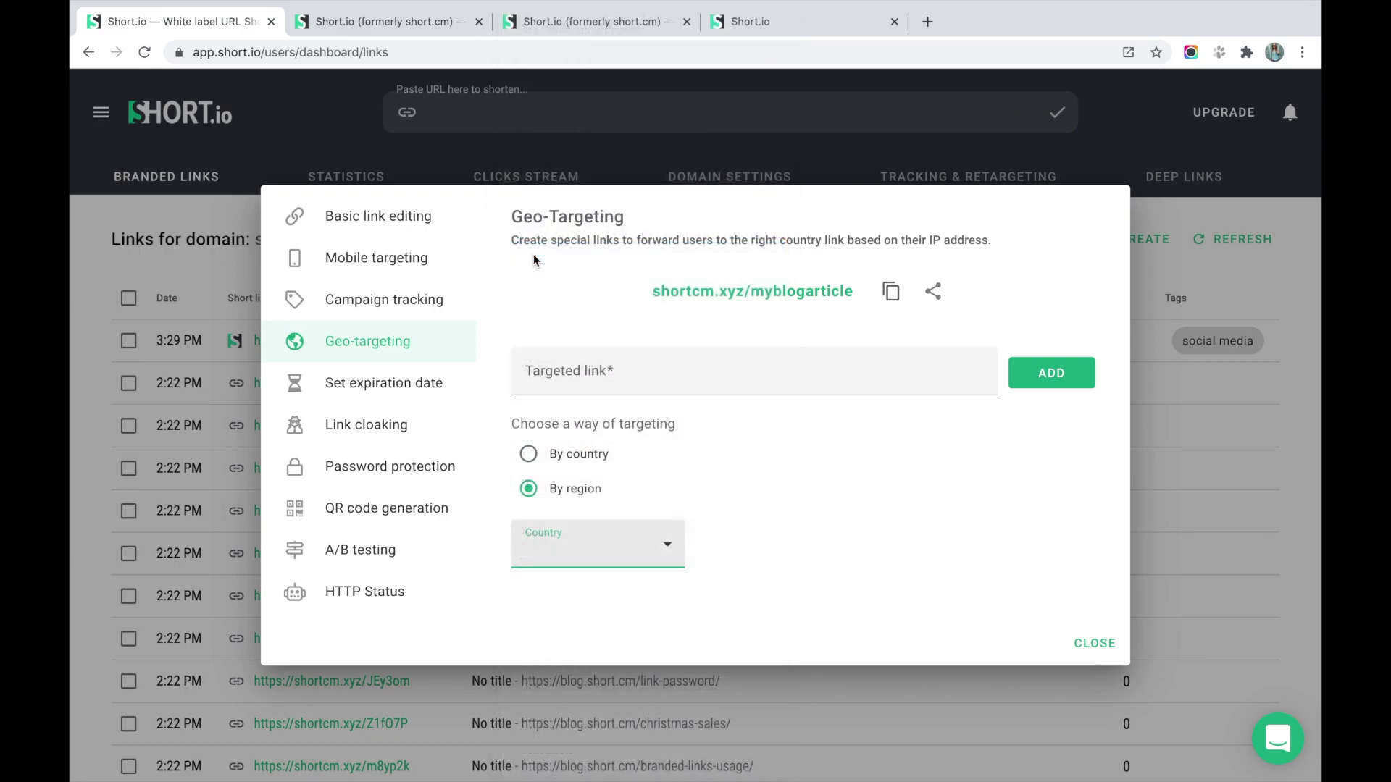
pyautogui.click(840, 499)
pyautogui.click(547, 24)
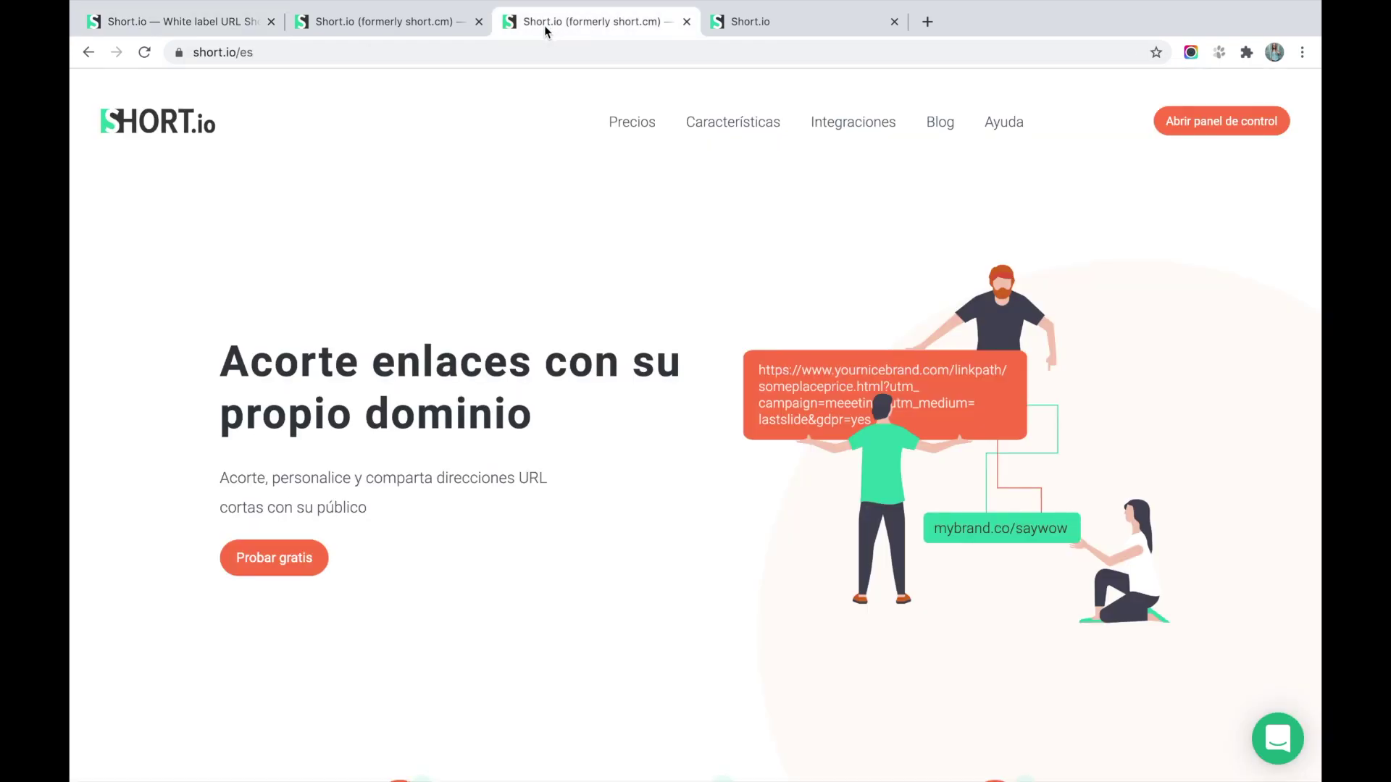
pyautogui.click(498, 46)
pyautogui.hotkey('ctrl', 'c')
pyautogui.click(224, 26)
pyautogui.click(896, 374)
pyautogui.hotkey('ctrl', 'v')
pyautogui.click(1076, 376)
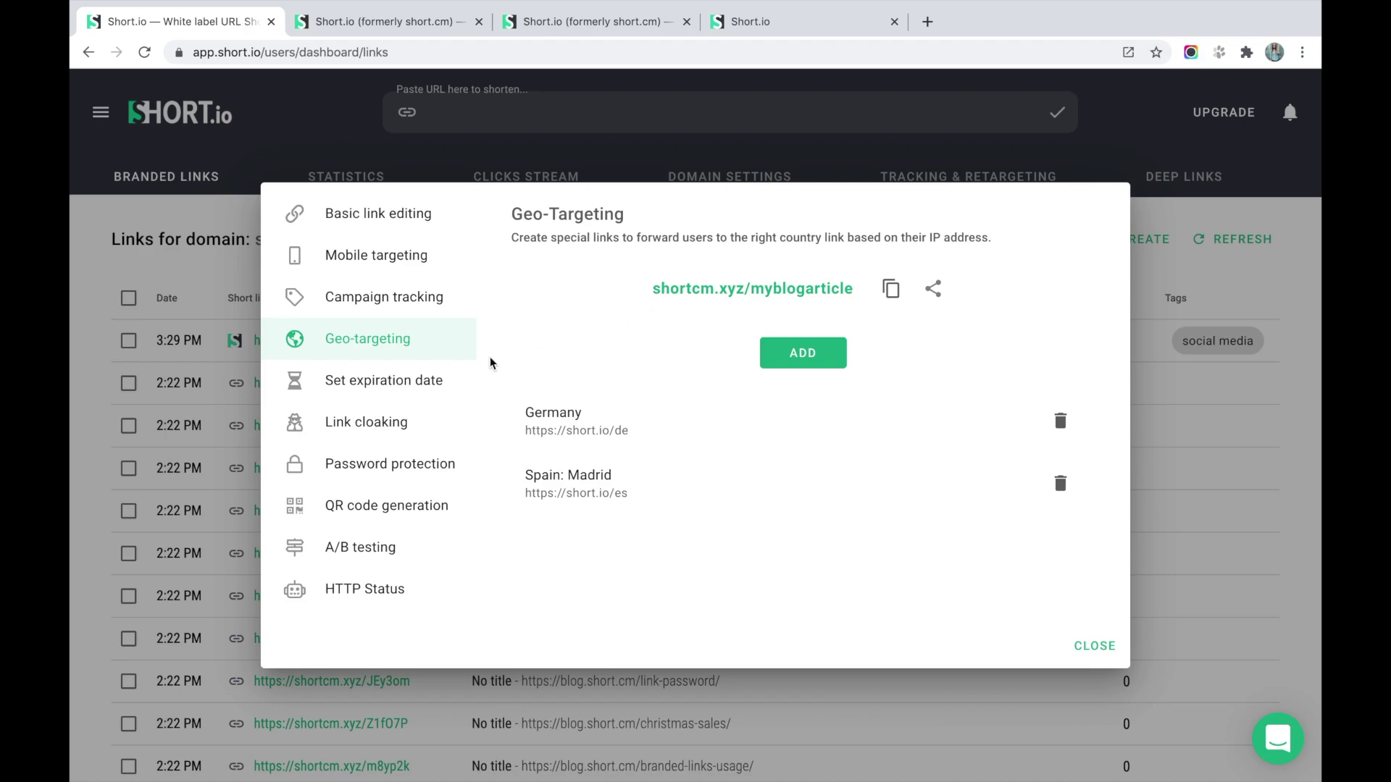
# Set the link to expire on August 18, 2020 at 03:34 PM and save.
pyautogui.click(443, 378)
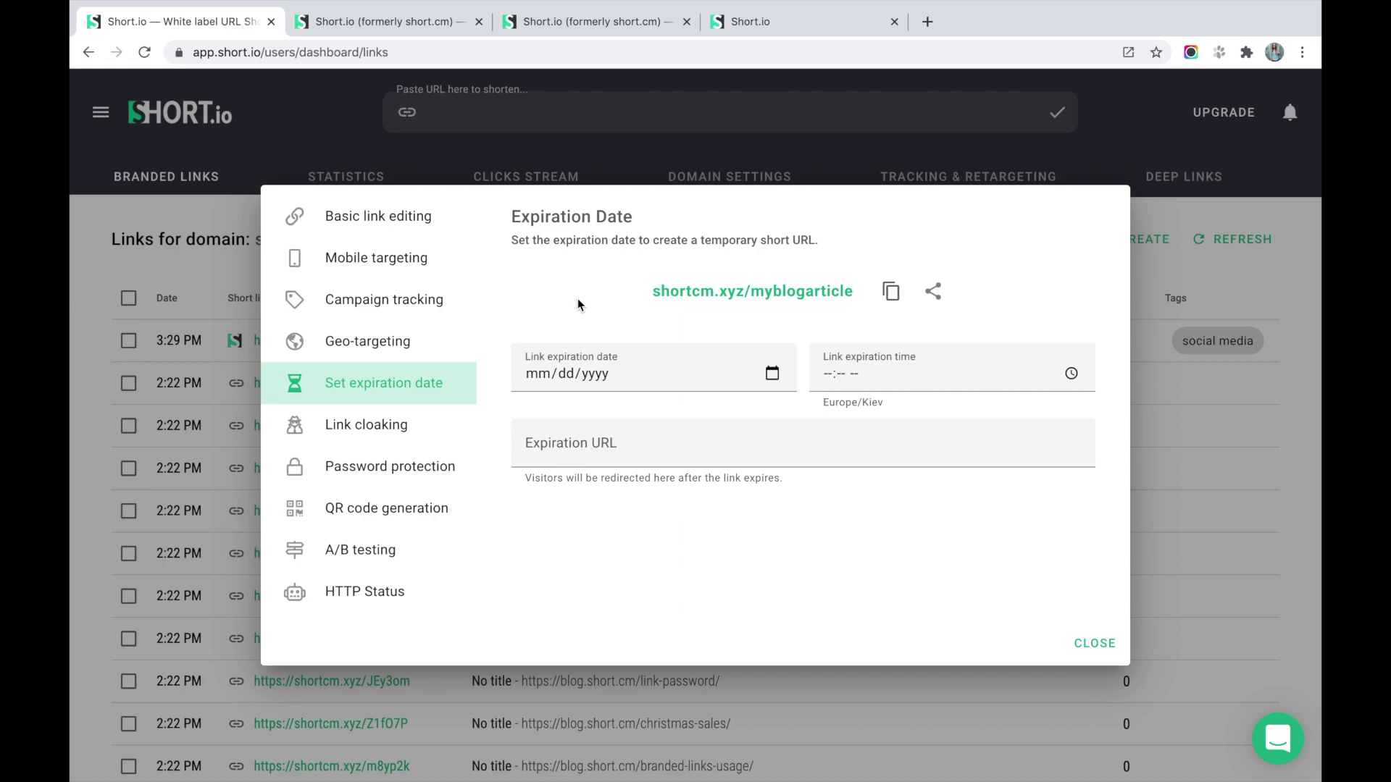
pyautogui.click(533, 377)
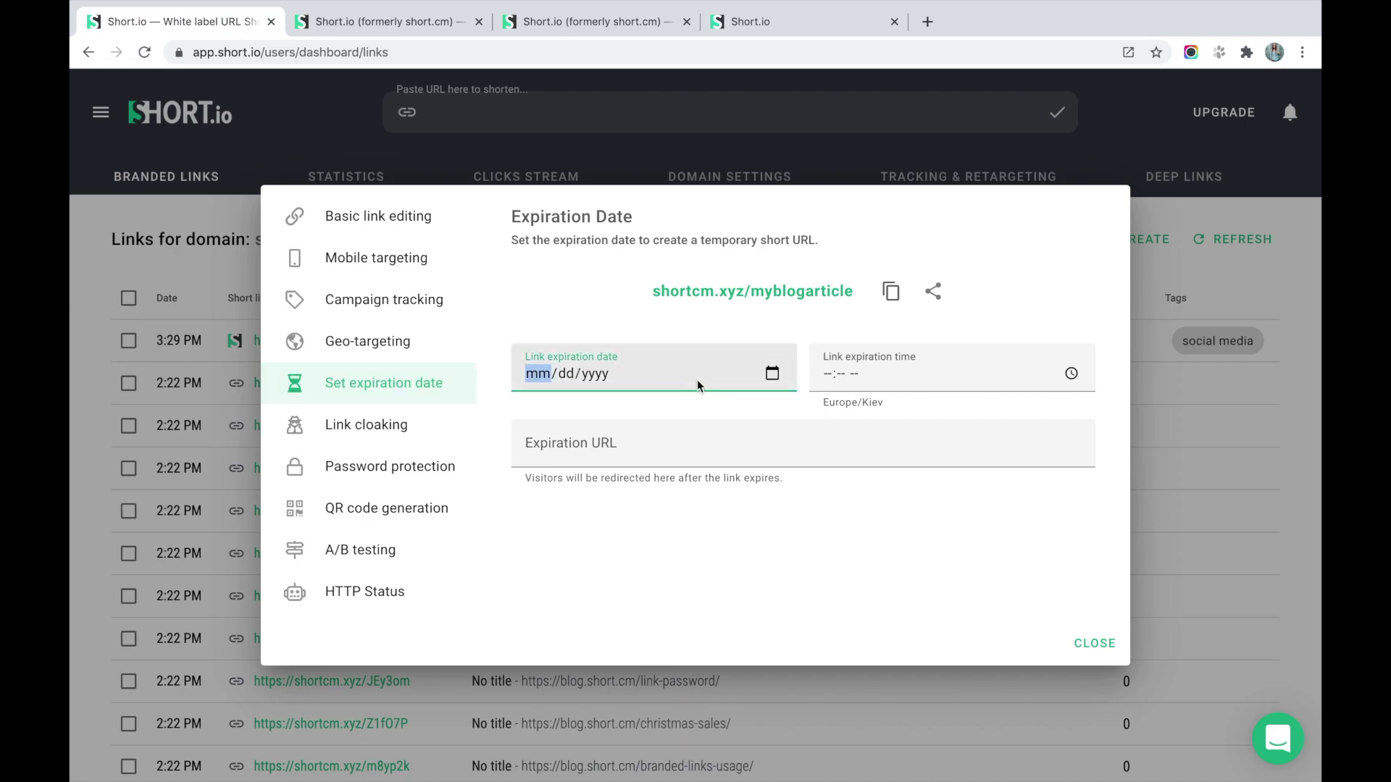
pyautogui.click(775, 383)
pyautogui.click(558, 536)
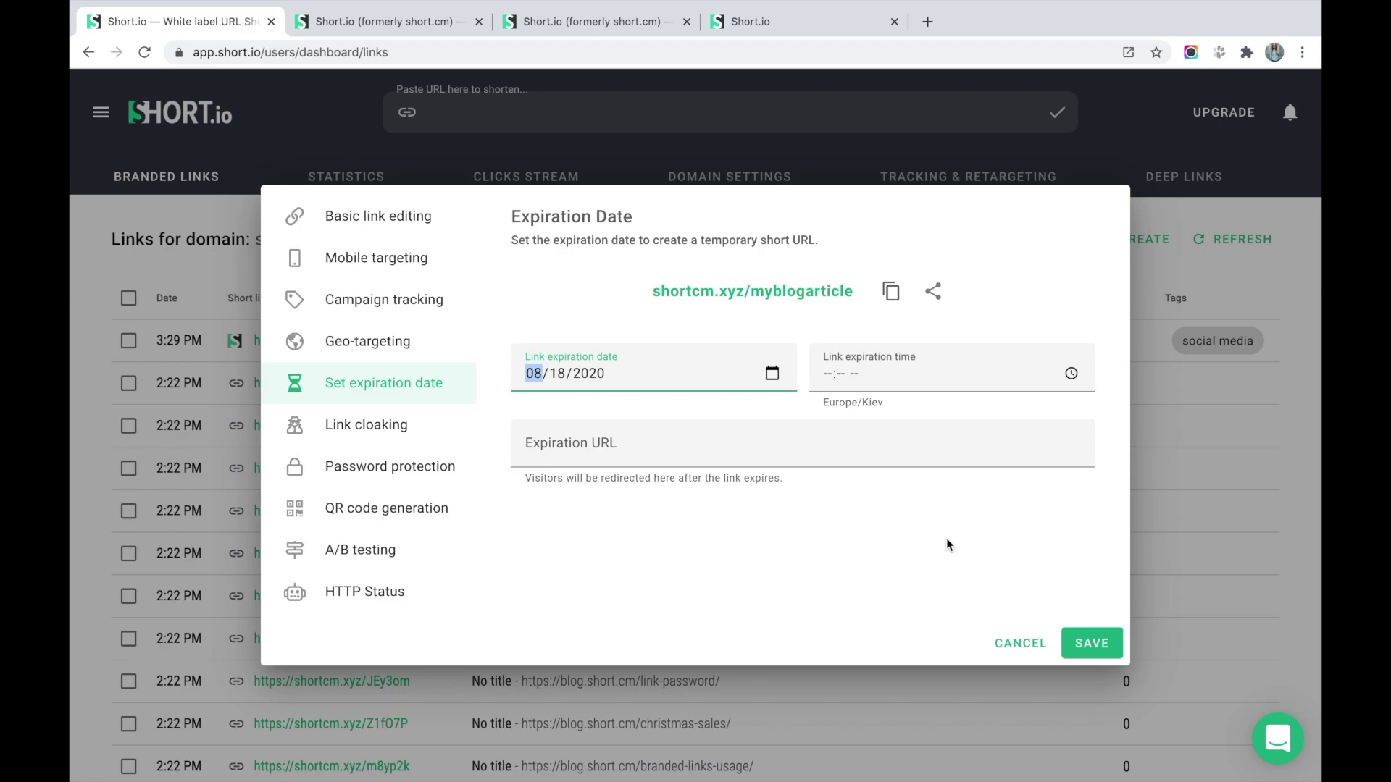
pyautogui.click(827, 375)
pyautogui.write('0334')
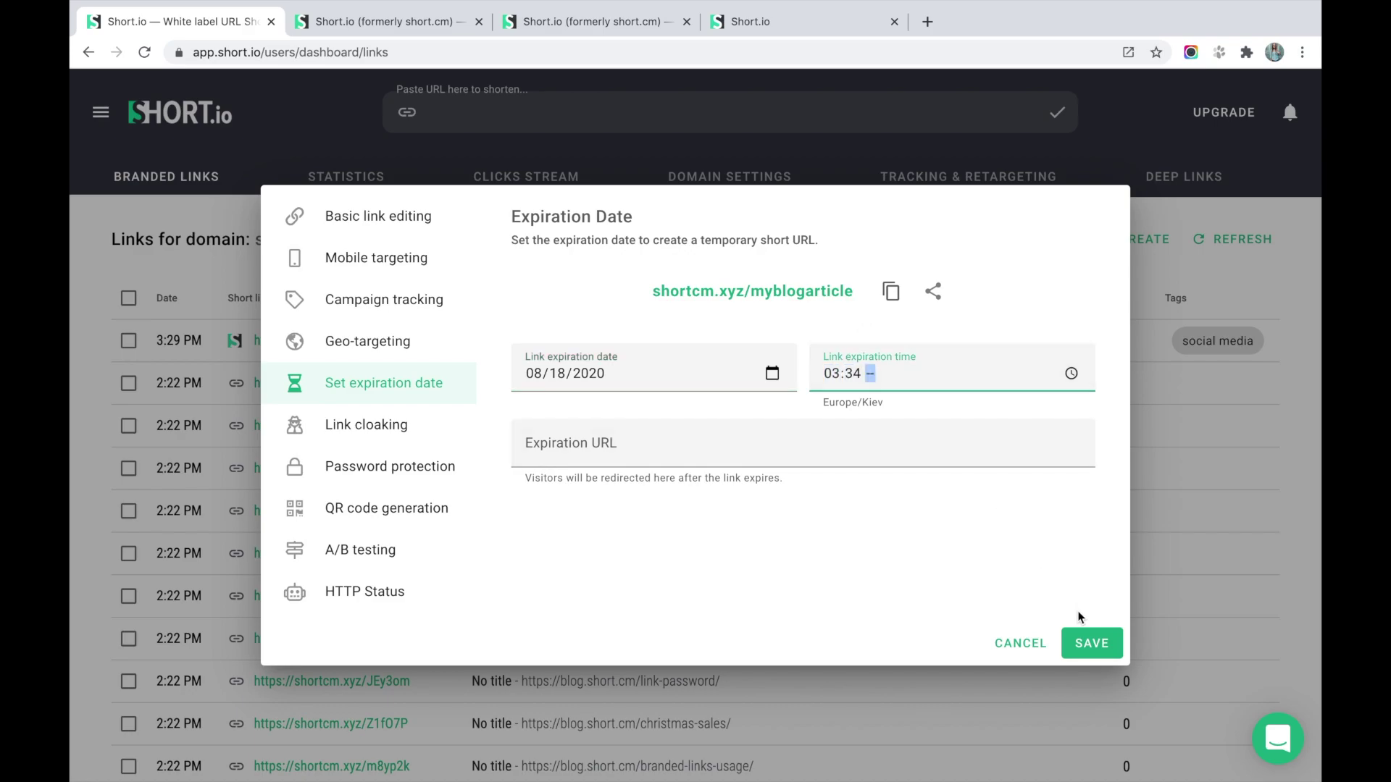
pyautogui.write('p')
pyautogui.click(1095, 648)
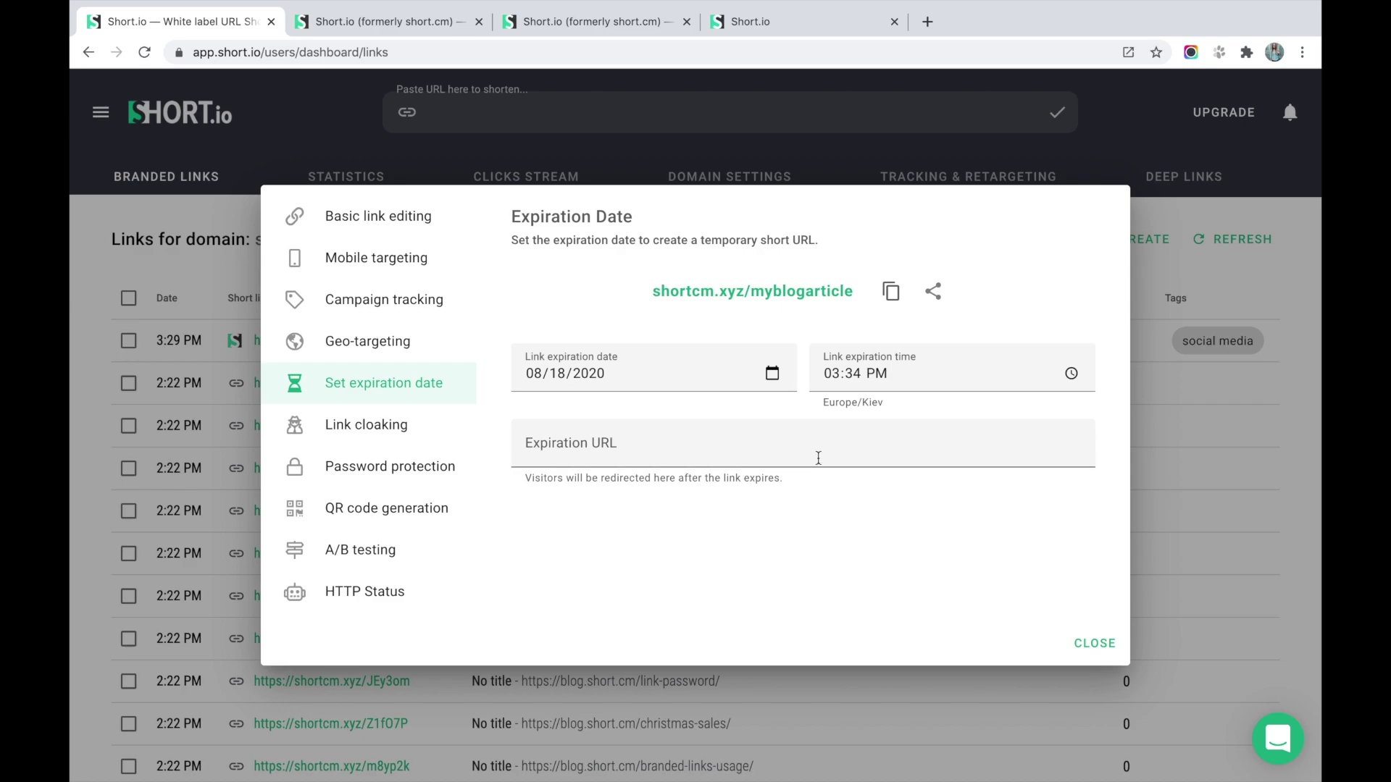
# Open the short link in another tab to confirm it shows 'Link expired'.
pyautogui.click(895, 297)
pyautogui.click(438, 32)
pyautogui.click(426, 44)
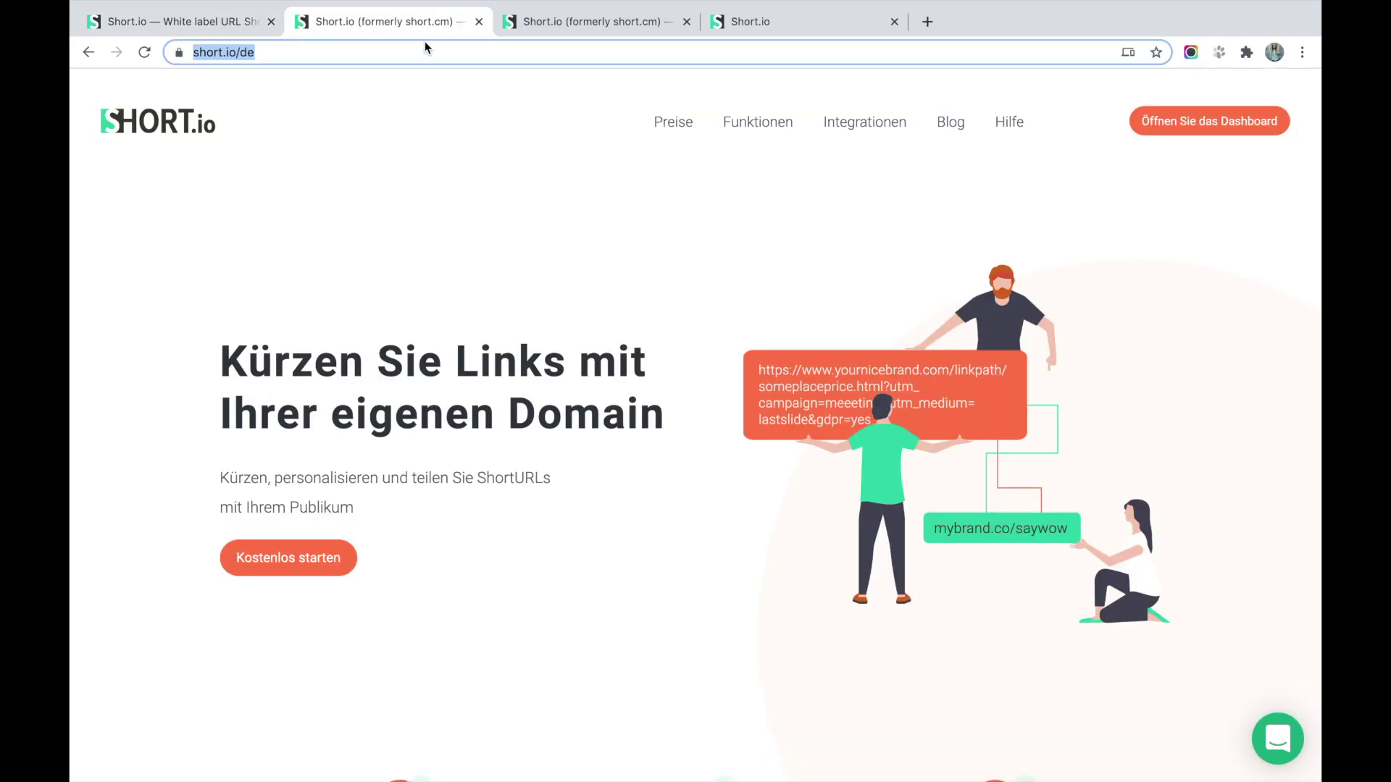
pyautogui.hotkey('ctrl', 'v')
pyautogui.press('Return')
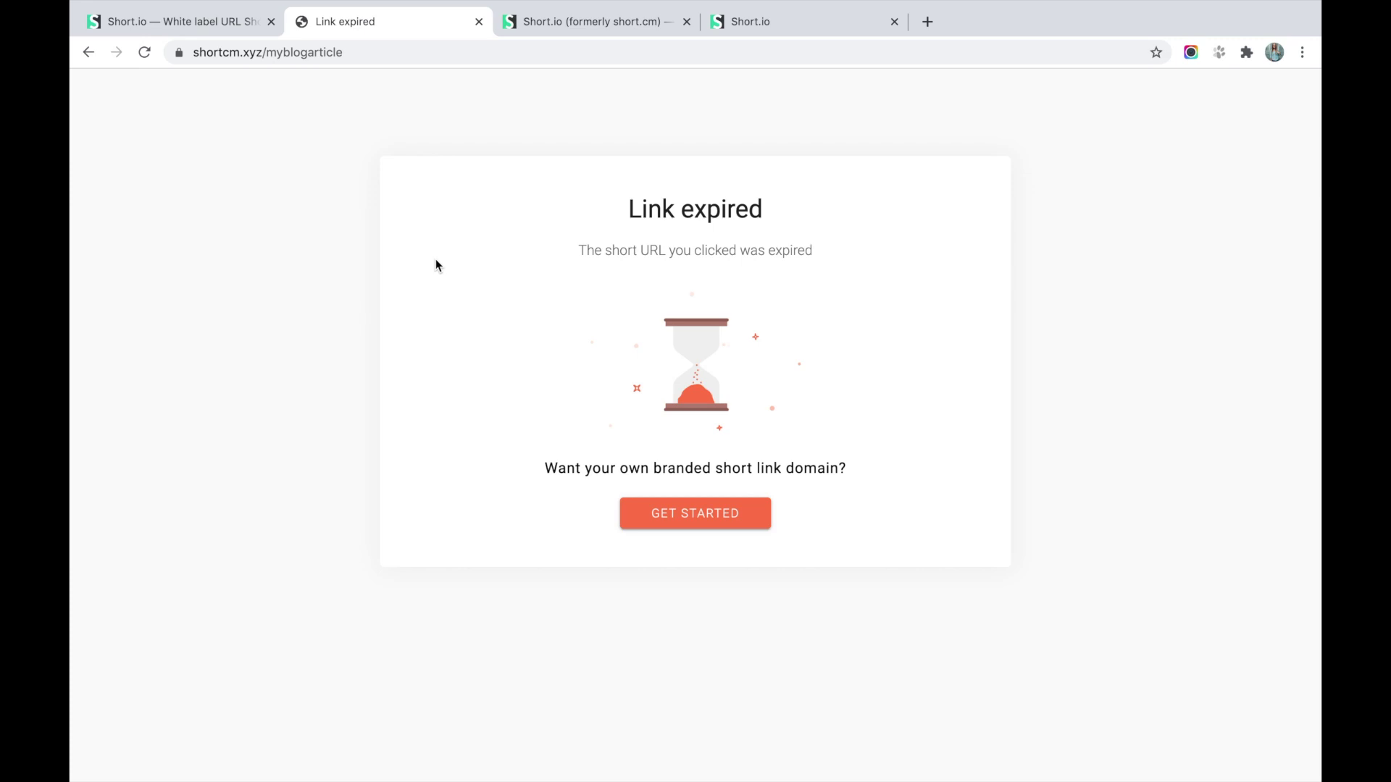
pyautogui.moveTo(631, 206); pyautogui.dragTo(847, 205)
pyautogui.click(847, 206)
pyautogui.click(733, 24)
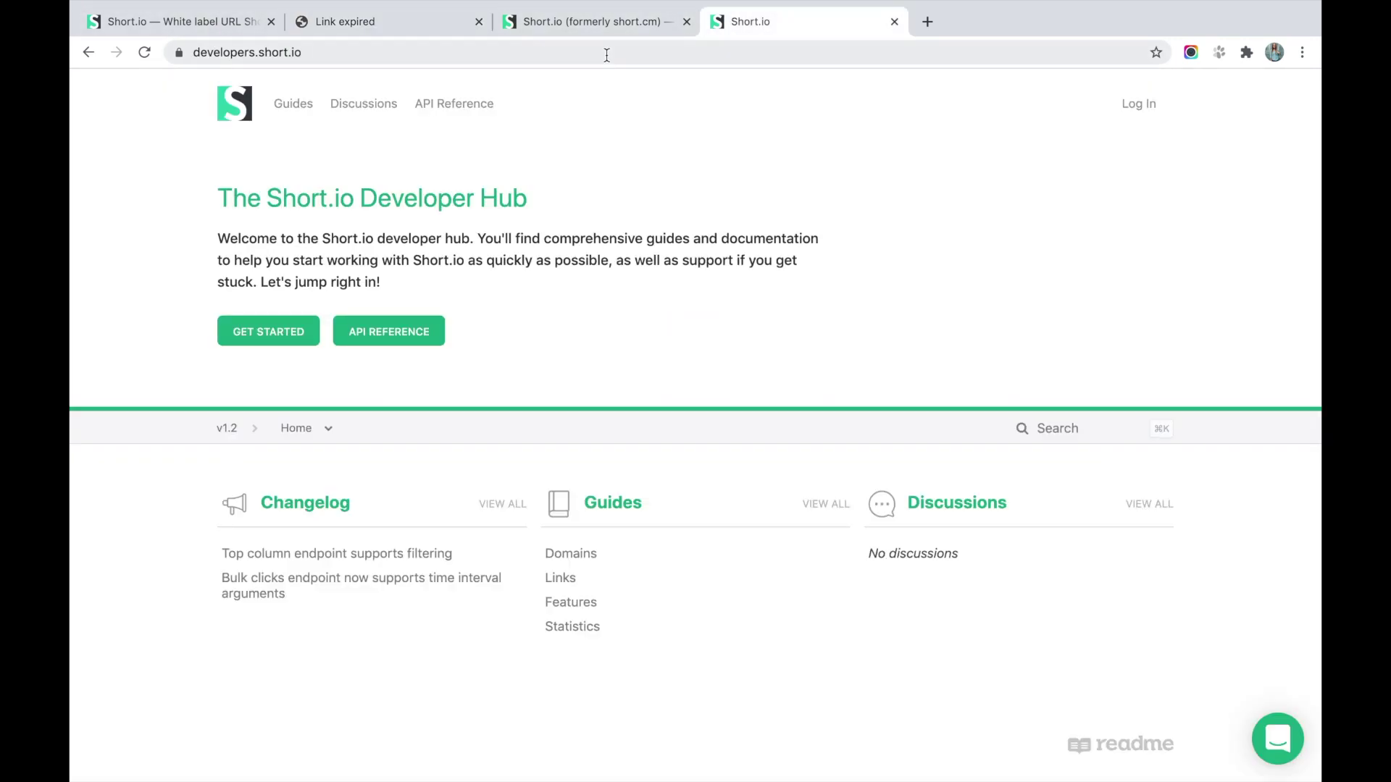
pyautogui.click(606, 55)
pyautogui.click(216, 34)
pyautogui.click(621, 443)
pyautogui.press('super+v')
pyautogui.click(1090, 651)
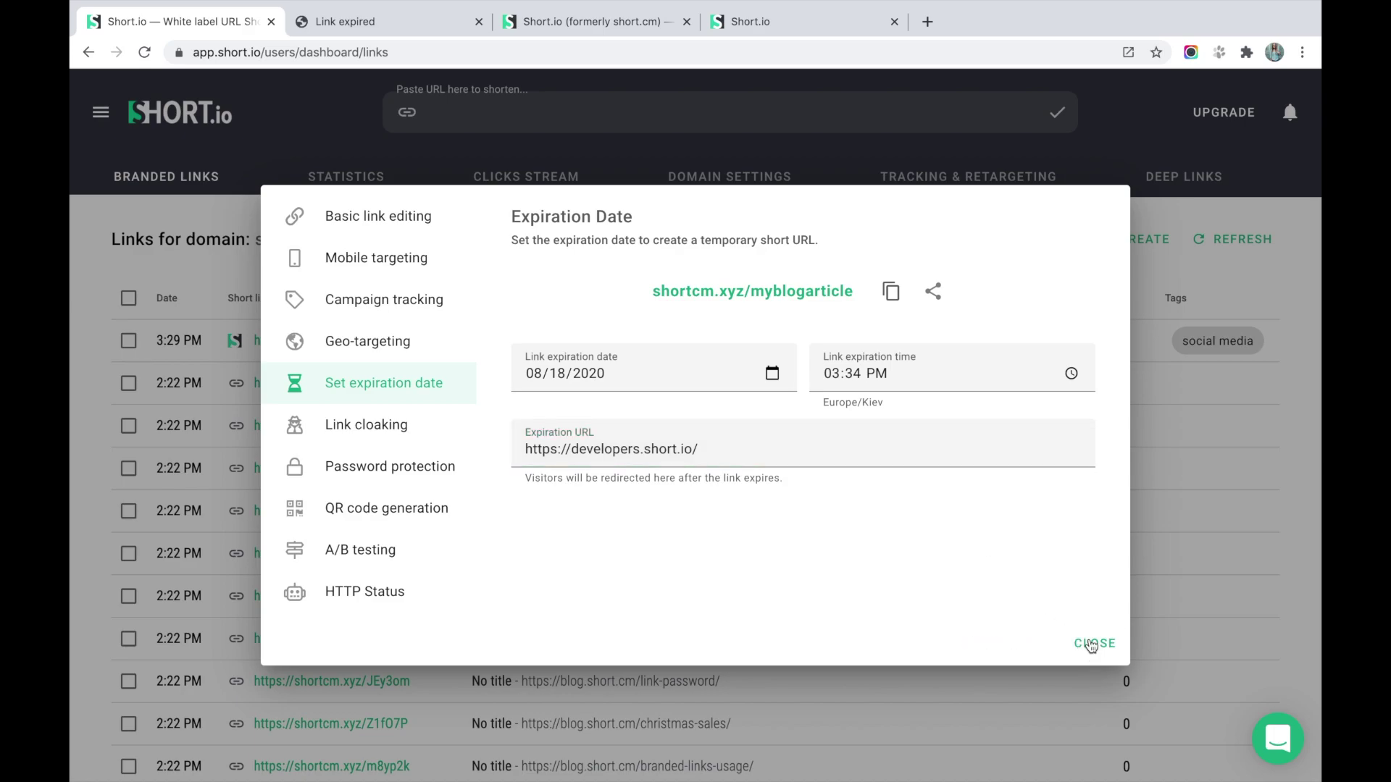
# Reopen the short link to check that it now redirects to the developer hub.
pyautogui.click(892, 294)
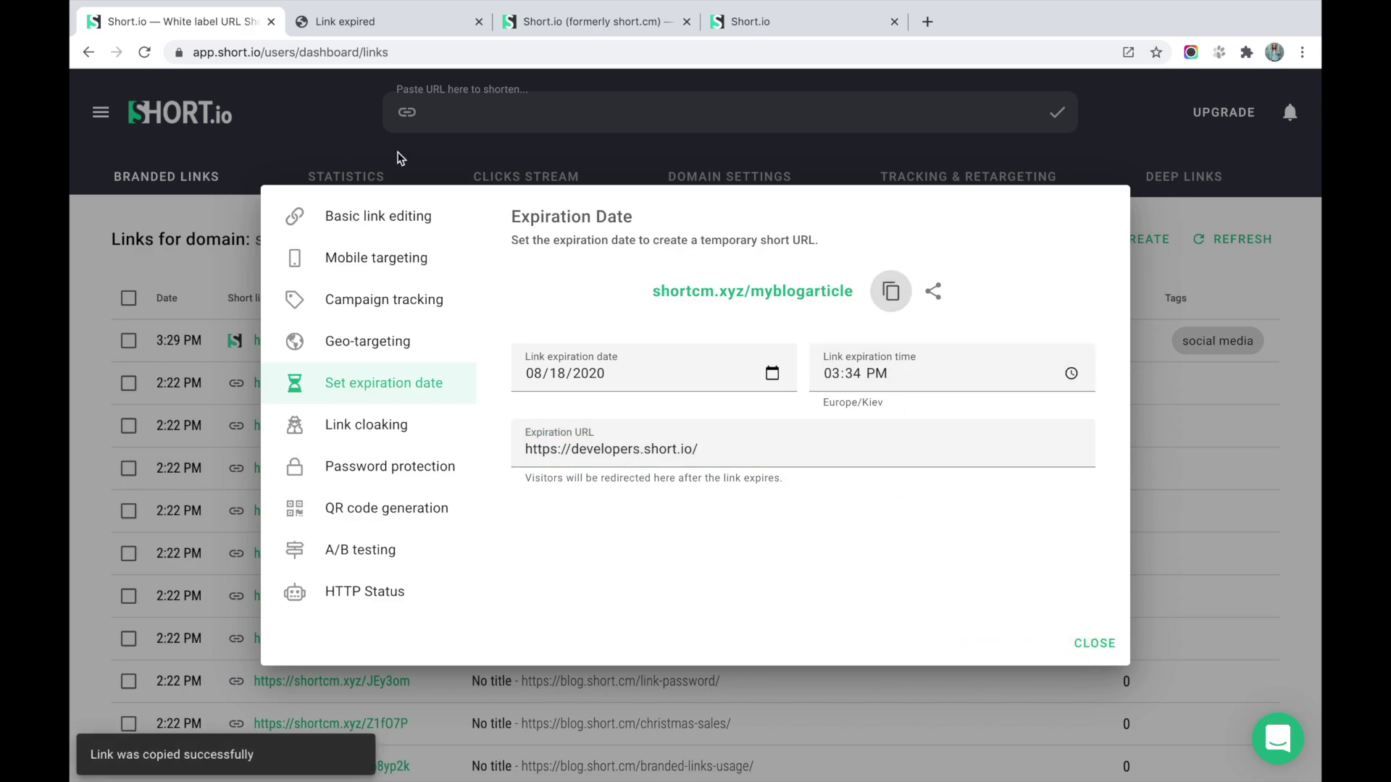
pyautogui.click(348, 21)
pyautogui.click(360, 52)
pyautogui.press('super+v')
pyautogui.press('Return')
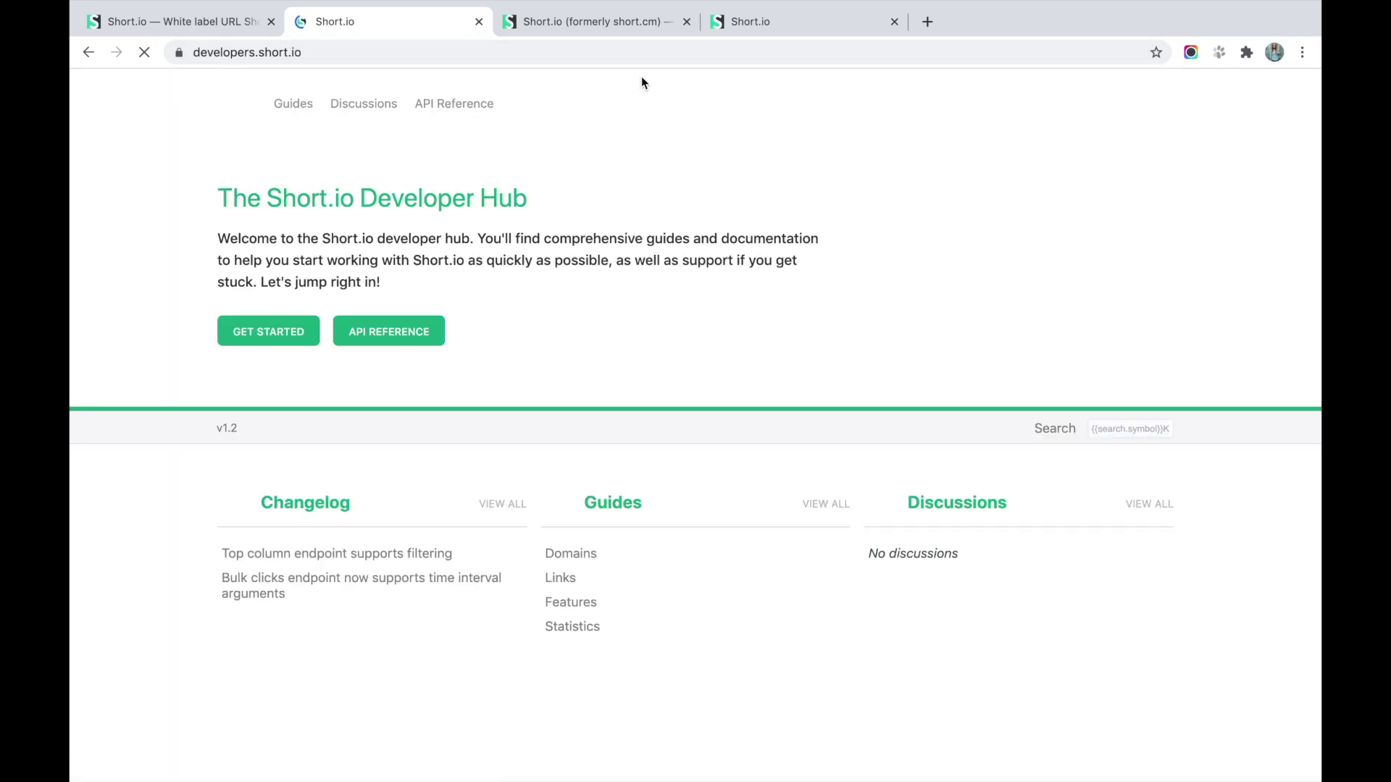
pyautogui.click(234, 27)
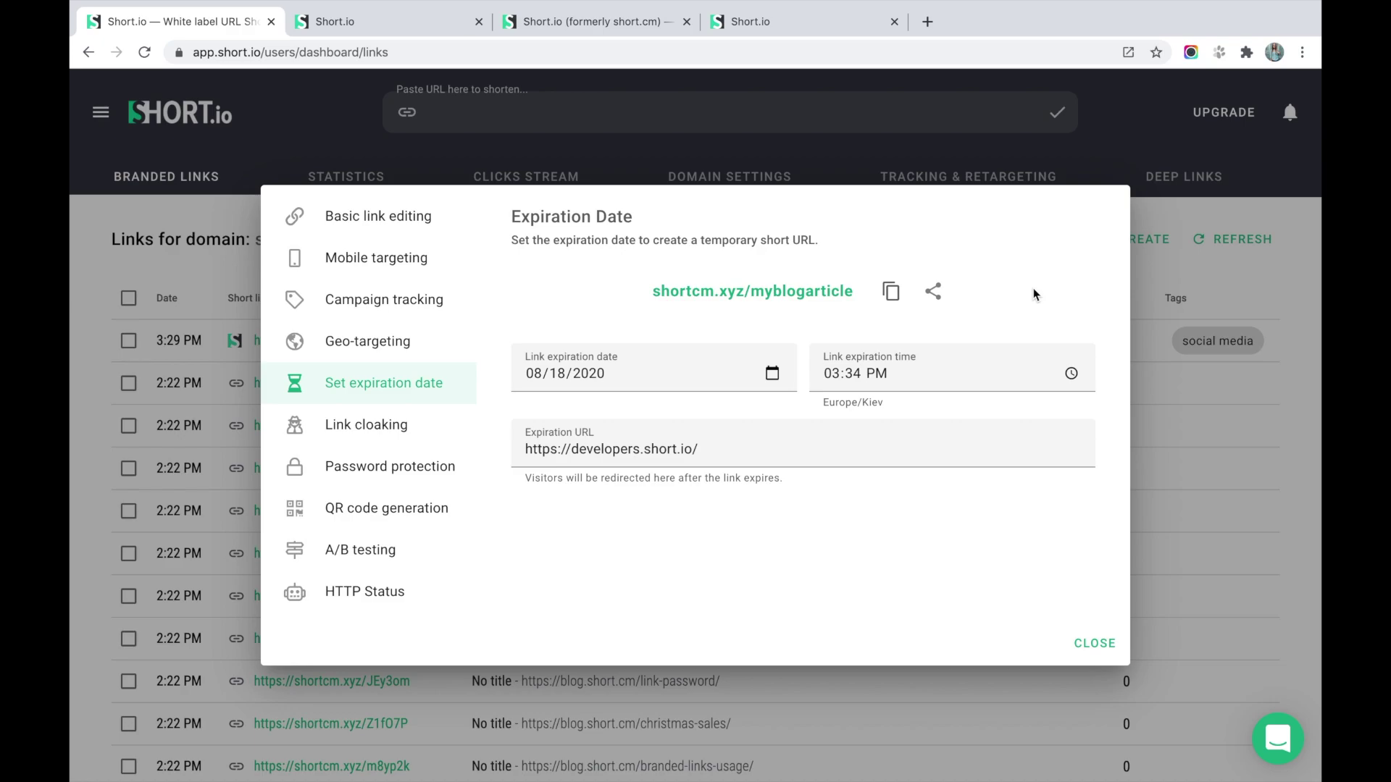
# Move the expiration date to August 26 and save.
pyautogui.click(776, 383)
pyautogui.click(771, 374)
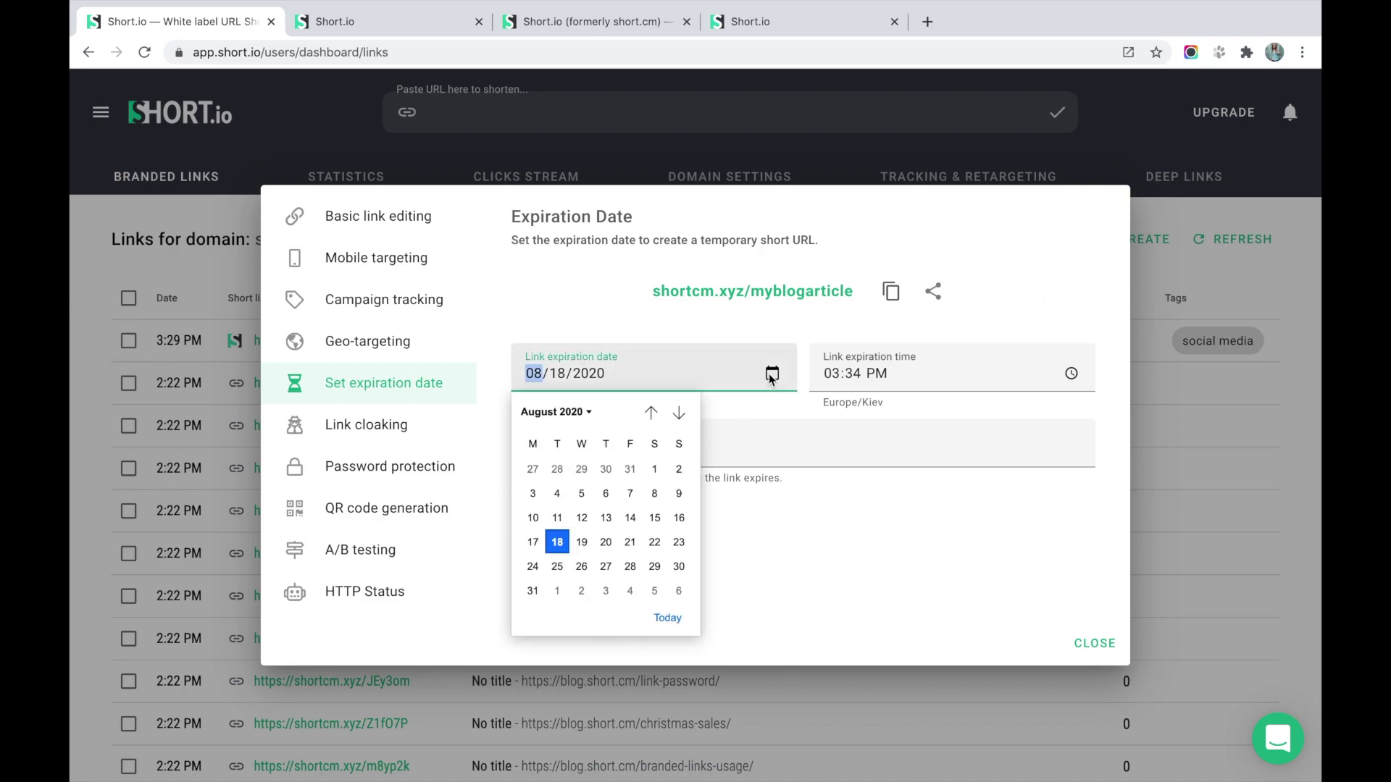
pyautogui.click(581, 566)
pyautogui.click(1119, 646)
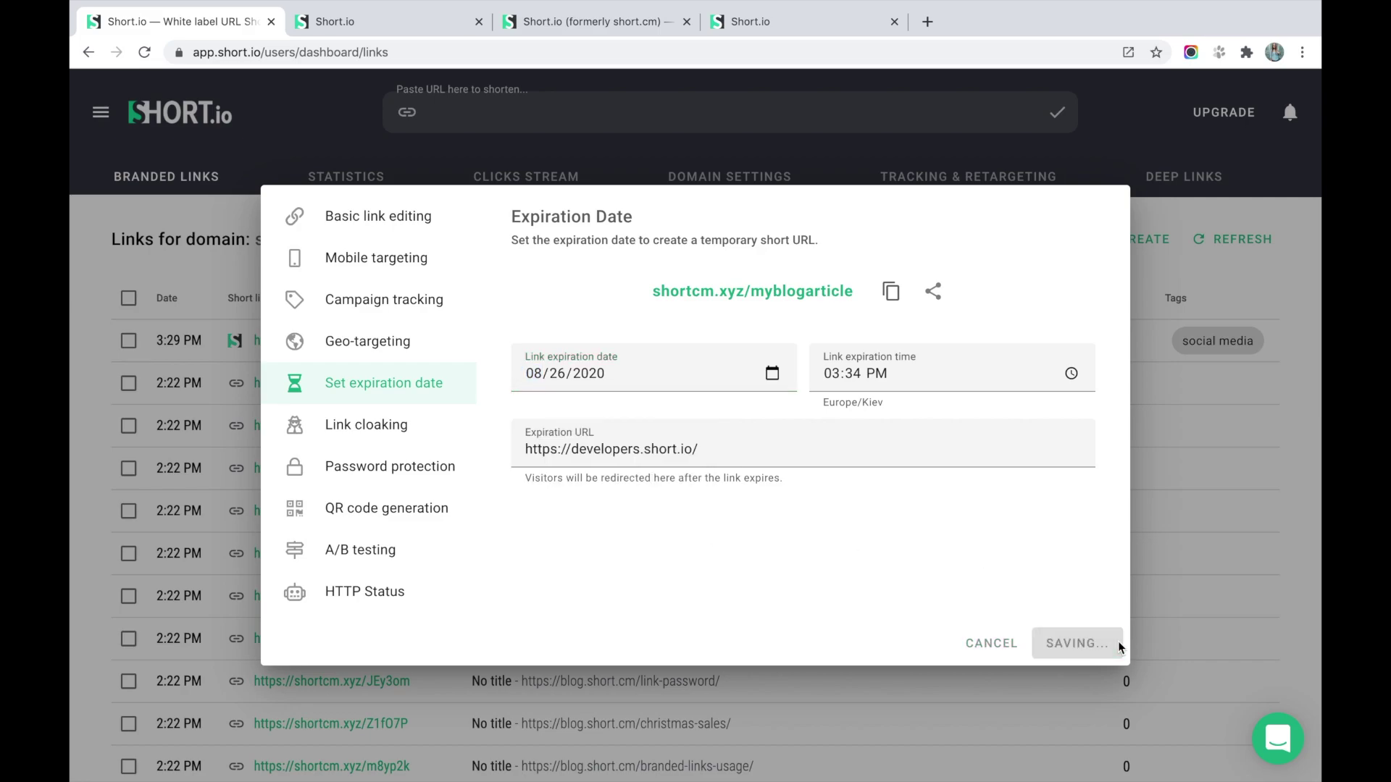
pyautogui.click(364, 427)
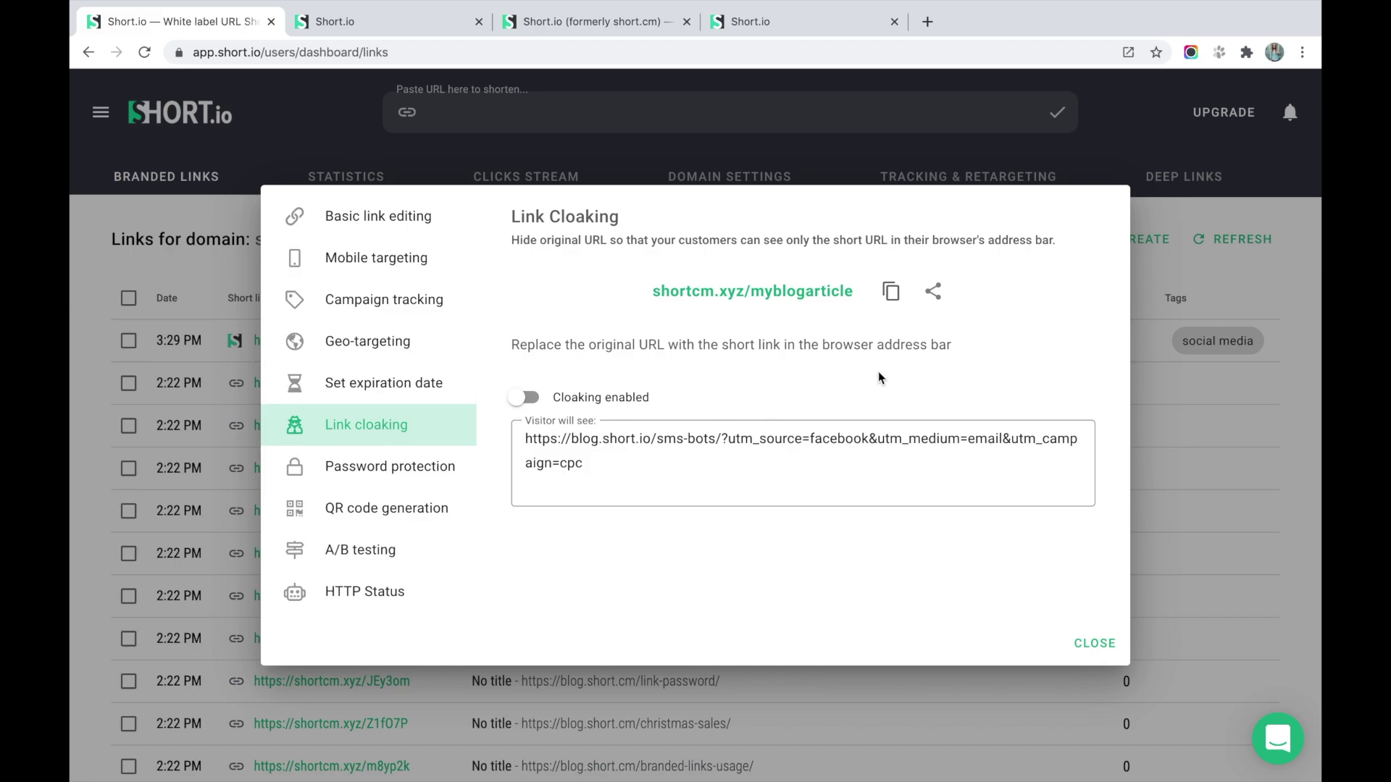
# Enable link cloaking and save.
pyautogui.moveTo(615, 468); pyautogui.dragTo(728, 436)
pyautogui.click(730, 472)
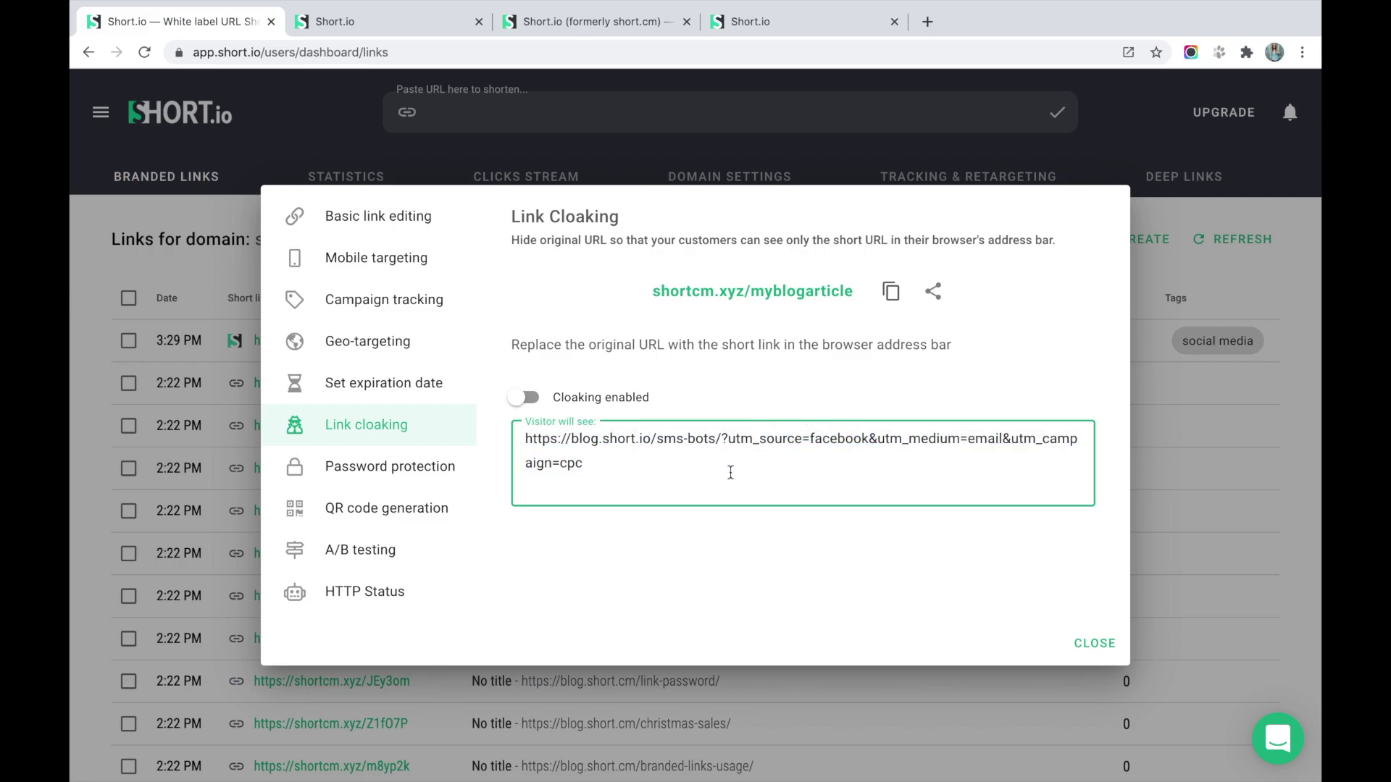
pyautogui.click(526, 397)
pyautogui.click(1097, 646)
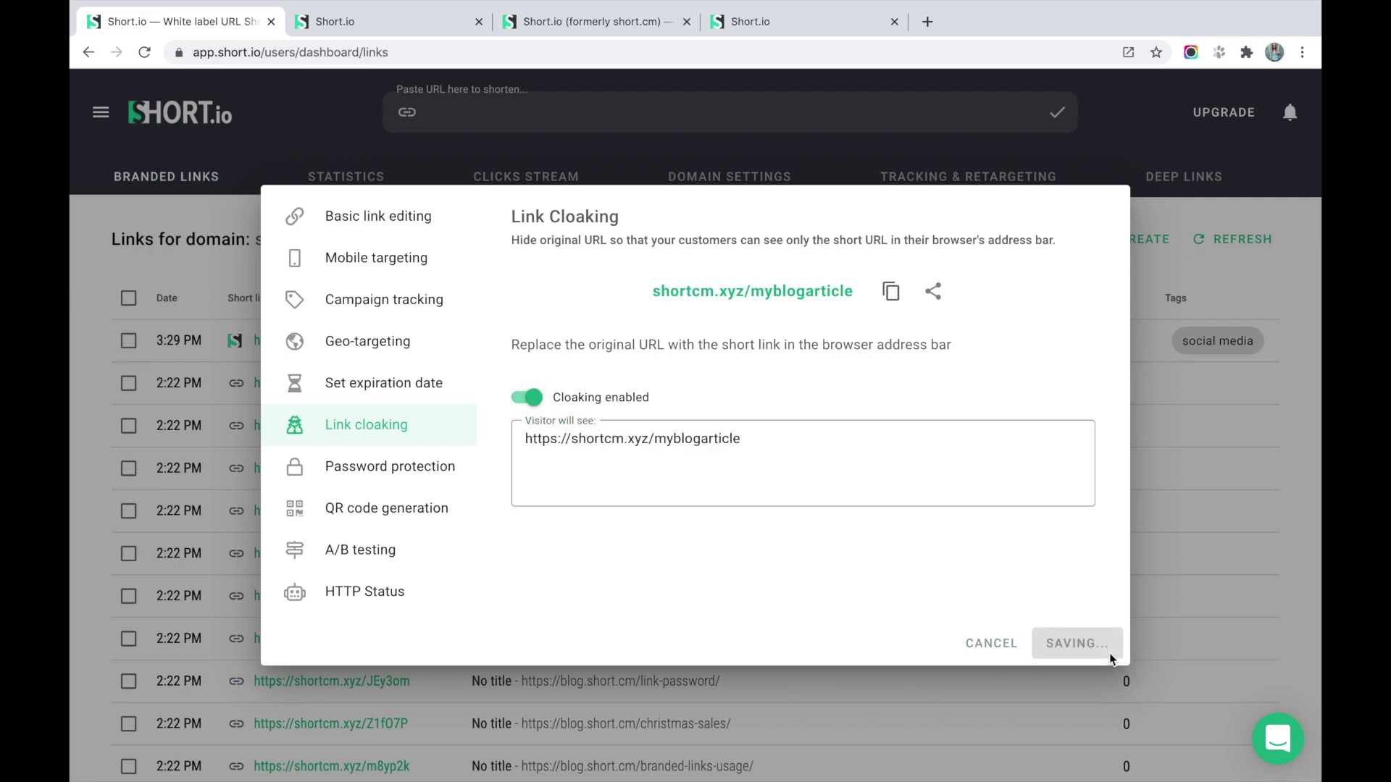
# Open the short link in another tab to see the article under the cloaked URL.
pyautogui.click(892, 293)
pyautogui.click(420, 22)
pyautogui.click(402, 52)
pyautogui.press('super+v')
pyautogui.press('Return')
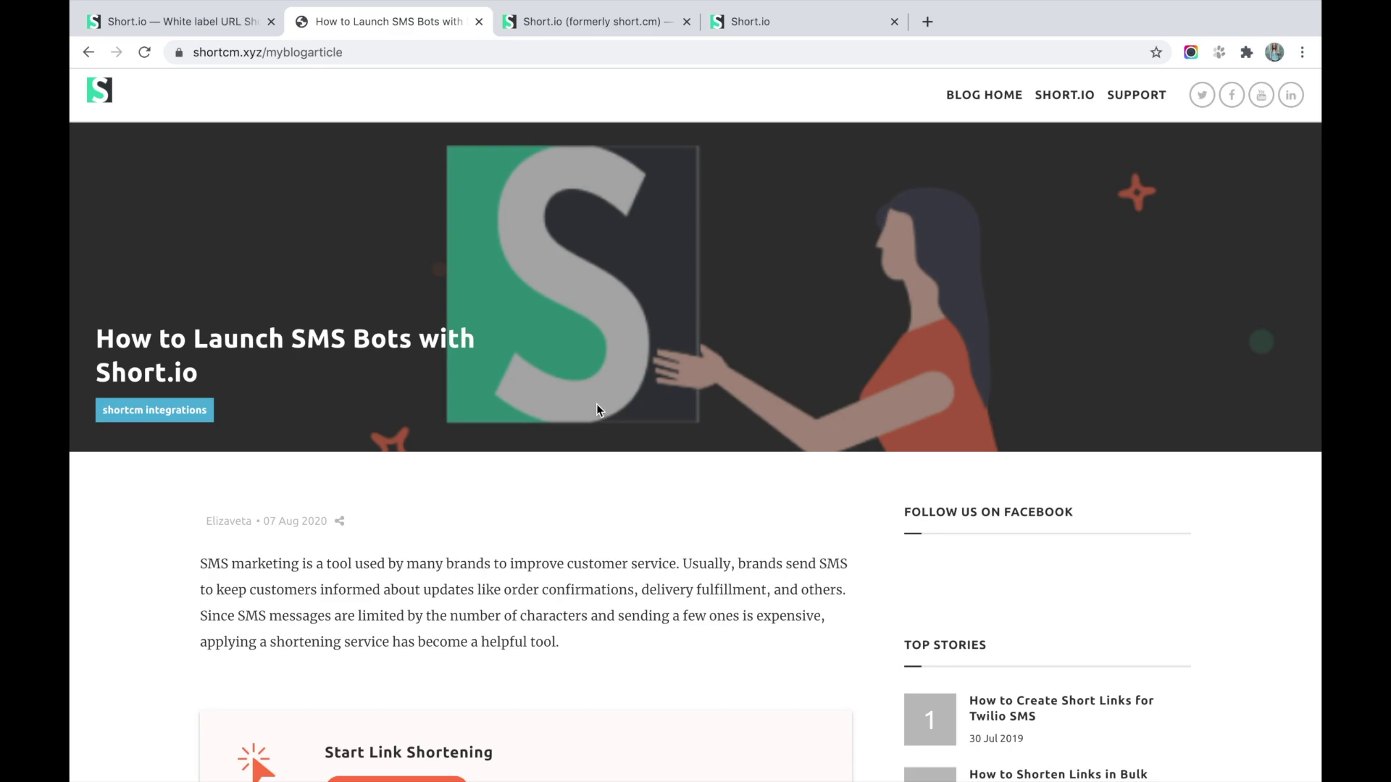
# Turn link cloaking off again and save.
pyautogui.click(224, 27)
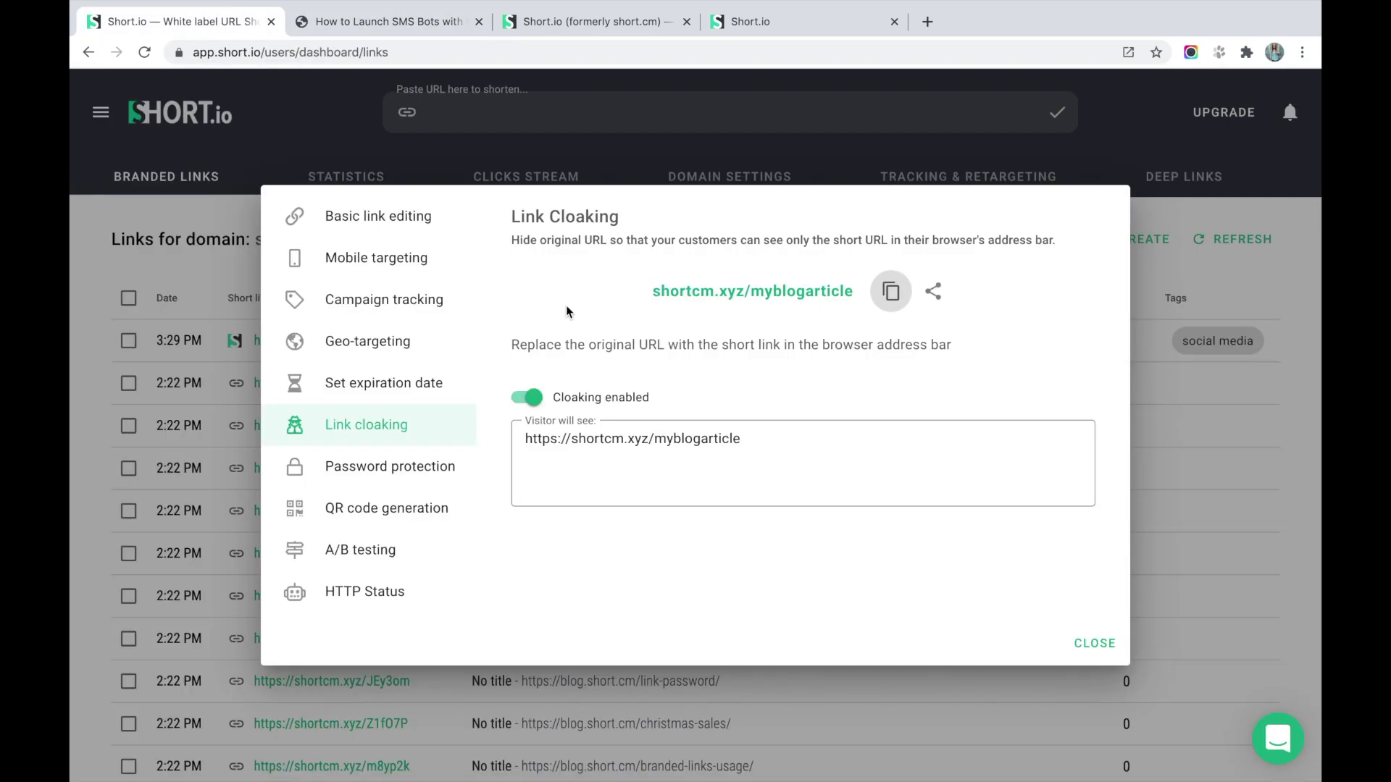
pyautogui.click(535, 400)
pyautogui.click(1089, 643)
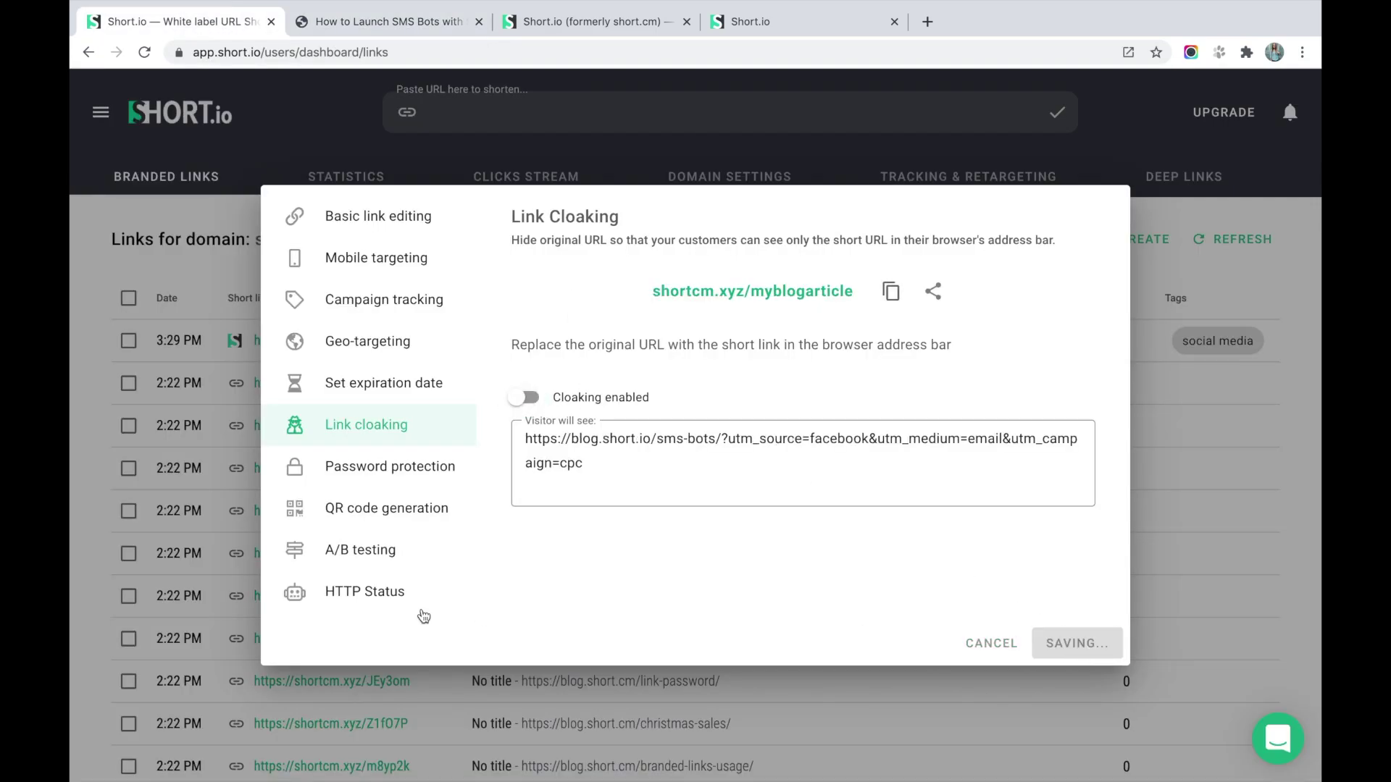
# Enable password protection on the link with a password and save.
pyautogui.click(411, 473)
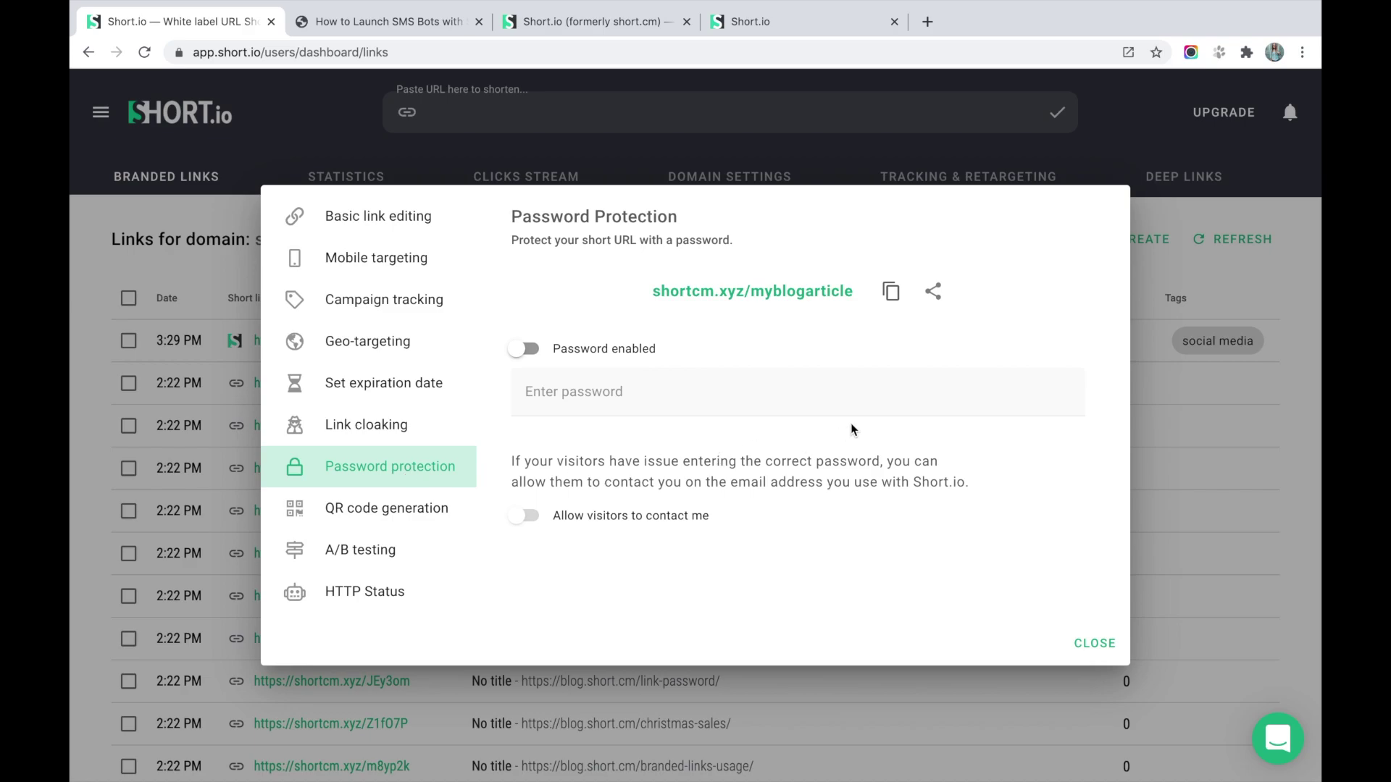
pyautogui.click(525, 348)
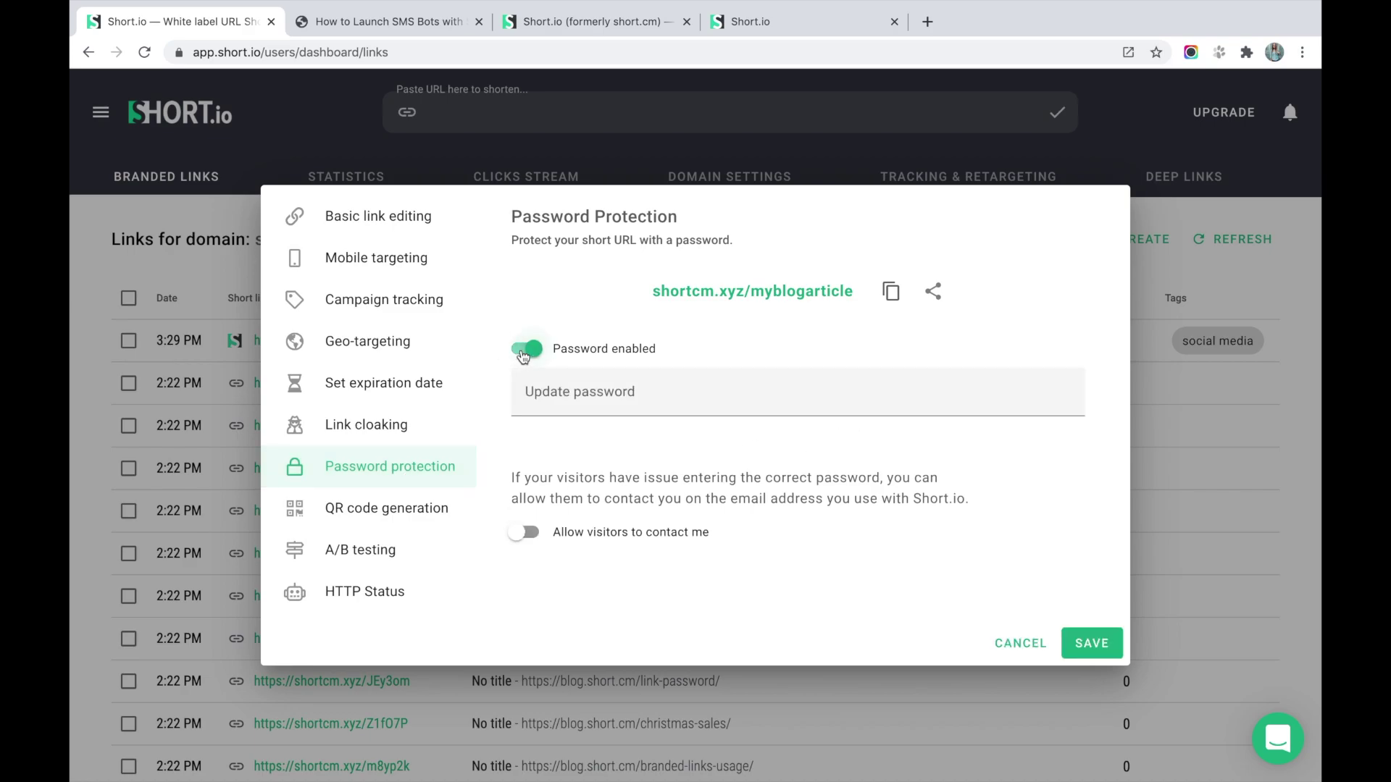
pyautogui.click(580, 410)
pyautogui.write('******')
pyautogui.click(1110, 642)
# Open the short link in the blog tab and unlock it with the correct password.
pyautogui.click(891, 290)
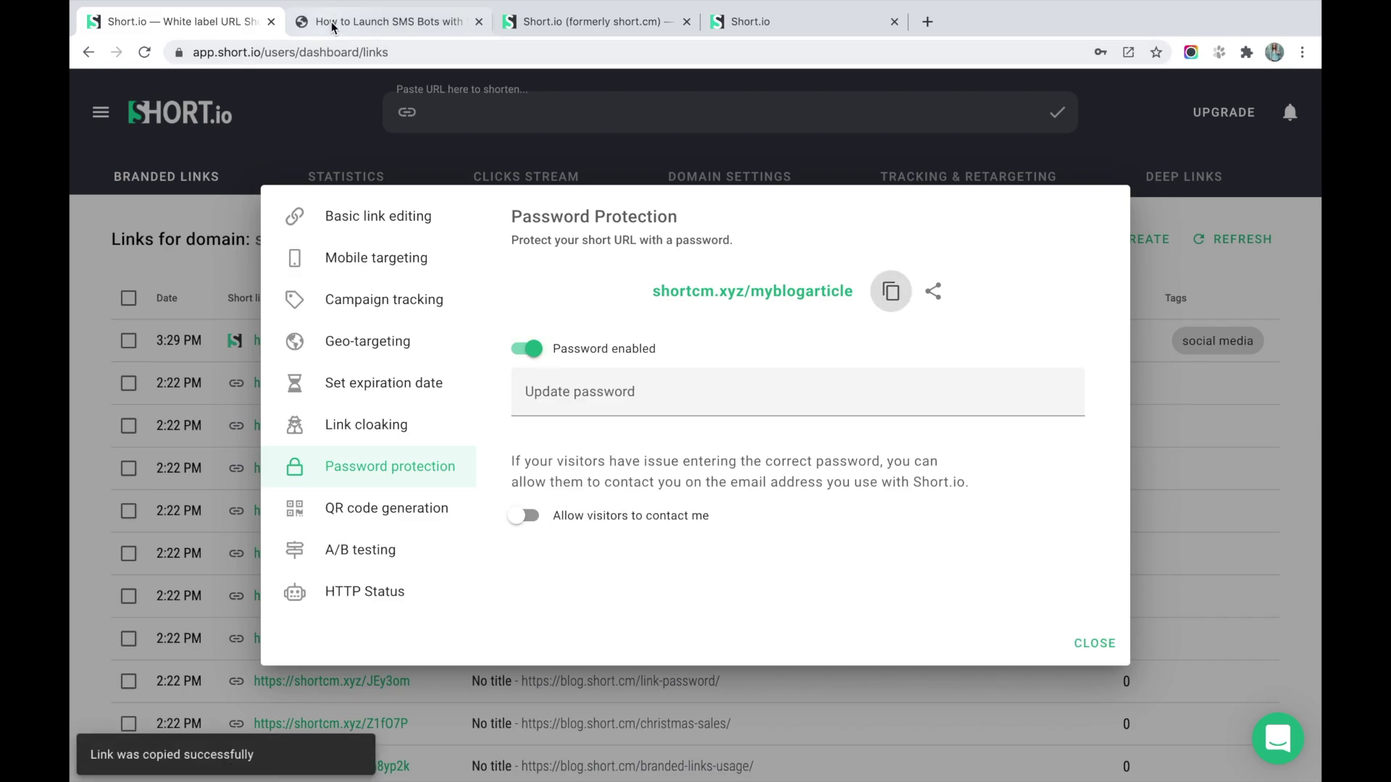
pyautogui.click(332, 22)
pyautogui.click(359, 55)
pyautogui.hotkey('ctrl', 'v')
pyautogui.press('Return')
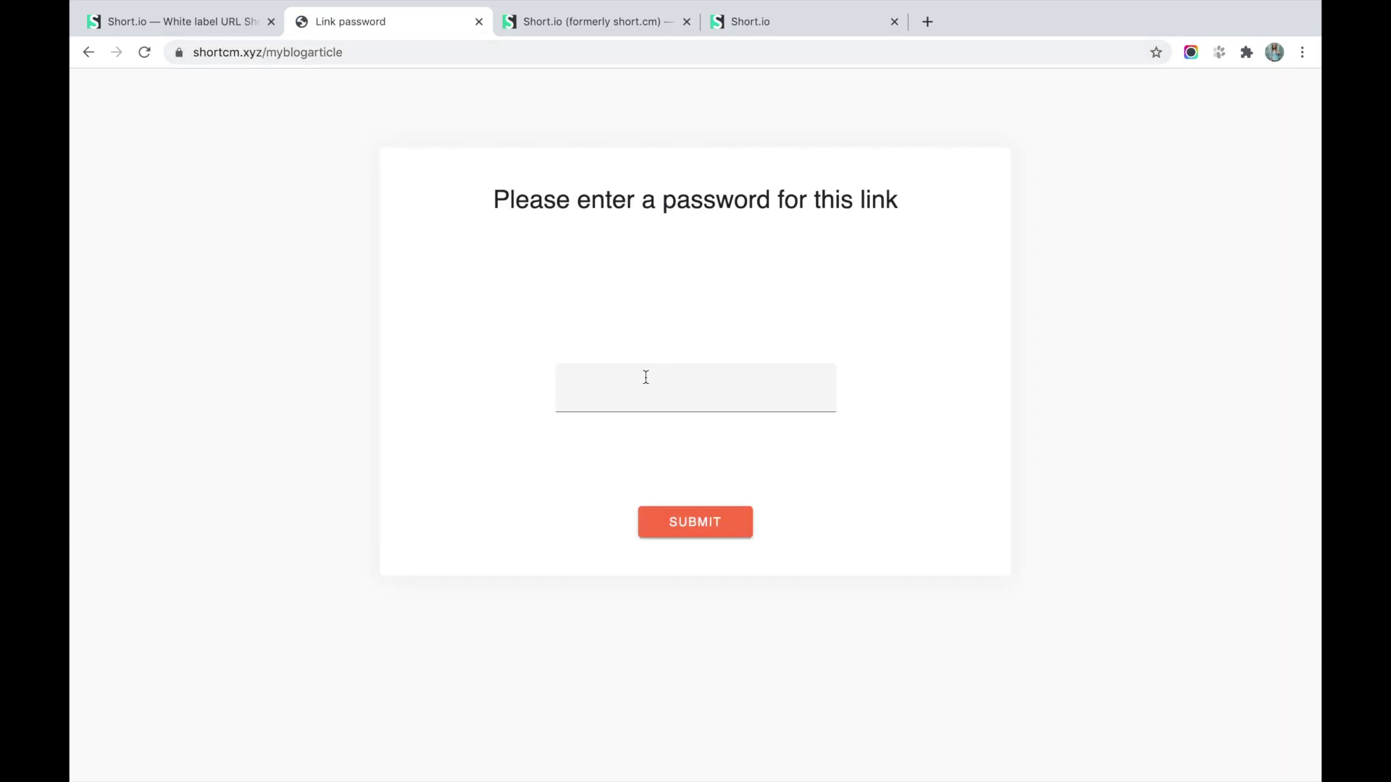
pyautogui.click(637, 394)
pyautogui.write('••••••')
pyautogui.click(703, 533)
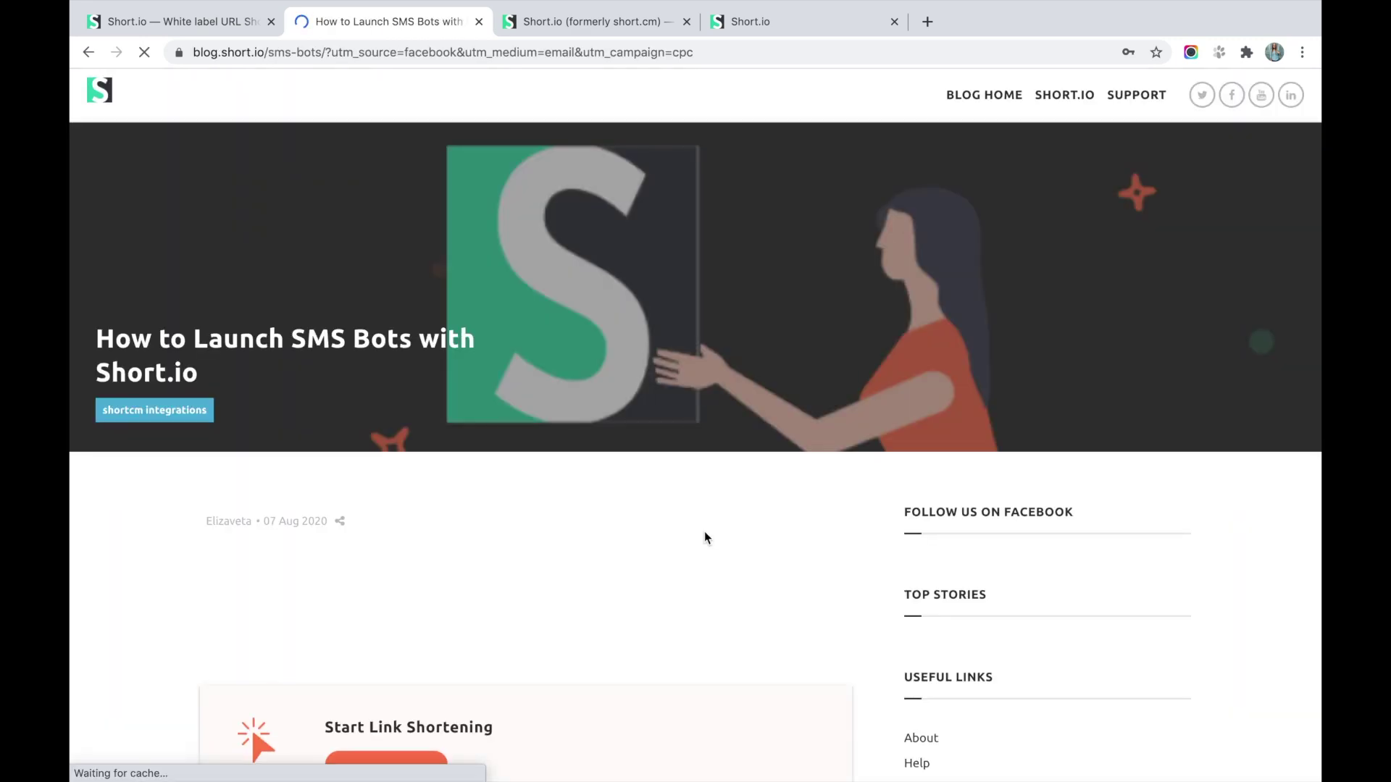
# Reopen the protected link and test it with a wrong password.
pyautogui.click(221, 26)
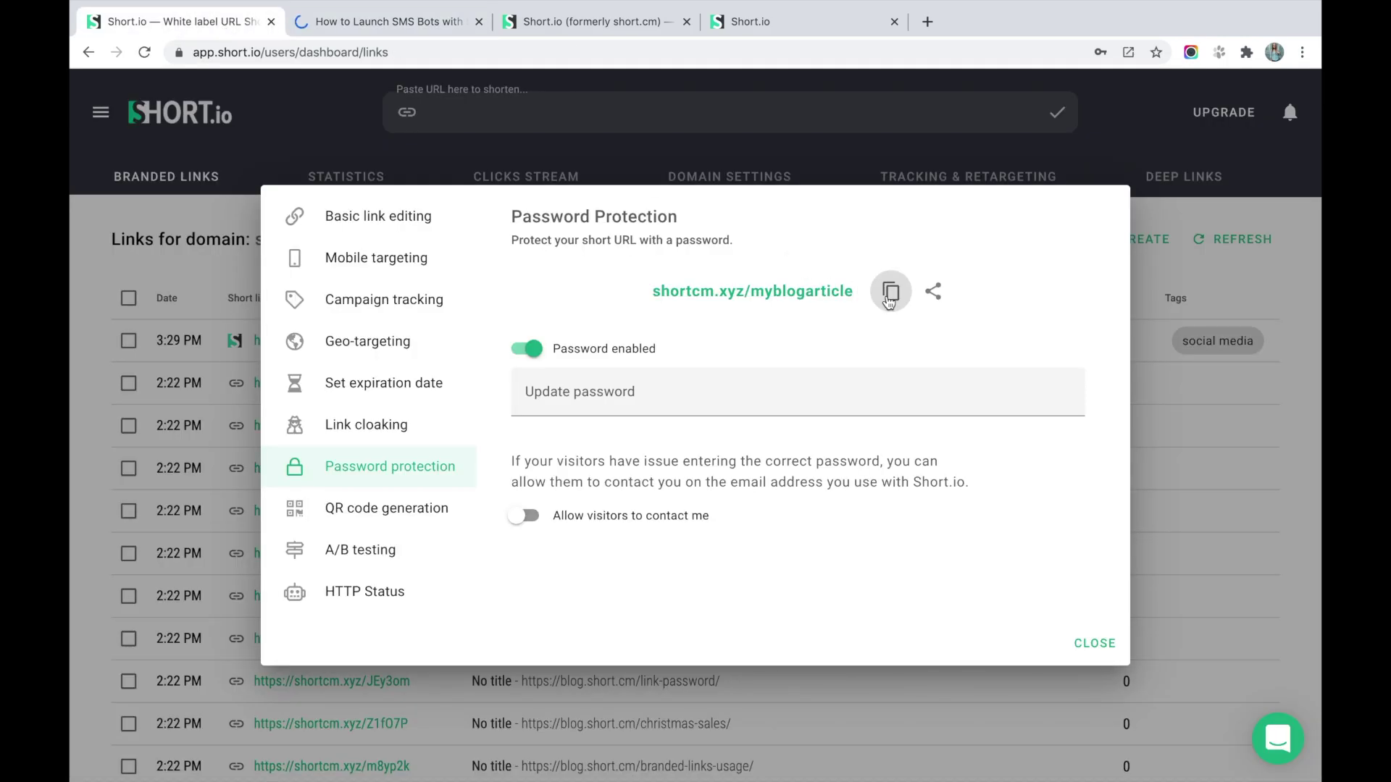
pyautogui.click(377, 22)
pyautogui.click(373, 51)
pyautogui.hotkey('ctrl', 'v')
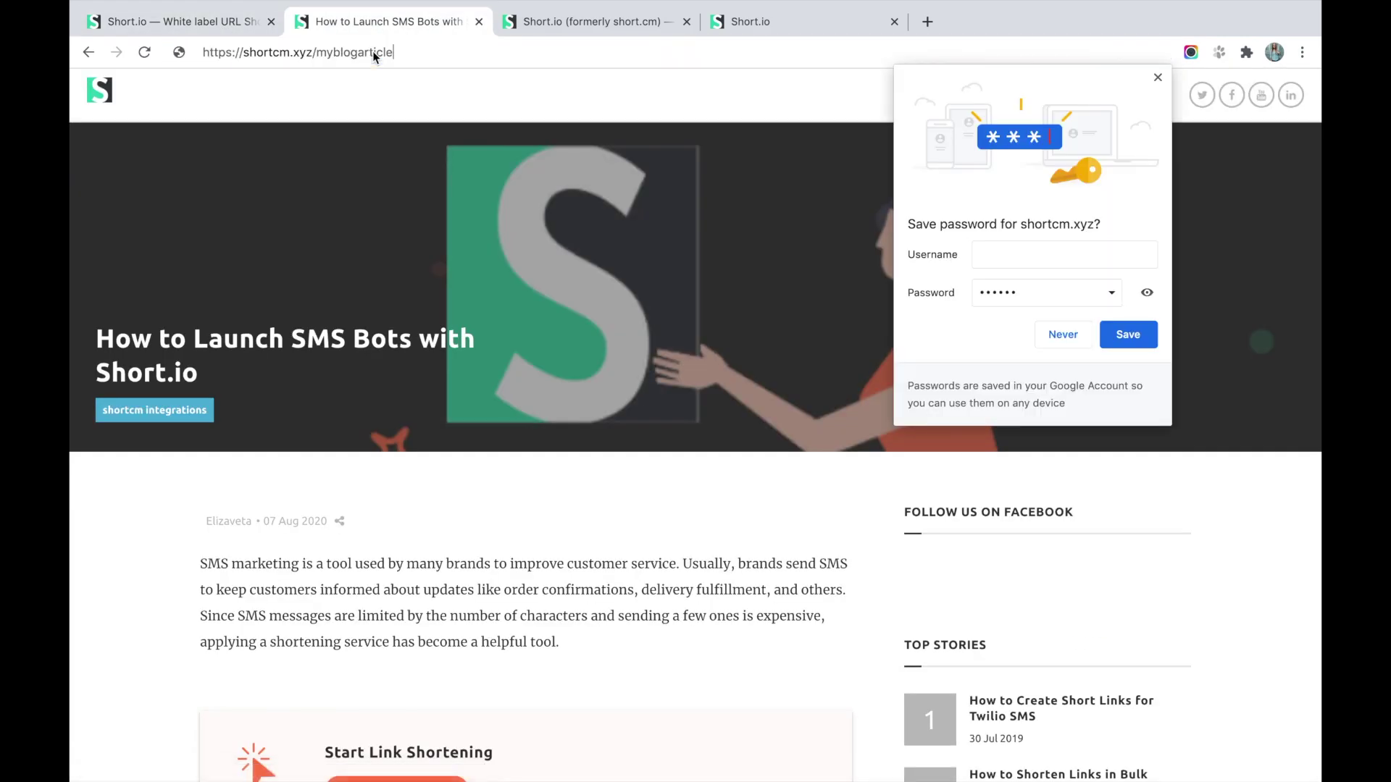
pyautogui.press('Return')
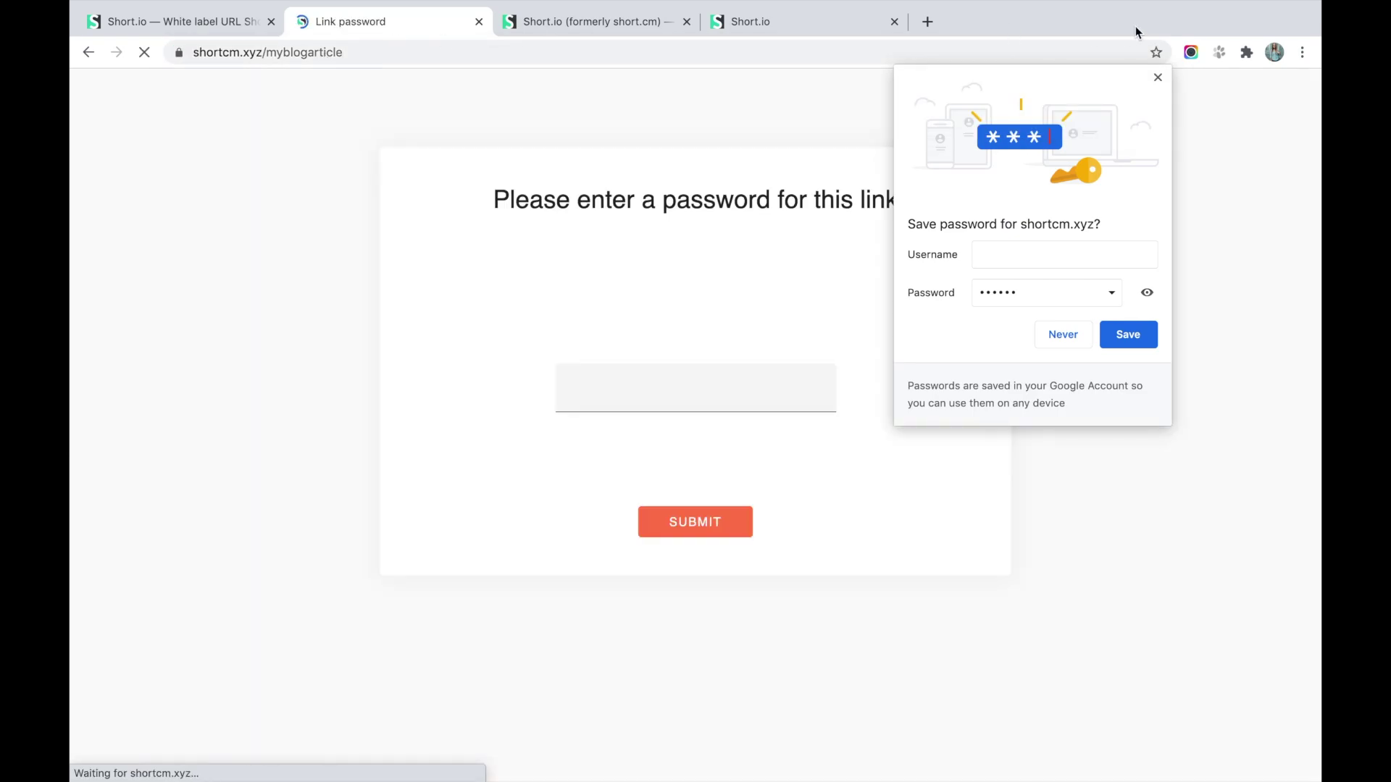
pyautogui.click(1063, 334)
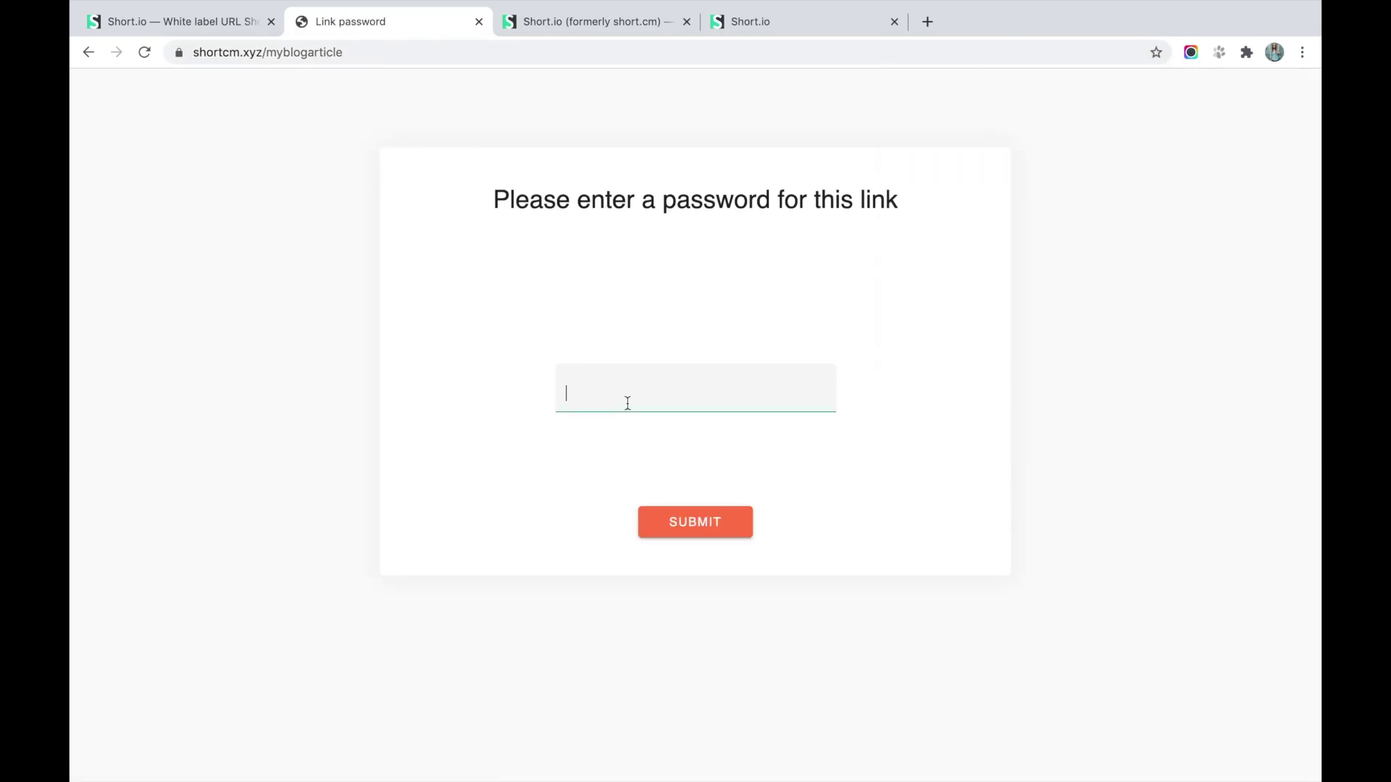
pyautogui.write('1234')
pyautogui.click(692, 527)
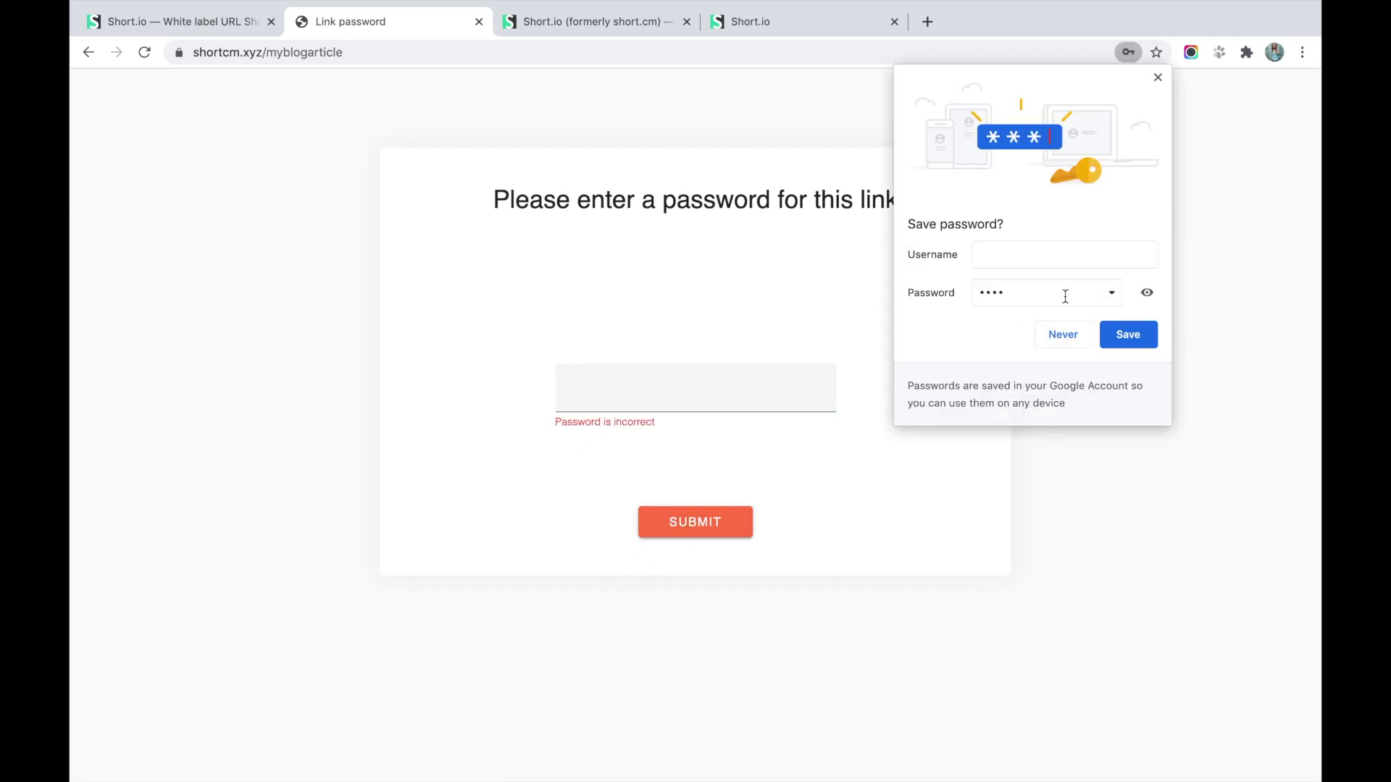
# Decline Chrome's save-password prompt and close the password test tab.
pyautogui.click(1068, 344)
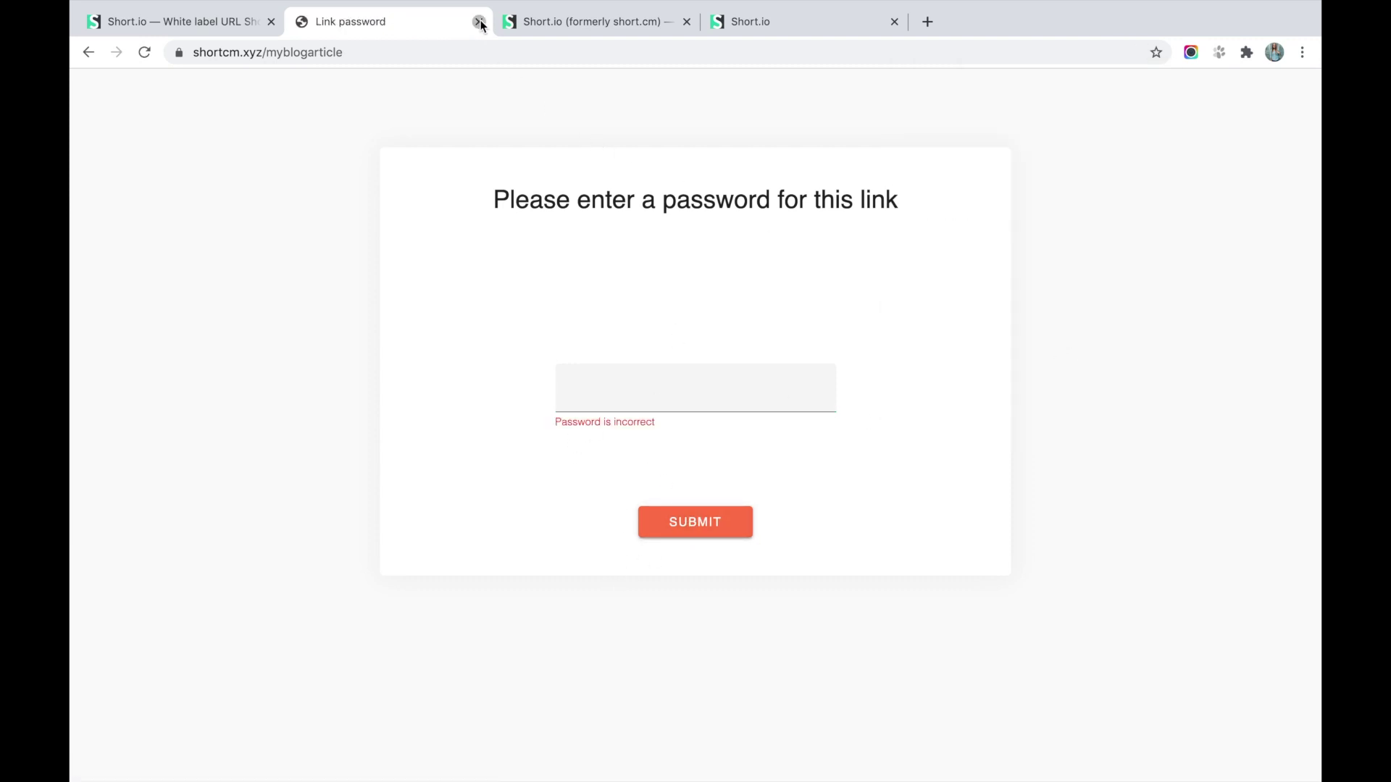
pyautogui.click(478, 21)
pyautogui.click(239, 21)
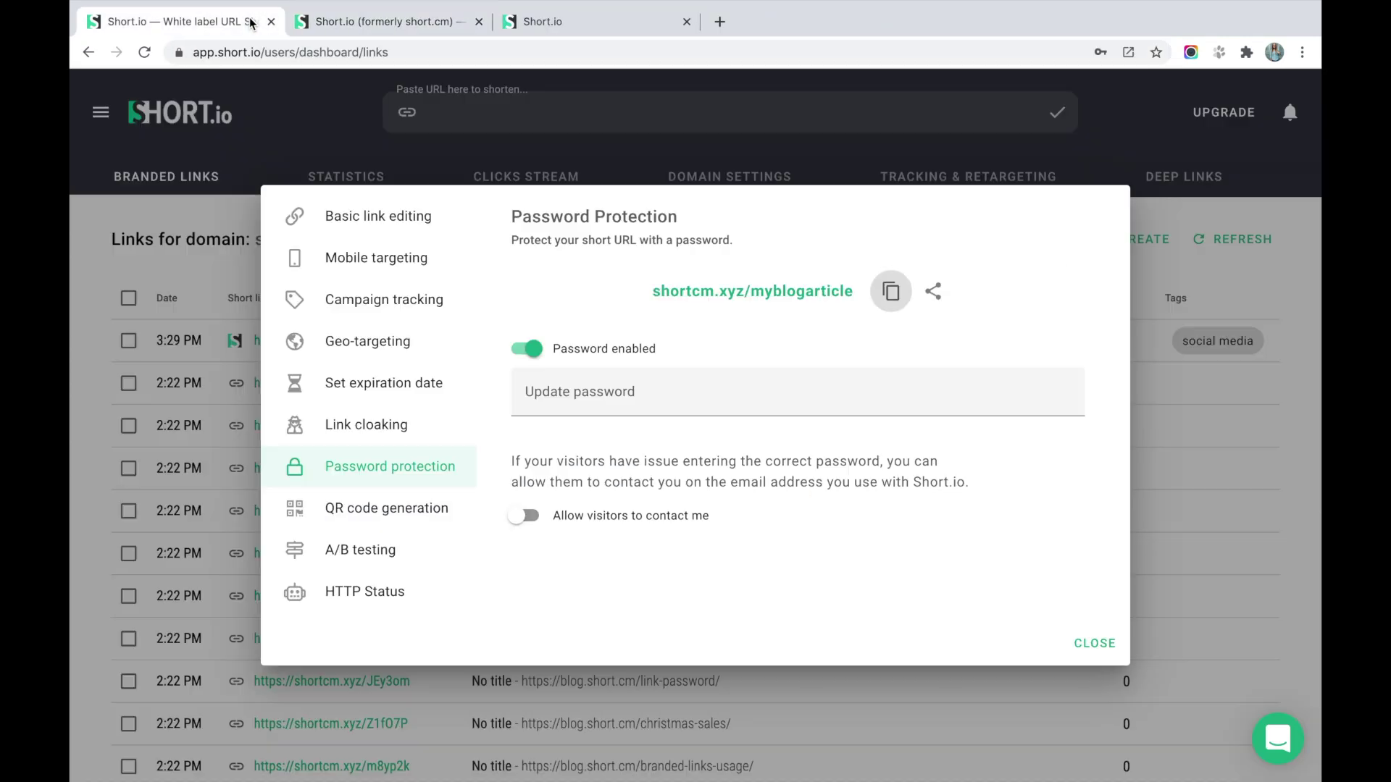
# View the QR code for shortcm.xyz/myblogarticle, then bring up its A/B testing settings.
pyautogui.click(379, 507)
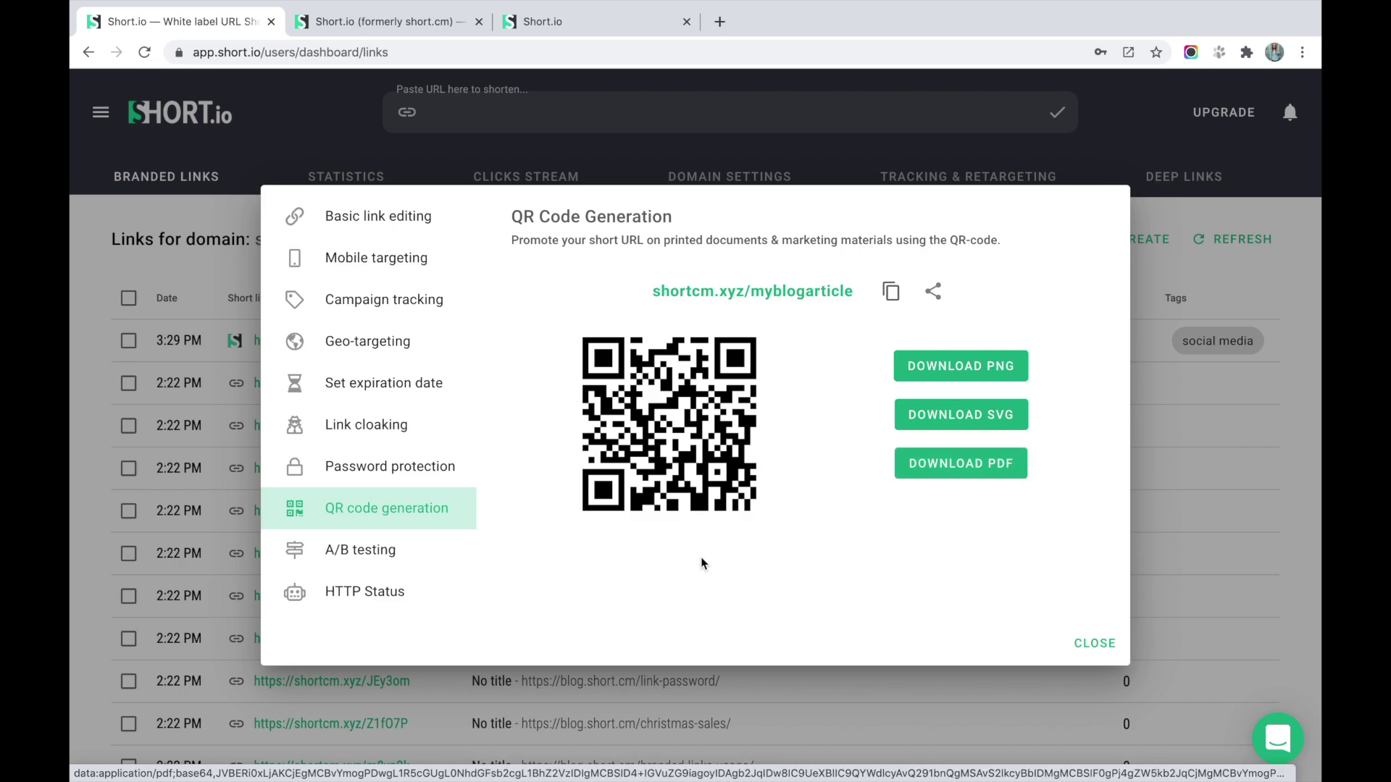
pyautogui.click(346, 552)
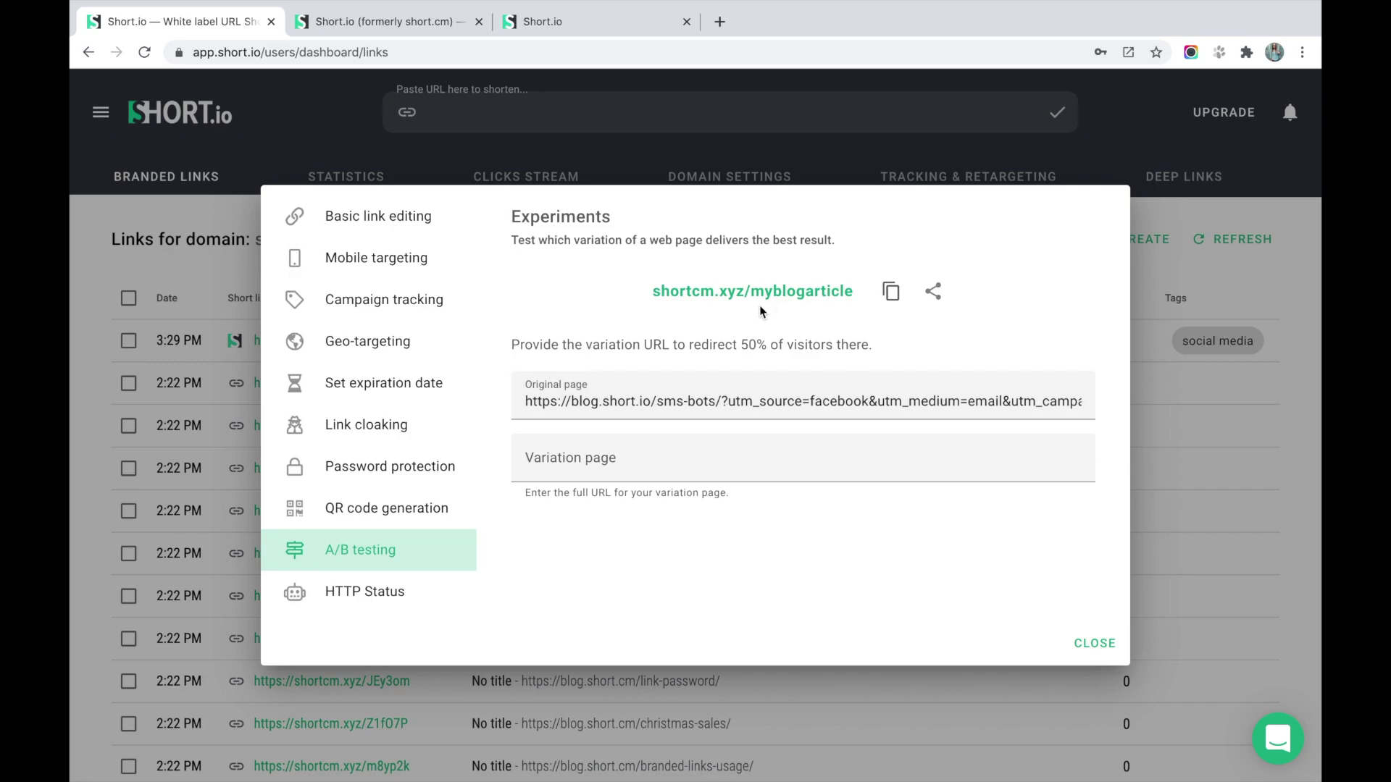
# Leave the variation page empty and review the HTTP Status redirect type, 302 Standard.
pyautogui.click(603, 456)
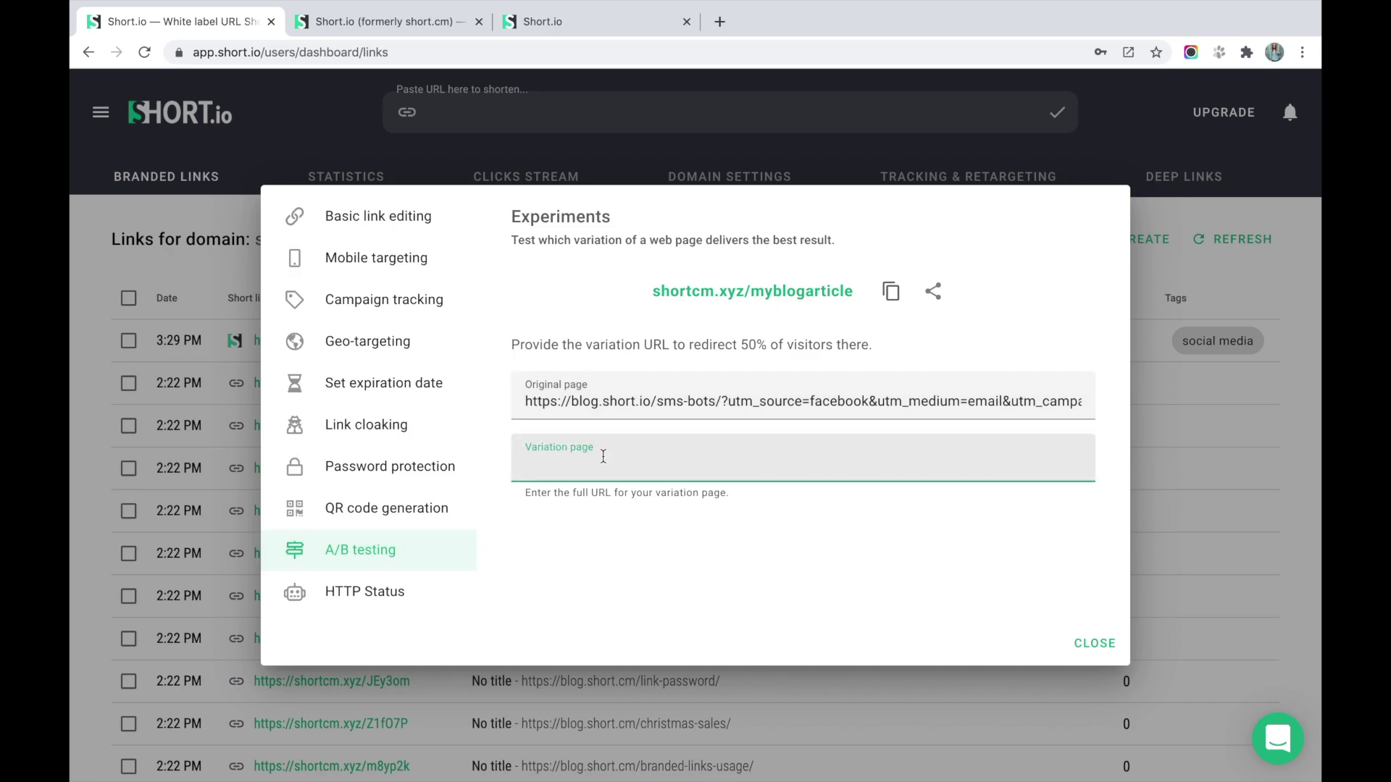
pyautogui.click(620, 608)
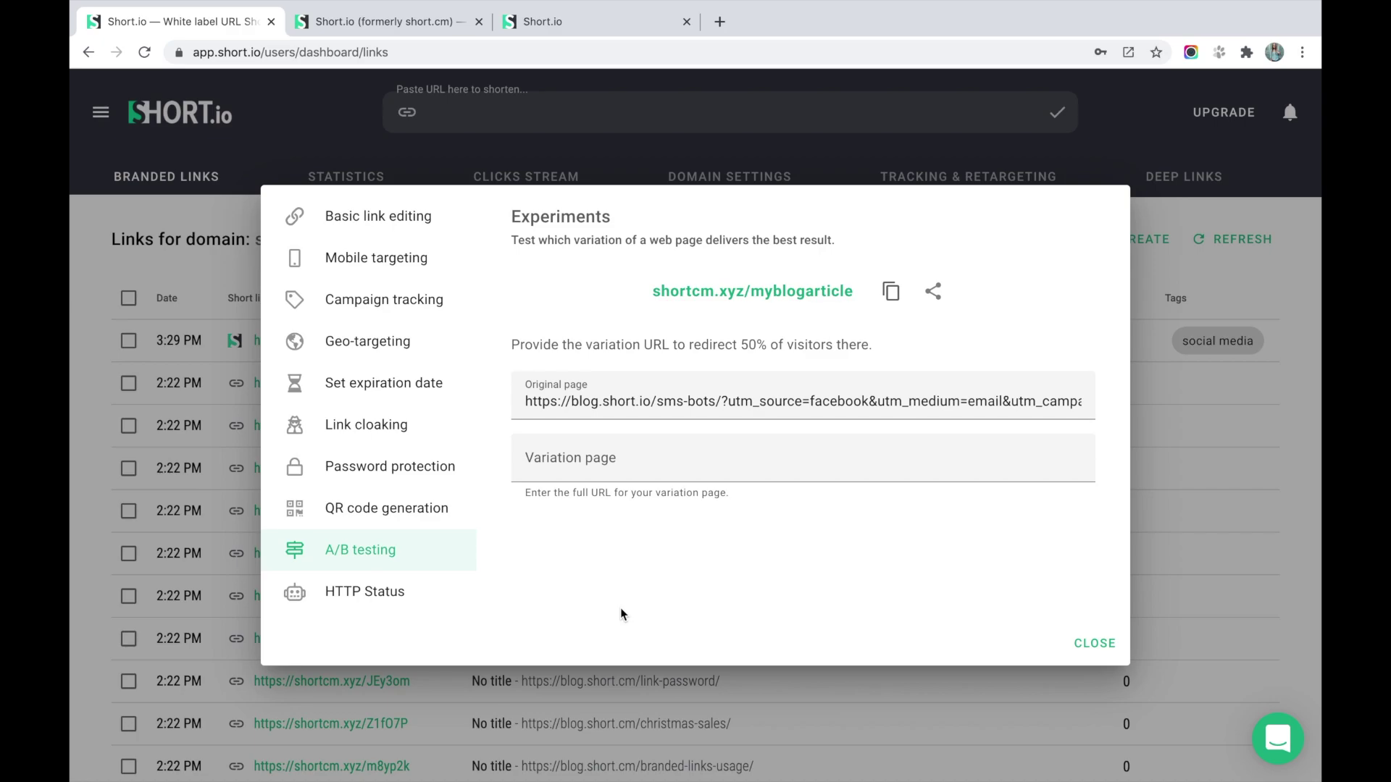
pyautogui.click(422, 608)
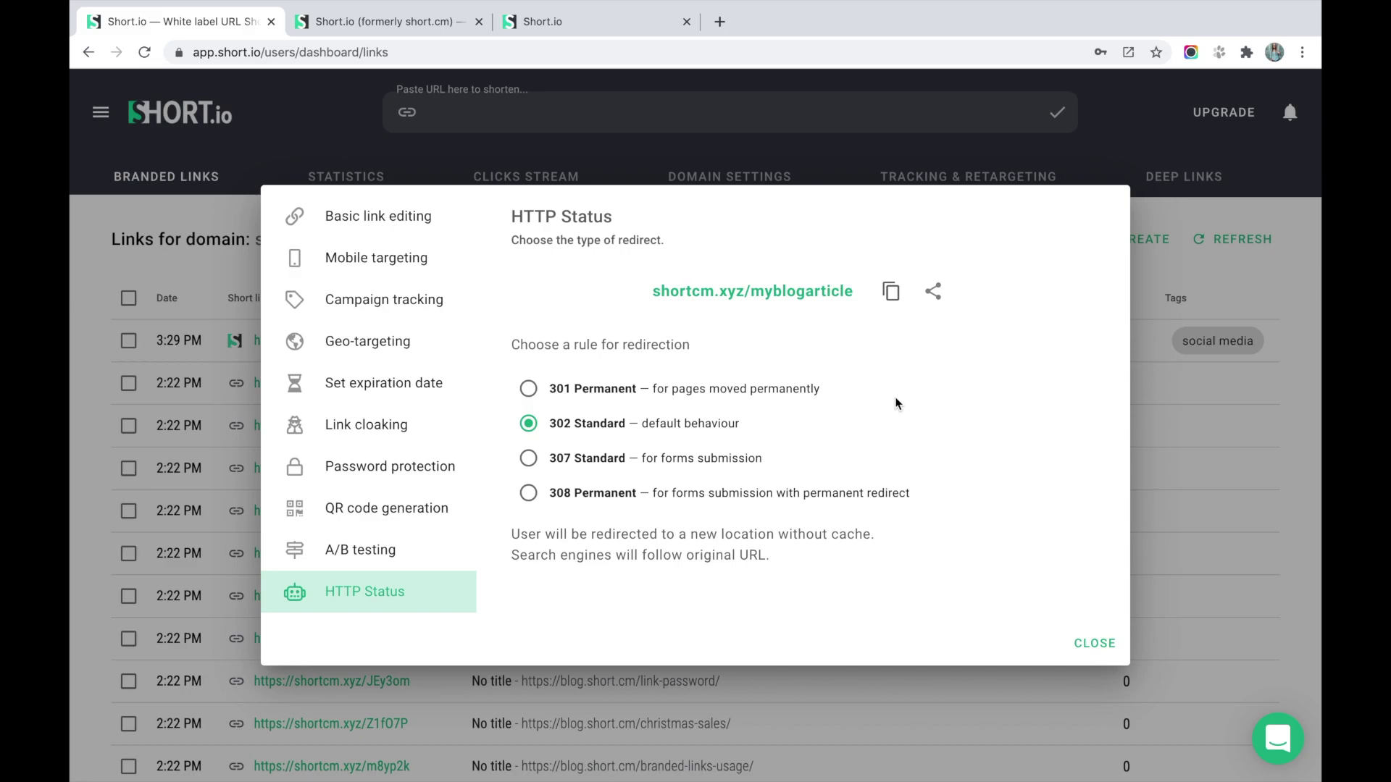
pyautogui.moveTo(640, 426); pyautogui.dragTo(815, 430)
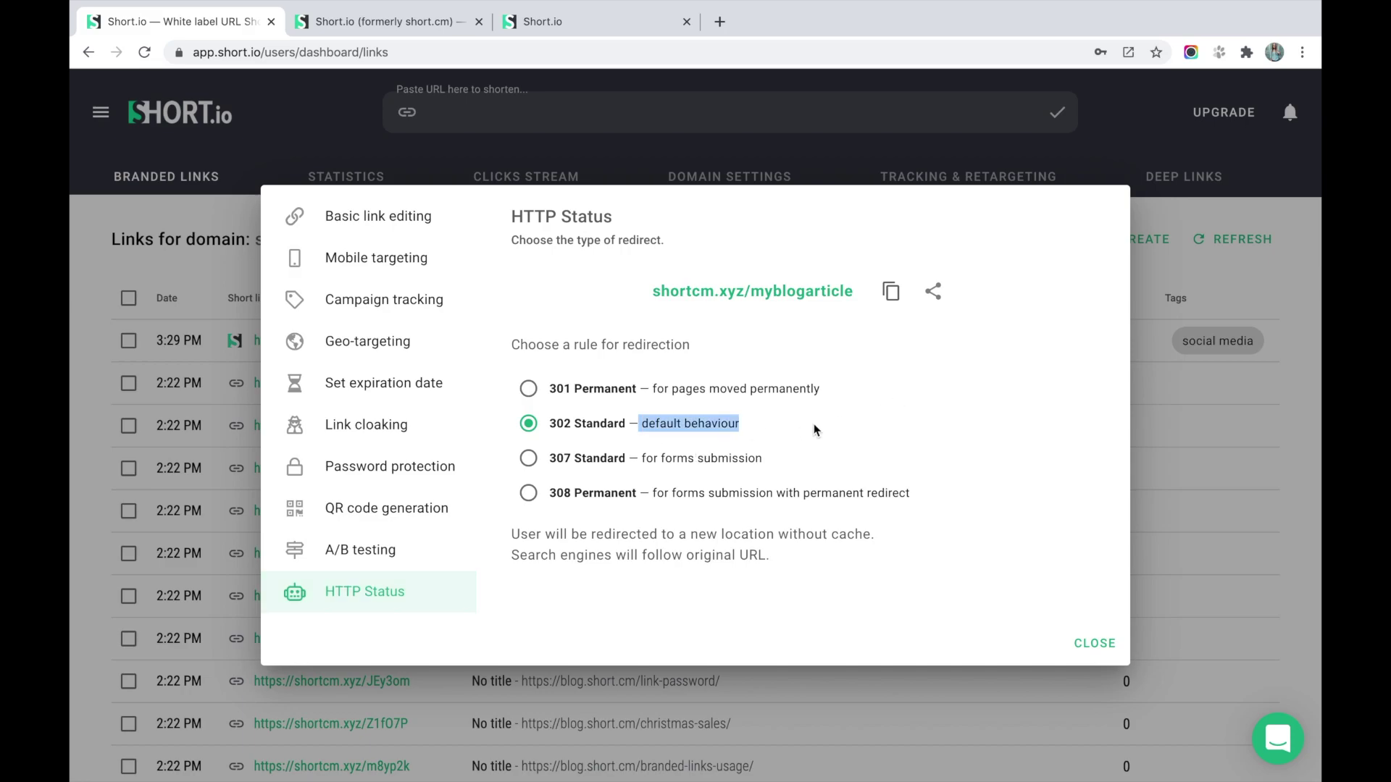
pyautogui.click(815, 430)
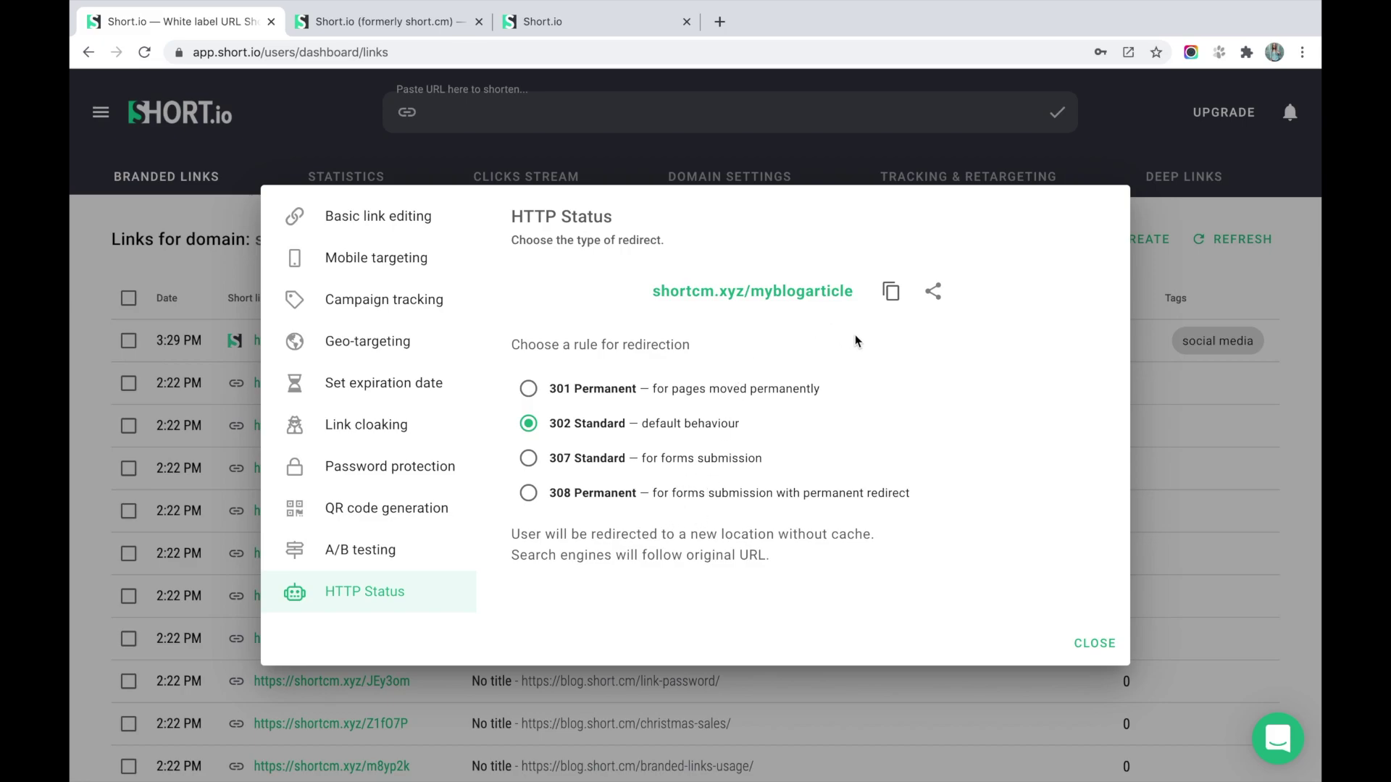
# Close link settings and open the [TEMPLATE] Short.cm link import spreadsheet from Bulk Create.
pyautogui.click(1093, 643)
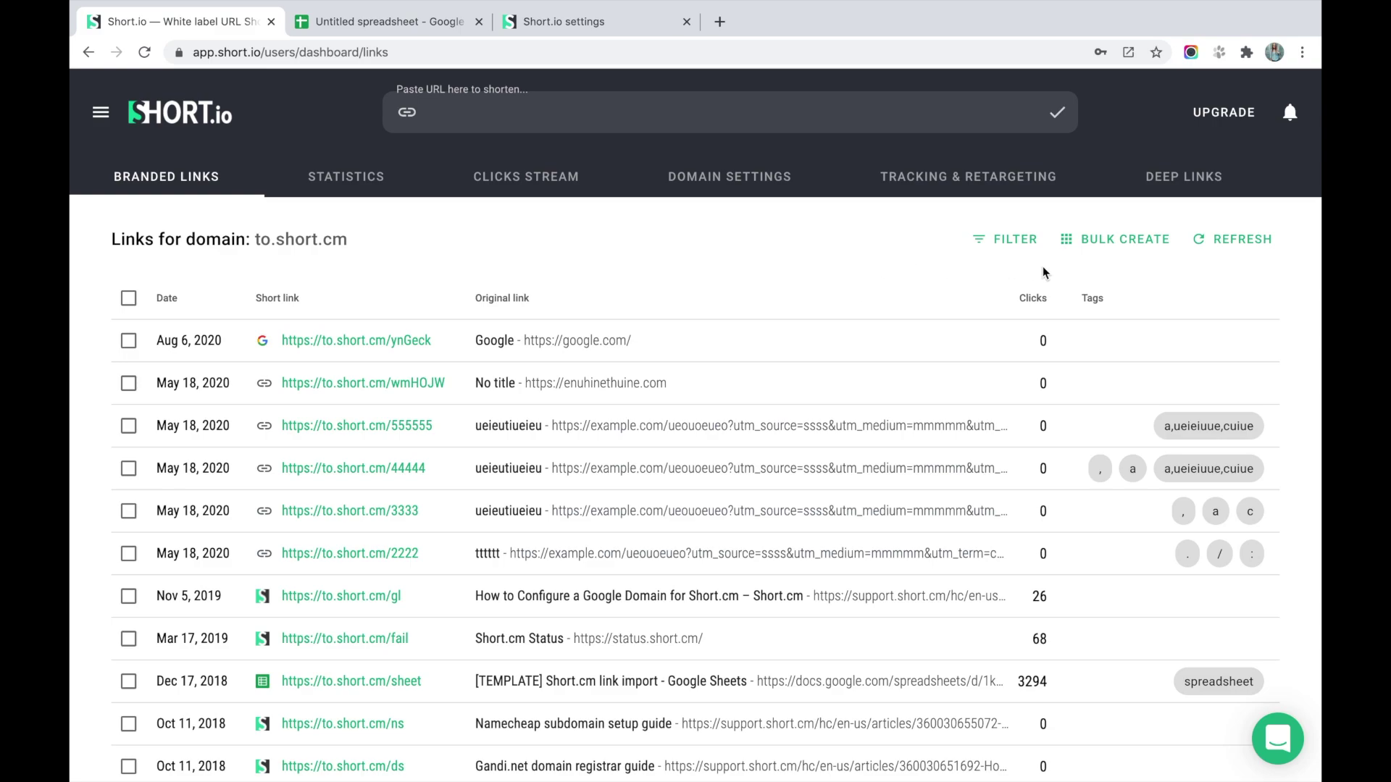
pyautogui.click(1108, 243)
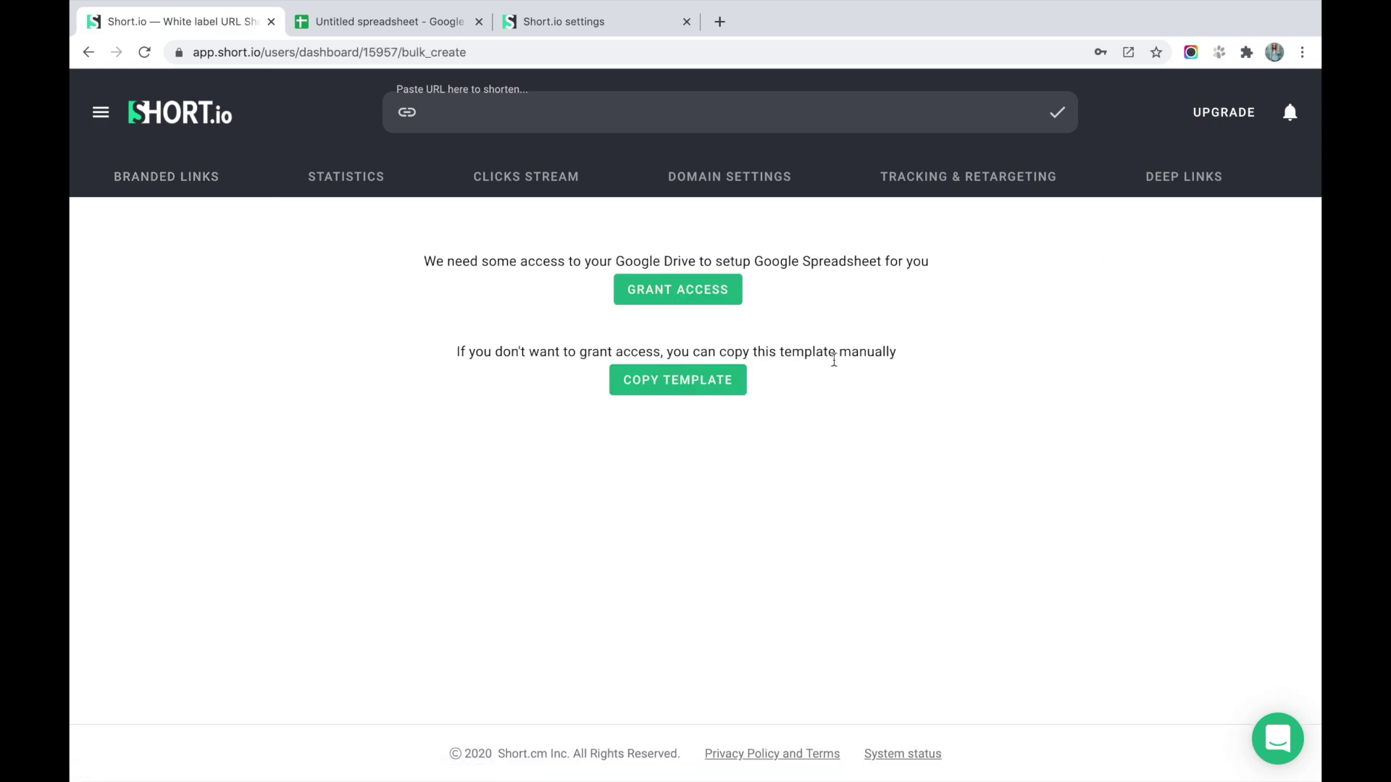
pyautogui.click(727, 395)
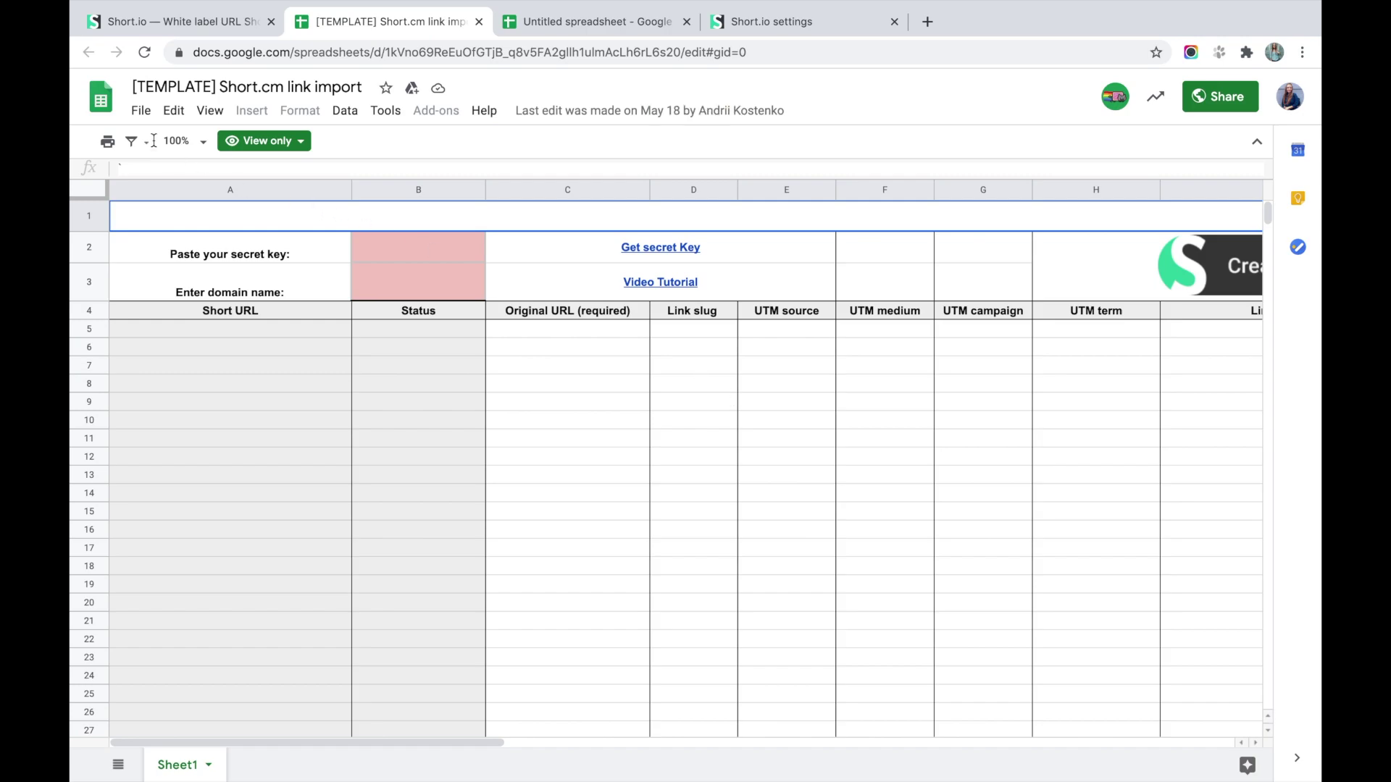
# Make an editable copy of the template and paste the account's secret key from Short.io into B2.
pyautogui.click(141, 113)
pyautogui.click(190, 269)
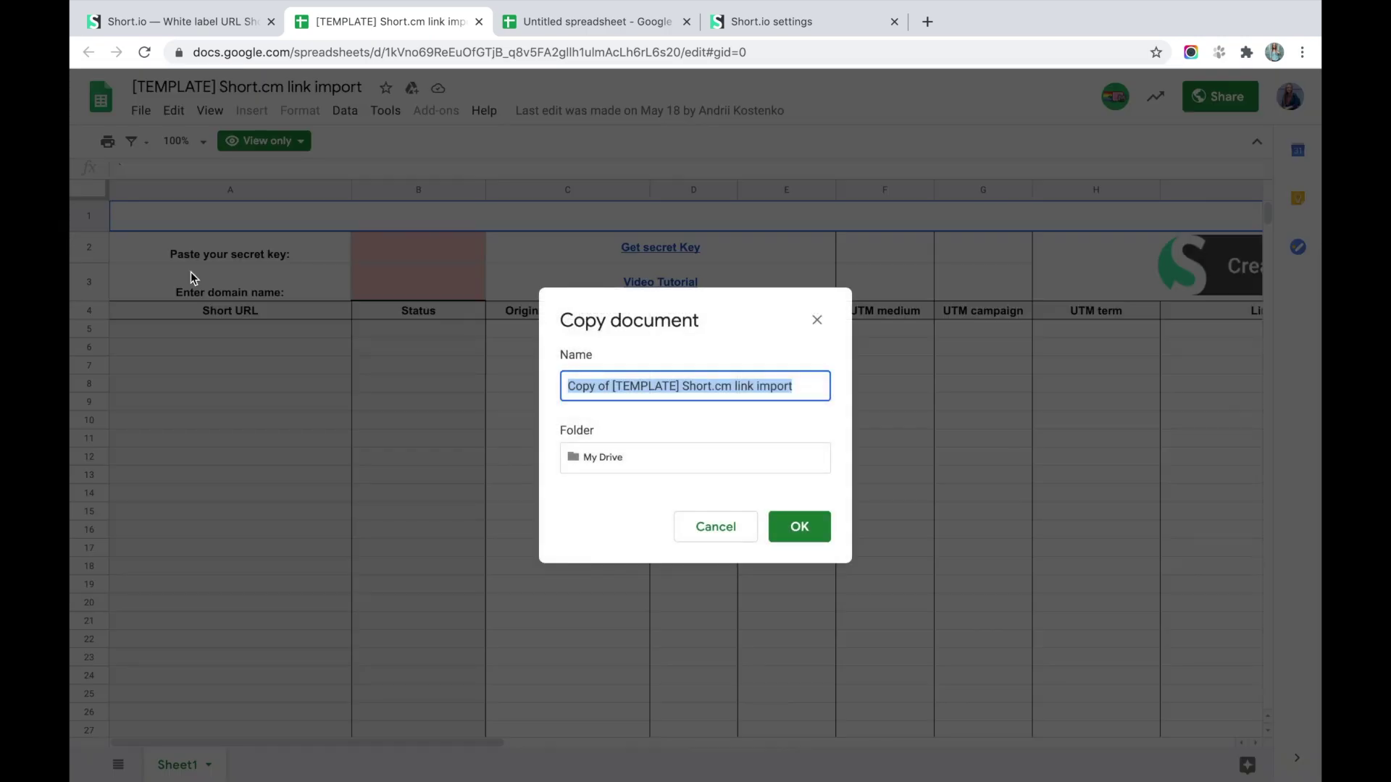
pyautogui.click(776, 534)
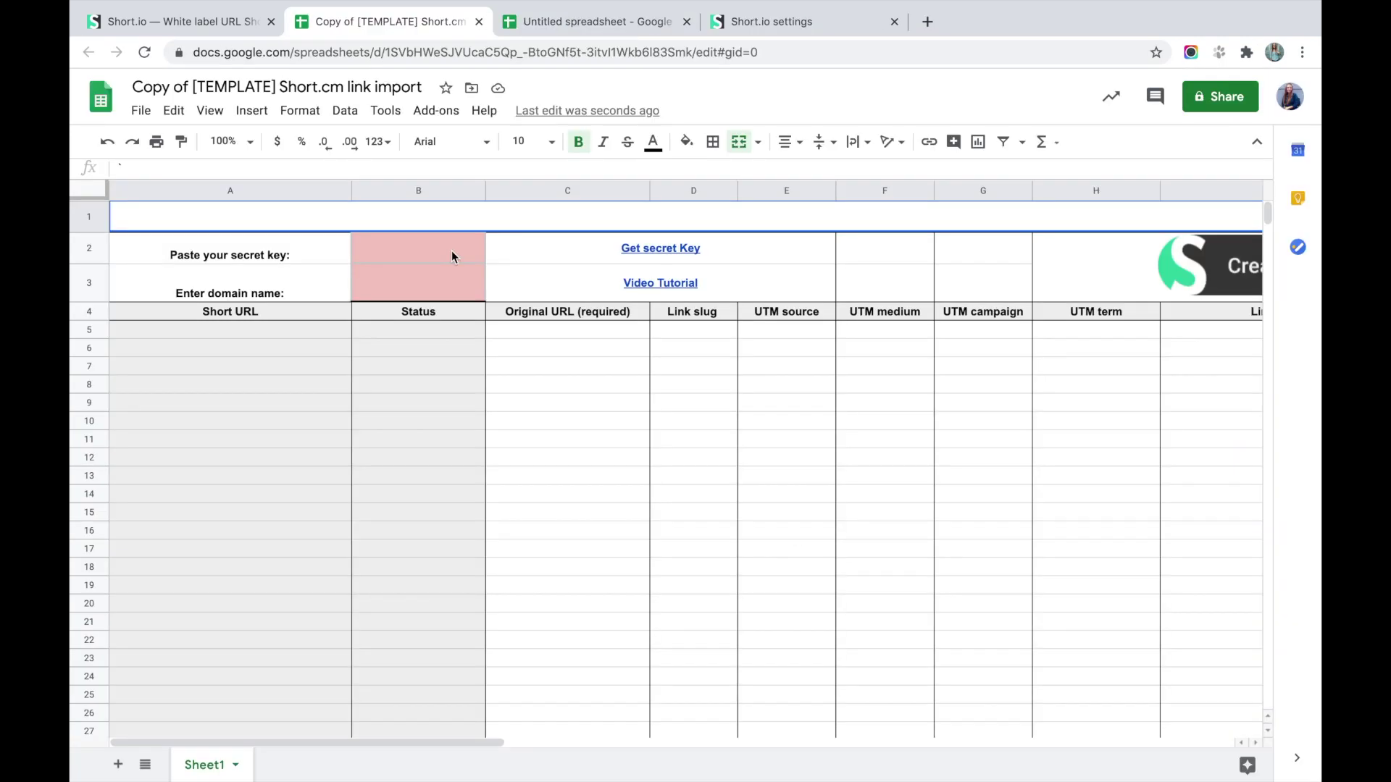
pyautogui.click(451, 250)
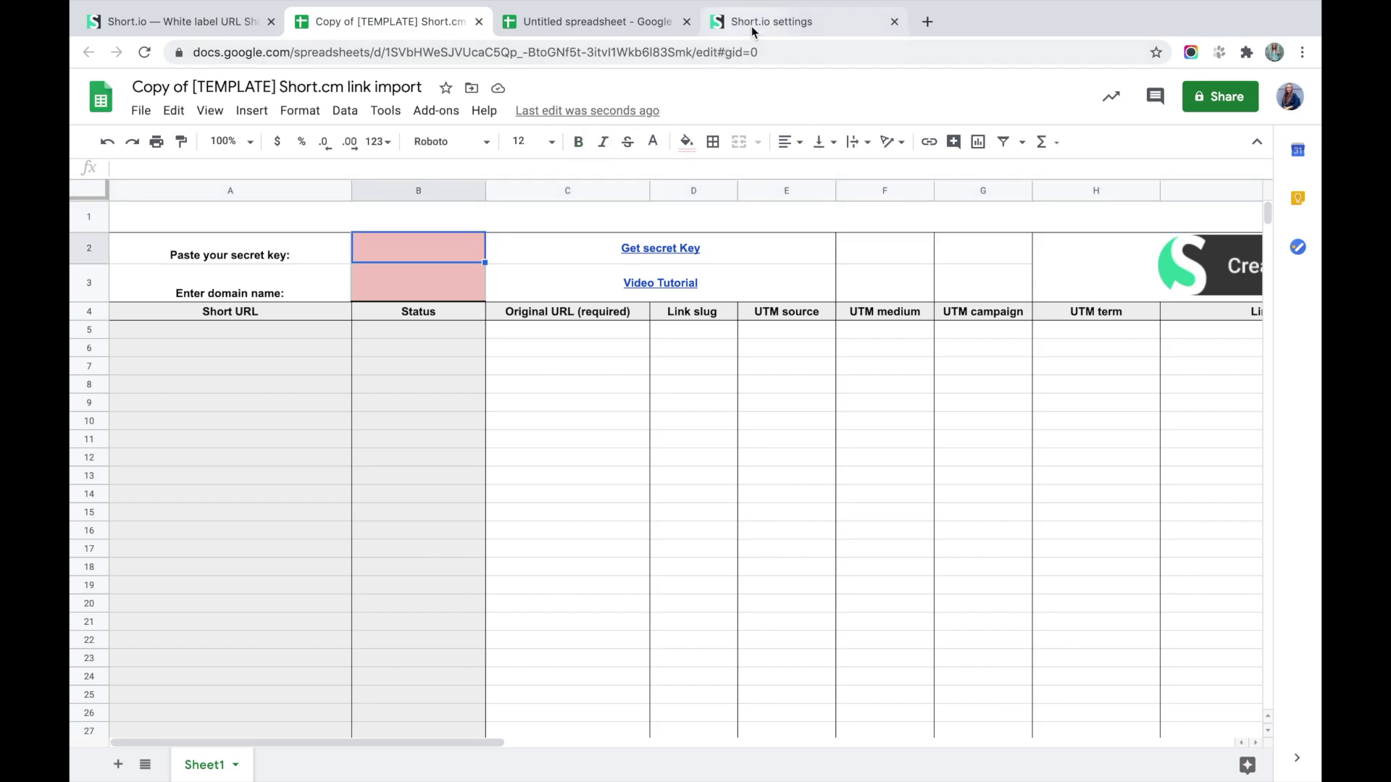
pyautogui.click(754, 23)
pyautogui.click(802, 328)
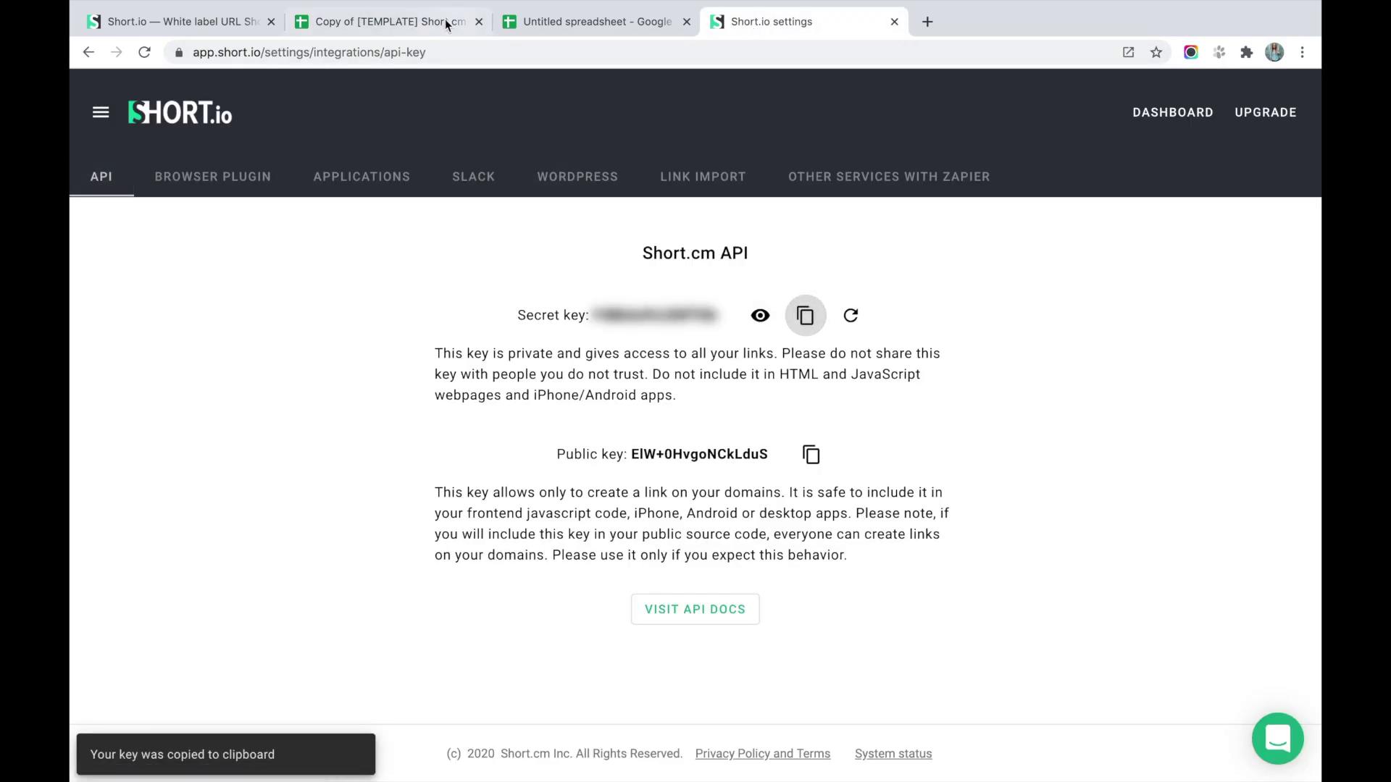
pyautogui.click(445, 20)
pyautogui.hotkey('ctrl', 'v')
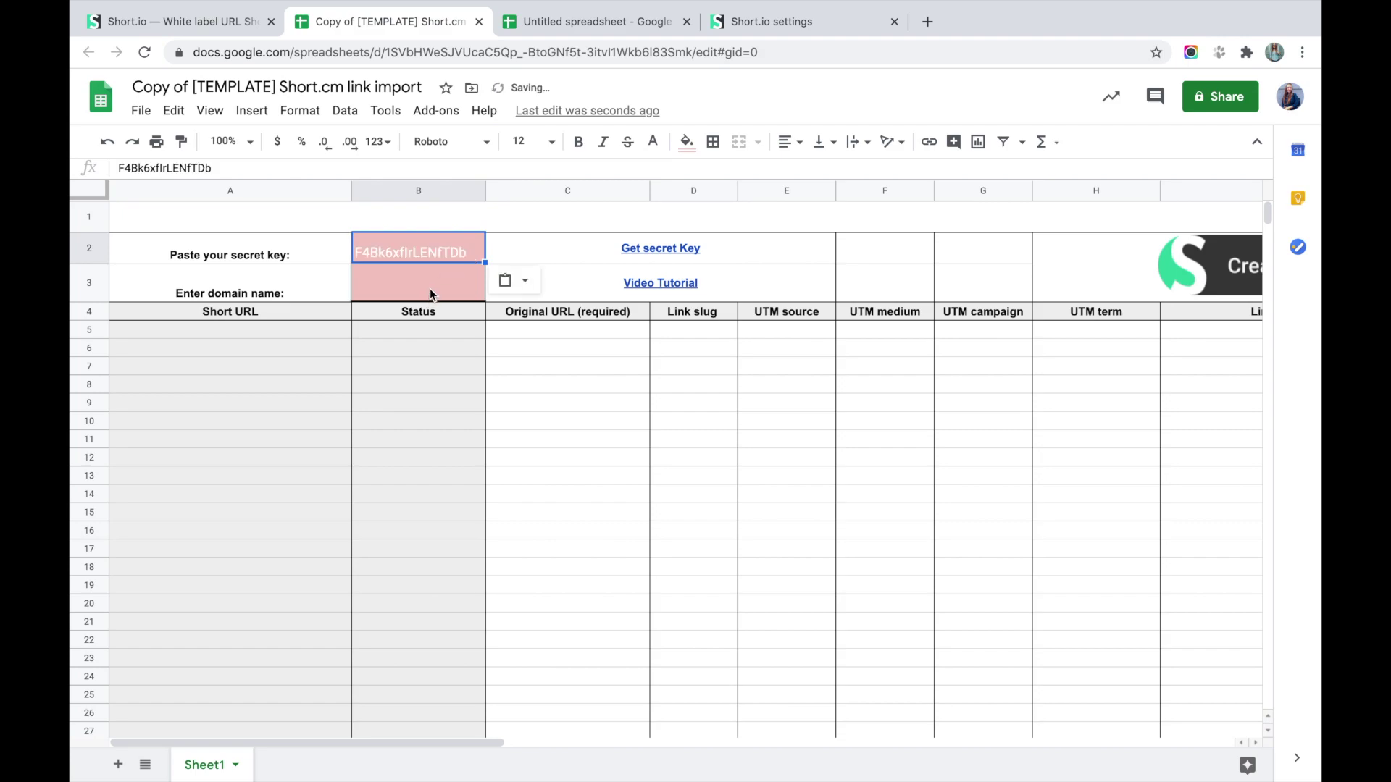
# Enter the domain to.short.cm in B3.
pyautogui.click(429, 288)
pyautogui.write('yo')
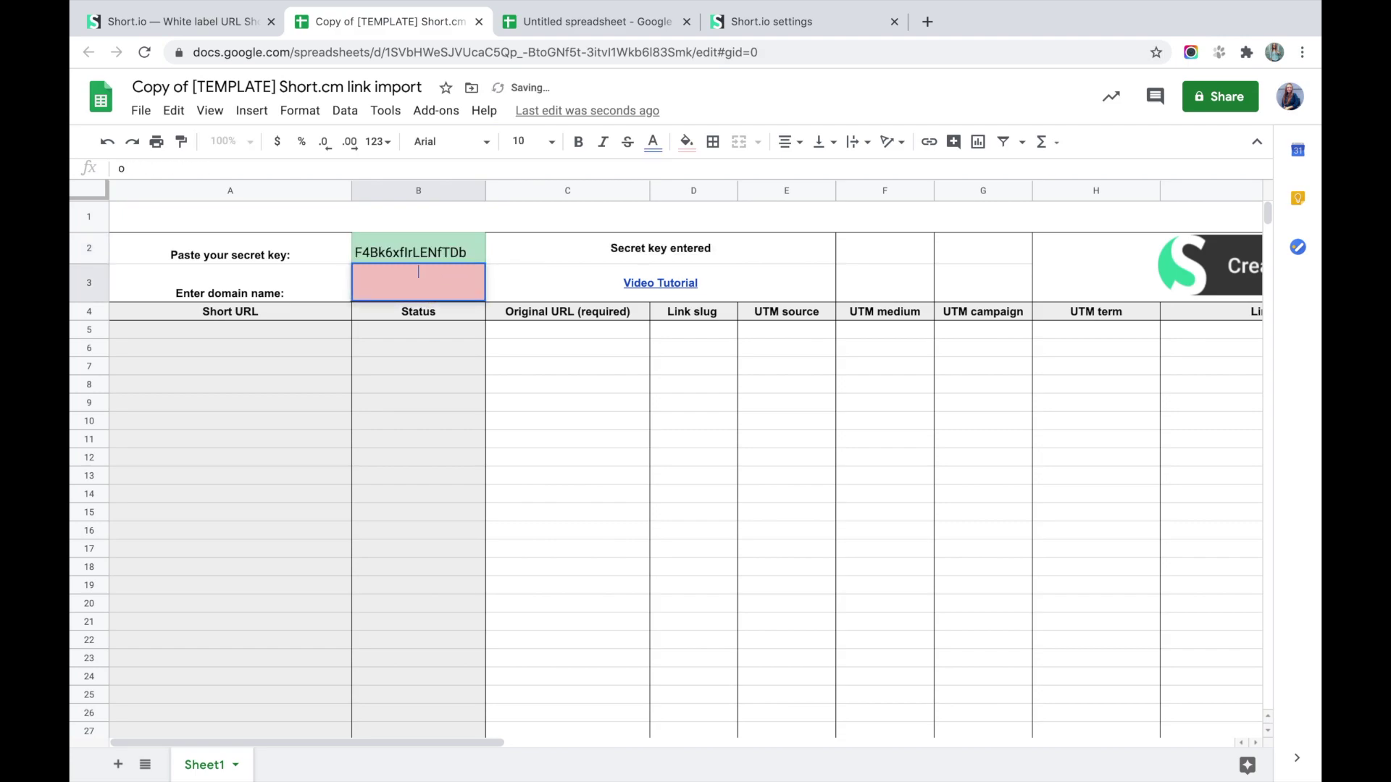
pyautogui.press('BackSpace')
pyautogui.press('BackSpace')
pyautogui.write('to.short.cm')
pyautogui.click(586, 478)
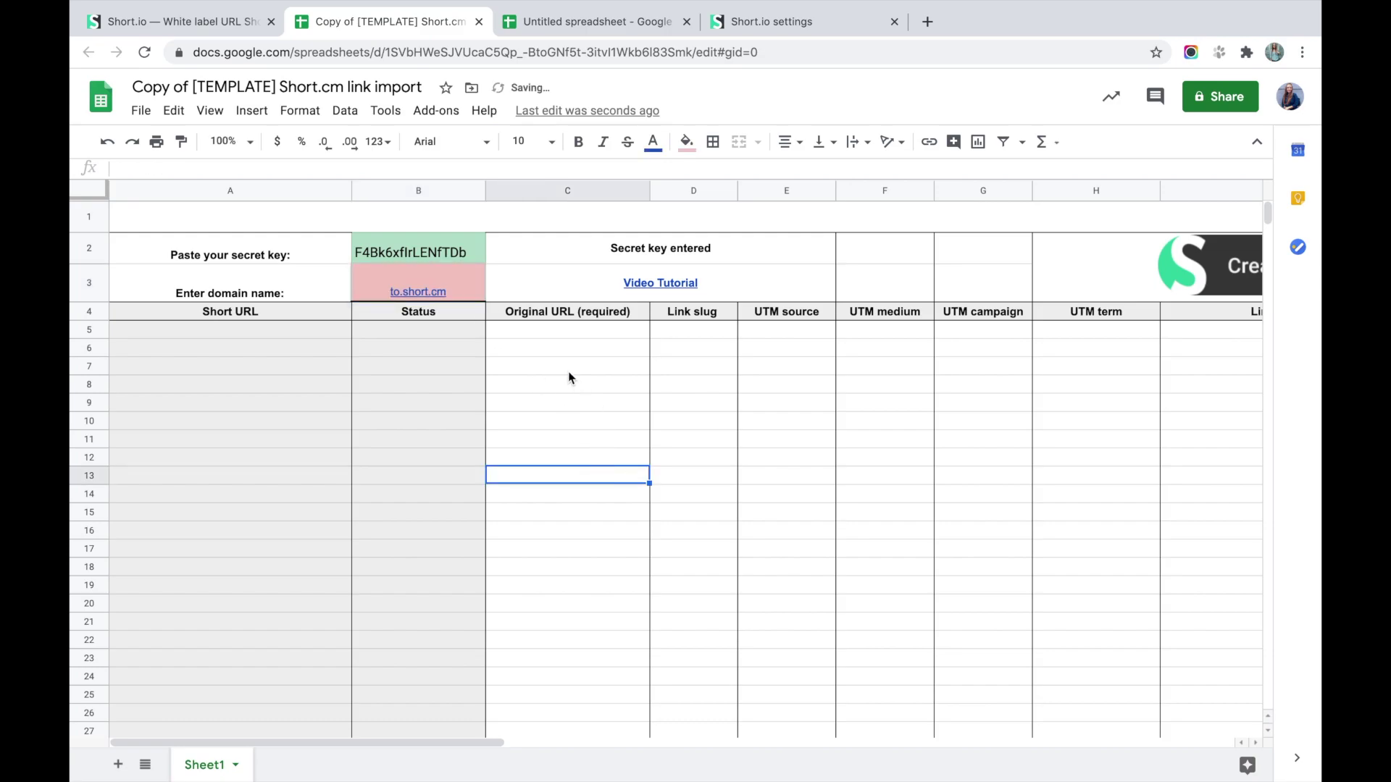
pyautogui.click(550, 333)
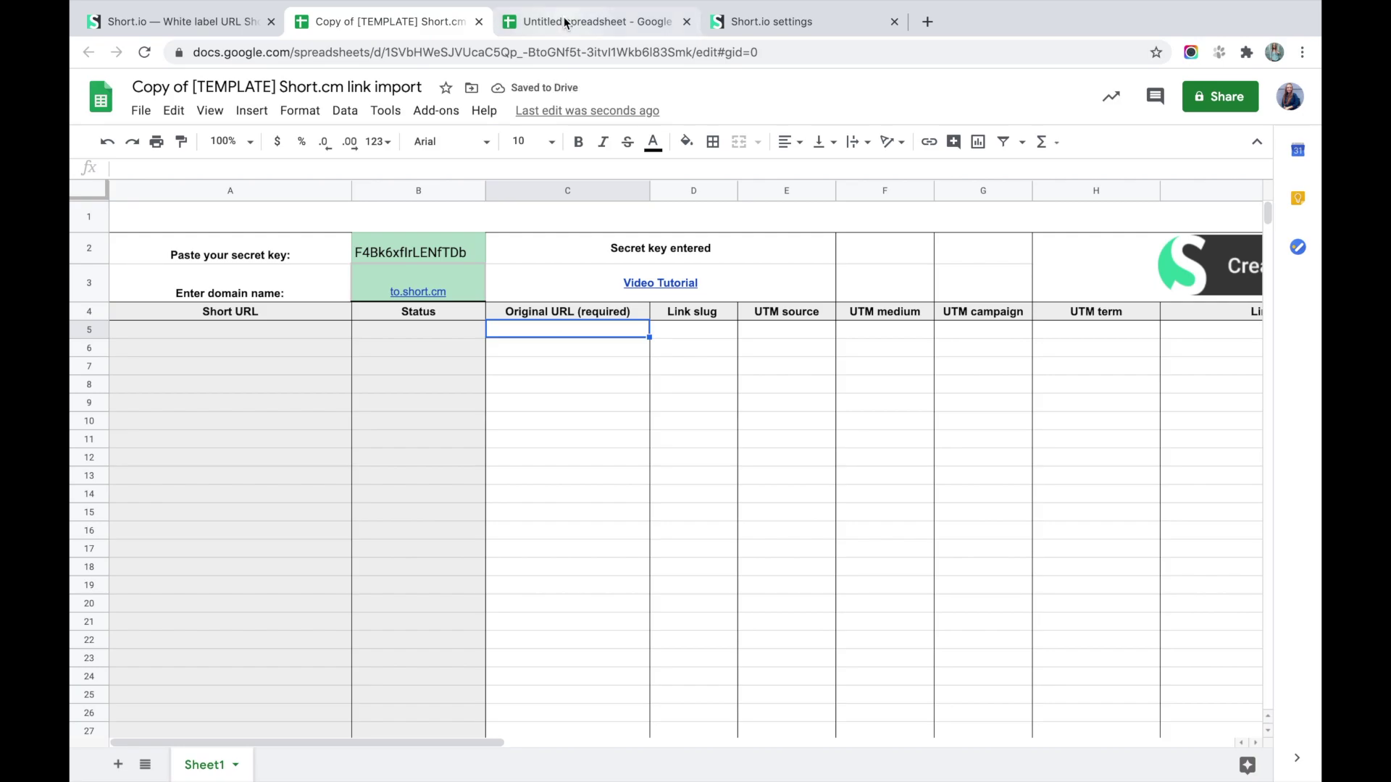
pyautogui.click(565, 23)
# Copy the 20 URLs from A2:A21 of the URL sheet into C5:C24 of the template.
pyautogui.click(181, 284)
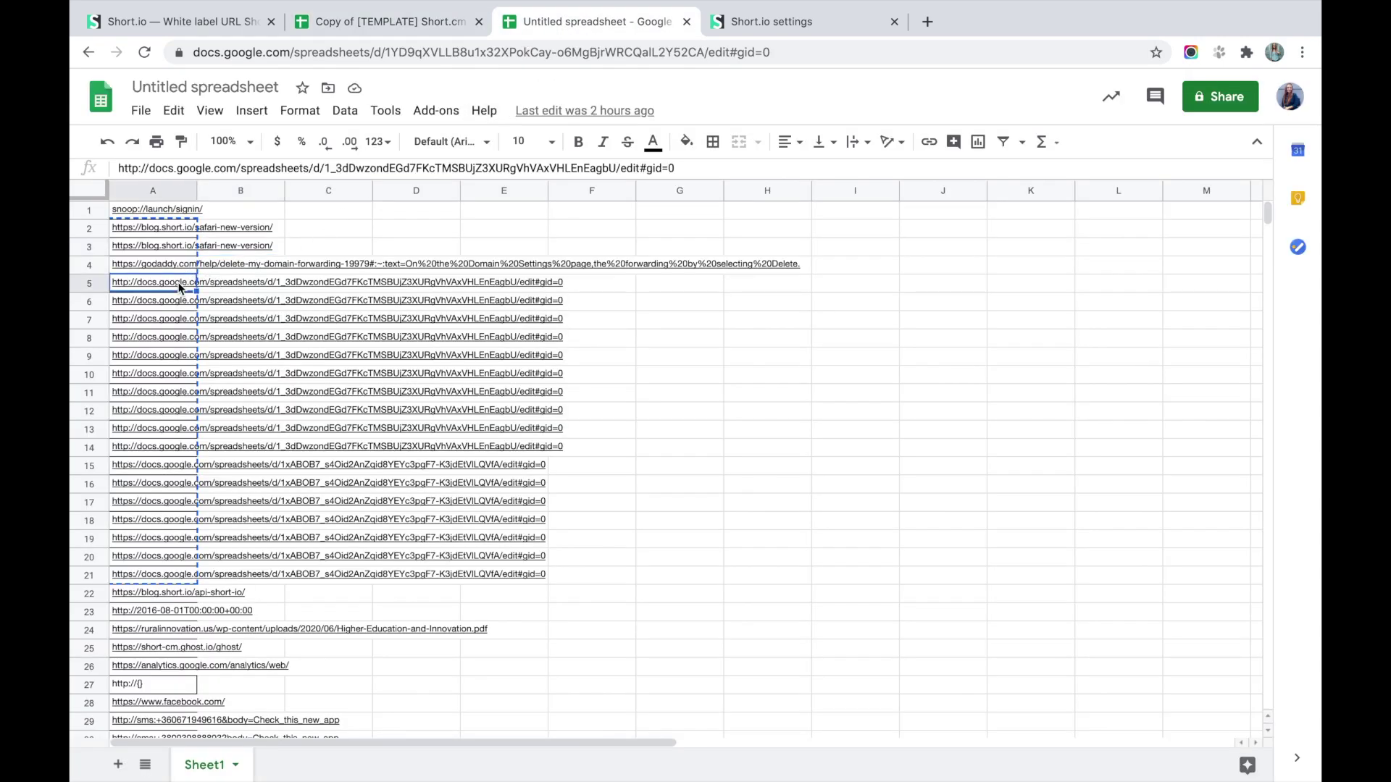
pyautogui.click(154, 263)
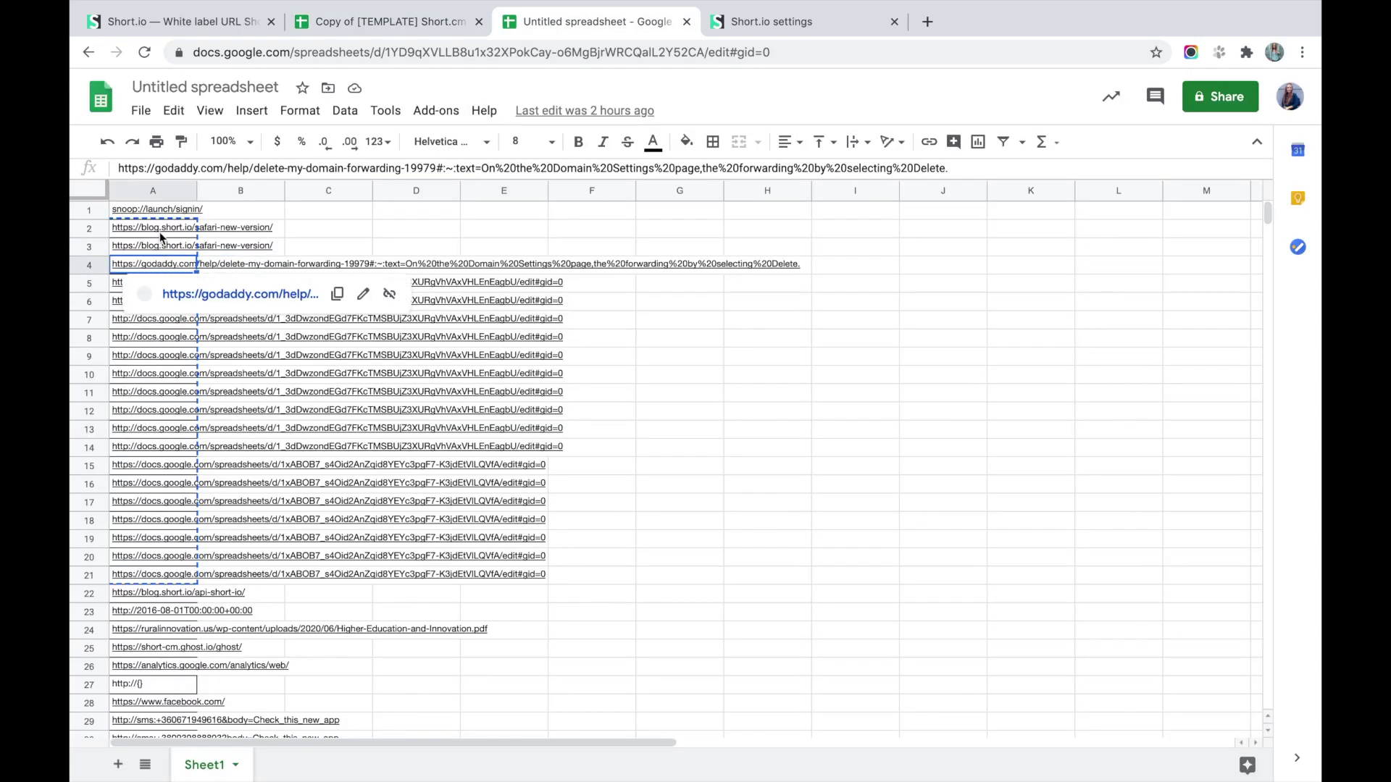
pyautogui.click(162, 230)
pyautogui.moveTo(128, 535); pyautogui.dragTo(122, 572)
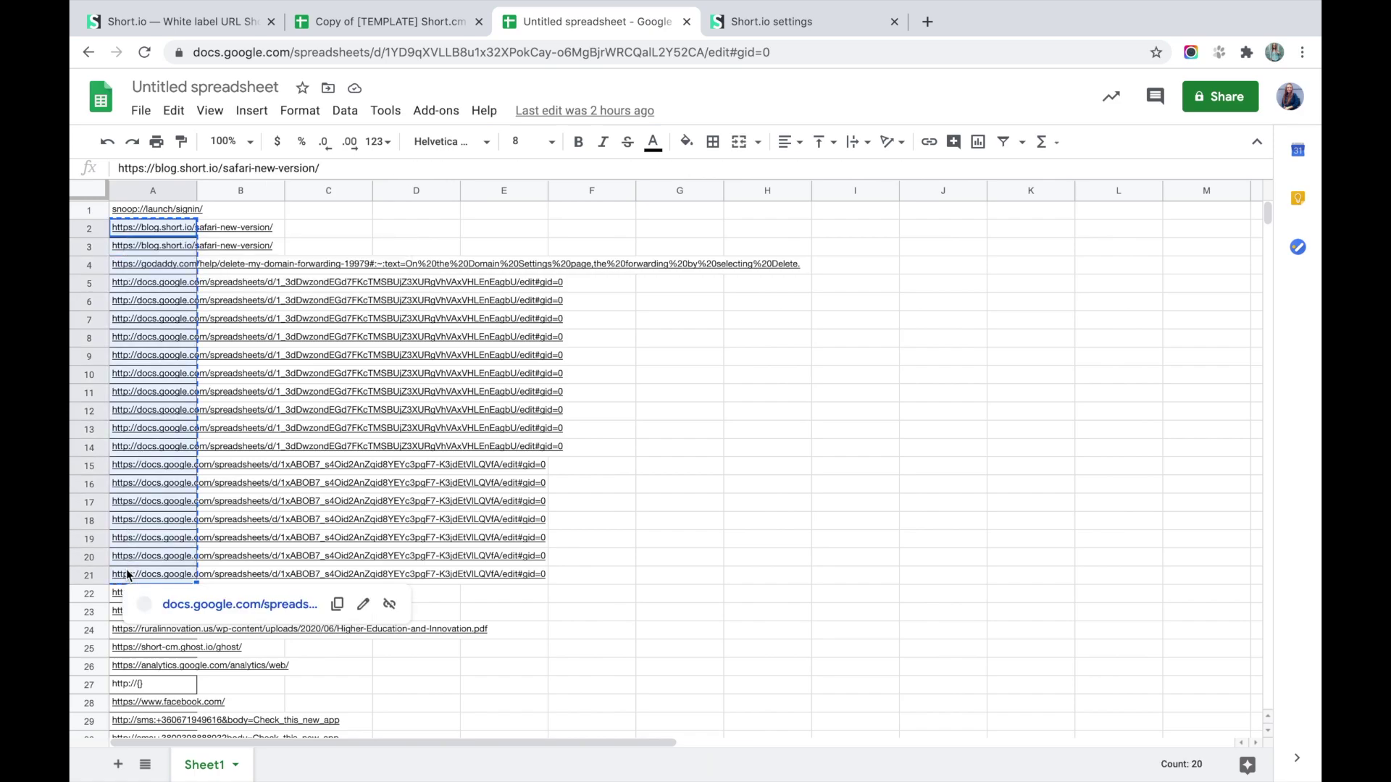
pyautogui.click(375, 27)
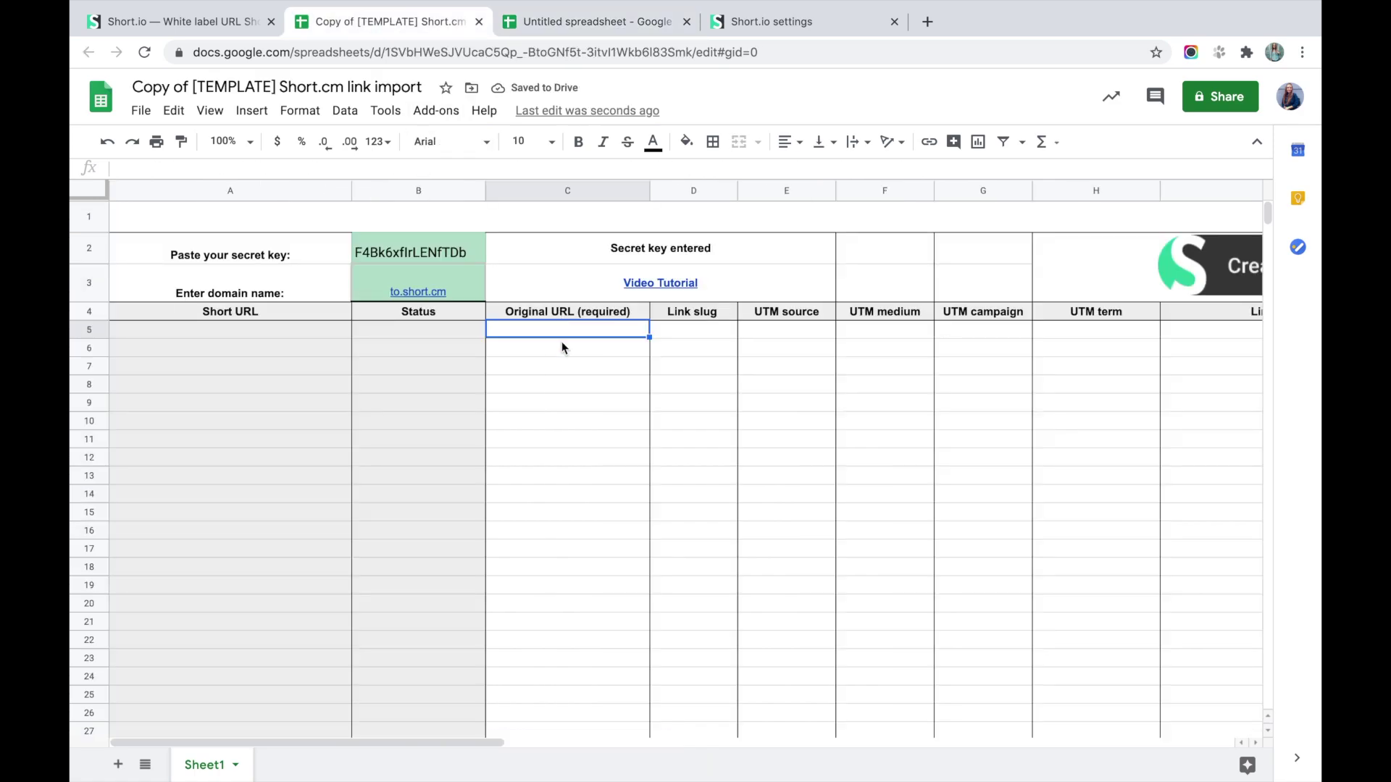
pyautogui.hotkey('ctrl', 'v')
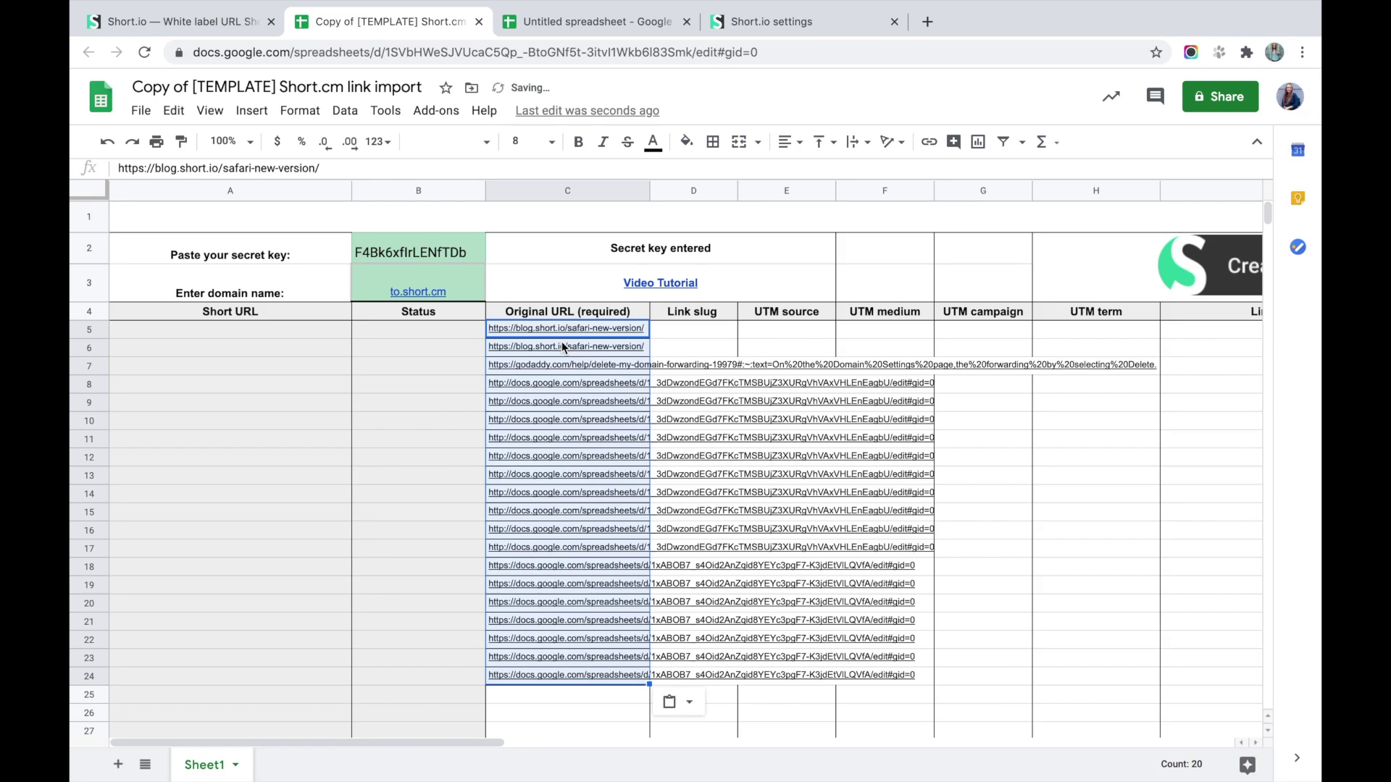
# Fill slugs path1 through path20 into D5:D24.
pyautogui.click(694, 336)
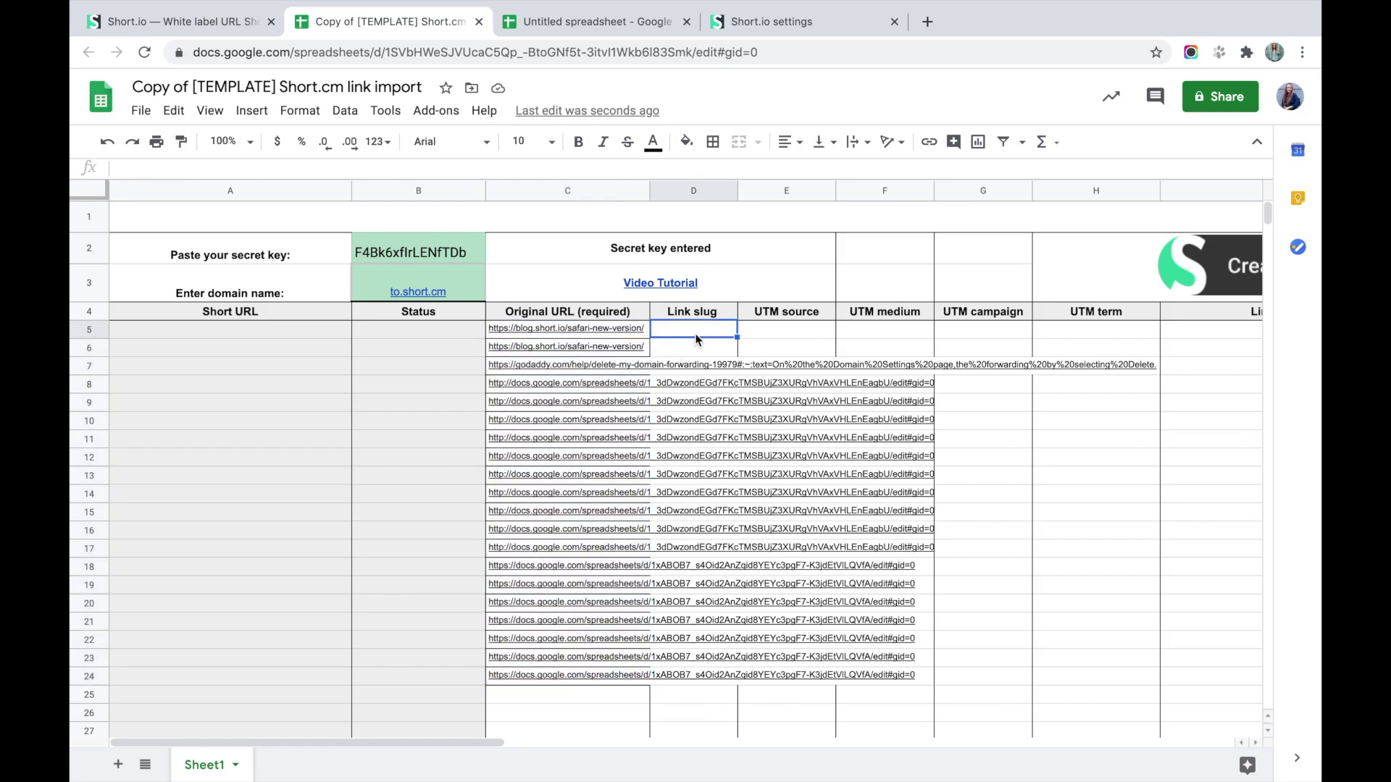
pyautogui.write('path1')
pyautogui.press('Return')
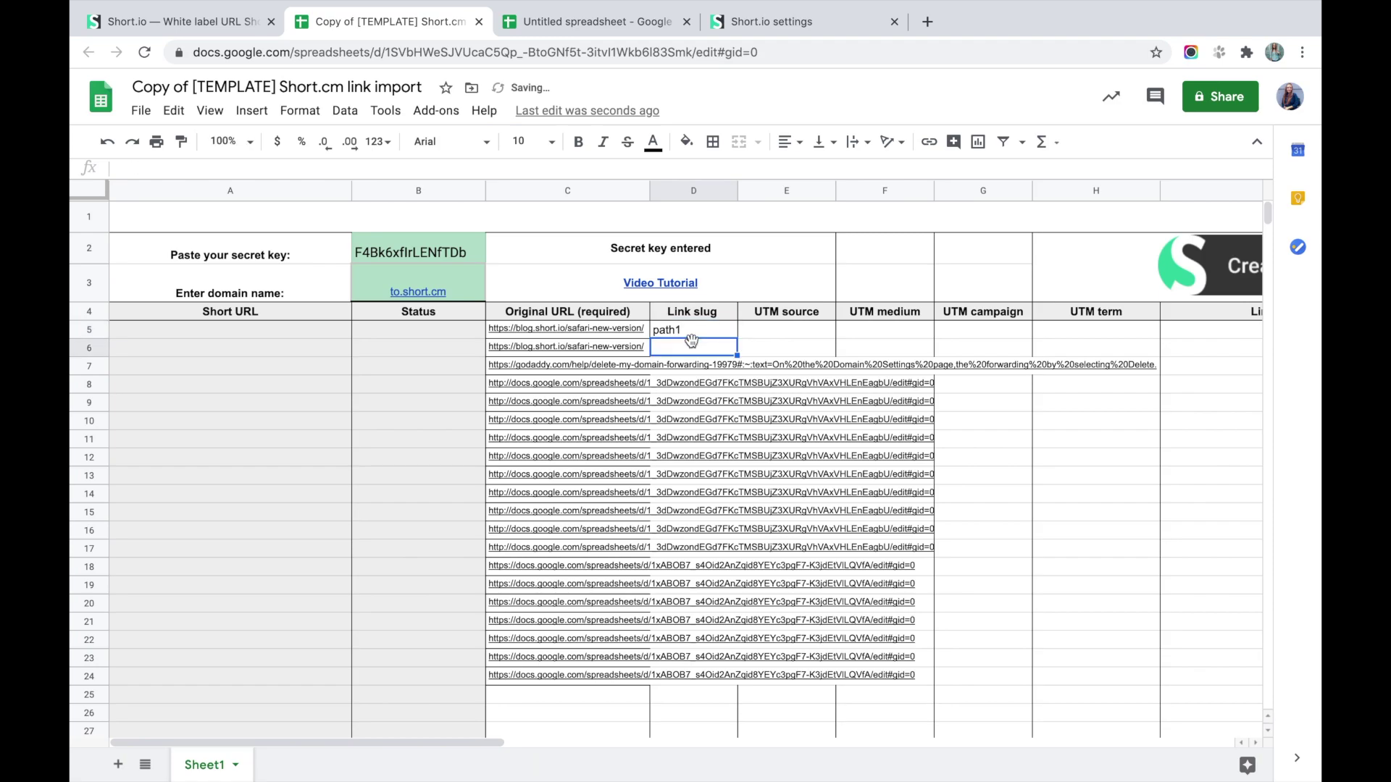
pyautogui.write('path2')
pyautogui.click(774, 332)
pyautogui.click(713, 333)
pyautogui.keyDown('shift'); pyautogui.click(710, 346); pyautogui.keyUp('shift')
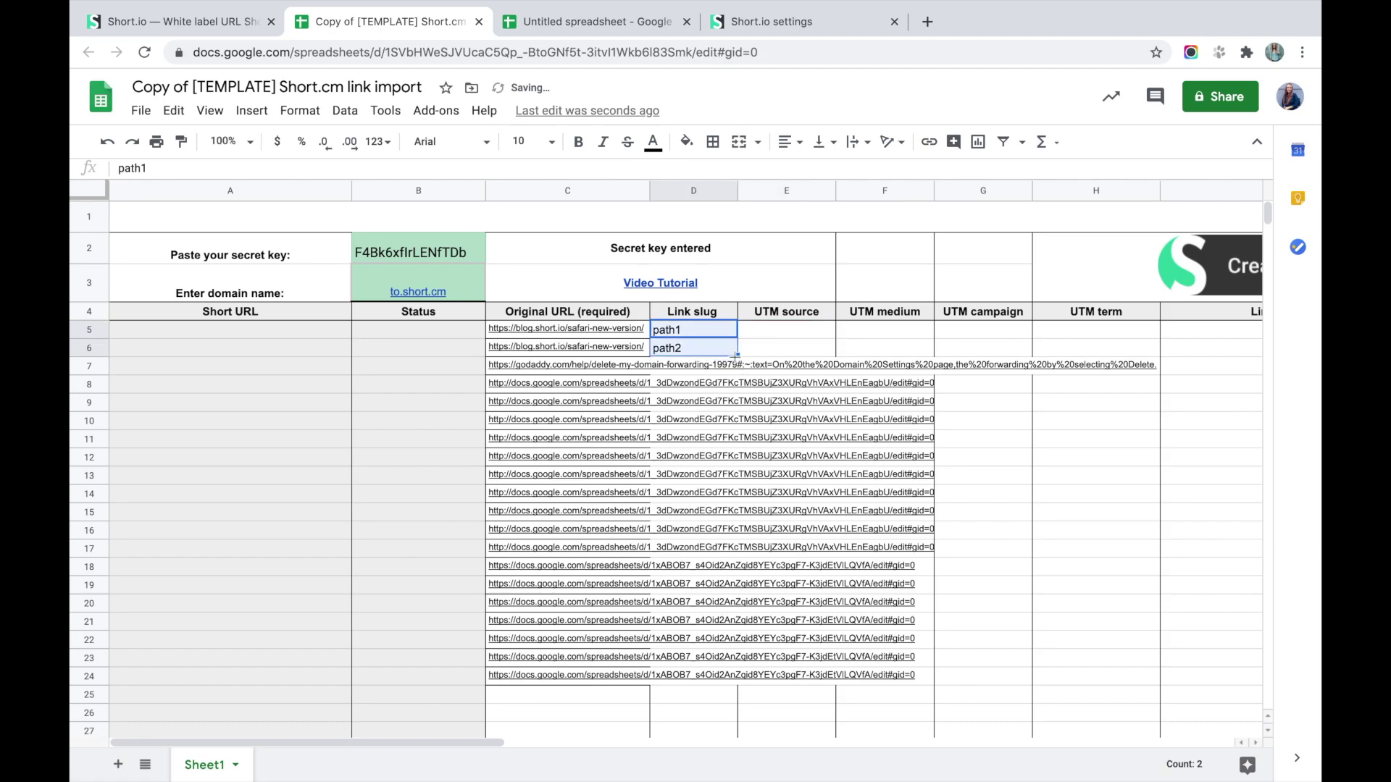
pyautogui.moveTo(734, 660); pyautogui.dragTo(734, 678)
pyautogui.click(825, 711)
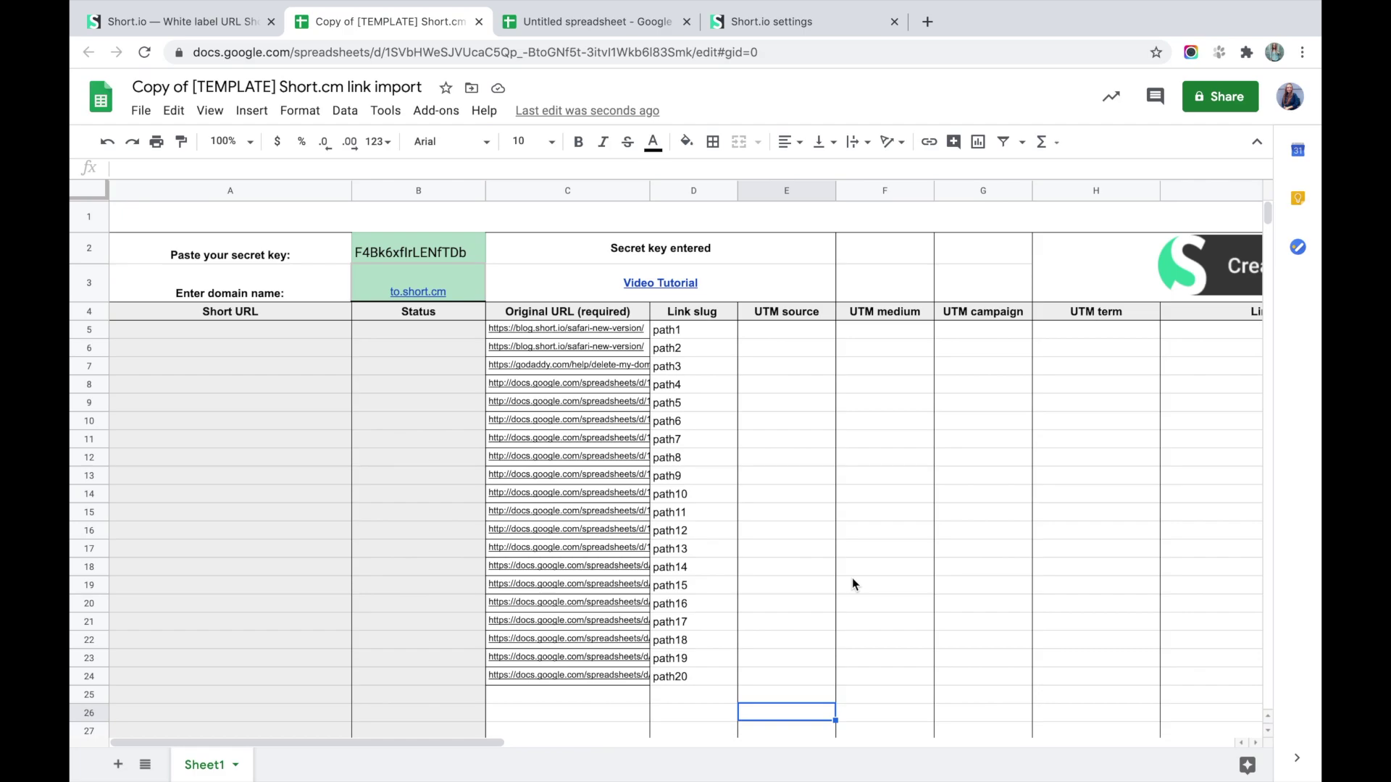
# Scroll through the UTM, iOS/Android link, Cloaking, Expires and Tags columns and back.
pyautogui.hscroll(3, 853, 584)
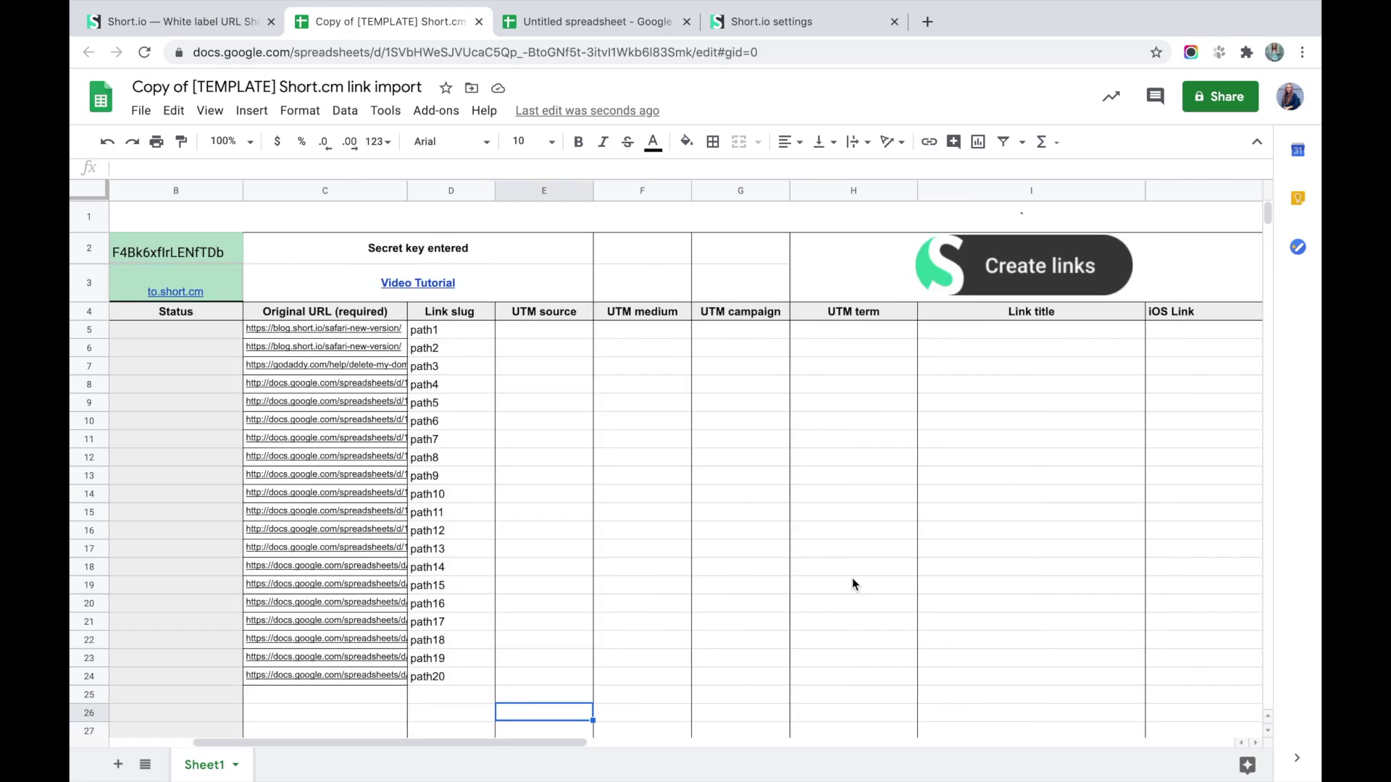
pyautogui.hscroll(2, 852, 583)
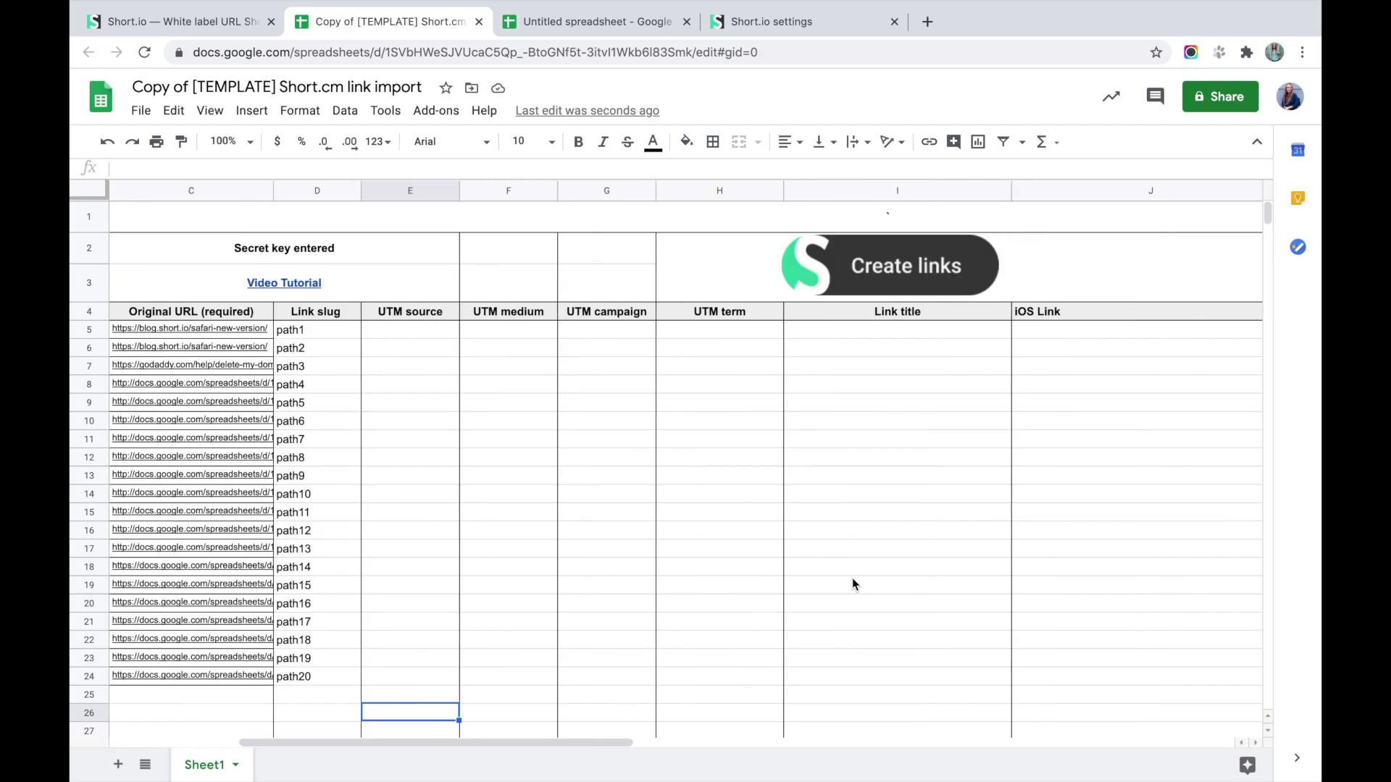
pyautogui.hscroll(2, 855, 580)
pyautogui.hscroll(2, 857, 577)
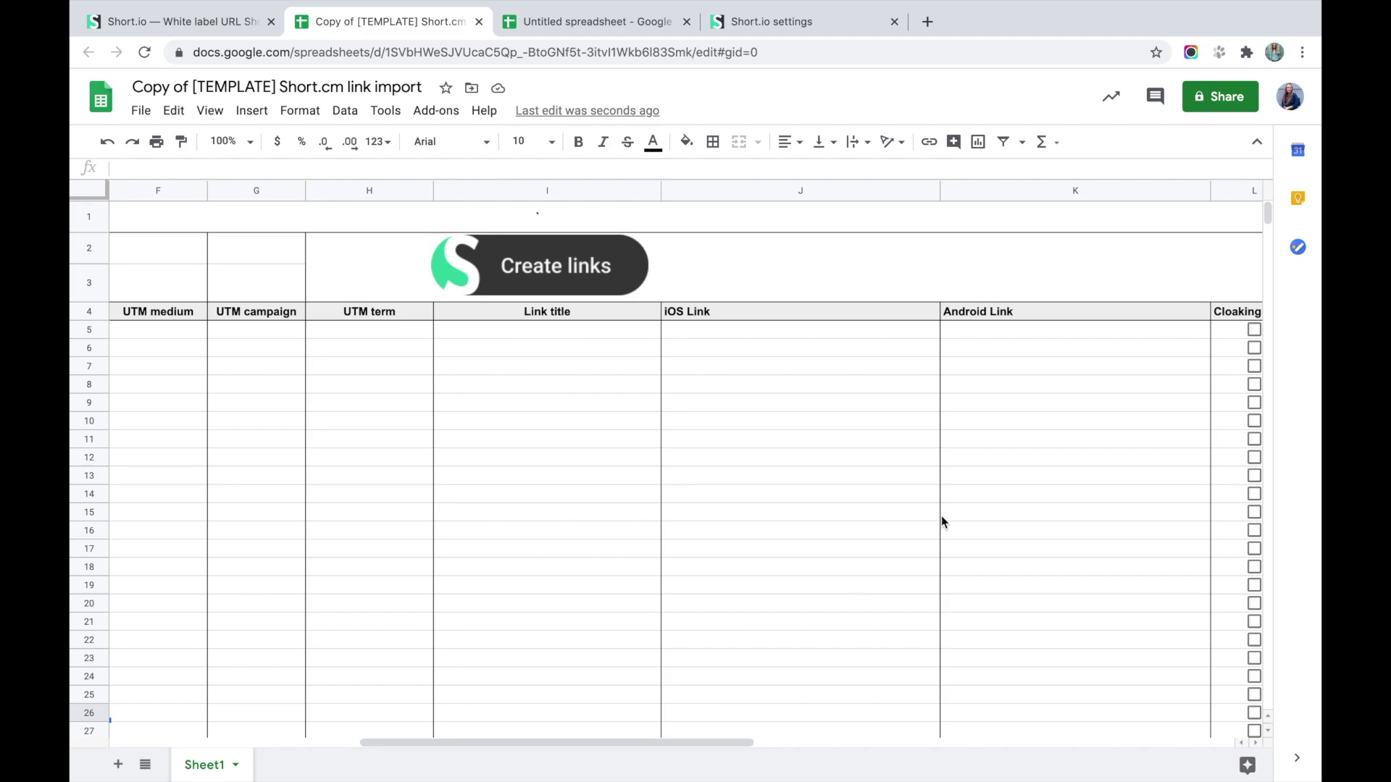
pyautogui.hscroll(3, 941, 516)
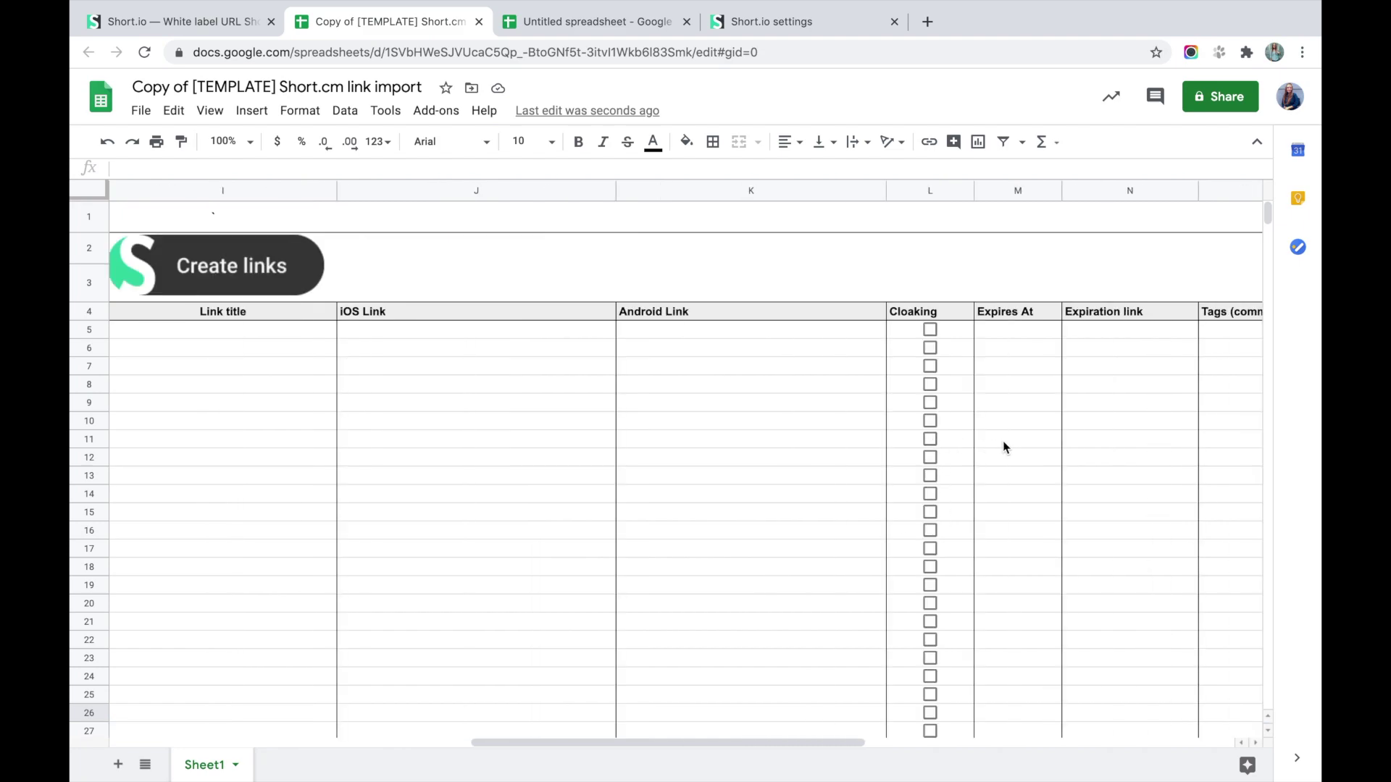
pyautogui.hscroll(2, 1002, 444)
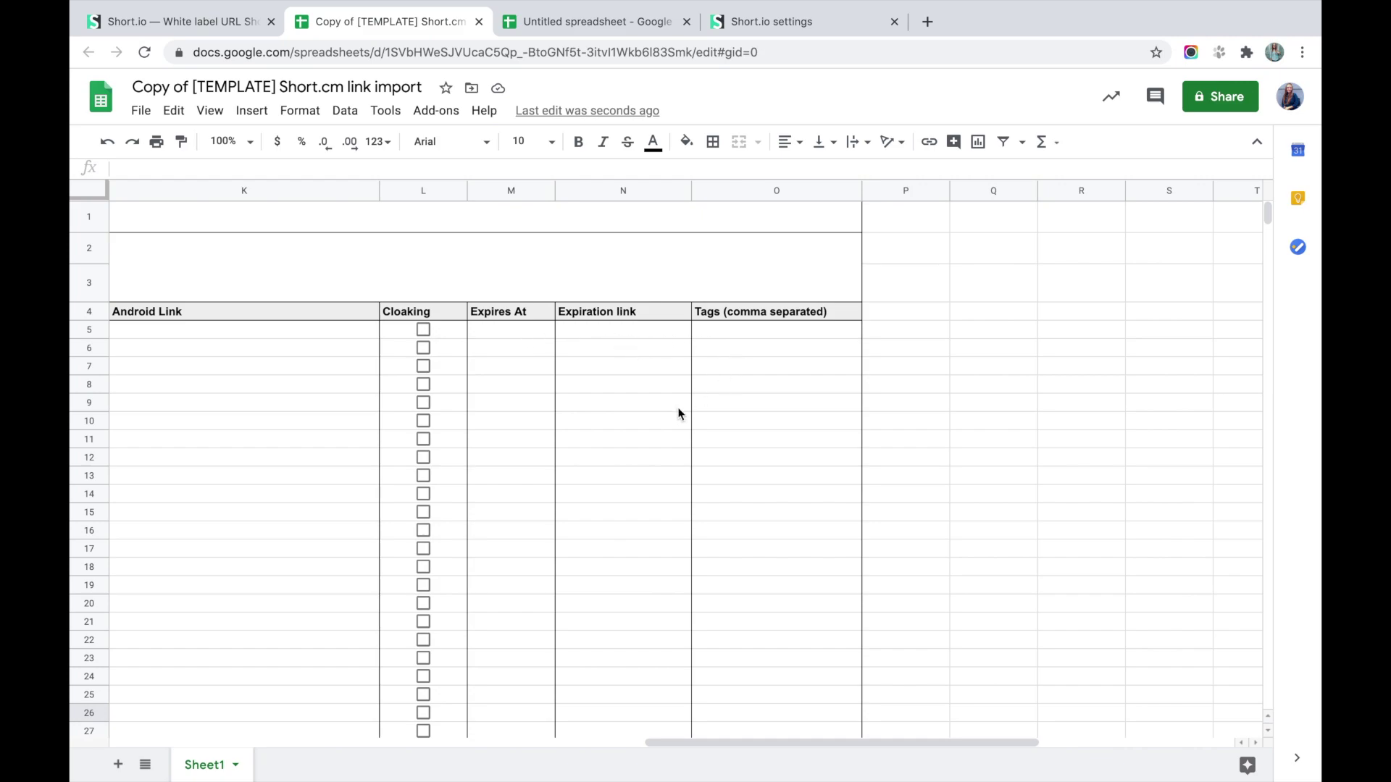
pyautogui.hscroll(-10, 680, 410)
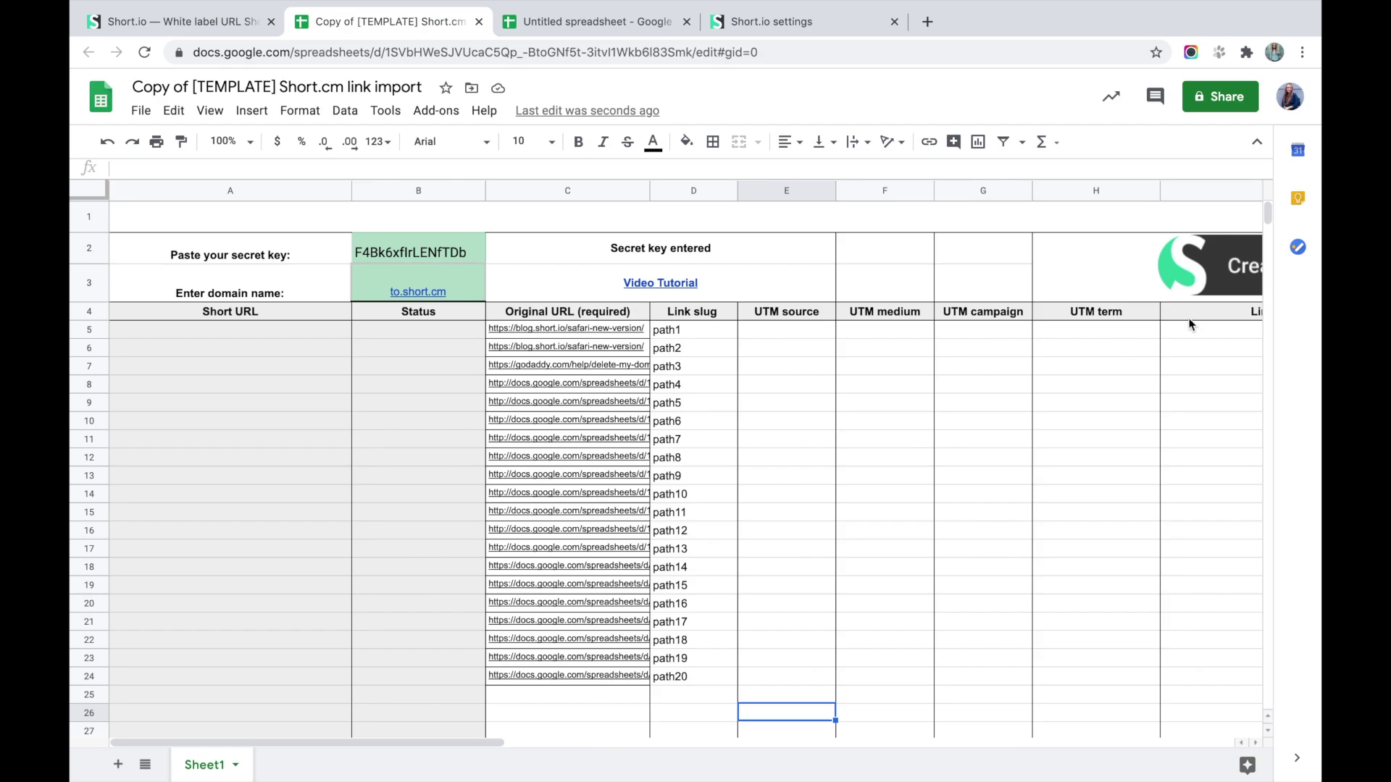
# Run Create links so rows 5–24 get to.short.cm/path1–path20 with Success, then return to Short.io.
pyautogui.click(1192, 278)
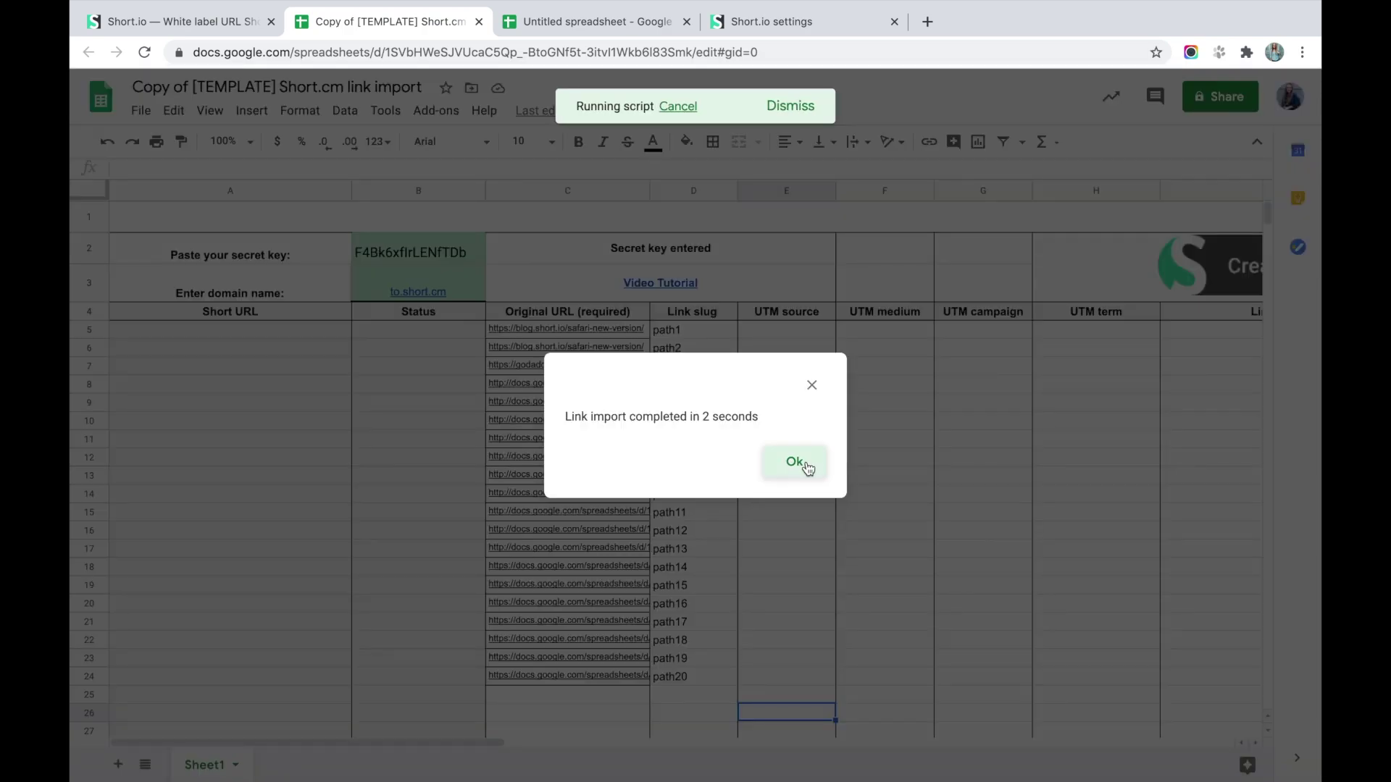
pyautogui.click(800, 462)
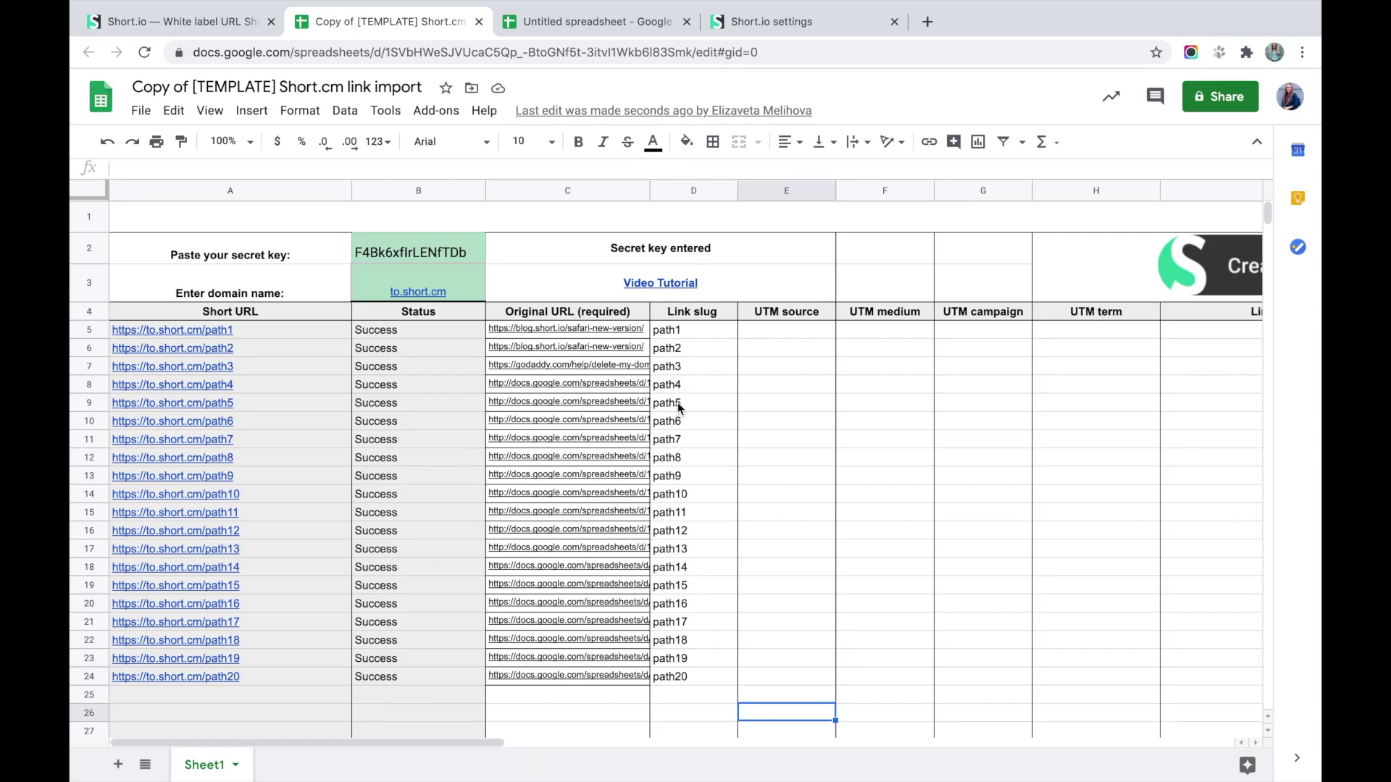
pyautogui.click(215, 26)
# Open the Branded Links list to confirm the imported path links, checking the spreadsheet once more.
pyautogui.click(99, 110)
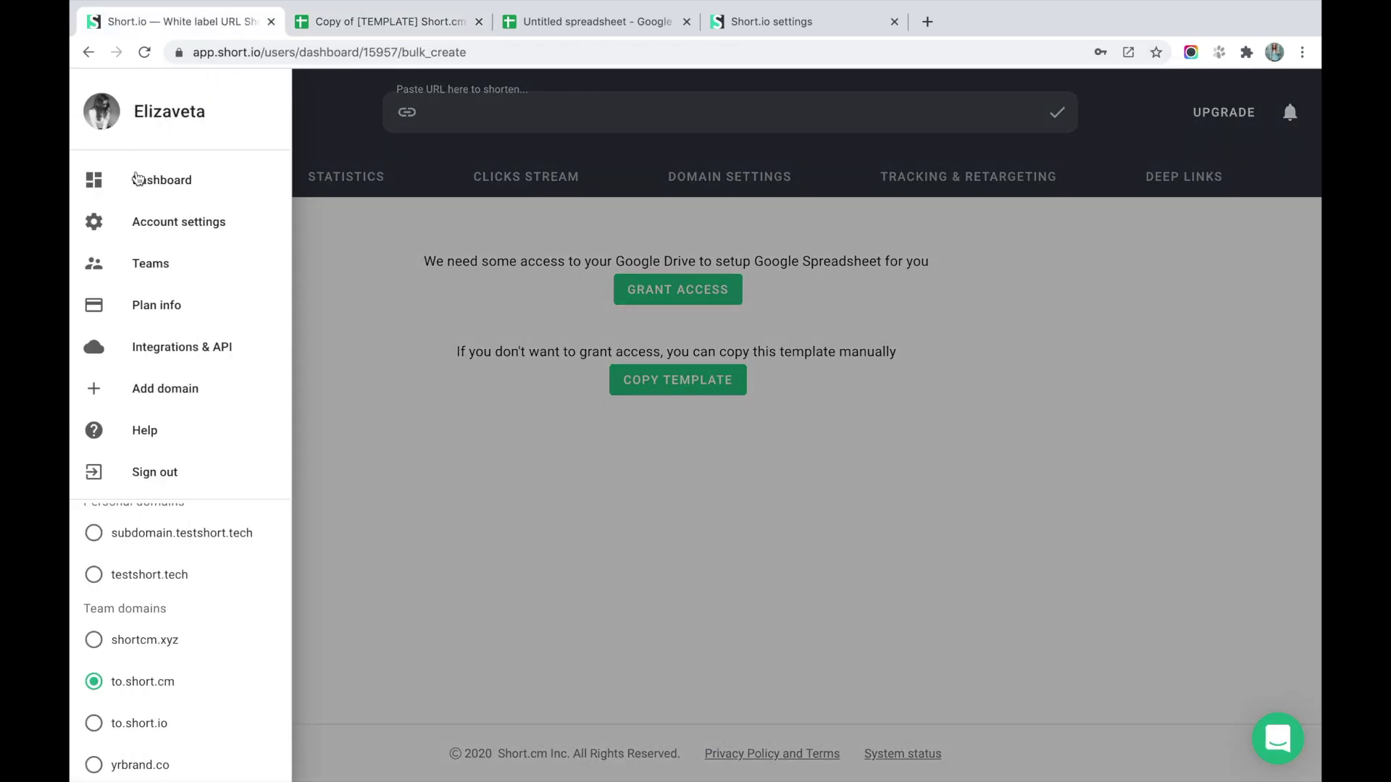
pyautogui.click(138, 180)
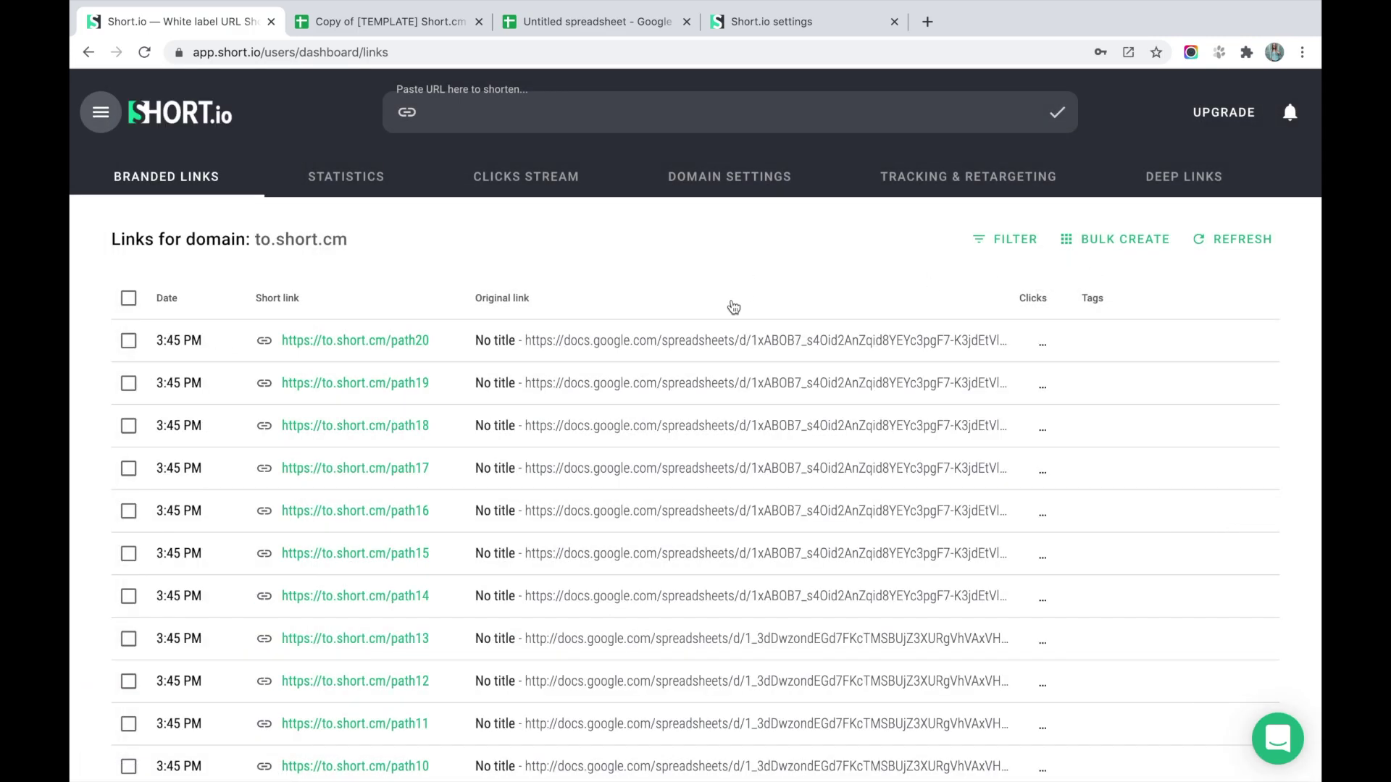
pyautogui.scroll(-6, 623, 331)
pyautogui.scroll(6, 623, 324)
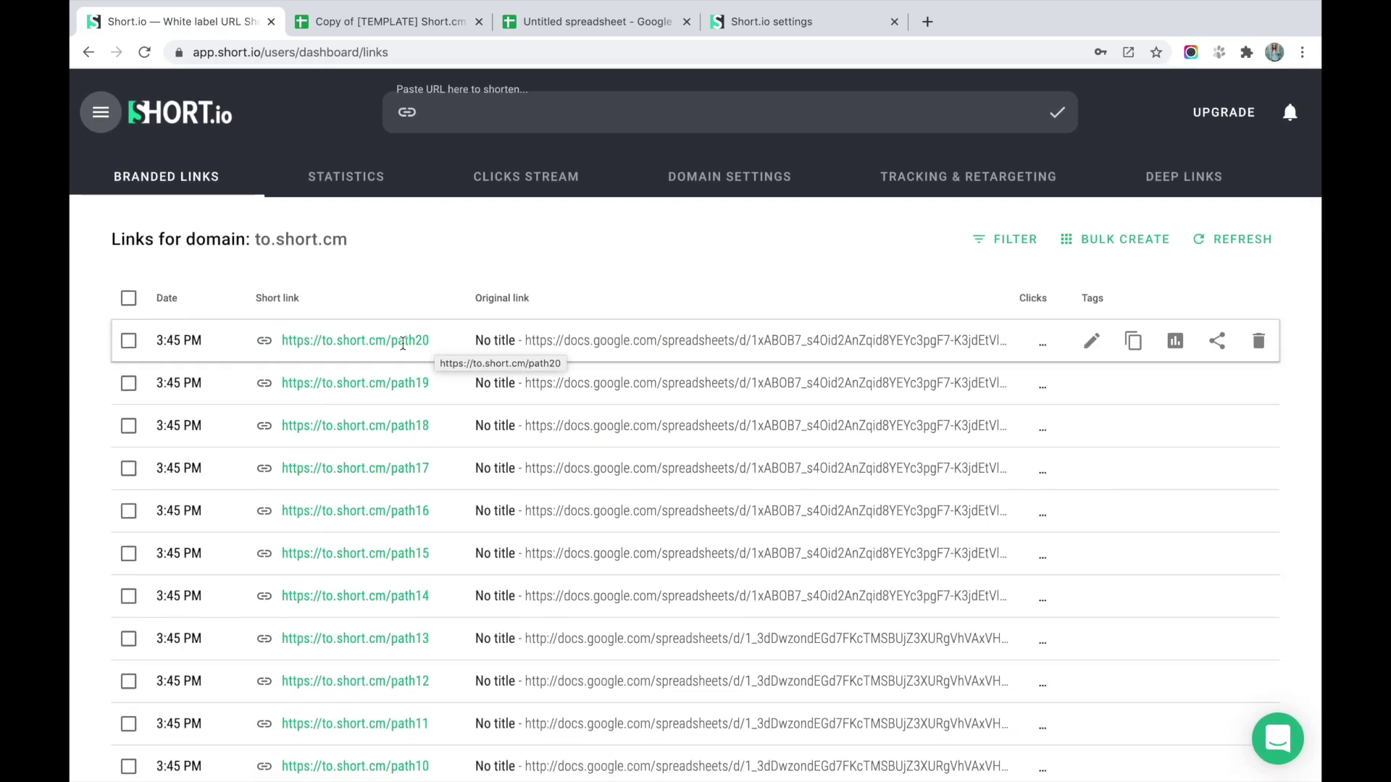
pyautogui.click(402, 21)
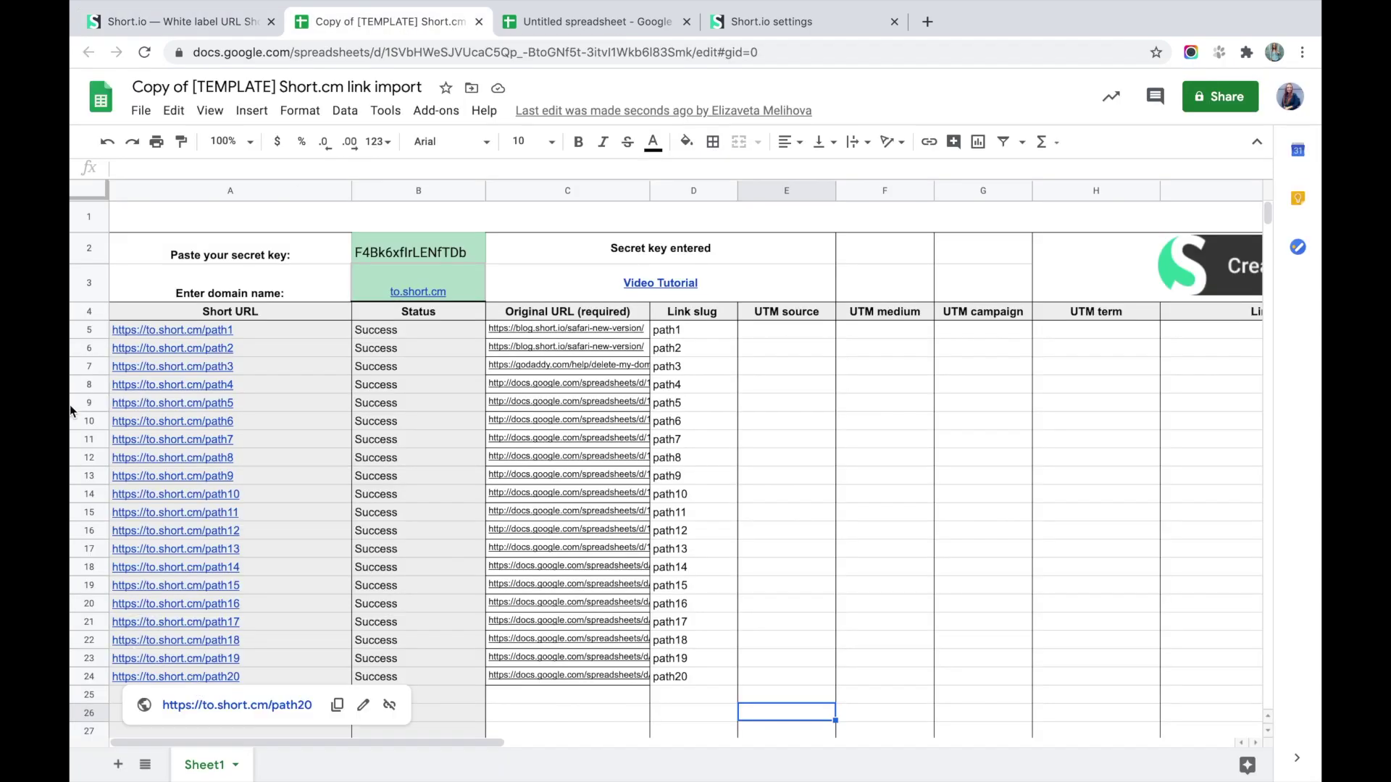
pyautogui.click(192, 26)
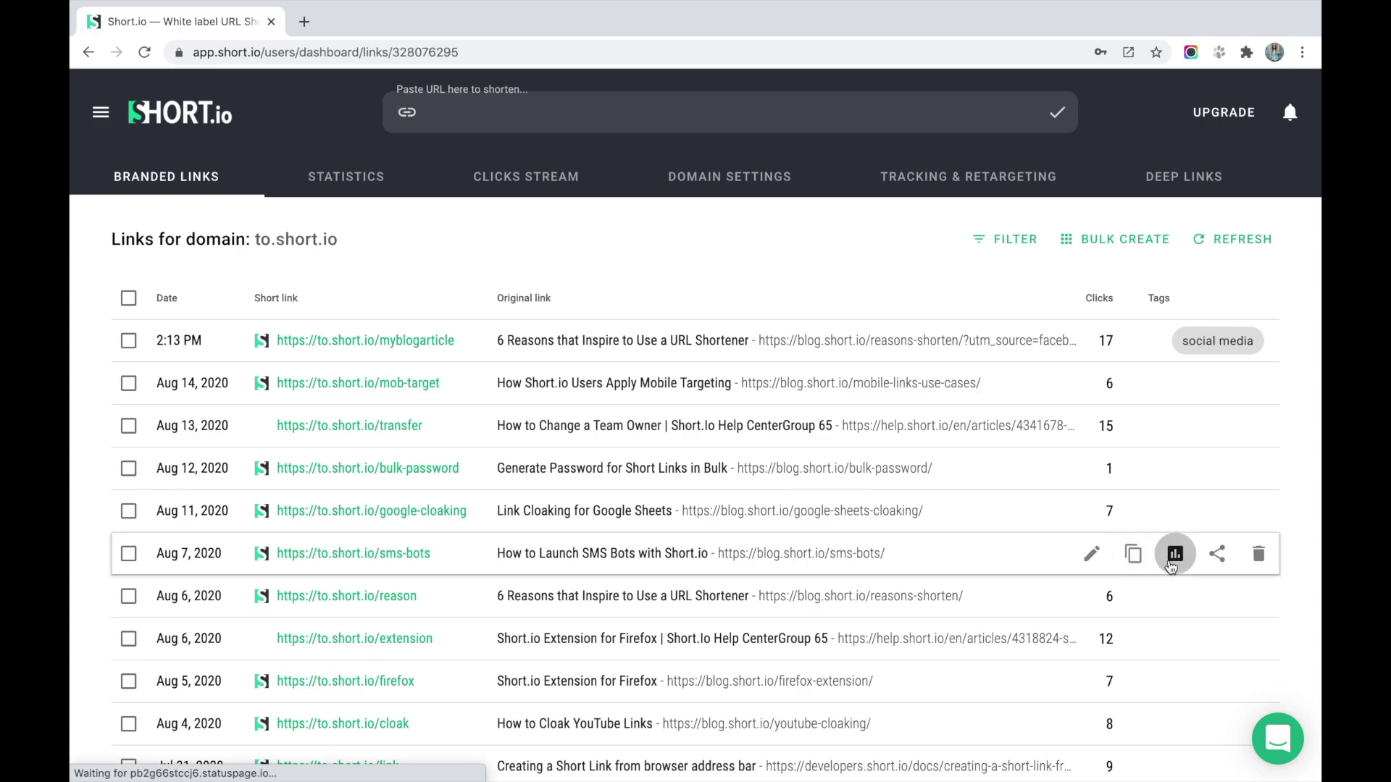
# Open statistics for to.short.io/sms-bots and review its charts: 47 redirects, 19 human clicks.
pyautogui.click(1172, 556)
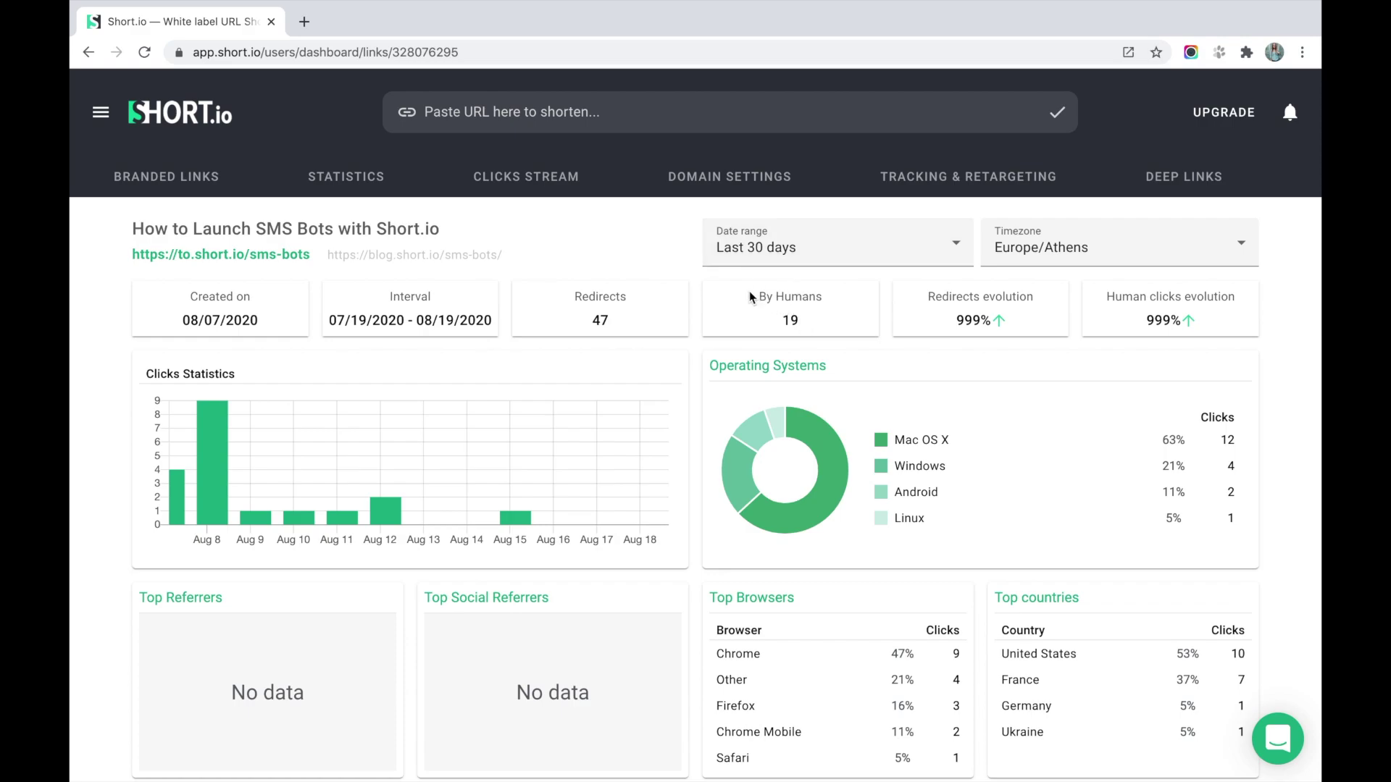
pyautogui.scroll(-1, 693, 351)
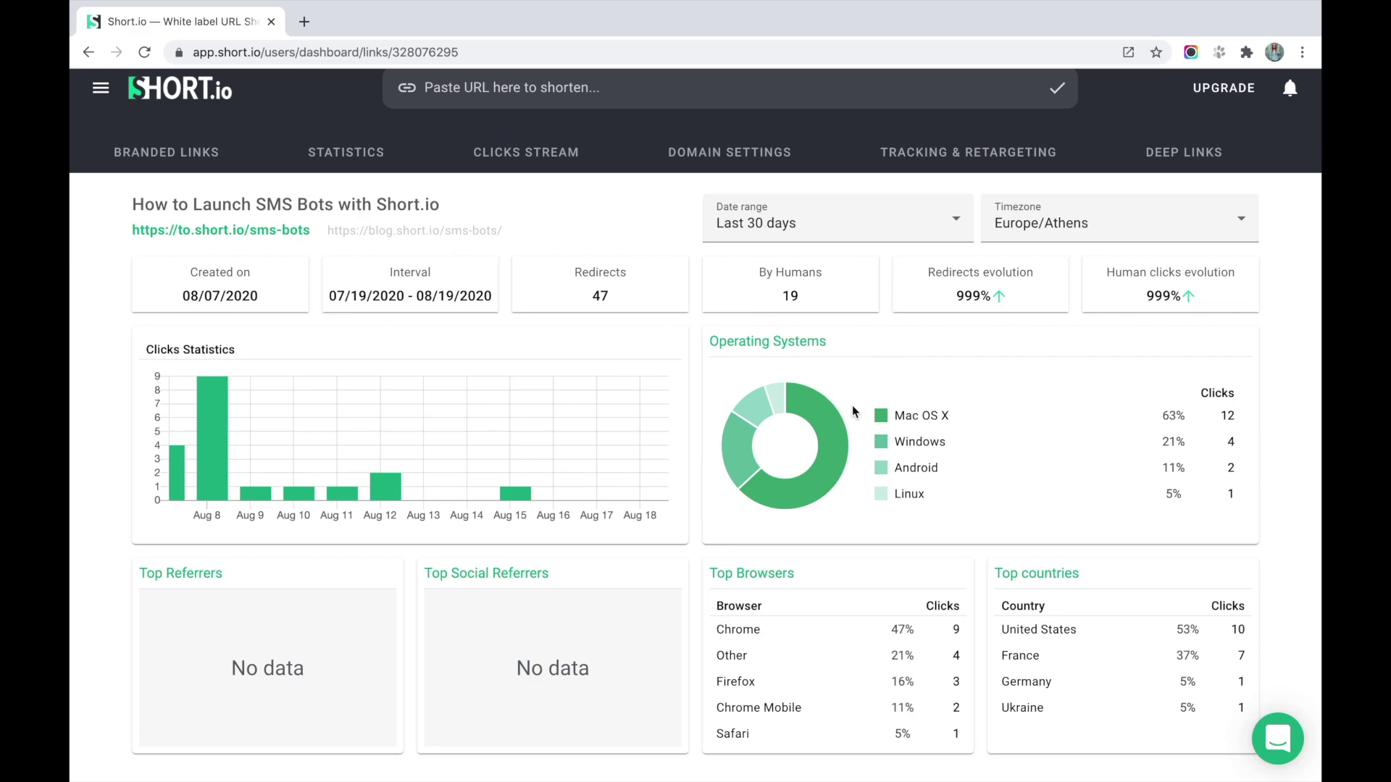
pyautogui.scroll(-3, 314, 550)
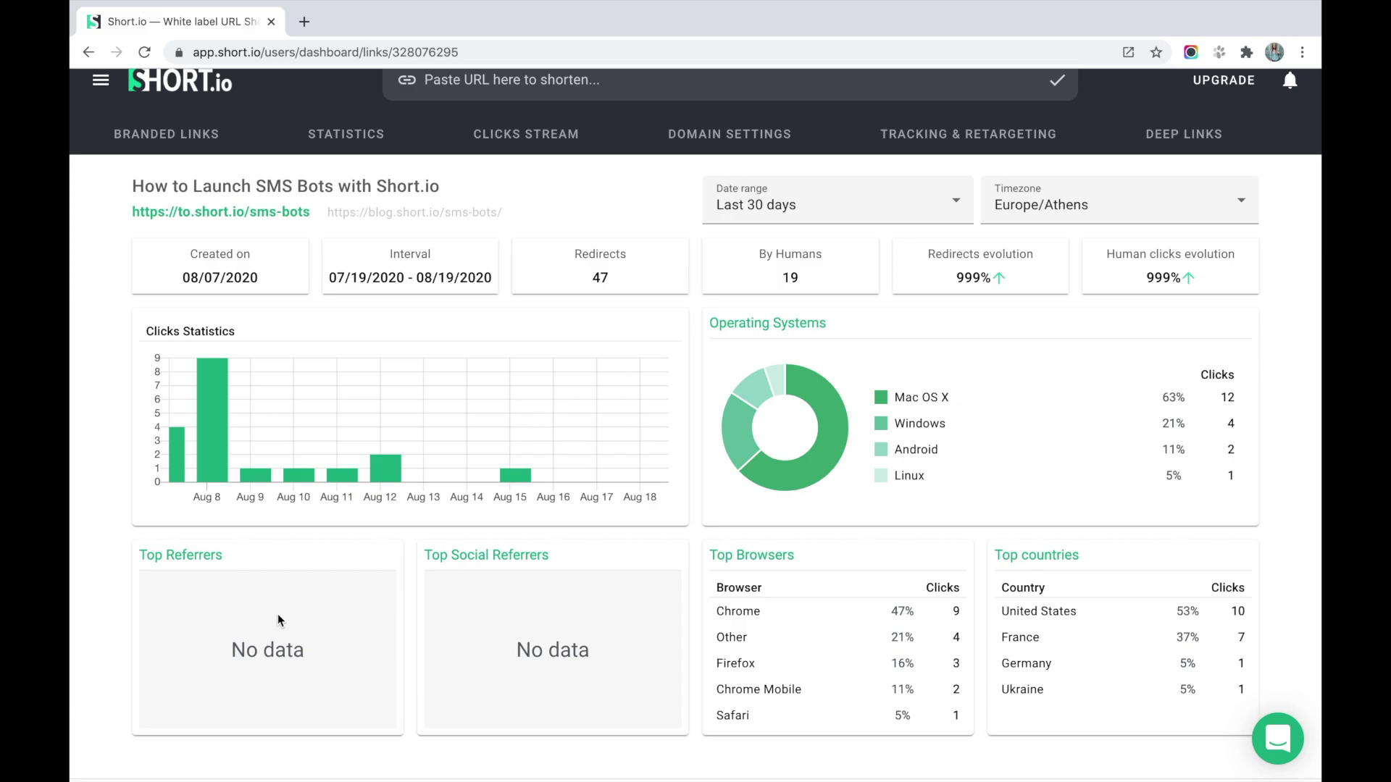
pyautogui.scroll(-1, 826, 636)
pyautogui.scroll(1, 864, 630)
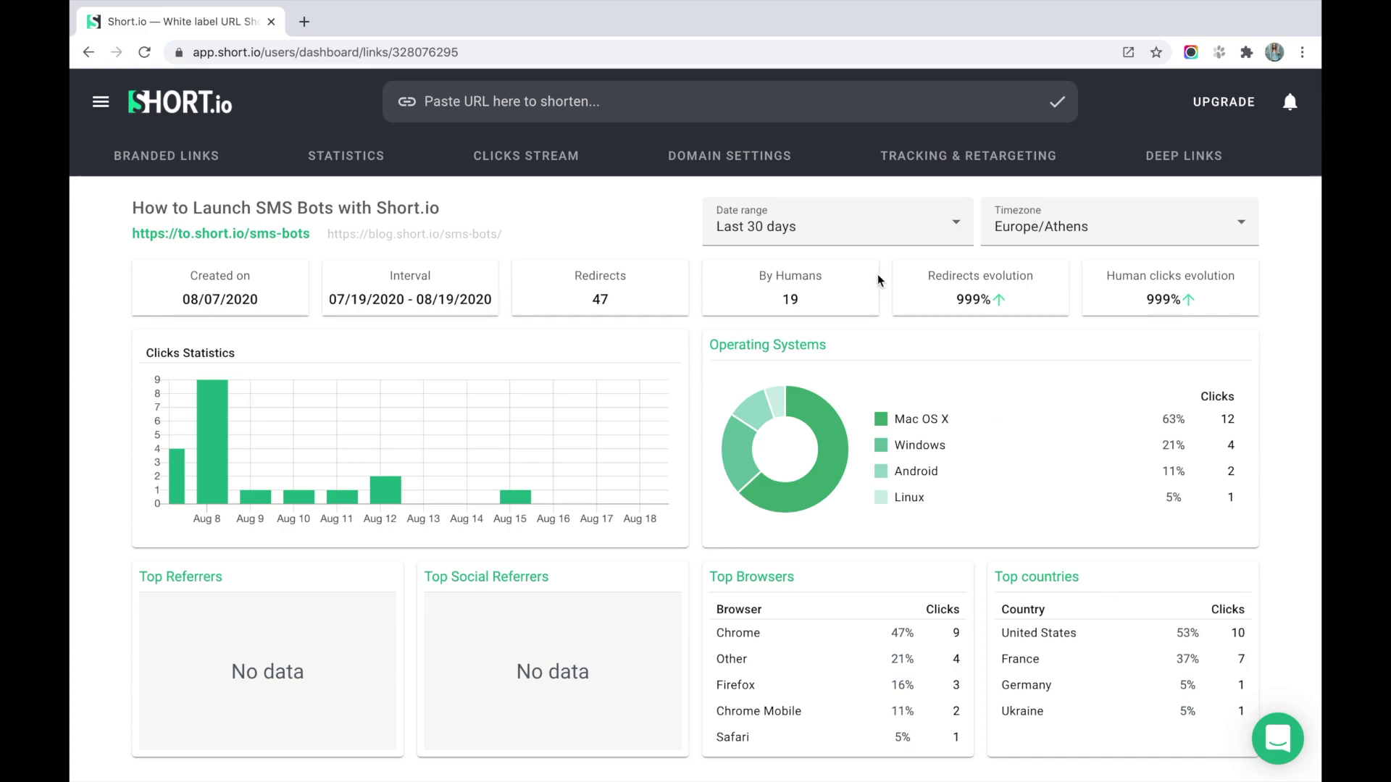
# Limit the statistics to Today, then set a custom range of Aug 2 to Aug 9, 2020.
pyautogui.click(940, 233)
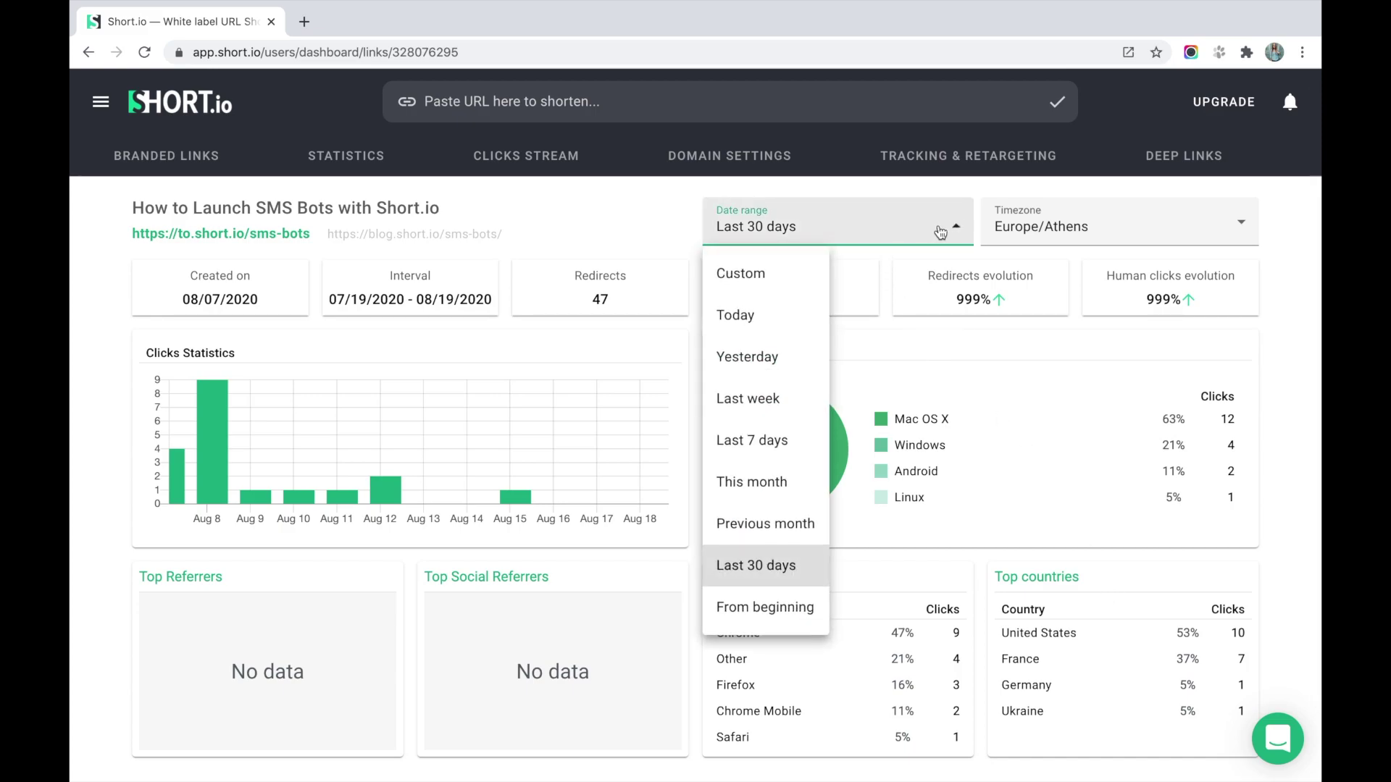
pyautogui.click(761, 337)
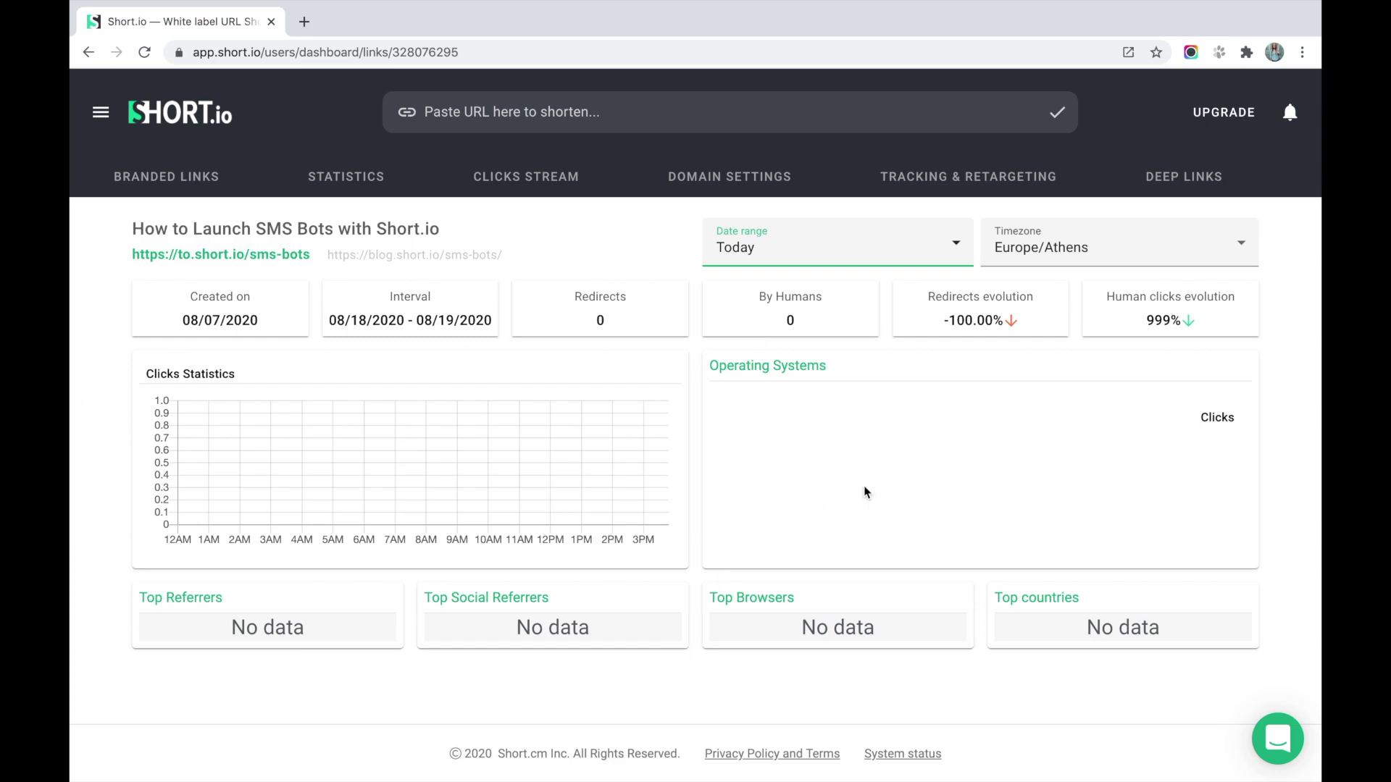
pyautogui.click(908, 250)
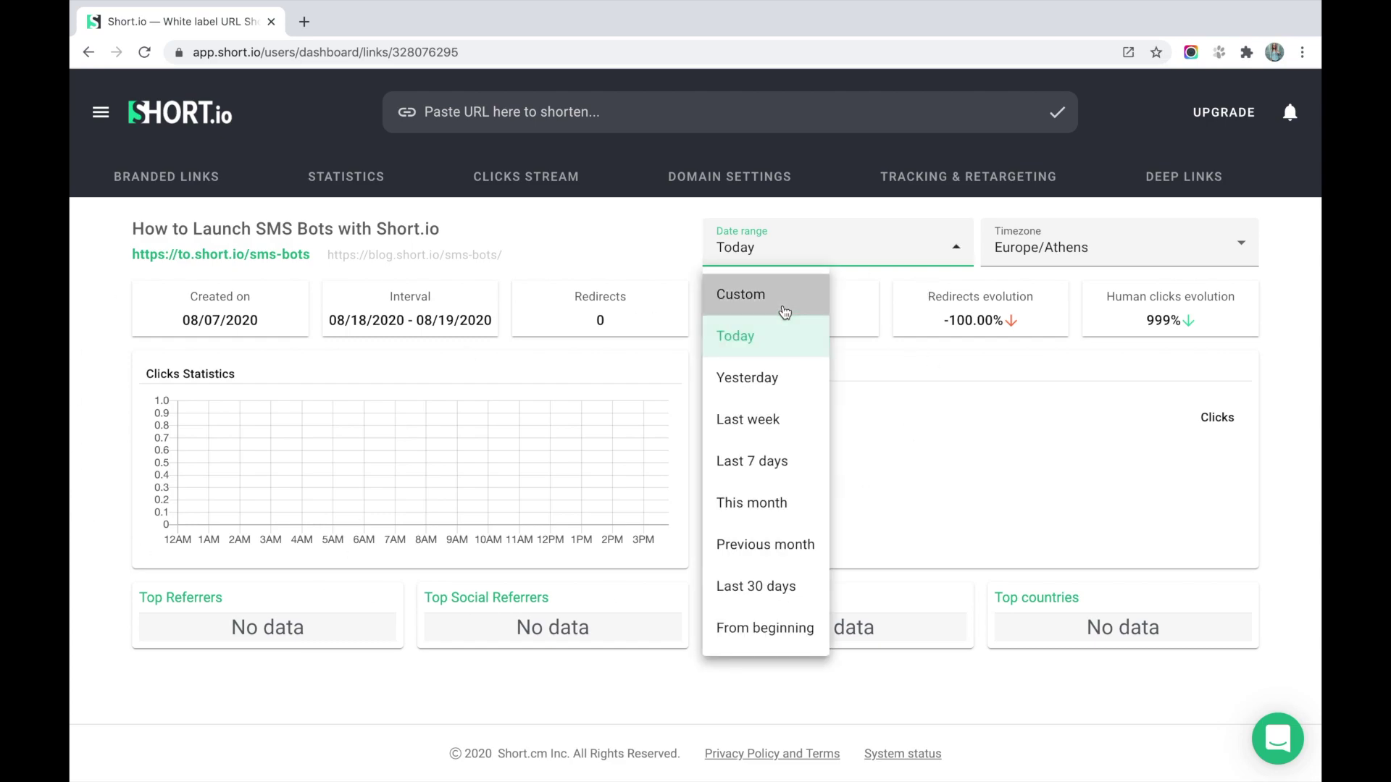
pyautogui.click(785, 304)
pyautogui.click(787, 250)
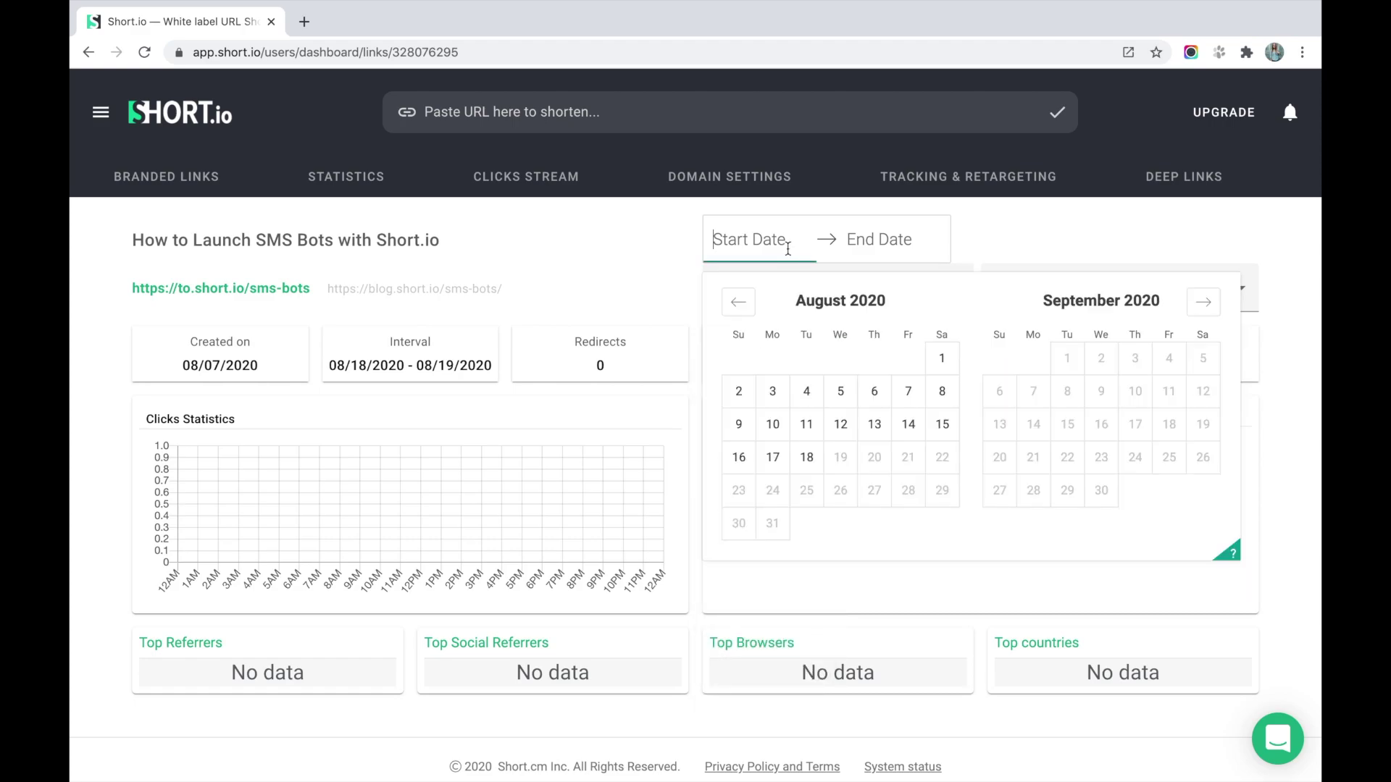
pyautogui.click(740, 400)
pyautogui.click(741, 420)
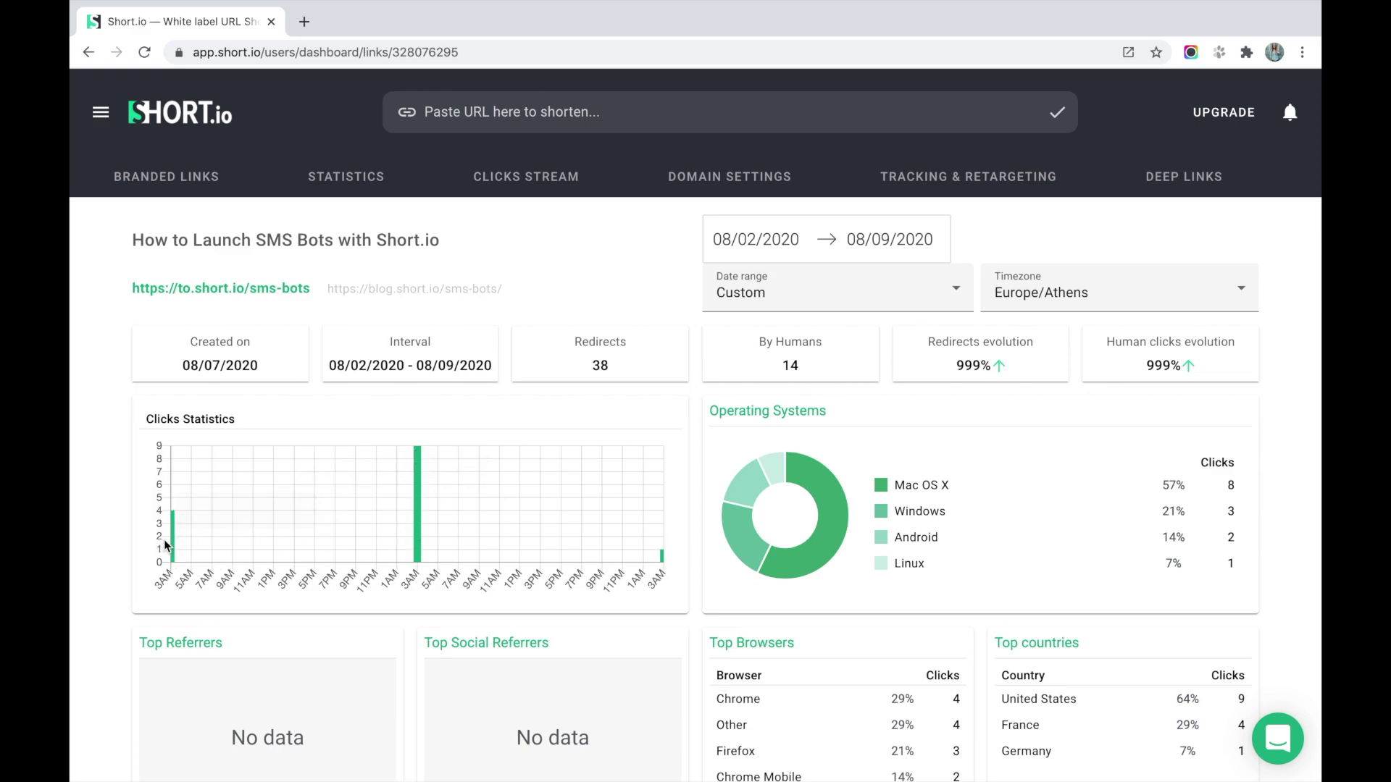
# Keep Europe/Athens as the statistics time zone.
pyautogui.moveTo(174, 549)
pyautogui.click(1061, 292)
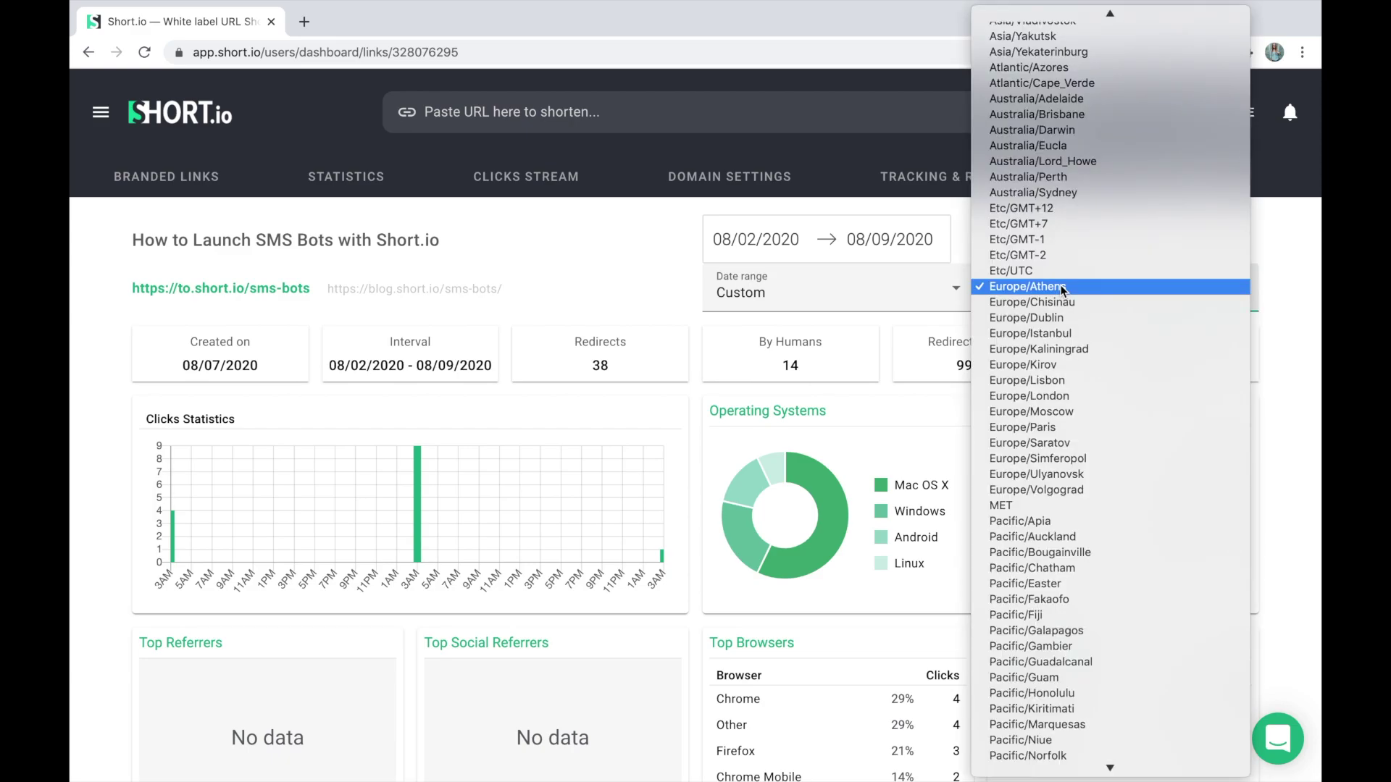
pyautogui.click(1062, 290)
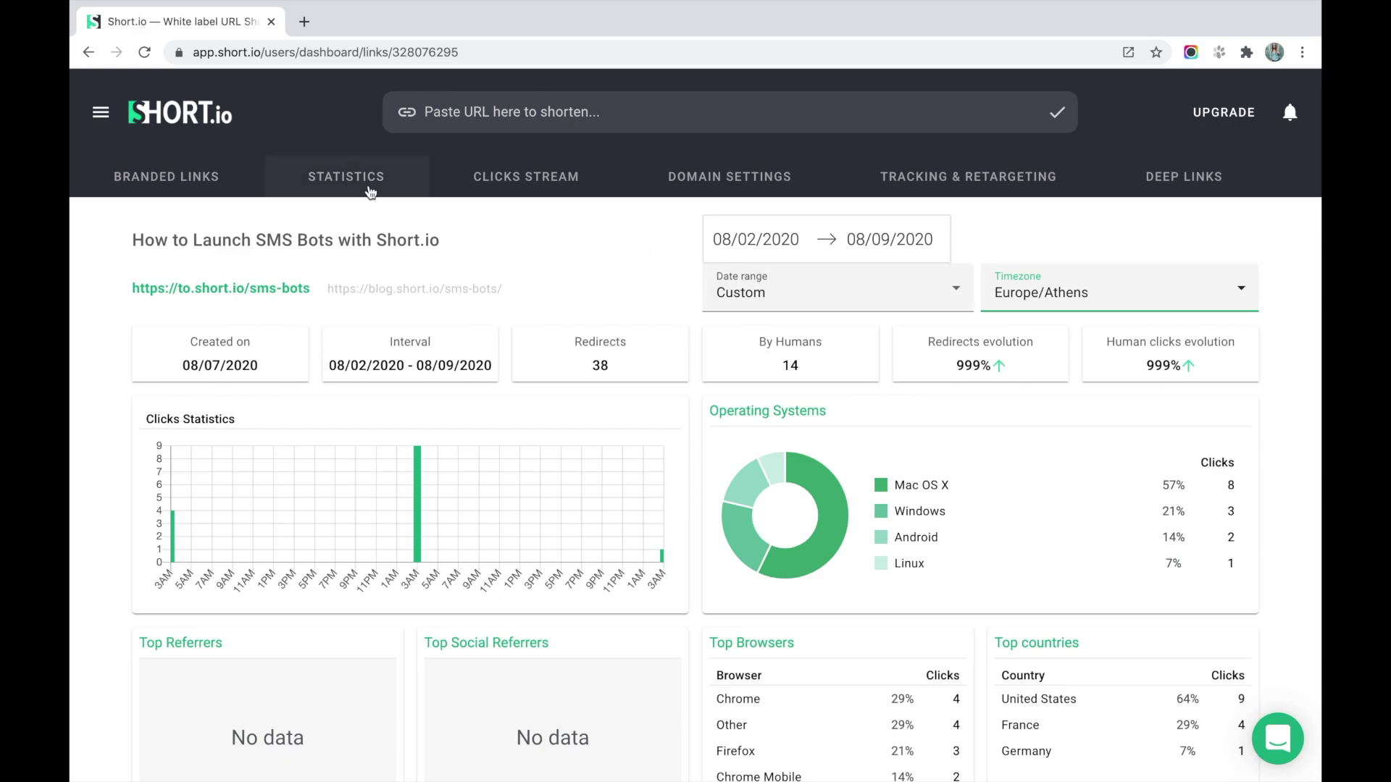
pyautogui.click(369, 191)
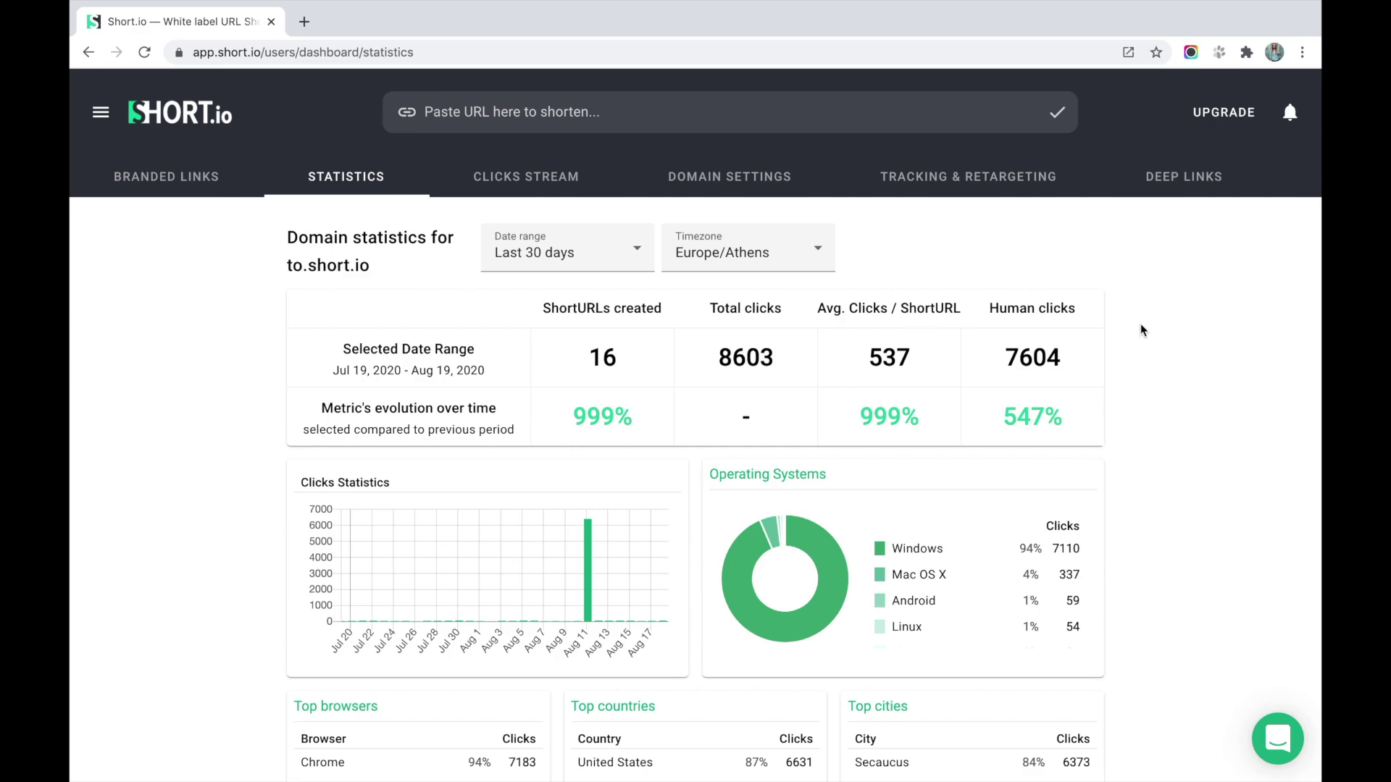
pyautogui.scroll(-1, 1167, 314)
pyautogui.click(632, 231)
pyautogui.click(821, 233)
pyautogui.click(822, 235)
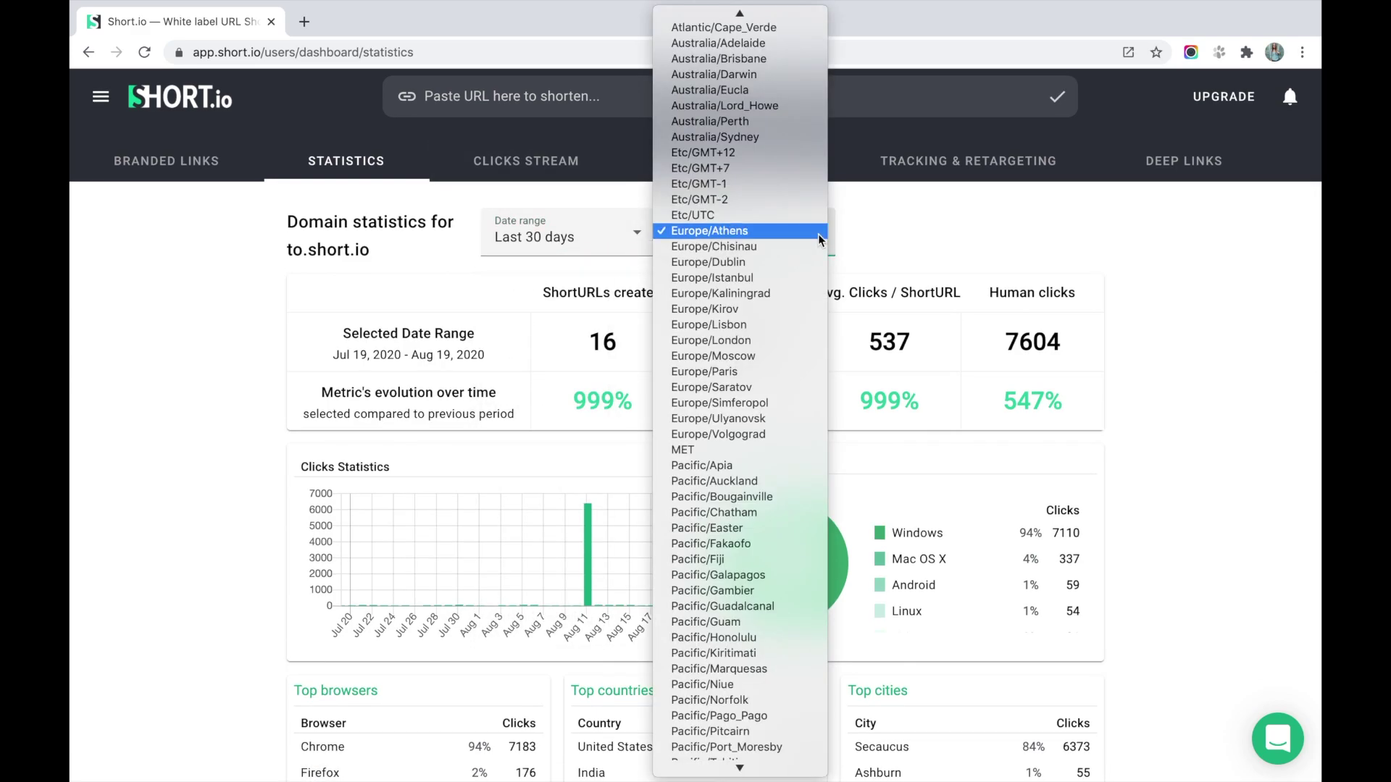
pyautogui.click(823, 230)
pyautogui.scroll(-1, 943, 225)
pyautogui.scroll(-2, 943, 225)
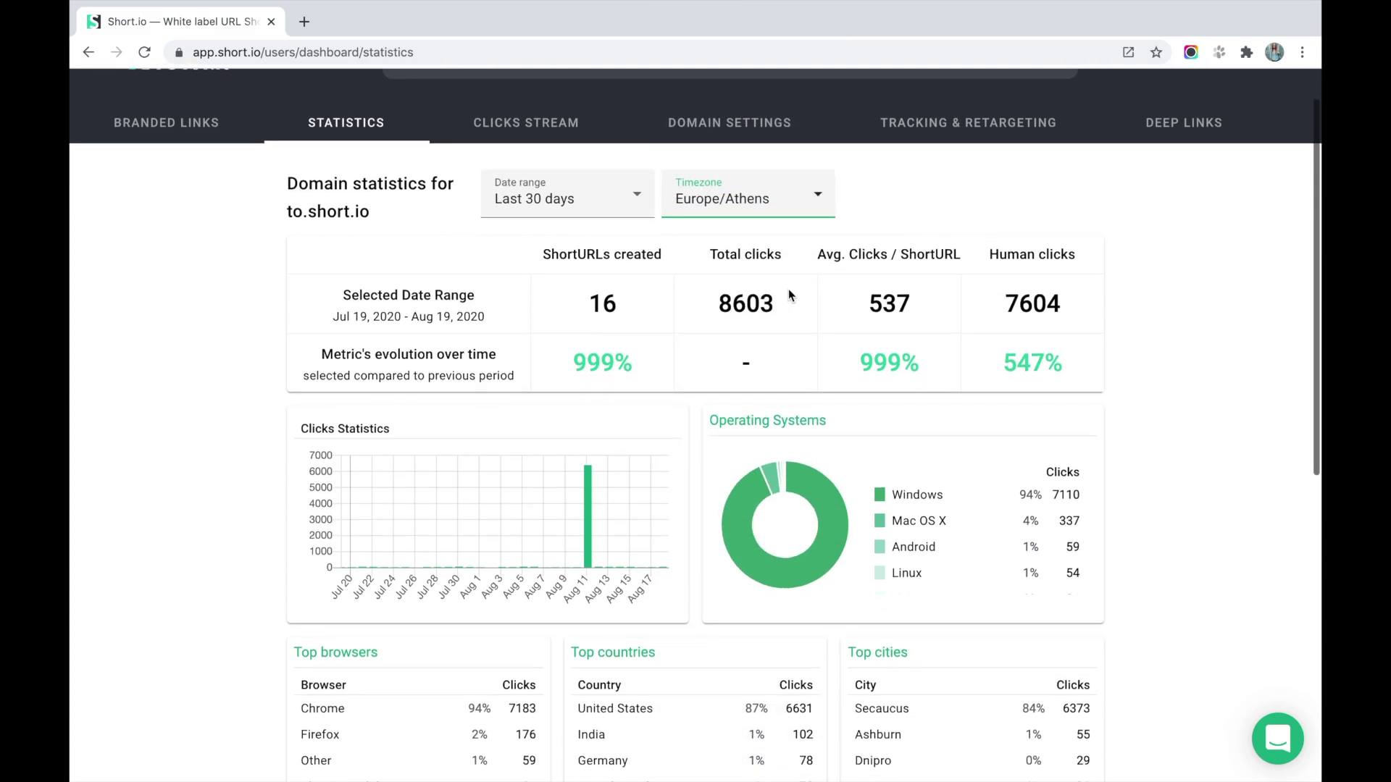
pyautogui.moveTo(717, 304); pyautogui.dragTo(759, 305)
pyautogui.moveTo(1004, 304); pyautogui.dragTo(1087, 310)
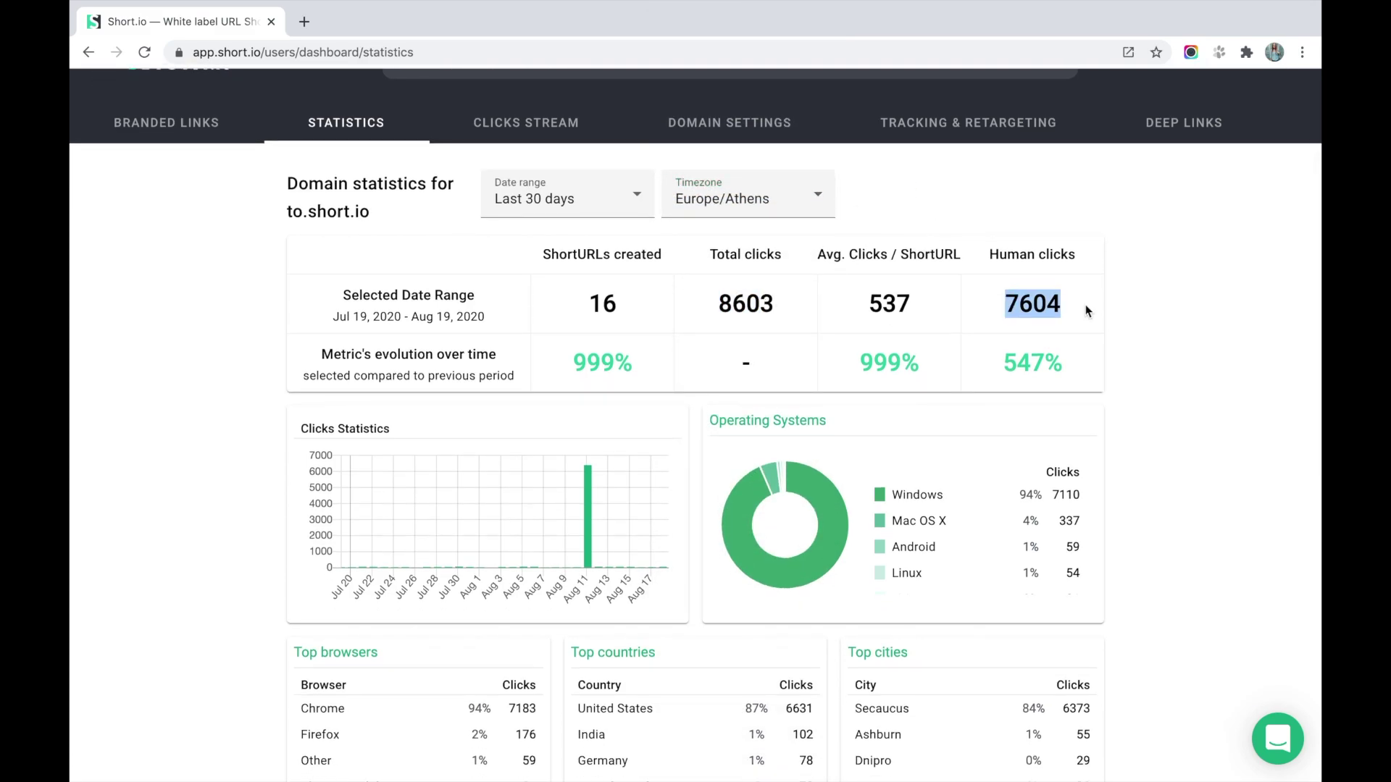
pyautogui.moveTo(717, 301); pyautogui.dragTo(795, 302)
pyautogui.moveTo(1005, 301); pyautogui.dragTo(1079, 309)
pyautogui.moveTo(719, 303); pyautogui.dragTo(793, 307)
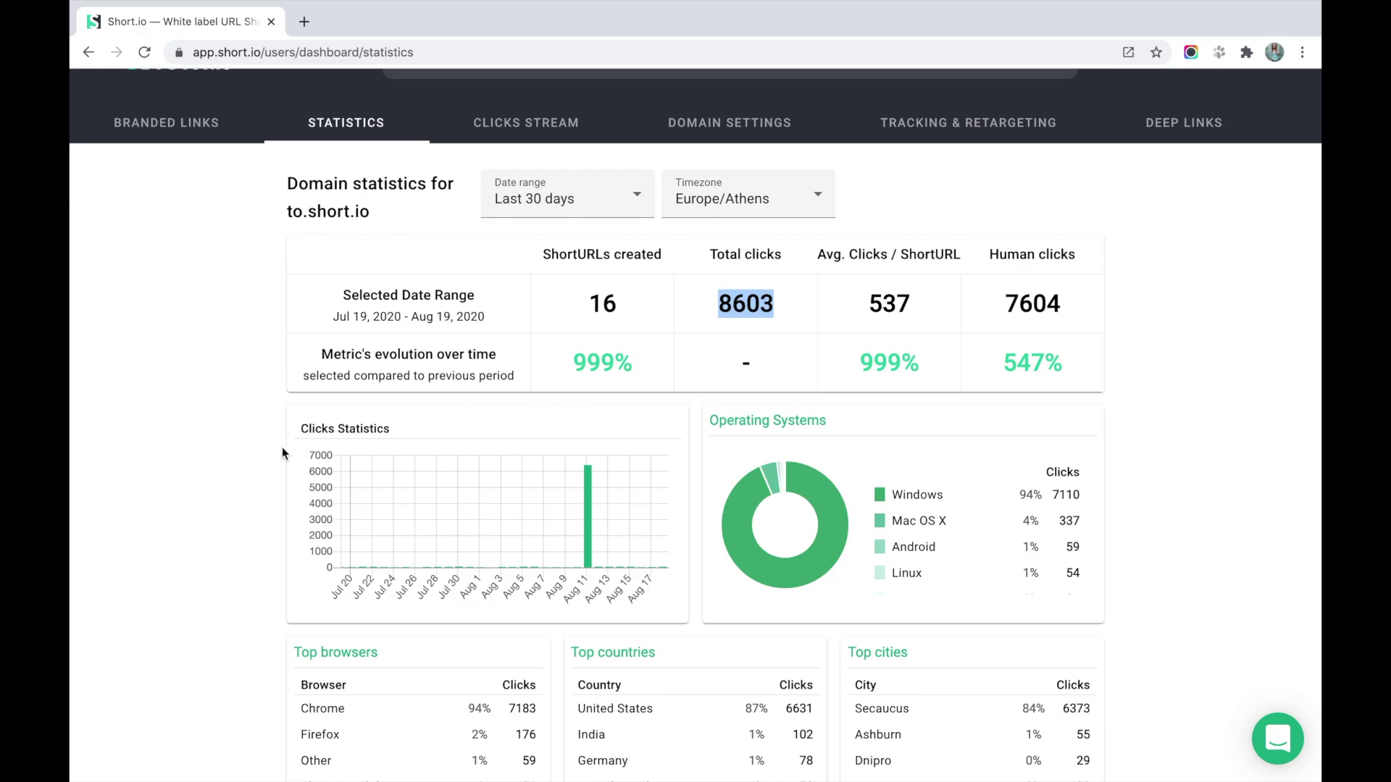
pyautogui.scroll(-1, 255, 463)
pyautogui.scroll(-1, 478, 362)
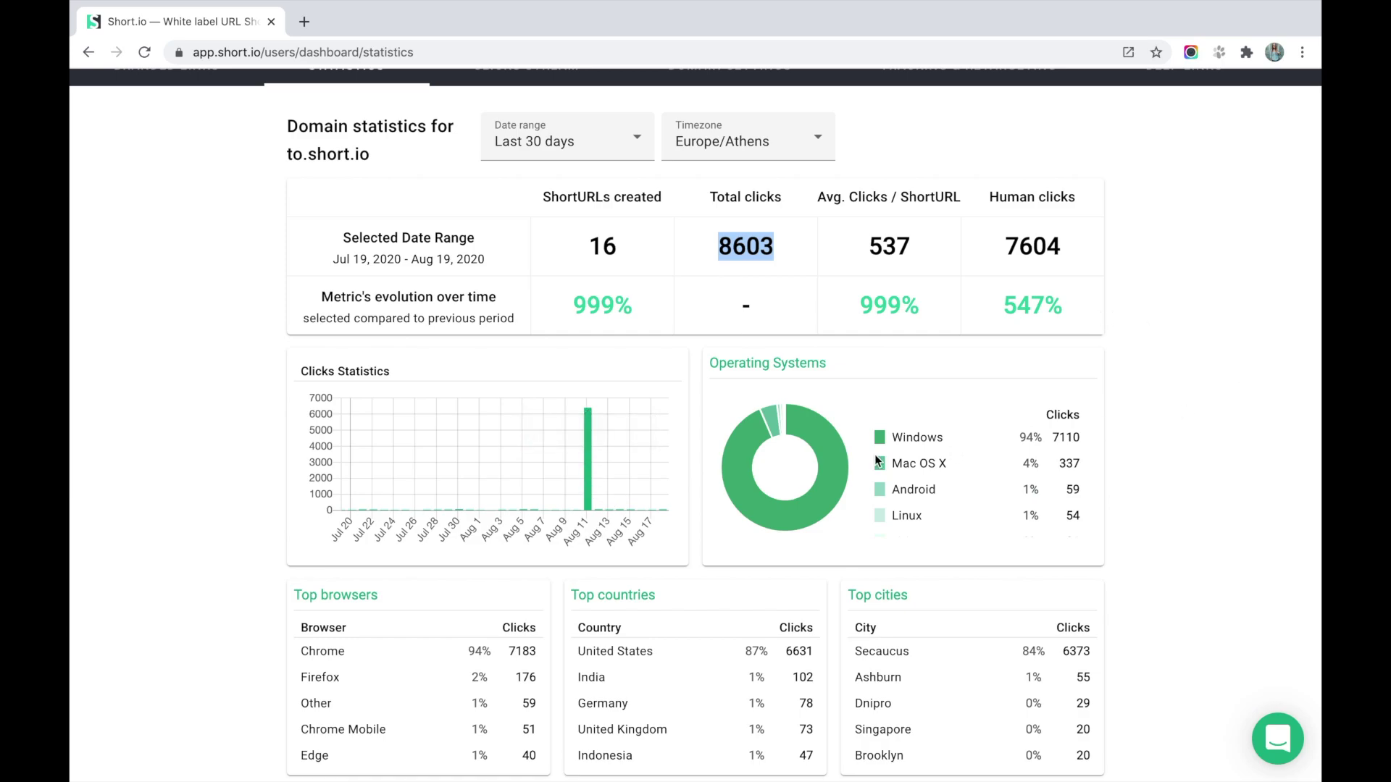
pyautogui.scroll(-1, 878, 461)
pyautogui.scroll(-3, 1203, 500)
pyautogui.scroll(-1, 1202, 500)
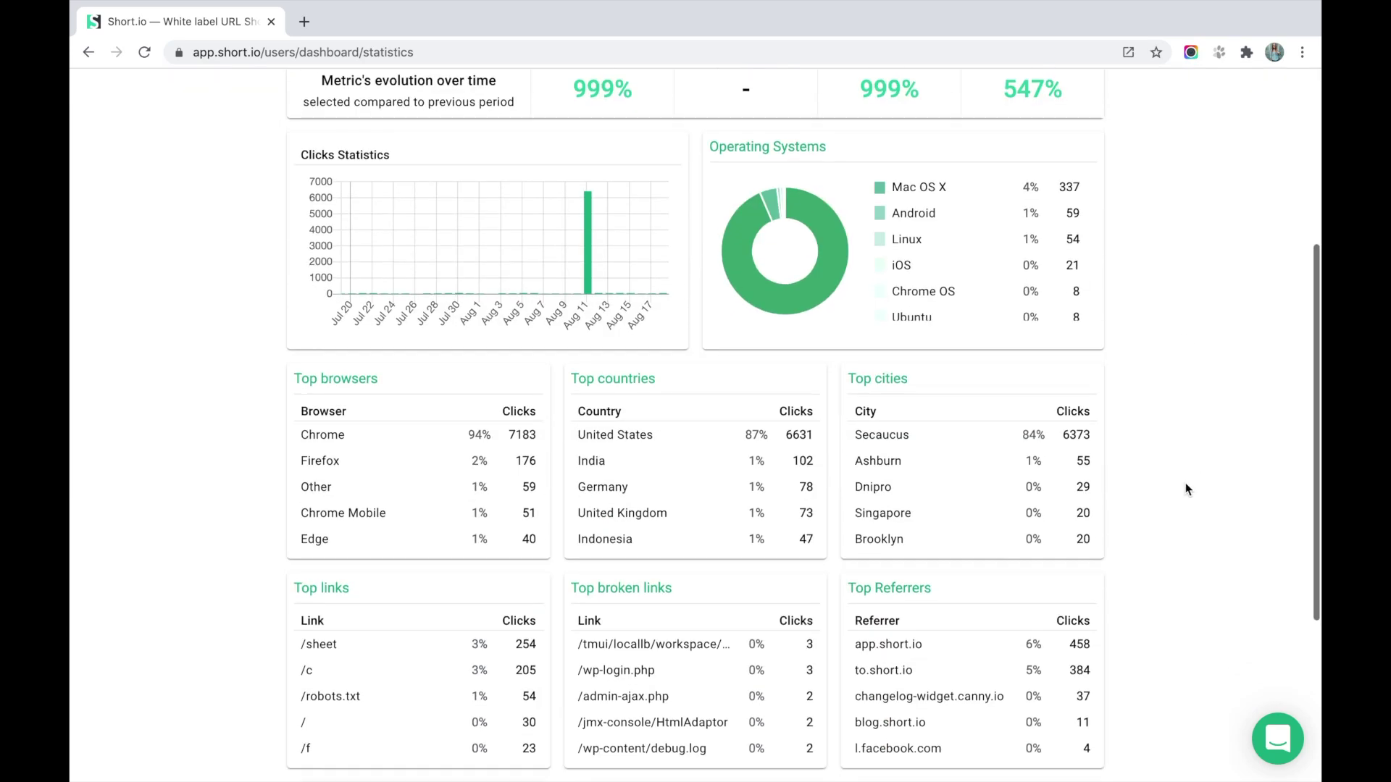
pyautogui.scroll(-1, 645, 467)
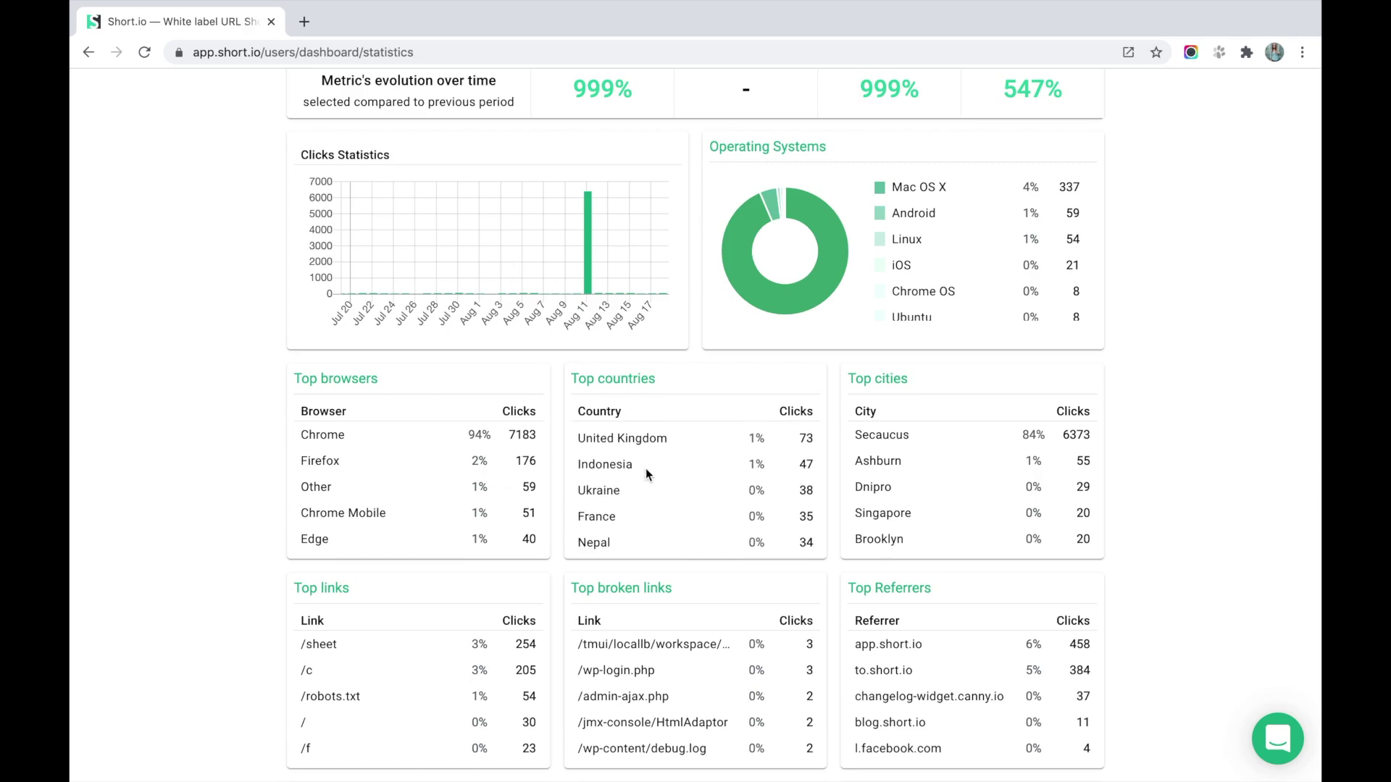
pyautogui.scroll(-1, 933, 449)
pyautogui.scroll(-2, 1193, 423)
pyautogui.scroll(-1, 1192, 422)
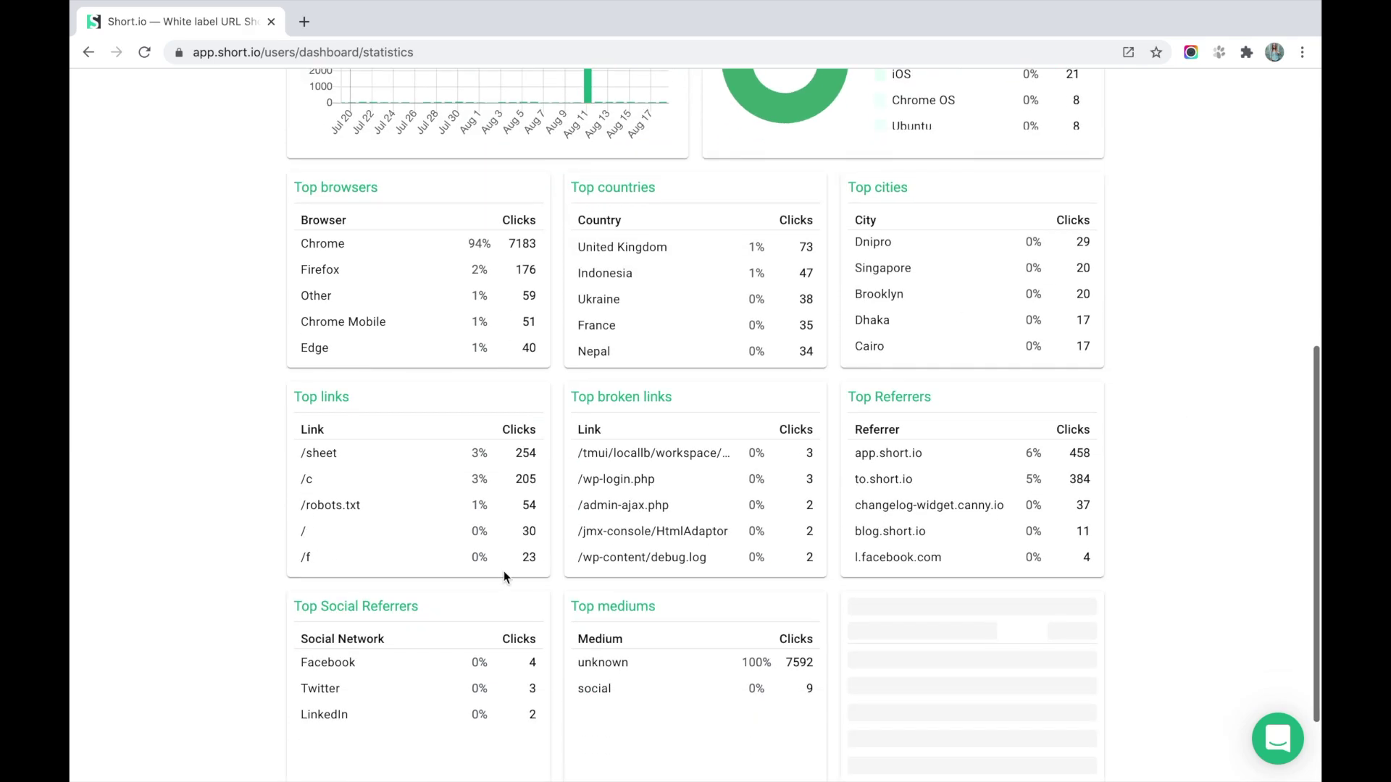
pyautogui.scroll(-1, 491, 552)
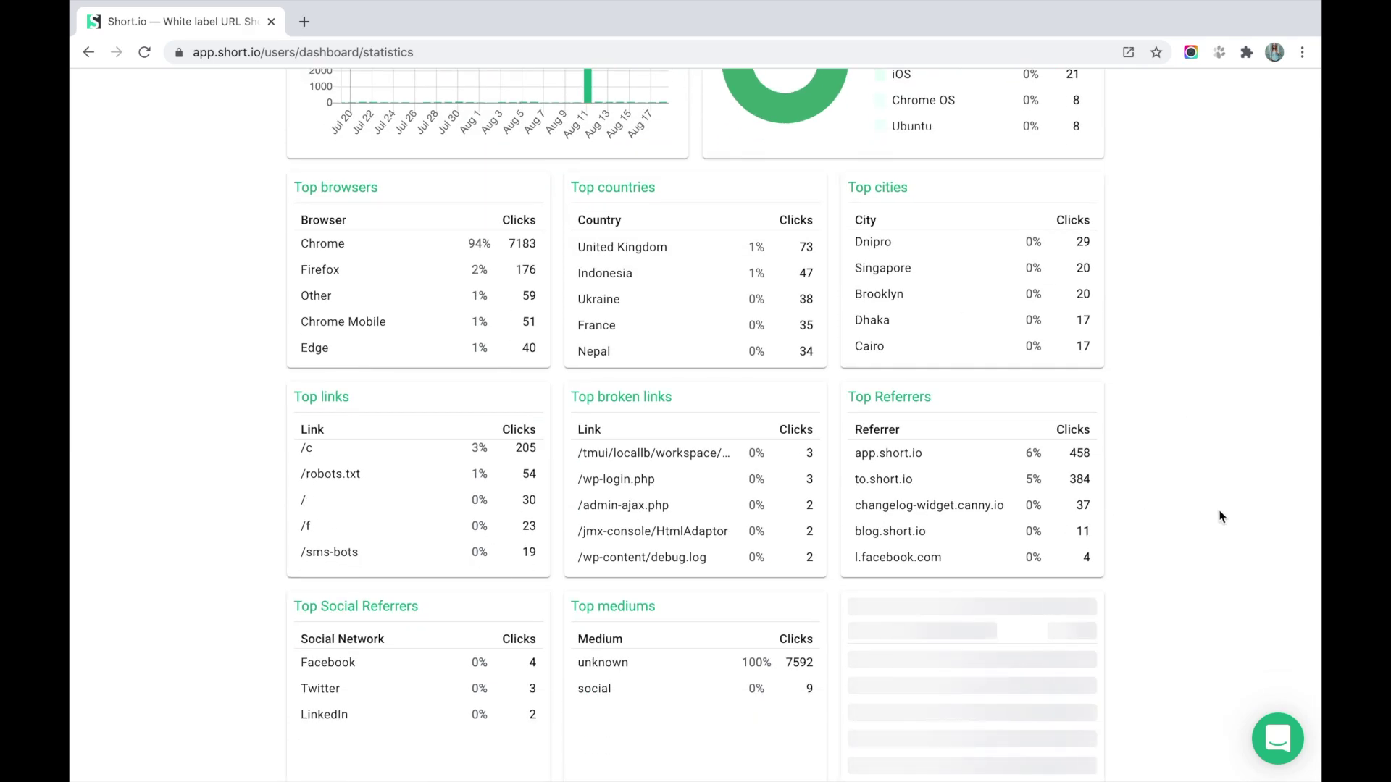
pyautogui.scroll(-1, 1219, 518)
pyautogui.scroll(-1, 440, 470)
pyautogui.scroll(2, 440, 471)
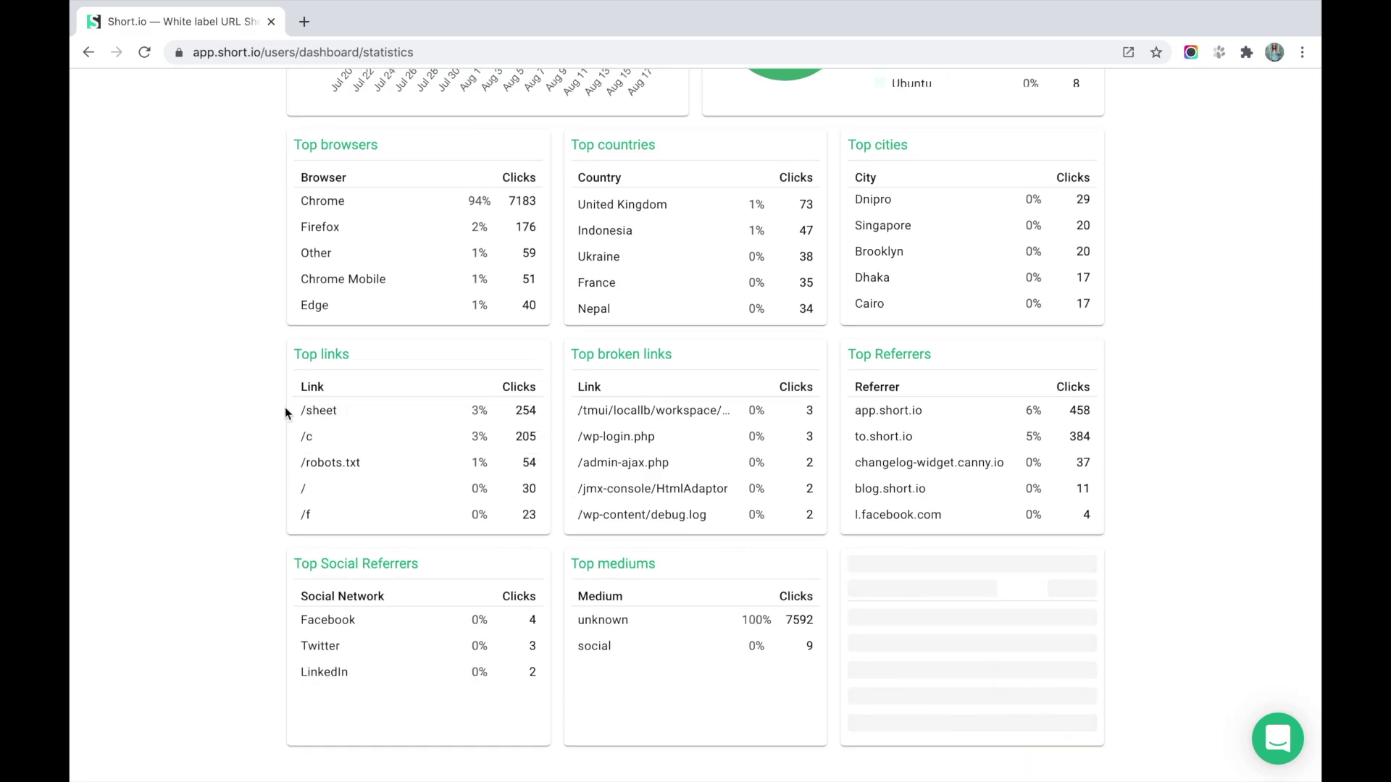
pyautogui.doubleClick(338, 418)
pyautogui.moveTo(569, 353); pyautogui.dragTo(698, 355)
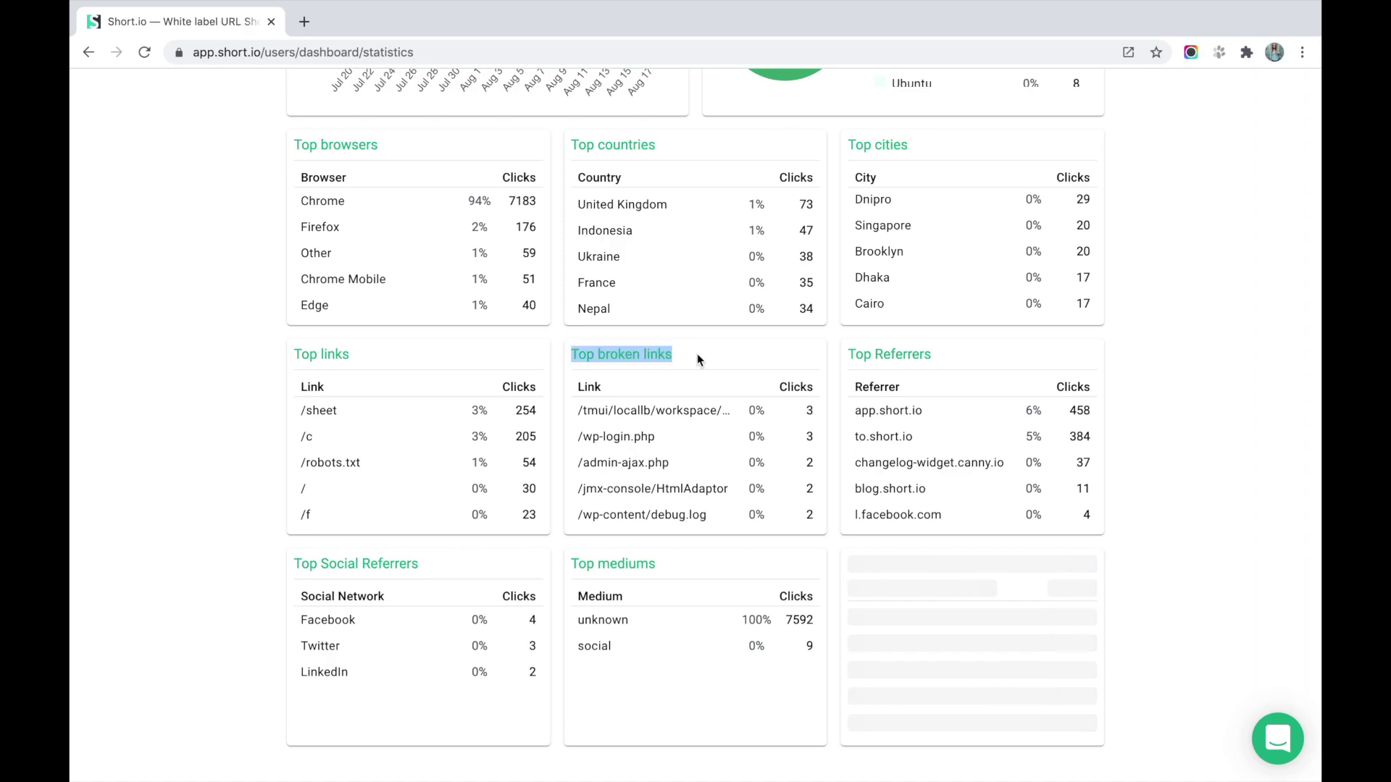
pyautogui.click(697, 354)
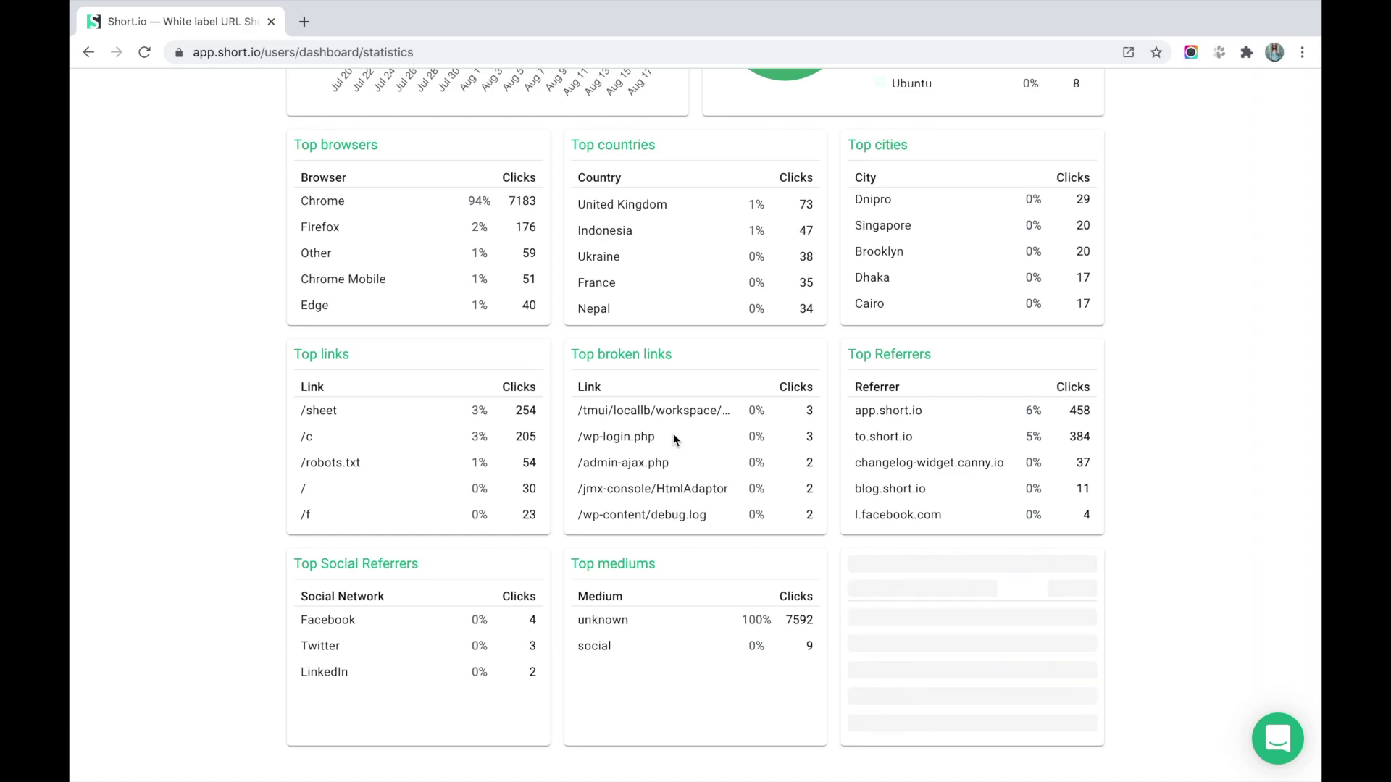
pyautogui.scroll(-1, 672, 433)
pyautogui.scroll(1, 672, 433)
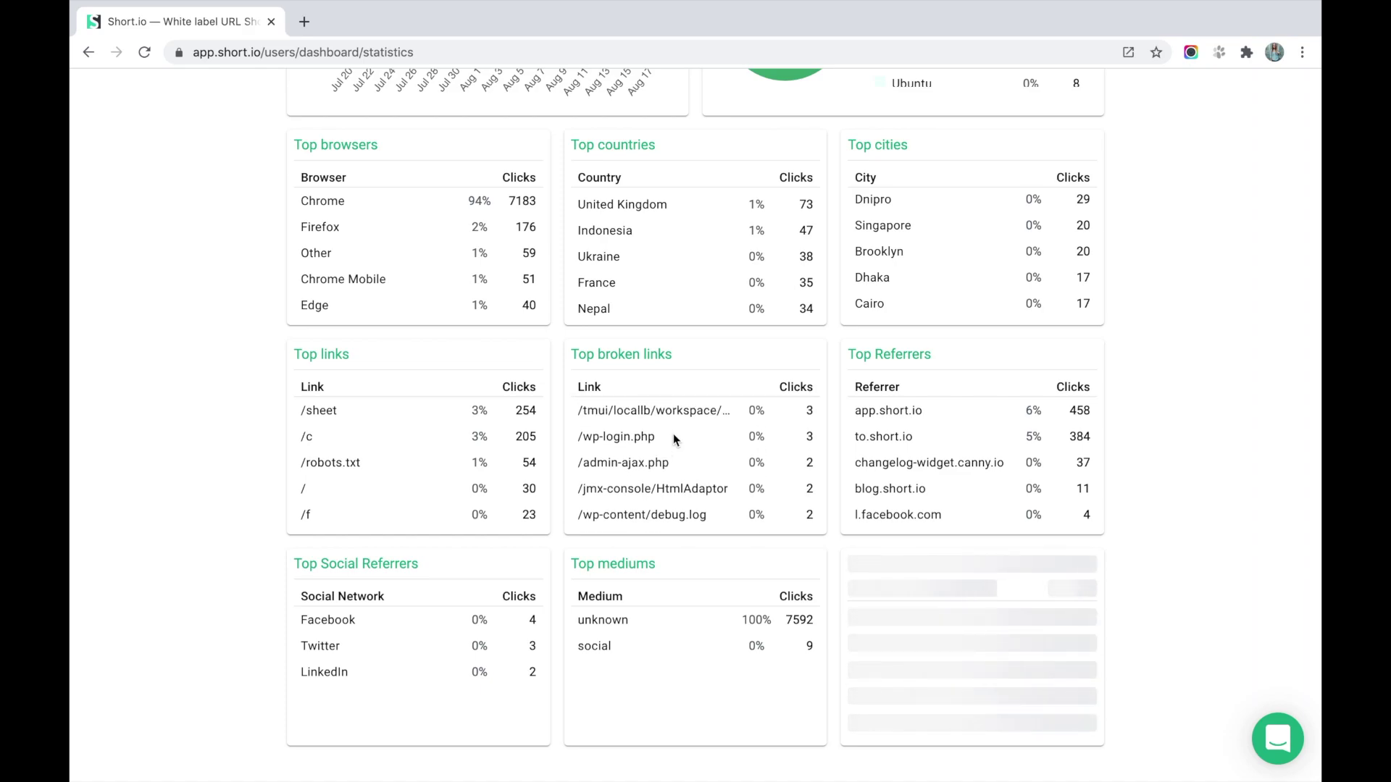
pyautogui.moveTo(904, 411); pyautogui.dragTo(924, 411)
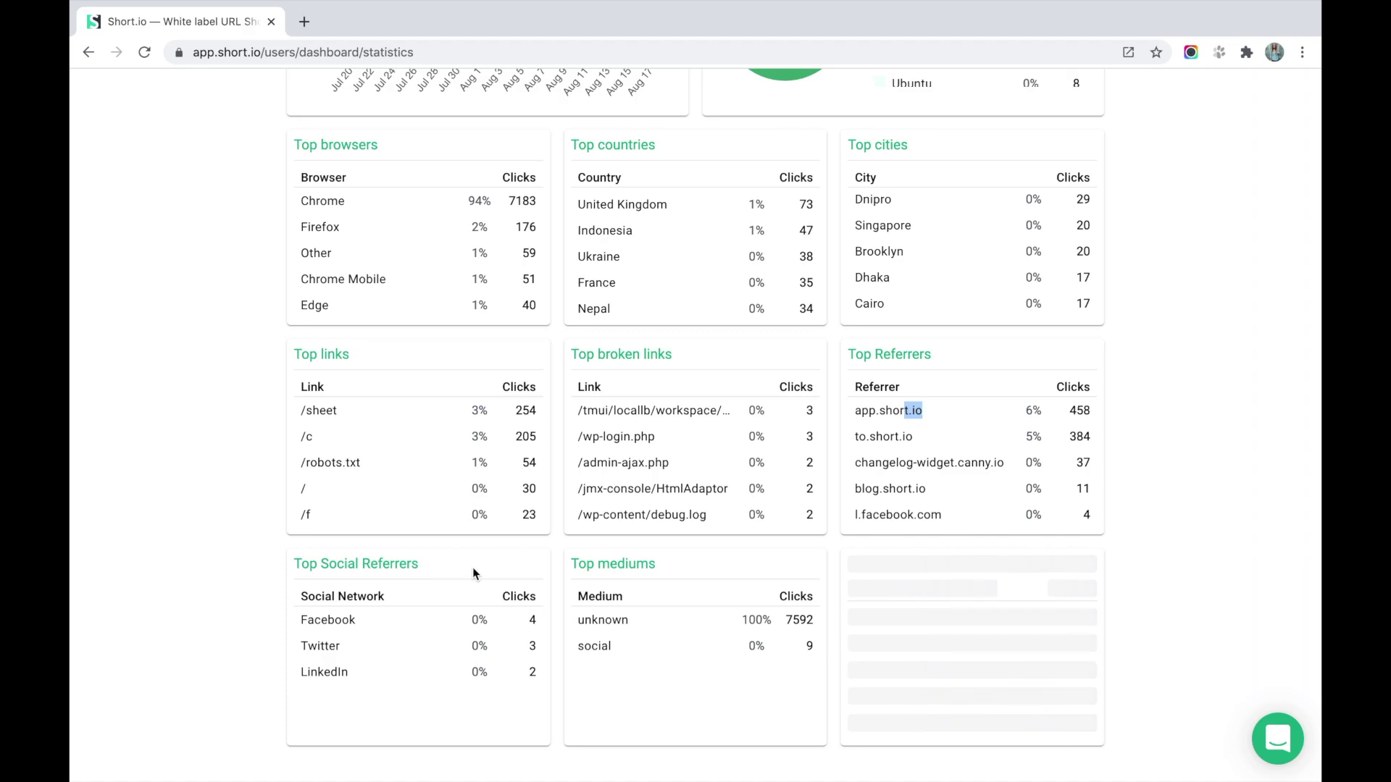
pyautogui.moveTo(578, 565); pyautogui.dragTo(659, 565)
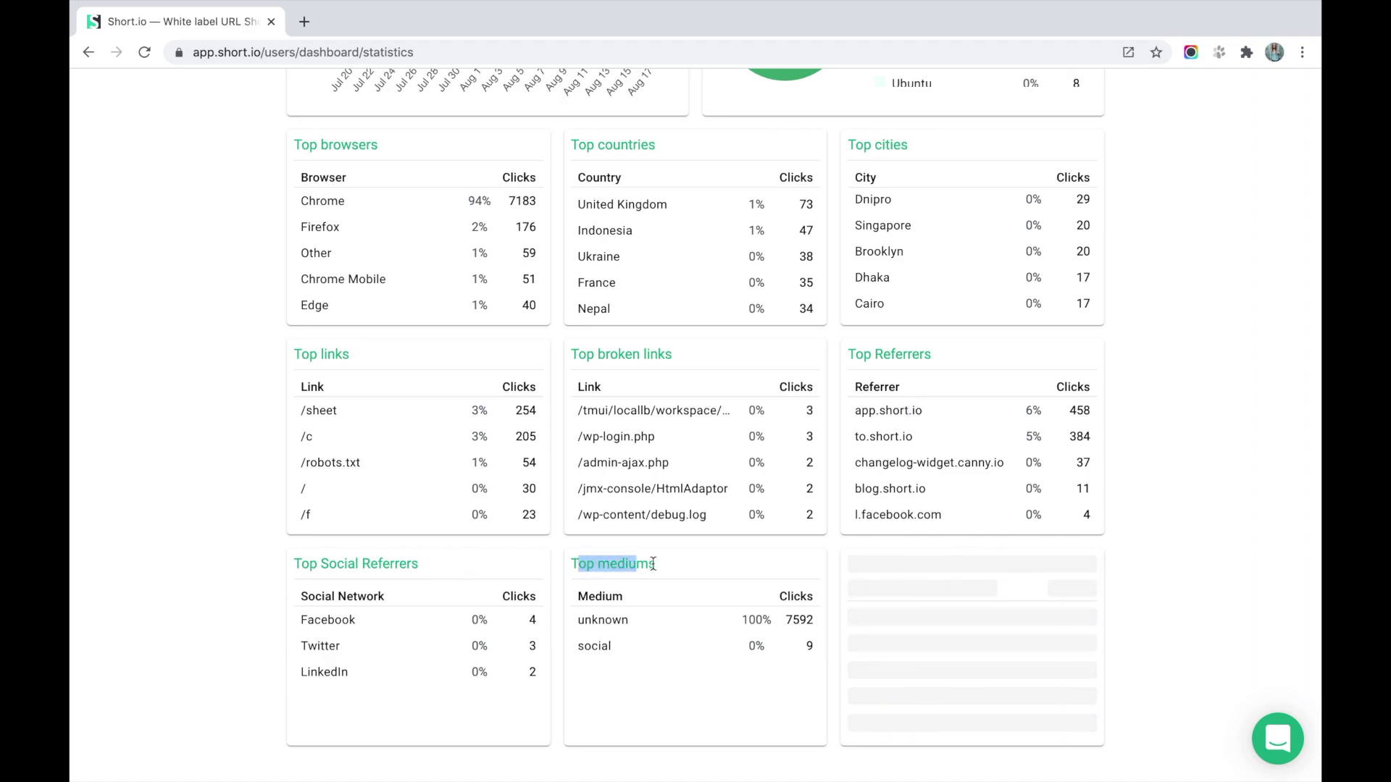
pyautogui.click(607, 570)
pyautogui.tripleClick(607, 571)
pyautogui.scroll(1, 677, 571)
pyautogui.scroll(7, 675, 567)
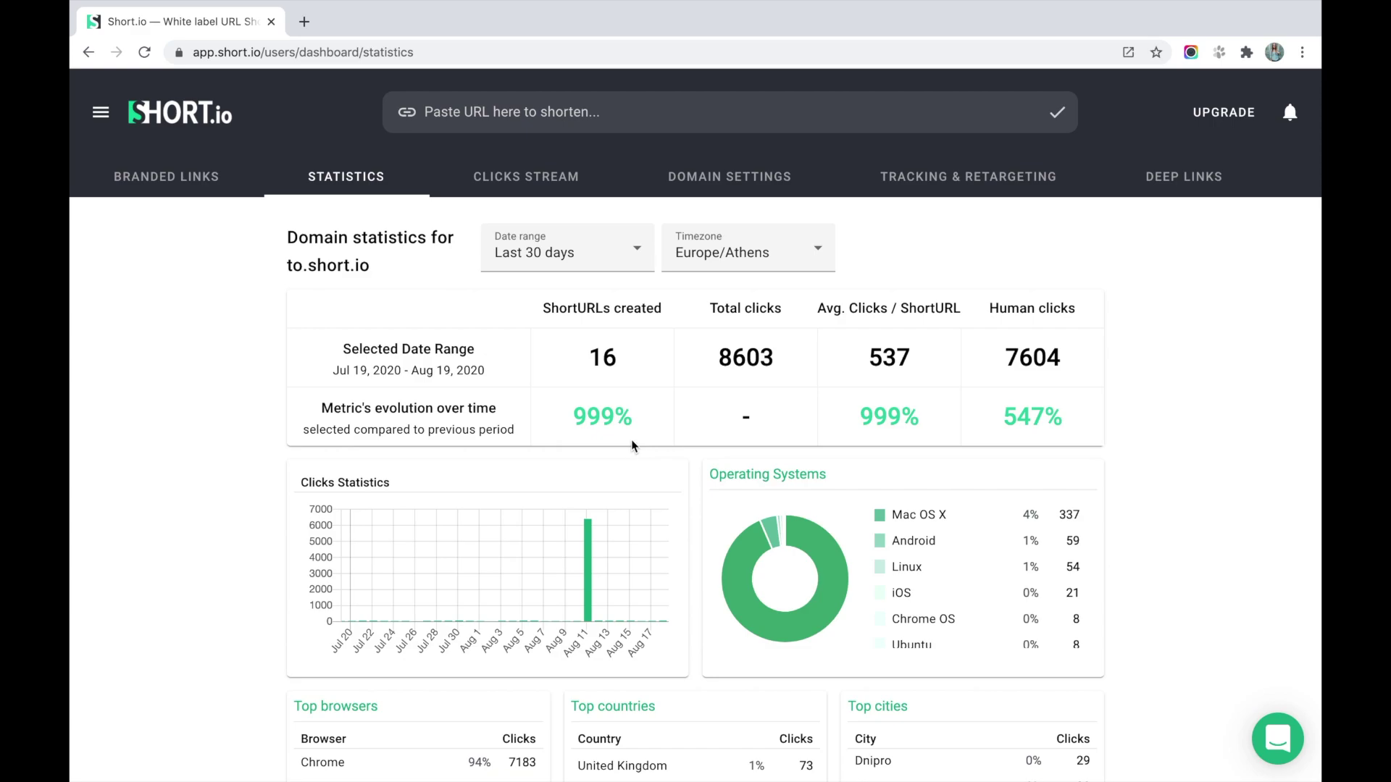
# Open the Clicks Stream log for to.short.io and inspect the 404 entry in row five.
pyautogui.click(539, 190)
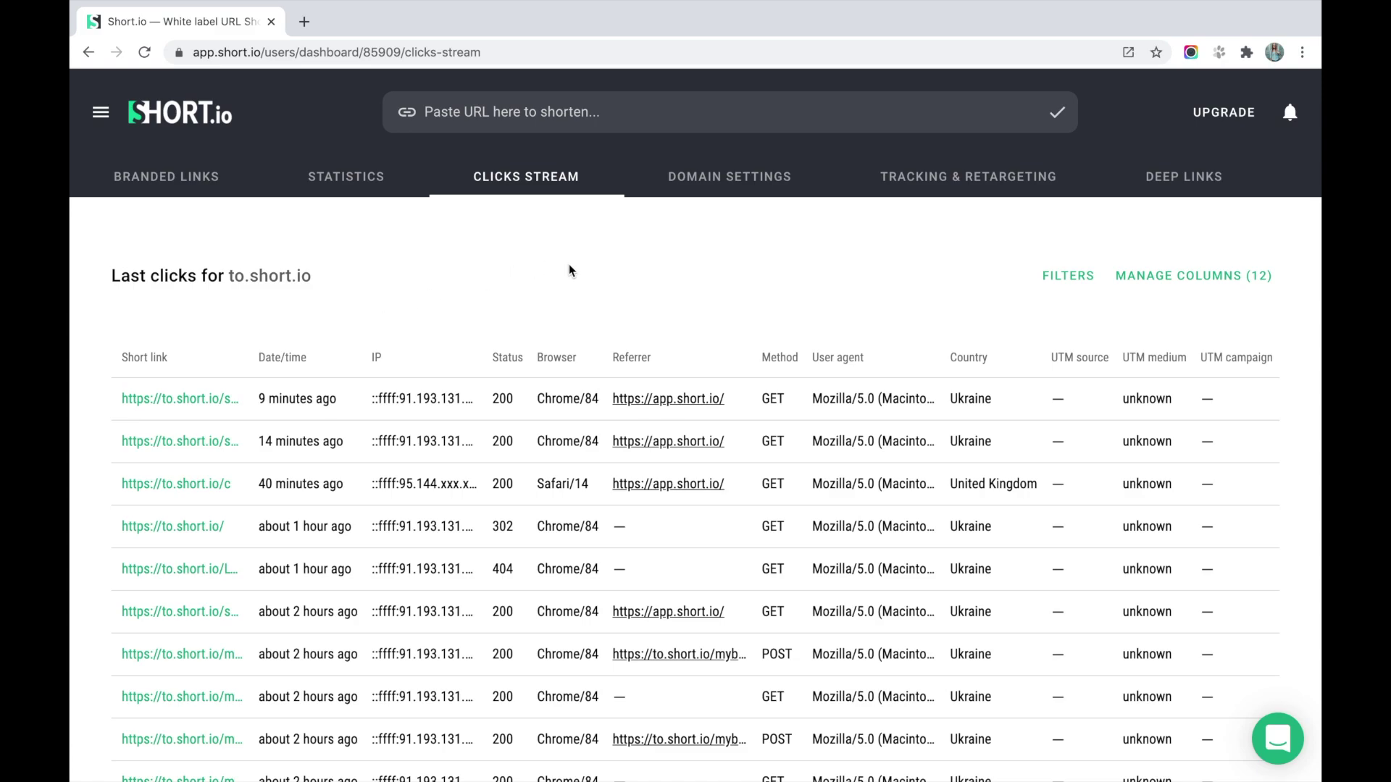
pyautogui.doubleClick(511, 572)
pyautogui.click(541, 289)
# Review the Manage Columns list without changes, then inspect the first row's status.
pyautogui.click(1253, 285)
pyautogui.scroll(-1, 1192, 505)
pyautogui.scroll(-3, 1192, 504)
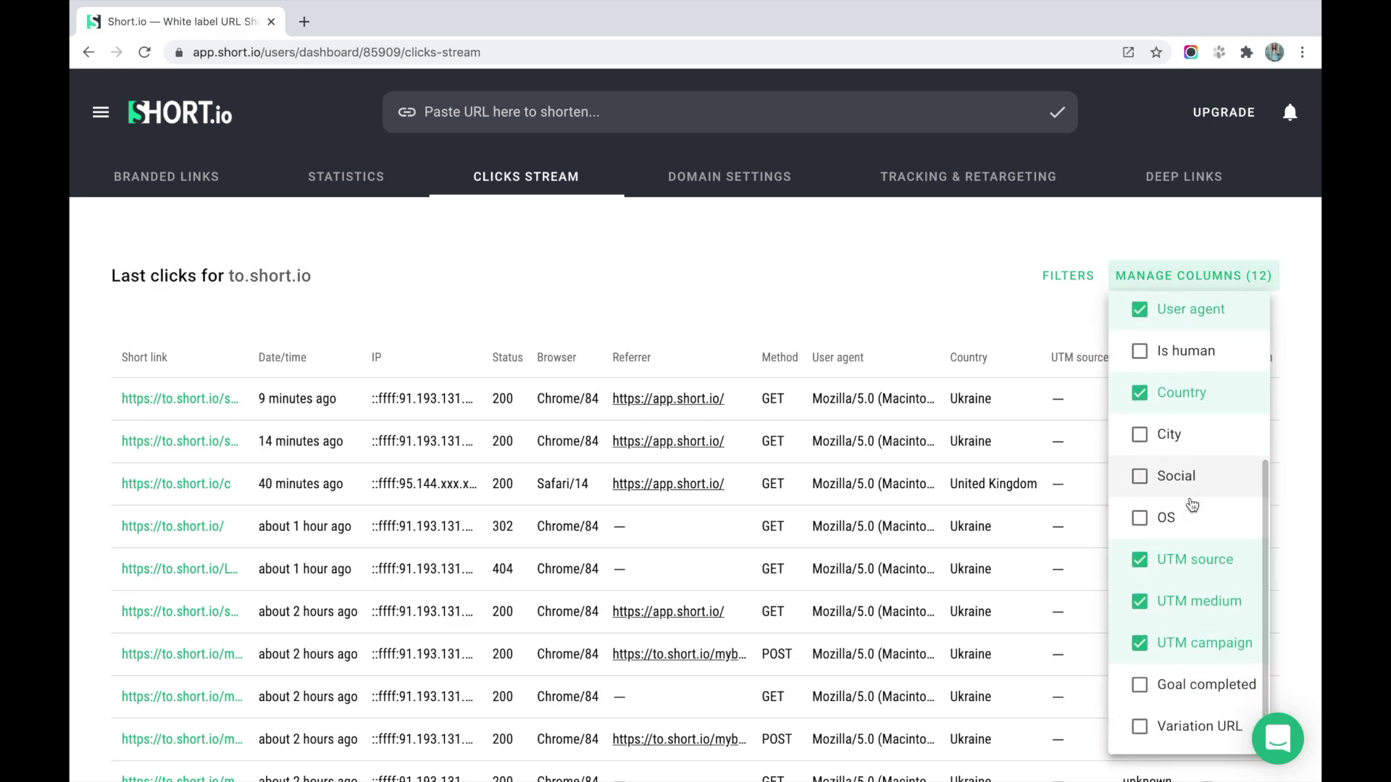
pyautogui.scroll(5, 1192, 505)
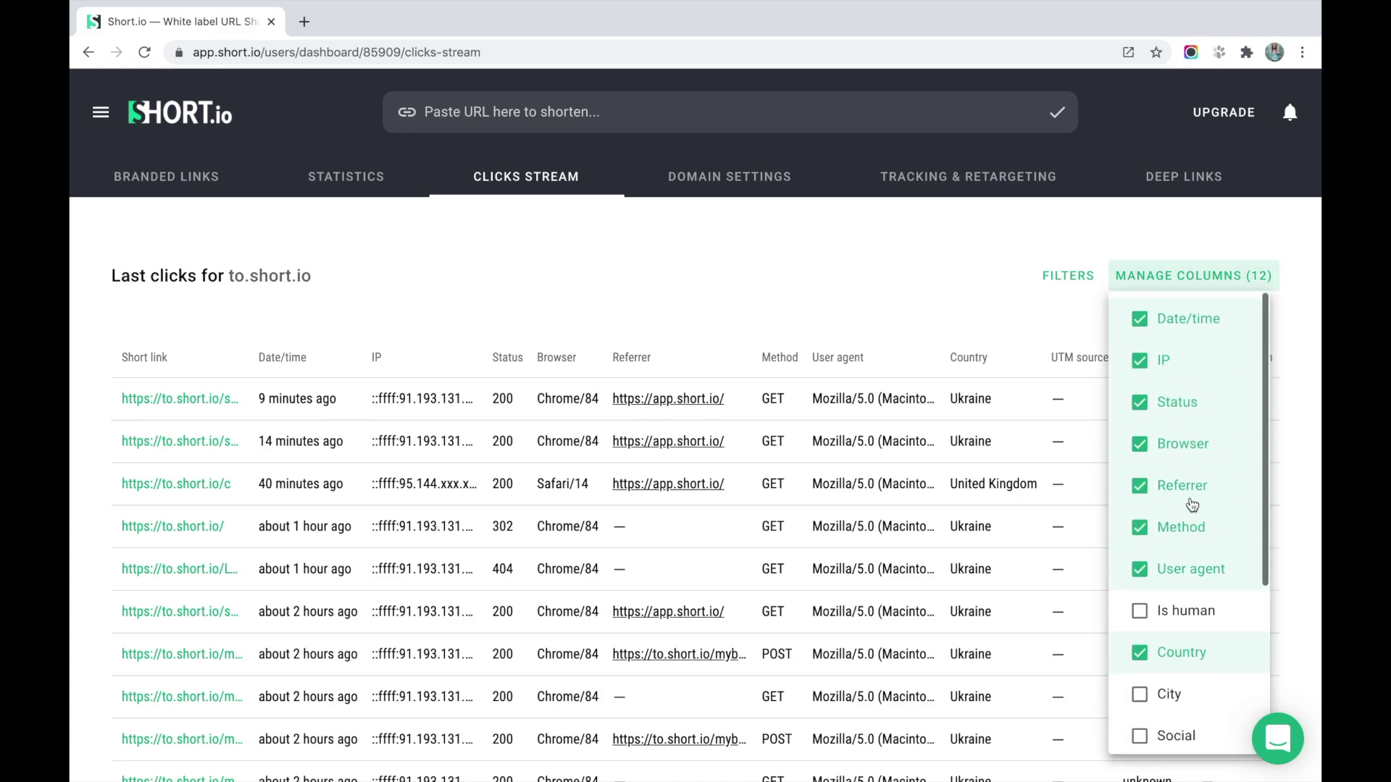
pyautogui.click(985, 308)
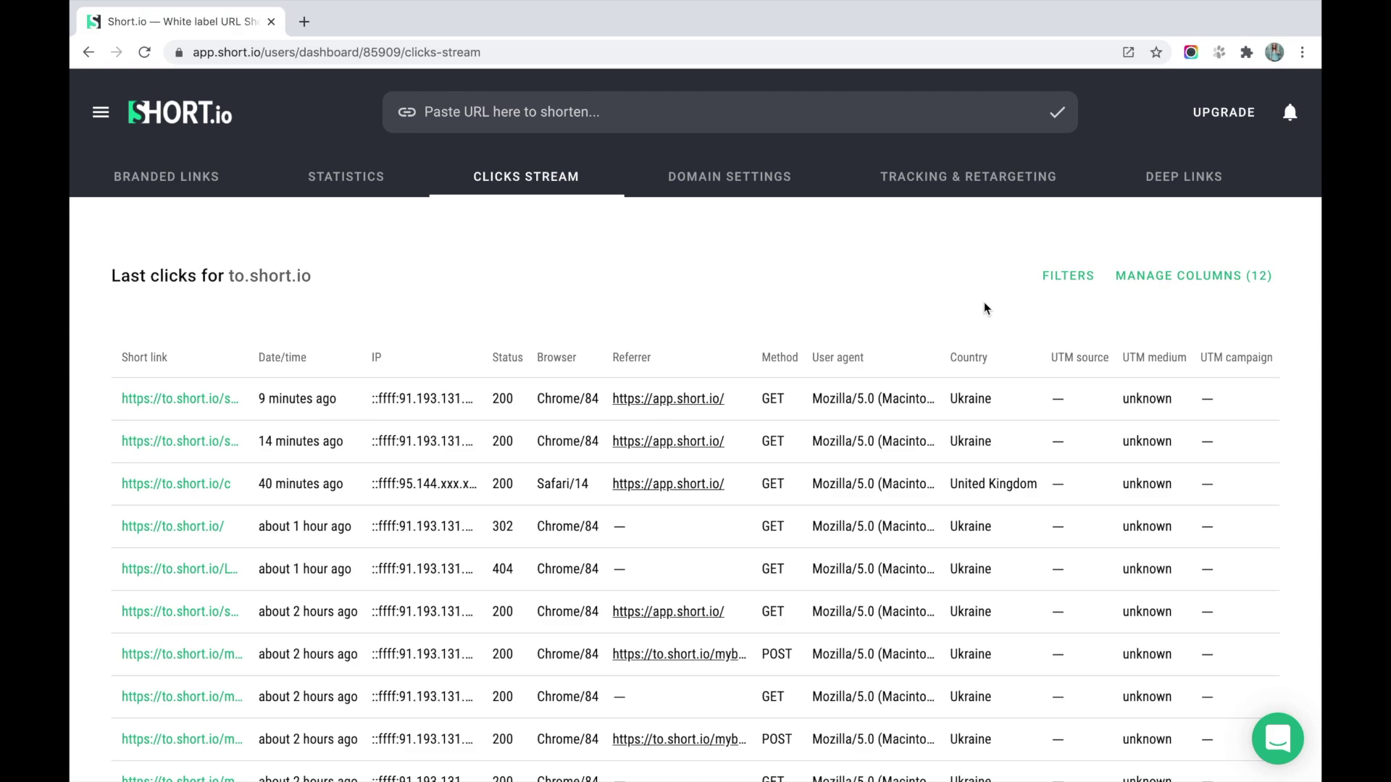
pyautogui.moveTo(492, 400); pyautogui.dragTo(505, 402)
pyautogui.click(536, 307)
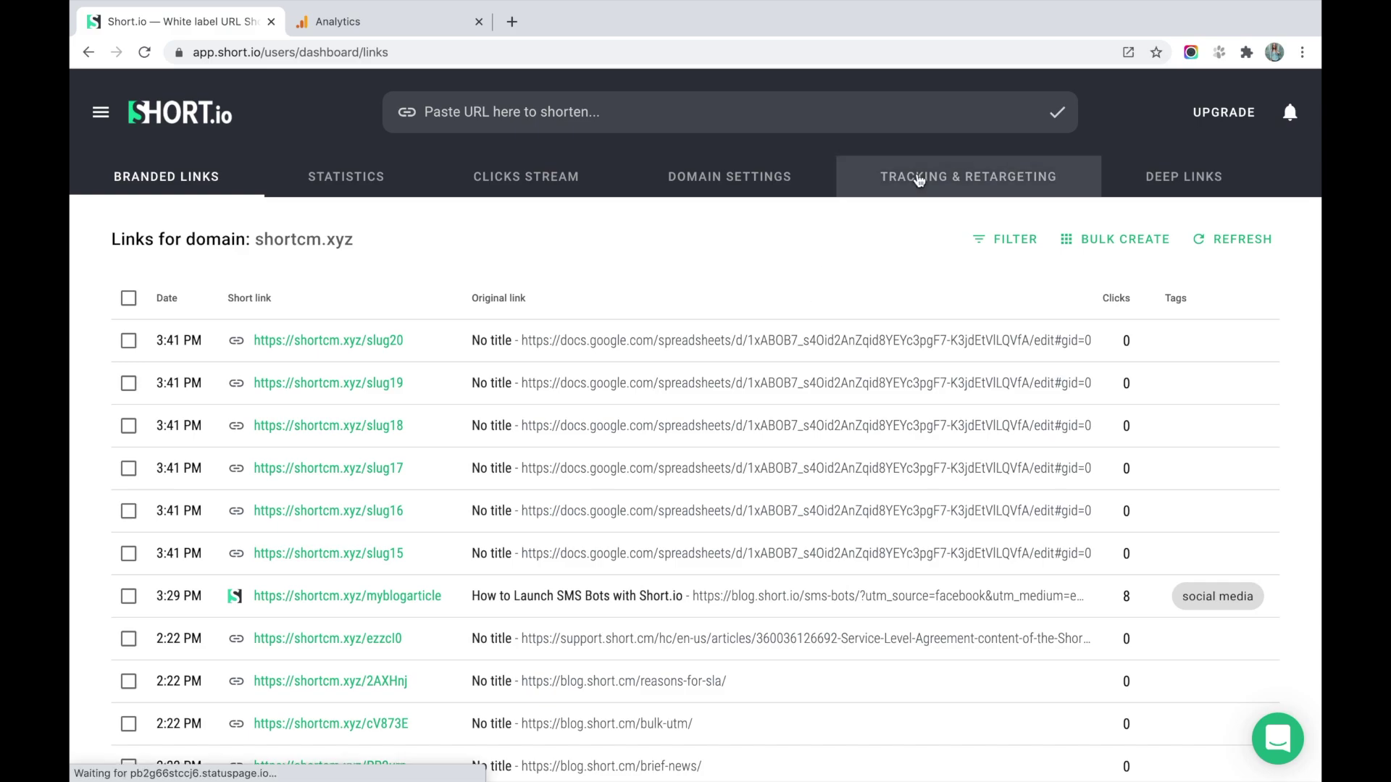
# Open shortcm.xyz's Tracking & Retargeting page and select its Google Analytics tracking ID.
pyautogui.click(917, 178)
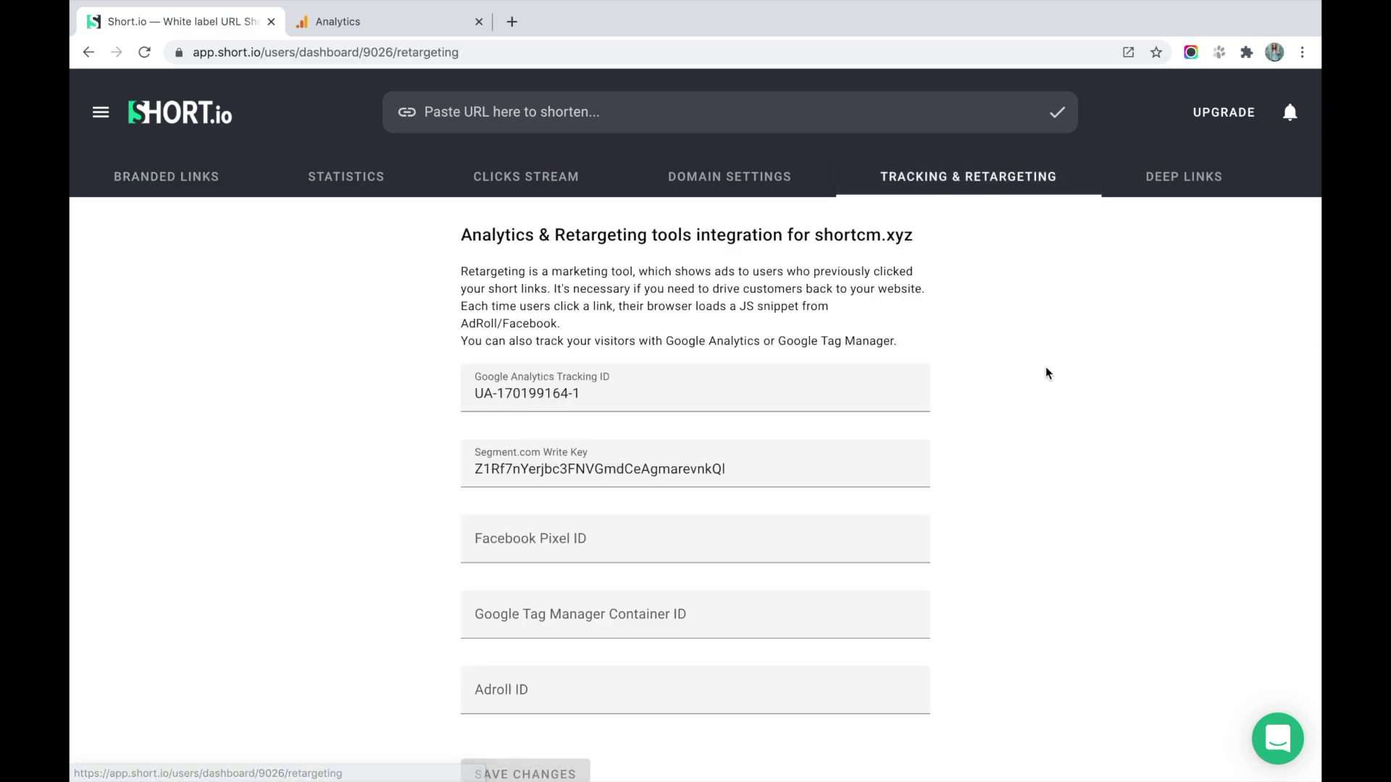
pyautogui.scroll(-1, 1043, 376)
pyautogui.click(588, 353)
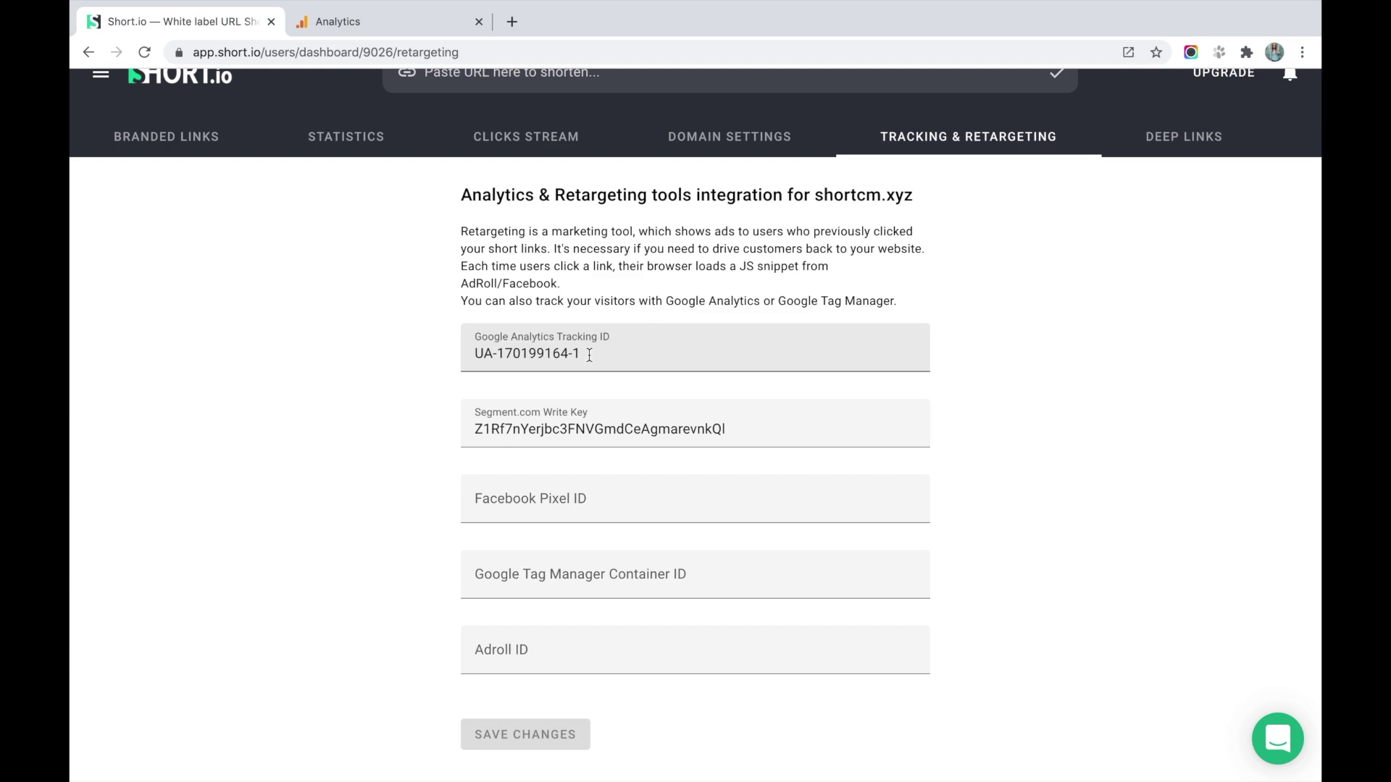
pyautogui.moveTo(588, 353); pyautogui.dragTo(424, 360)
pyautogui.click(1252, 335)
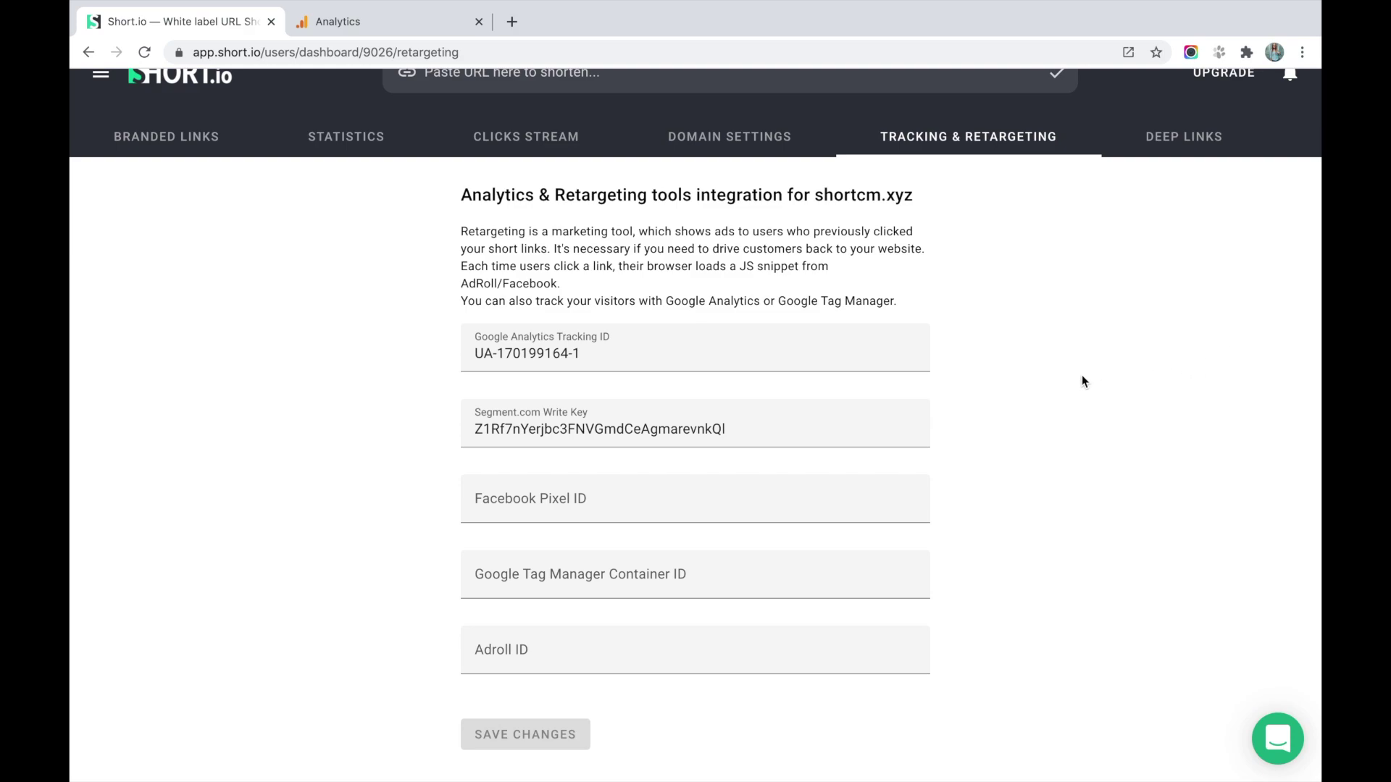
pyautogui.scroll(-1, 1082, 376)
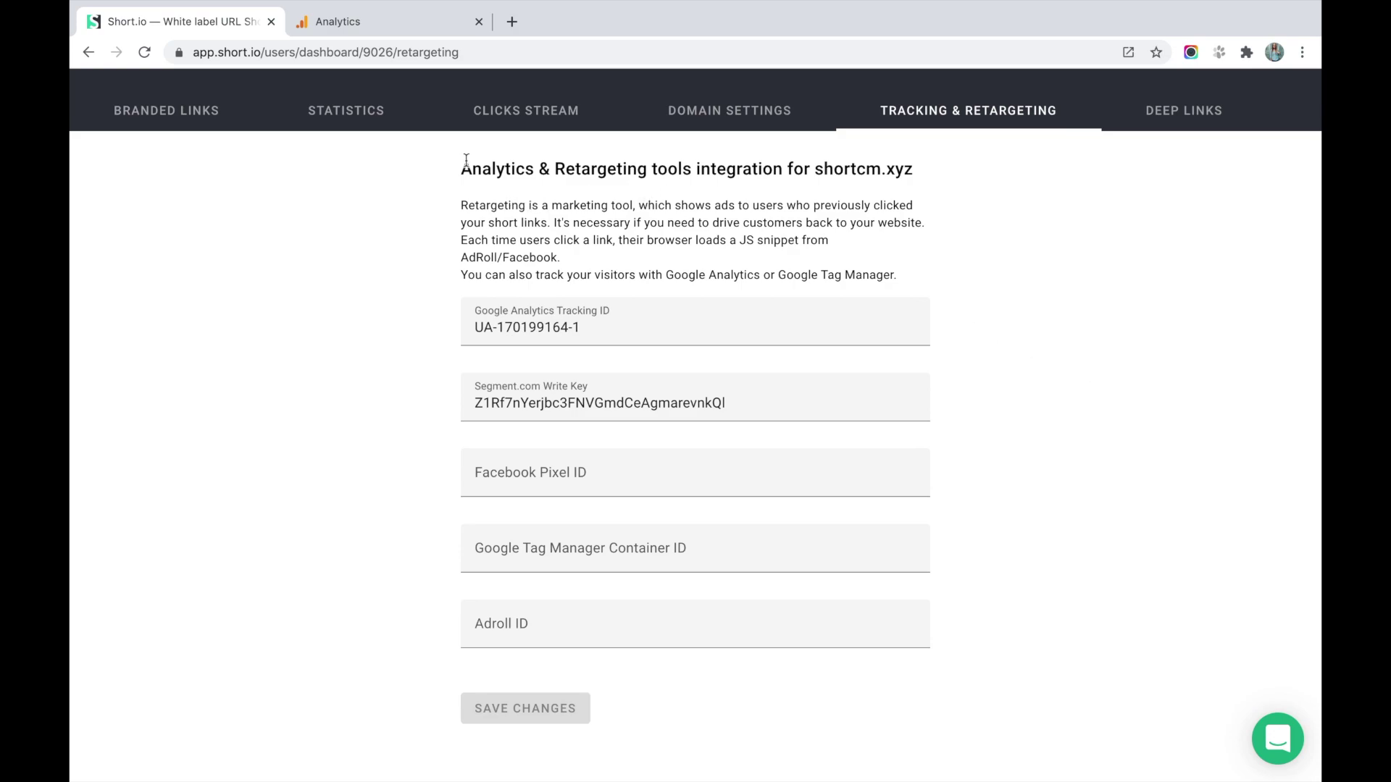
pyautogui.click(349, 24)
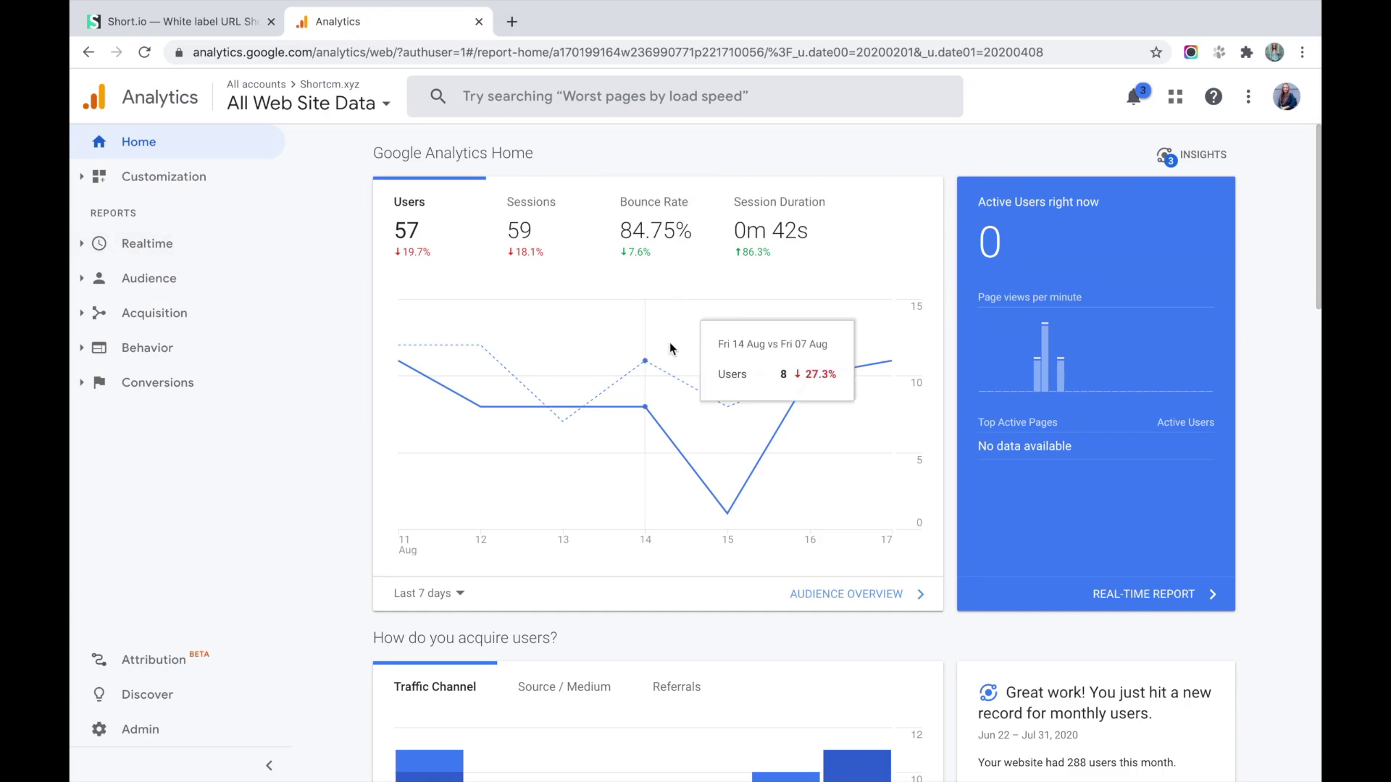
# Browse Google Analytics' Shortcm.xyz Home report (57 users, 59 sessions), then return to Short.io.
pyautogui.scroll(-2, 673, 340)
pyautogui.scroll(-4, 399, 445)
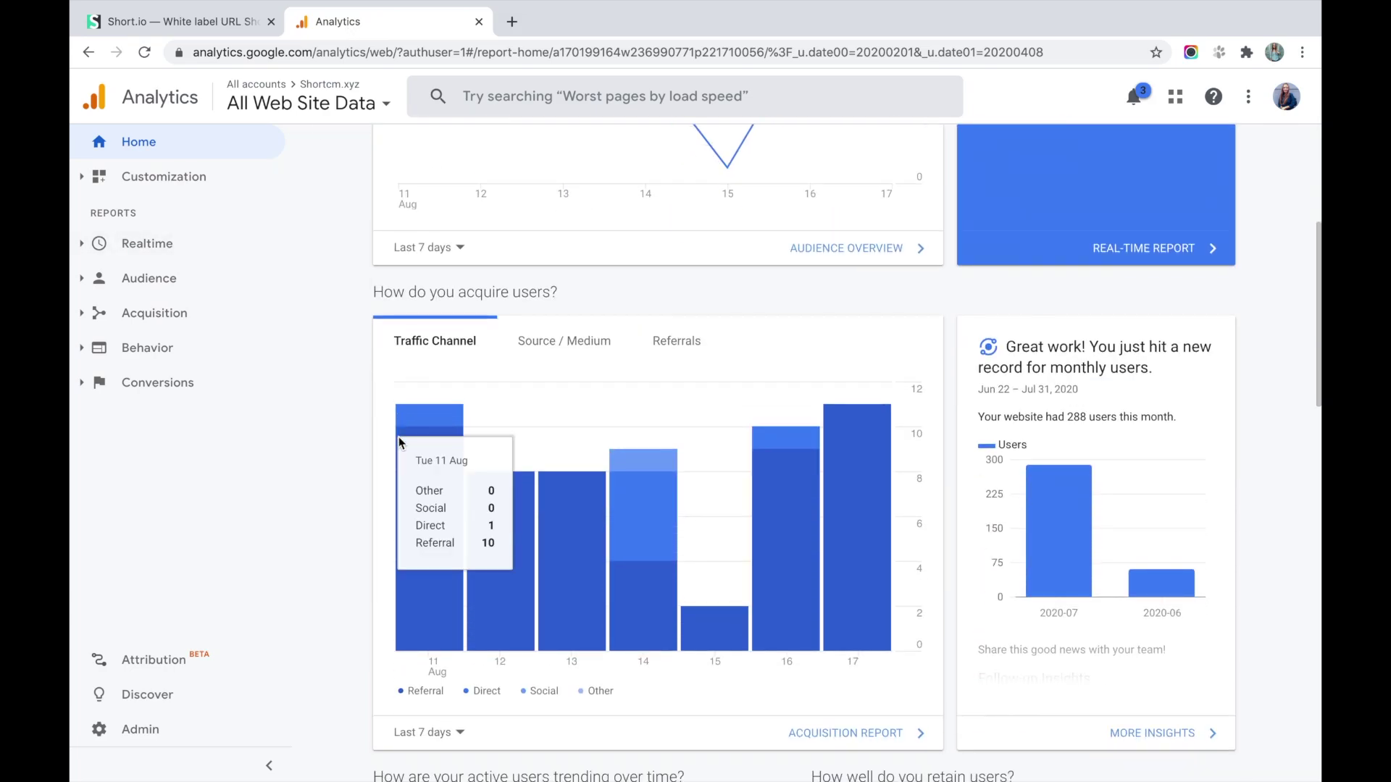
pyautogui.scroll(-4, 1284, 378)
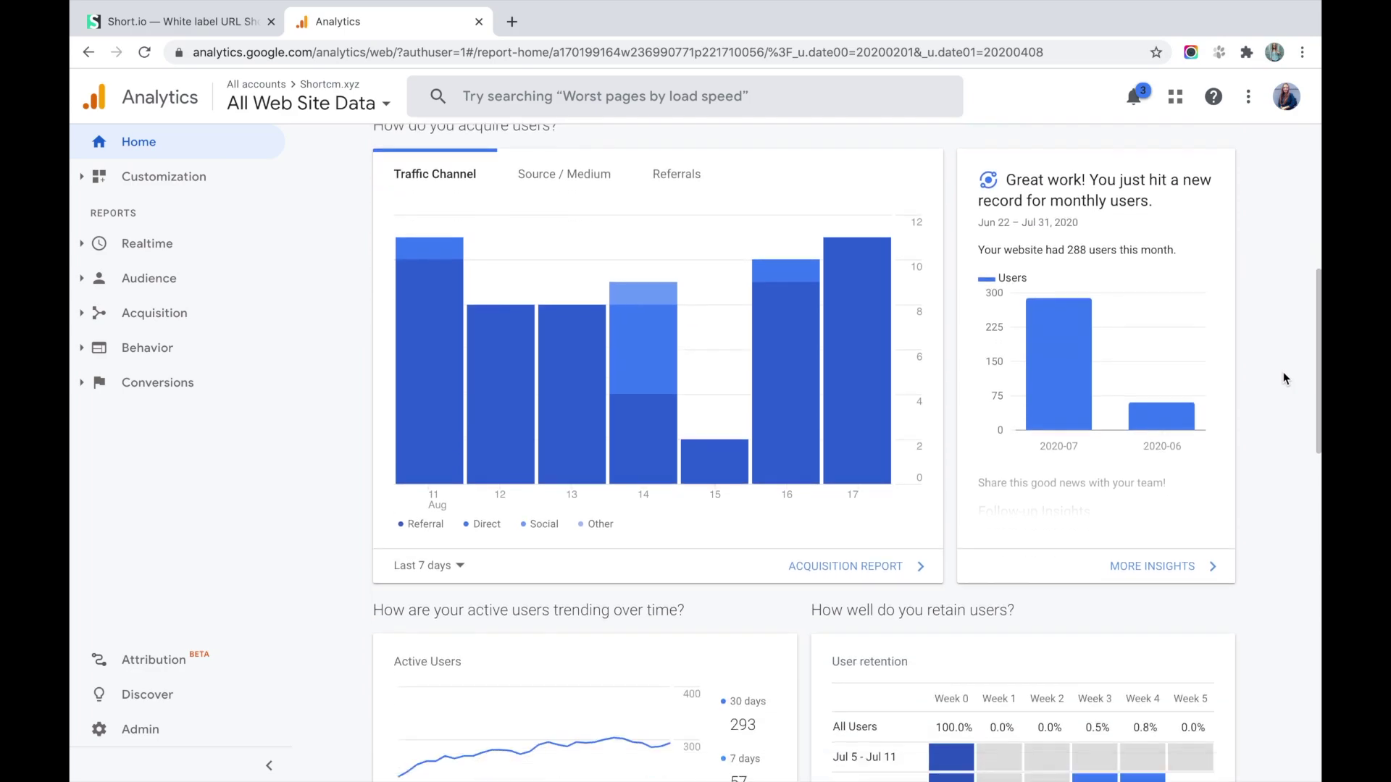
pyautogui.click(182, 21)
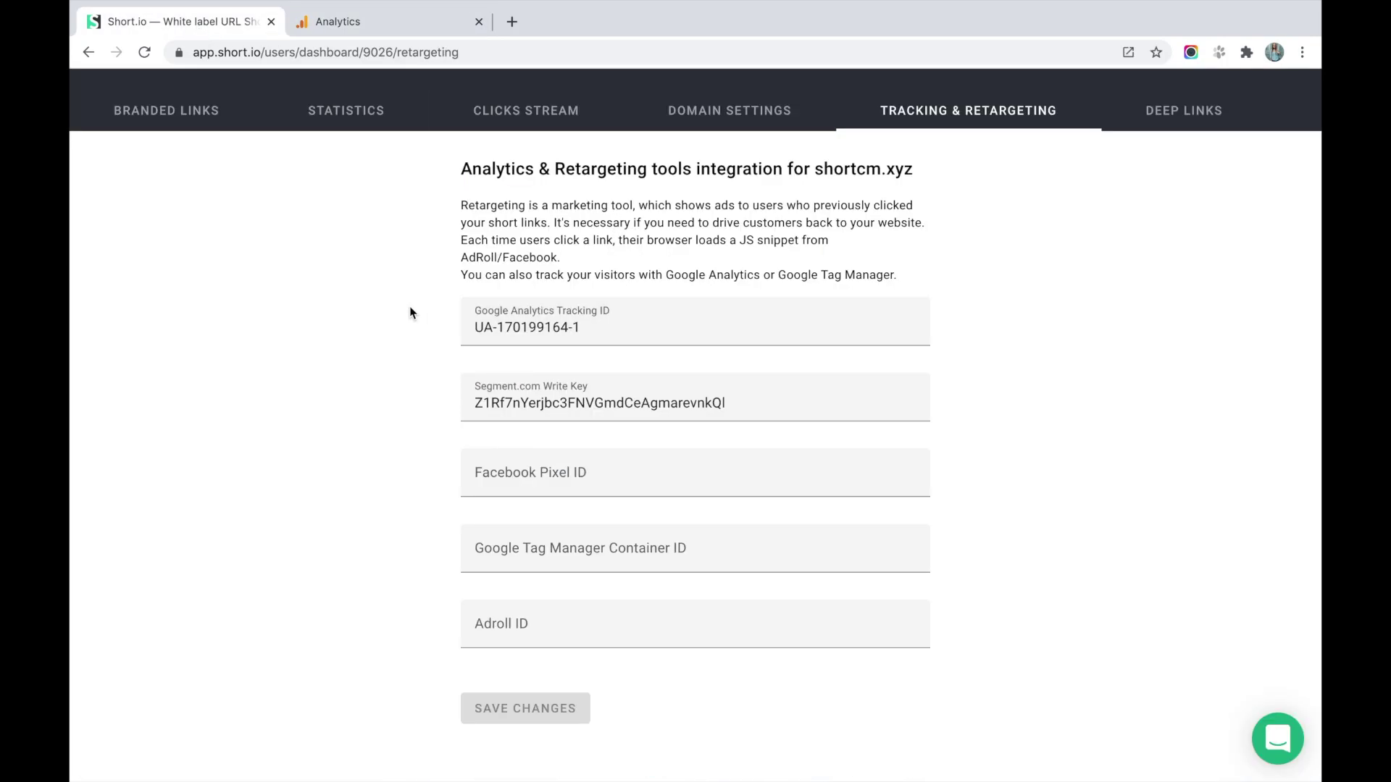
pyautogui.click(440, 28)
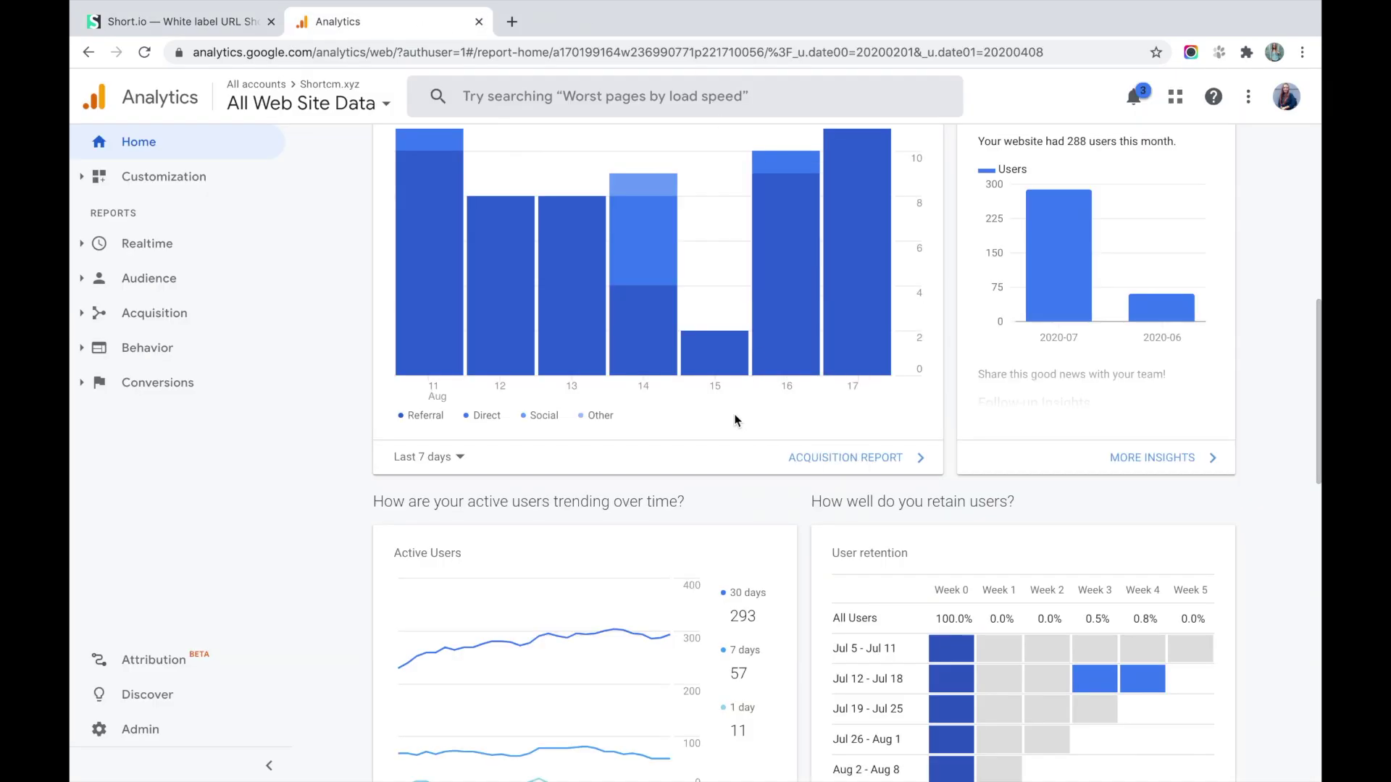
pyautogui.scroll(4, 735, 420)
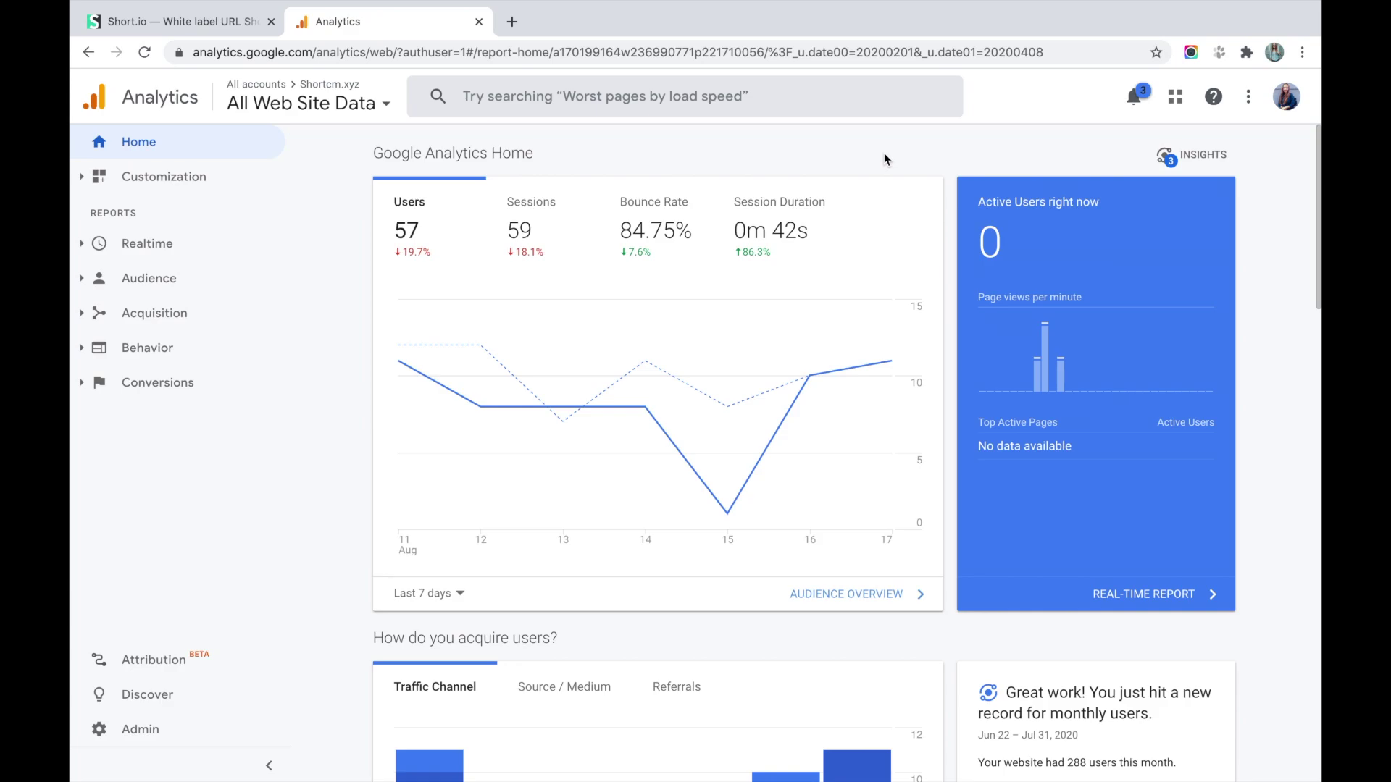
pyautogui.scroll(-8, 947, 210)
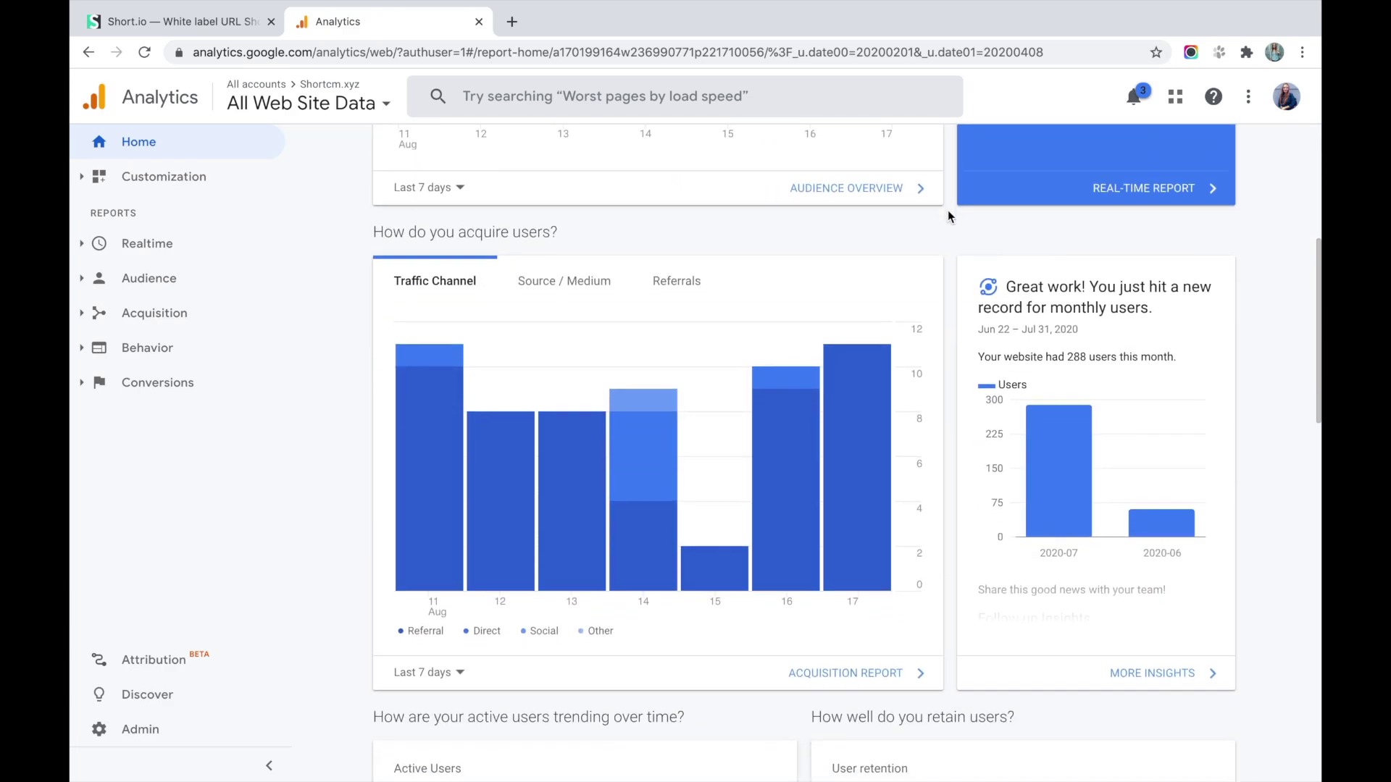
pyautogui.scroll(-8, 948, 210)
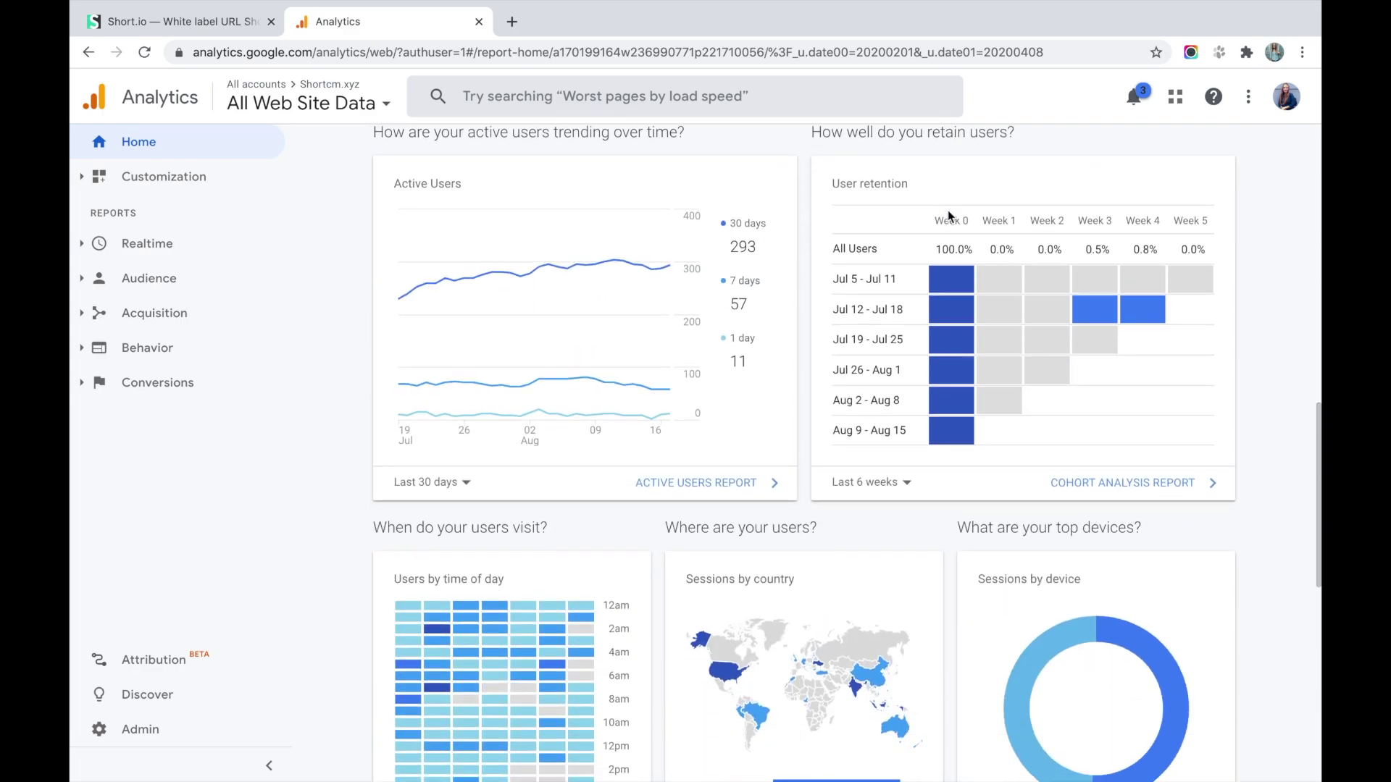
pyautogui.scroll(-7, 947, 214)
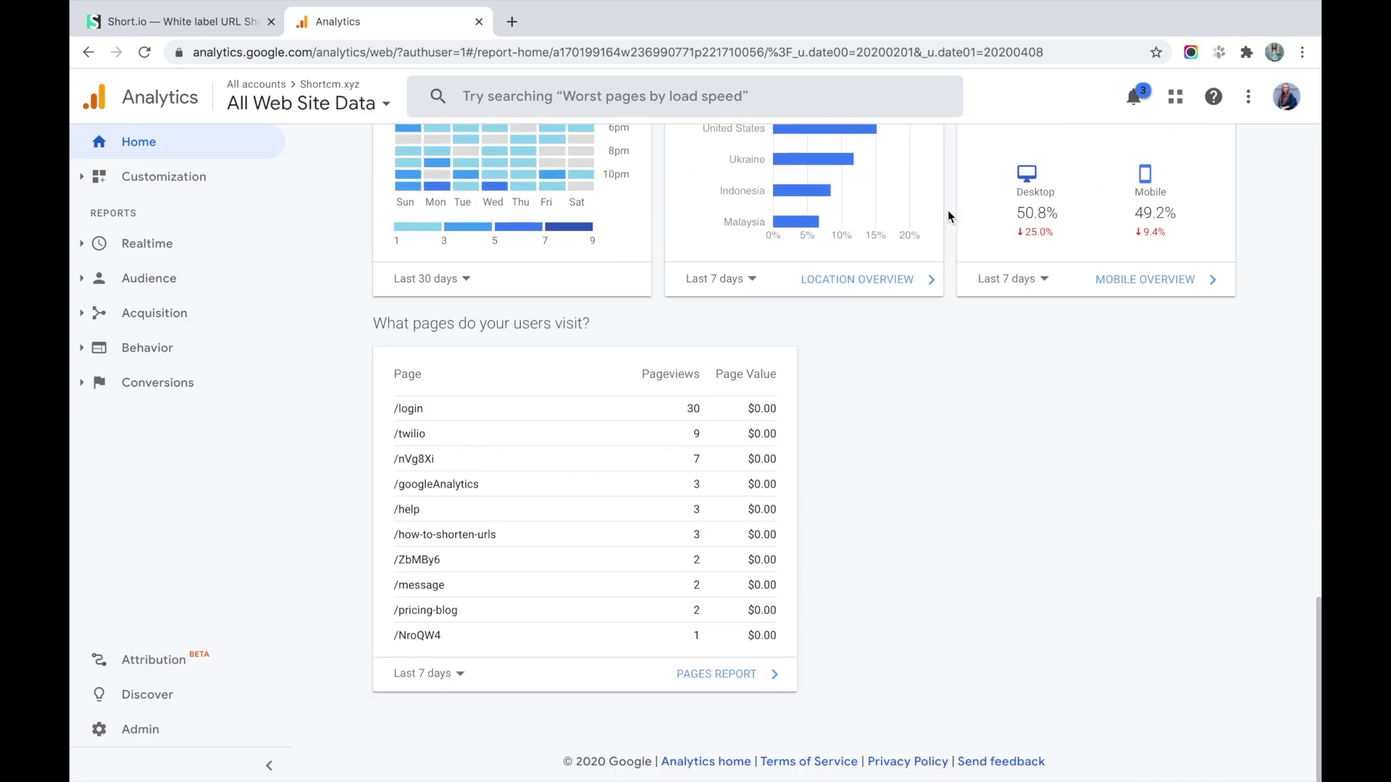
pyautogui.scroll(5, 880, 433)
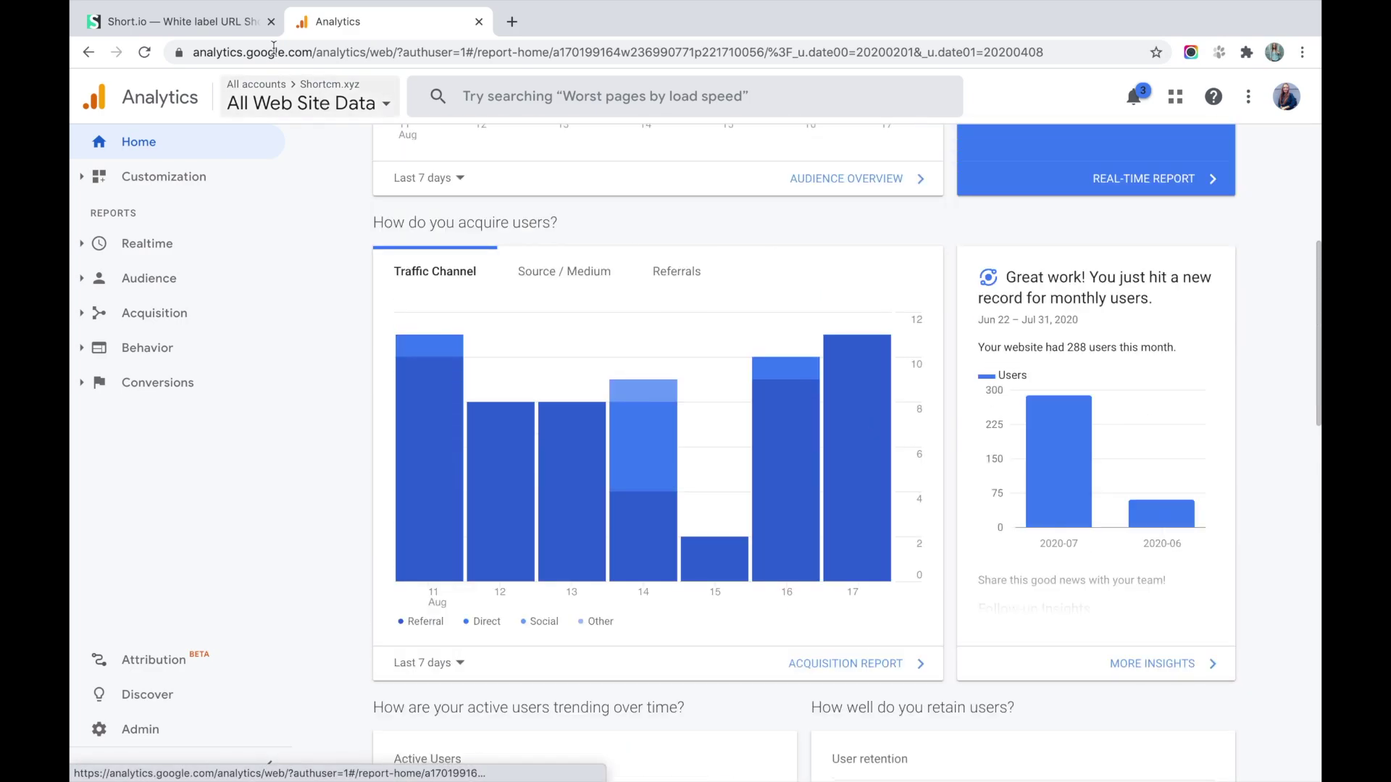
pyautogui.click(178, 21)
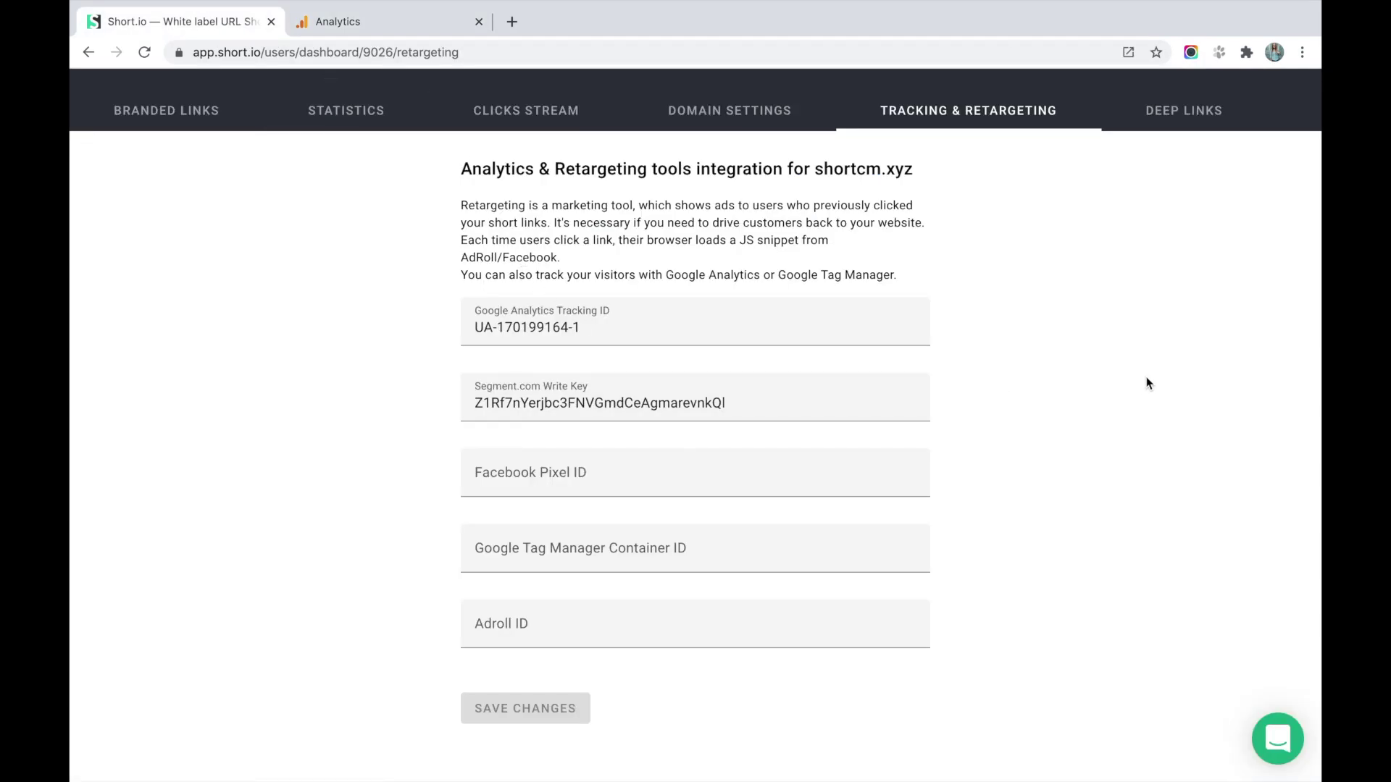
pyautogui.scroll(-1, 1064, 413)
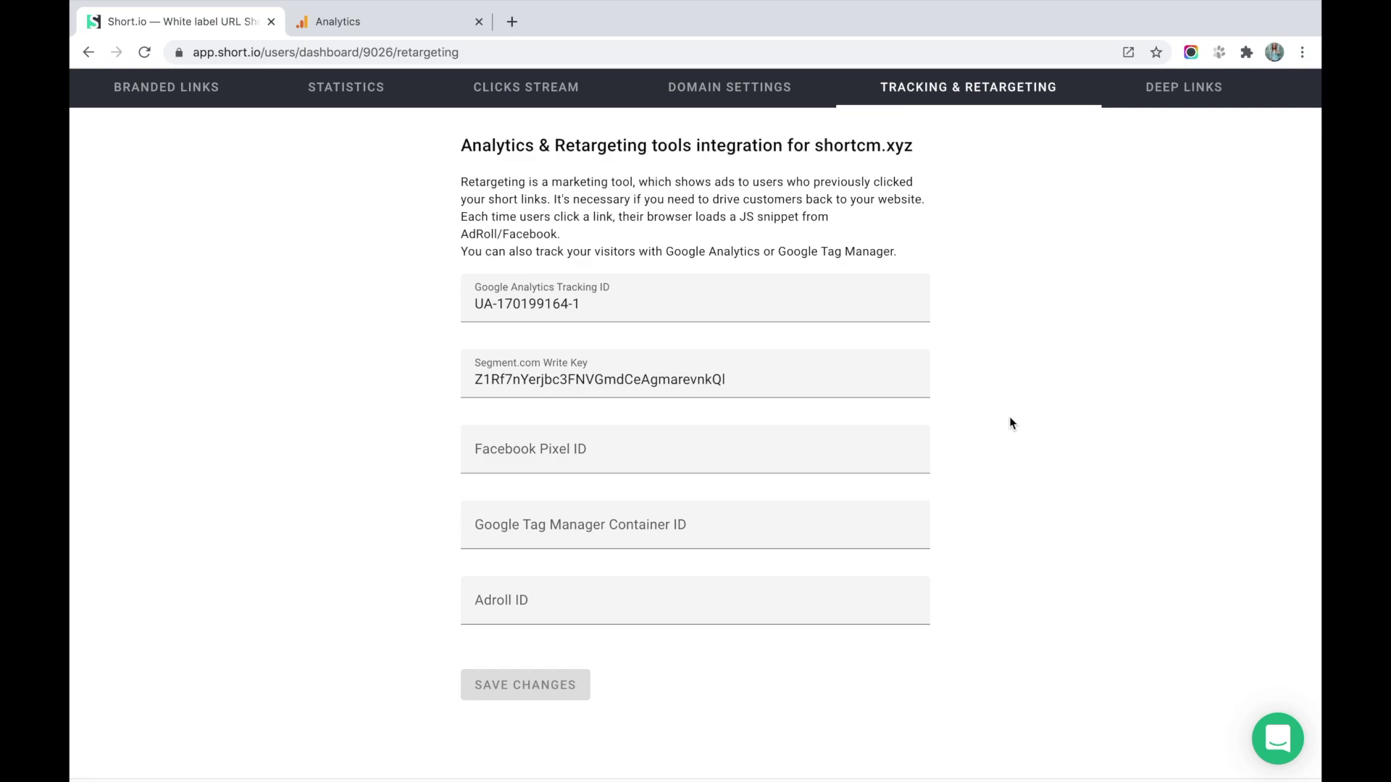
pyautogui.scroll(-2, 1010, 423)
pyautogui.click(878, 407)
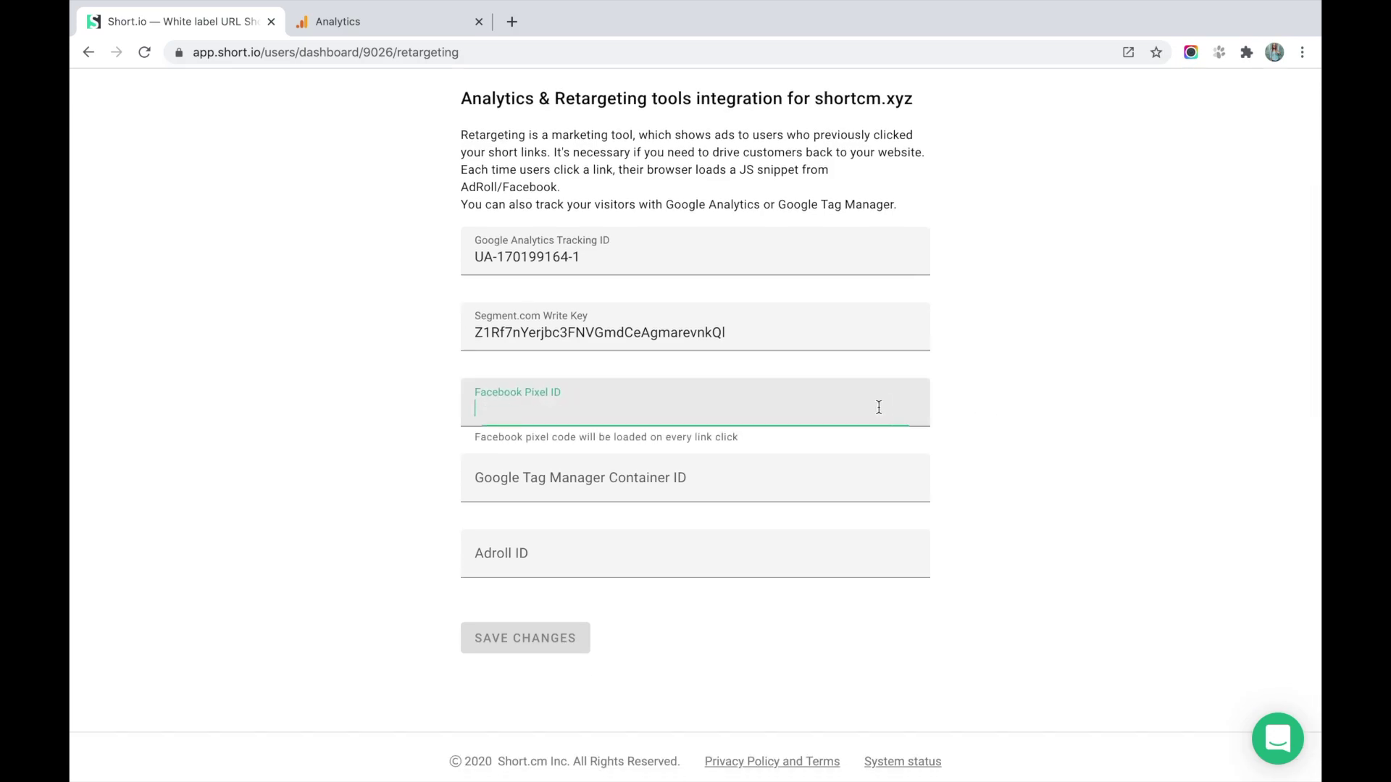
pyautogui.click(824, 560)
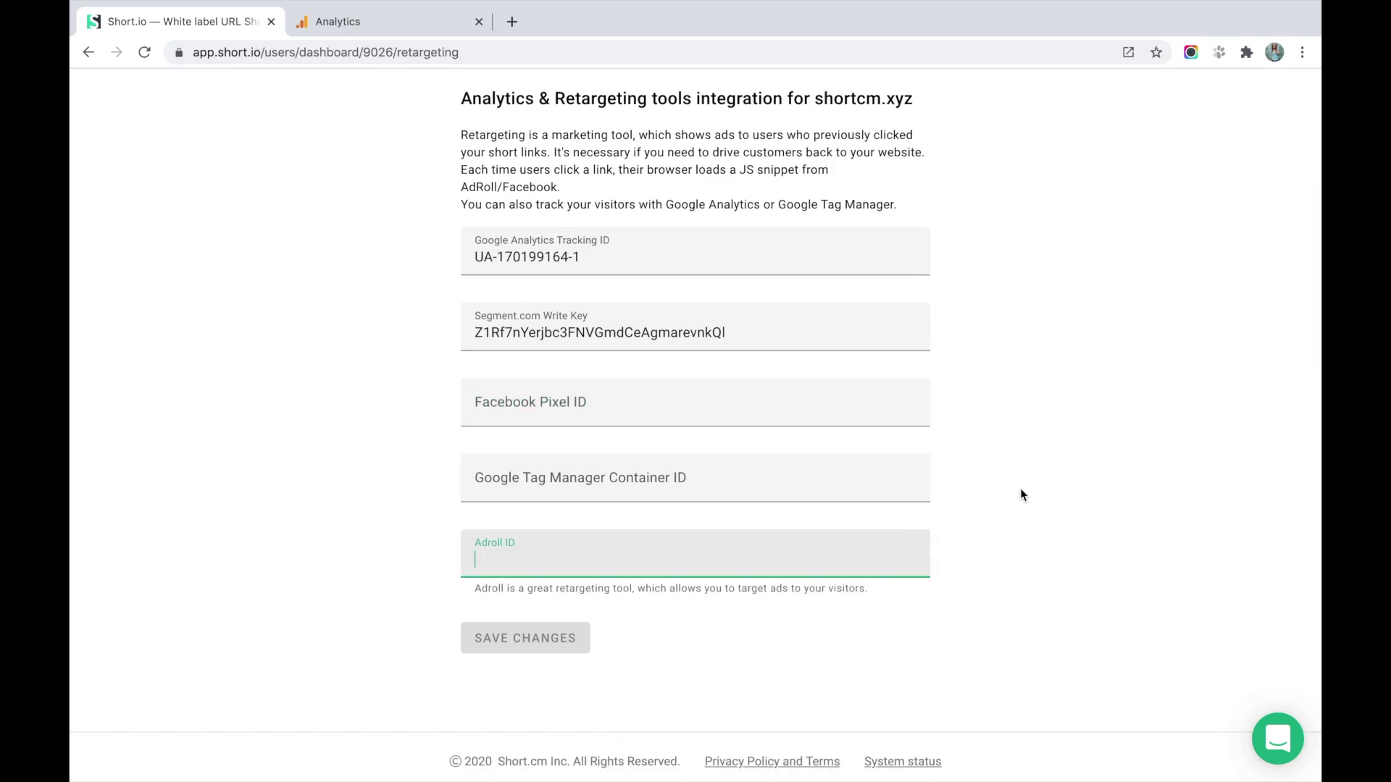
pyautogui.click(1181, 469)
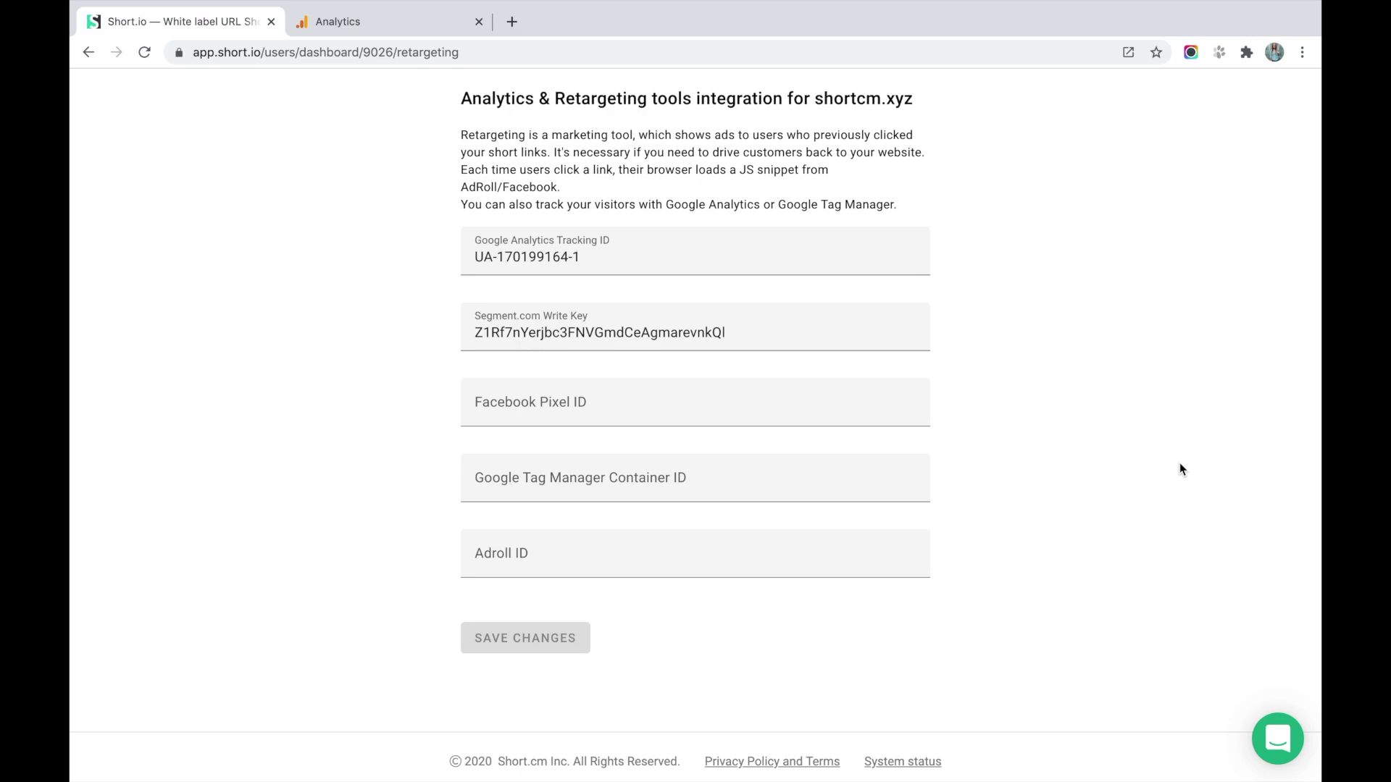
pyautogui.scroll(2, 1181, 469)
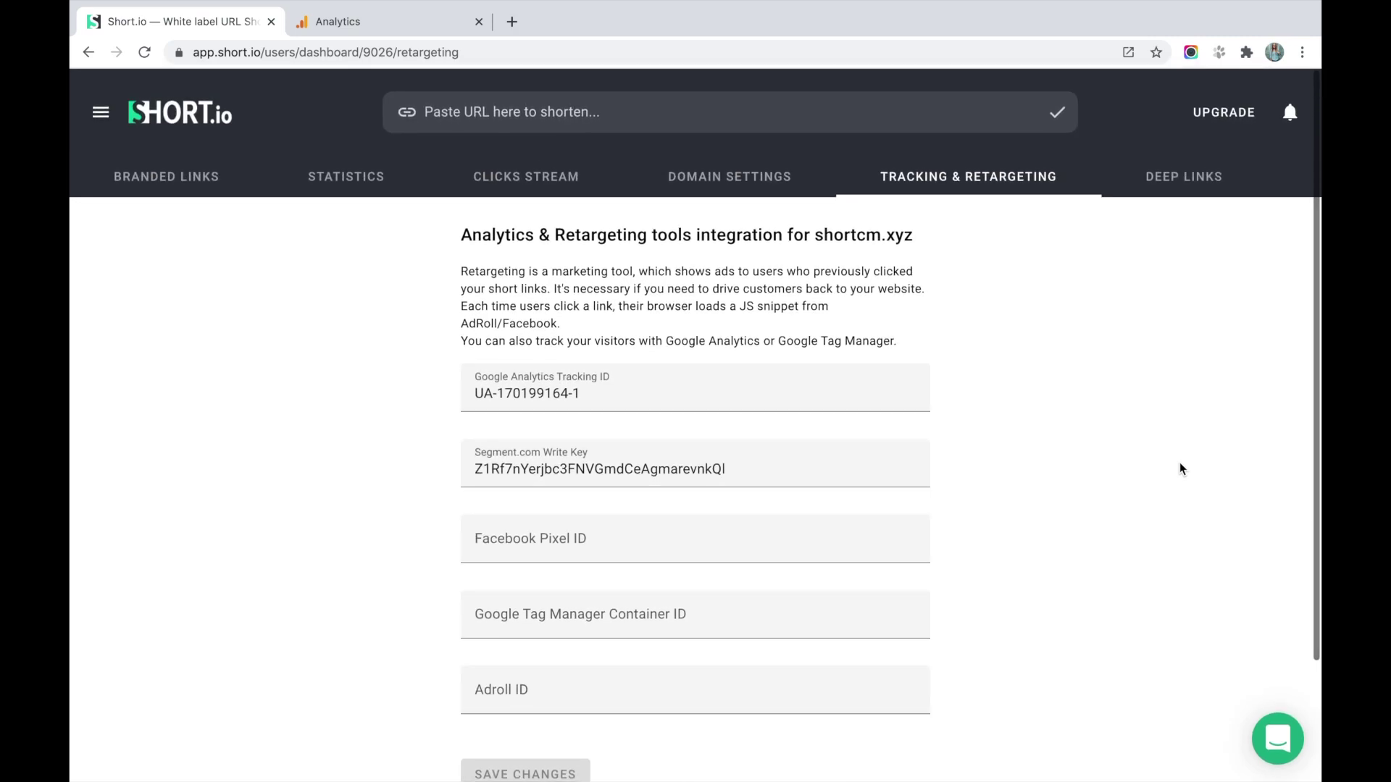
pyautogui.click(1187, 193)
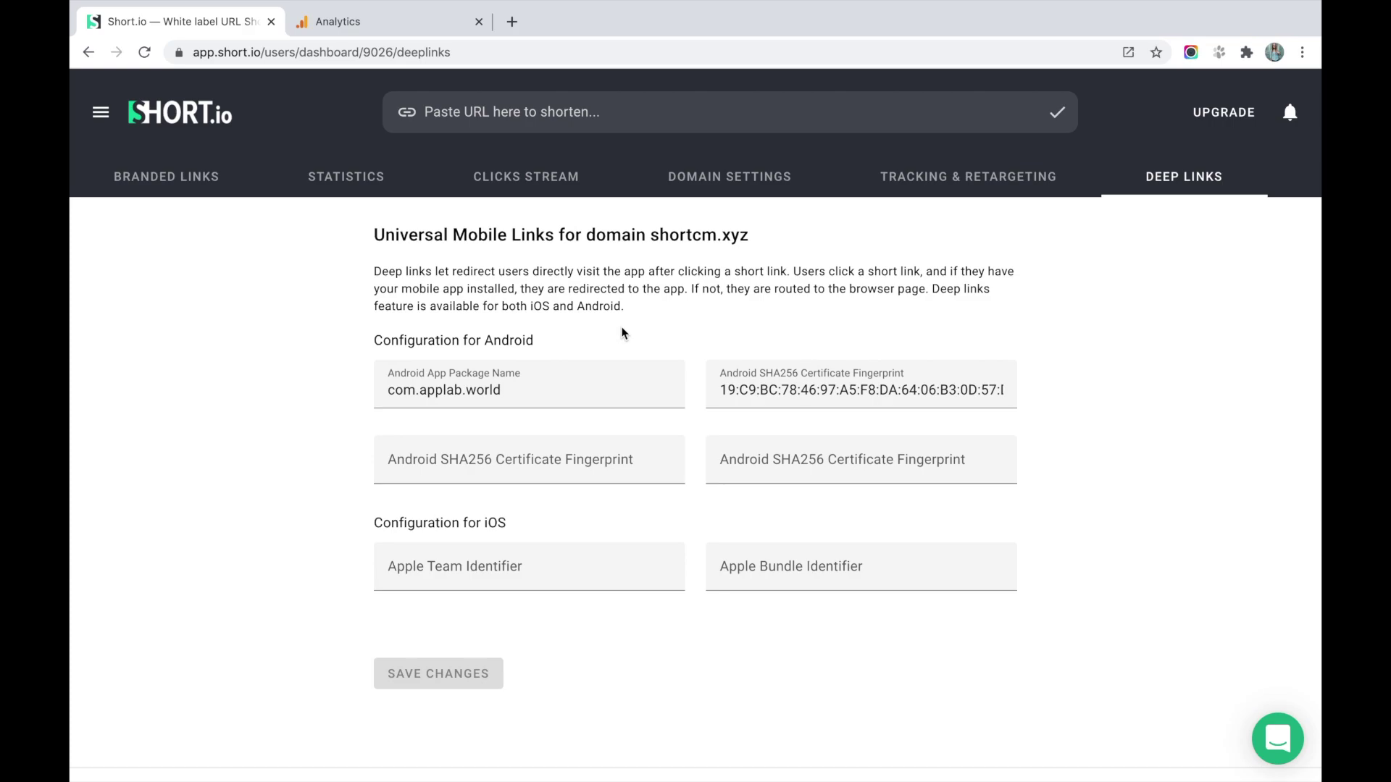
pyautogui.scroll(-1, 693, 335)
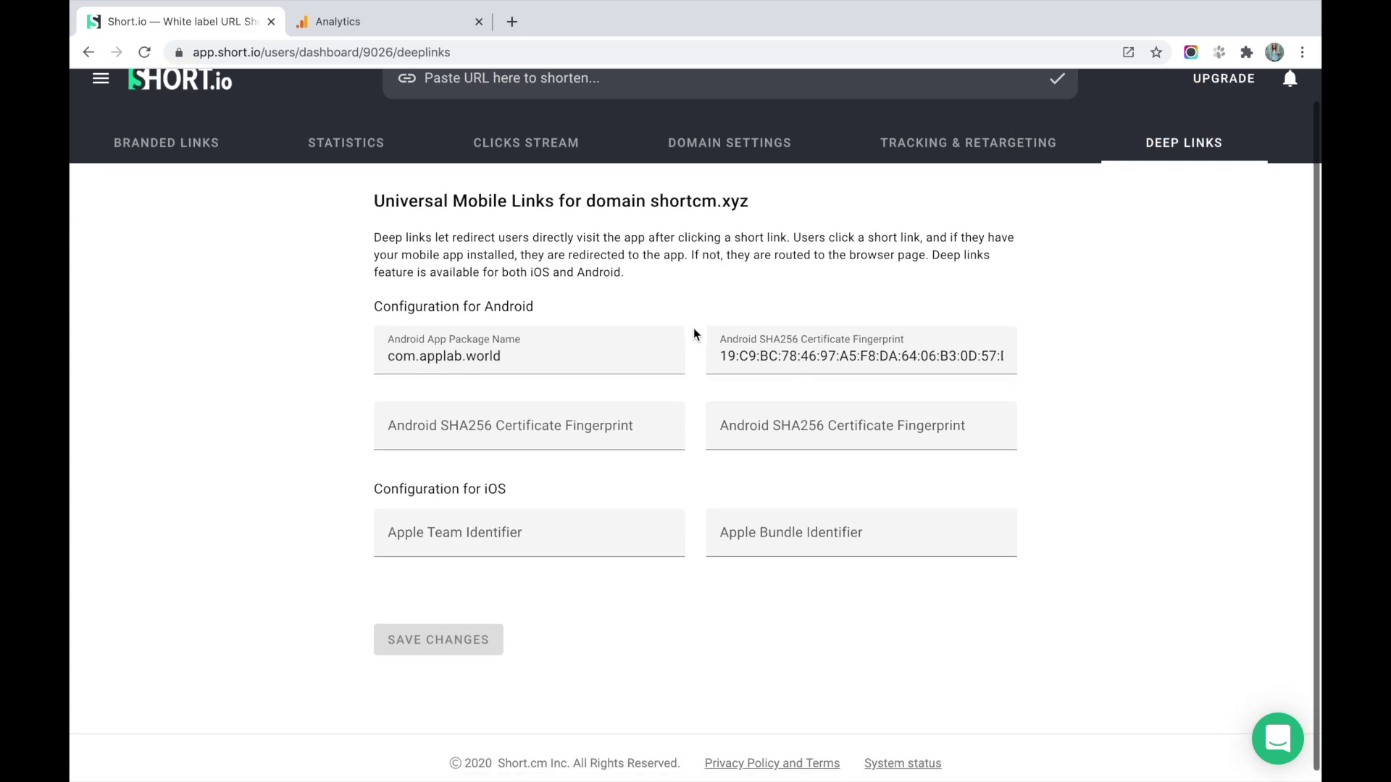
pyautogui.scroll(1, 694, 335)
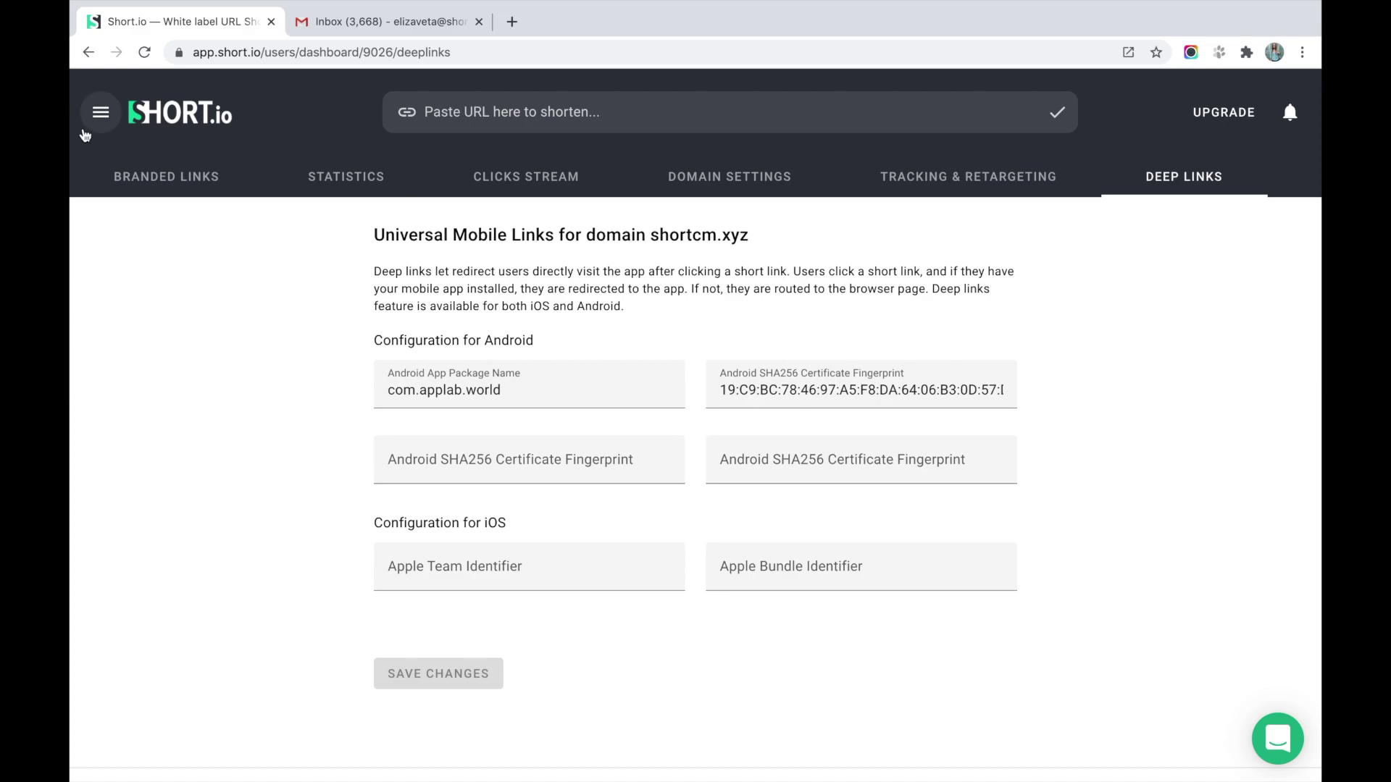
# Add your own domain short.business to Short.io as an empty short domain.
pyautogui.click(87, 132)
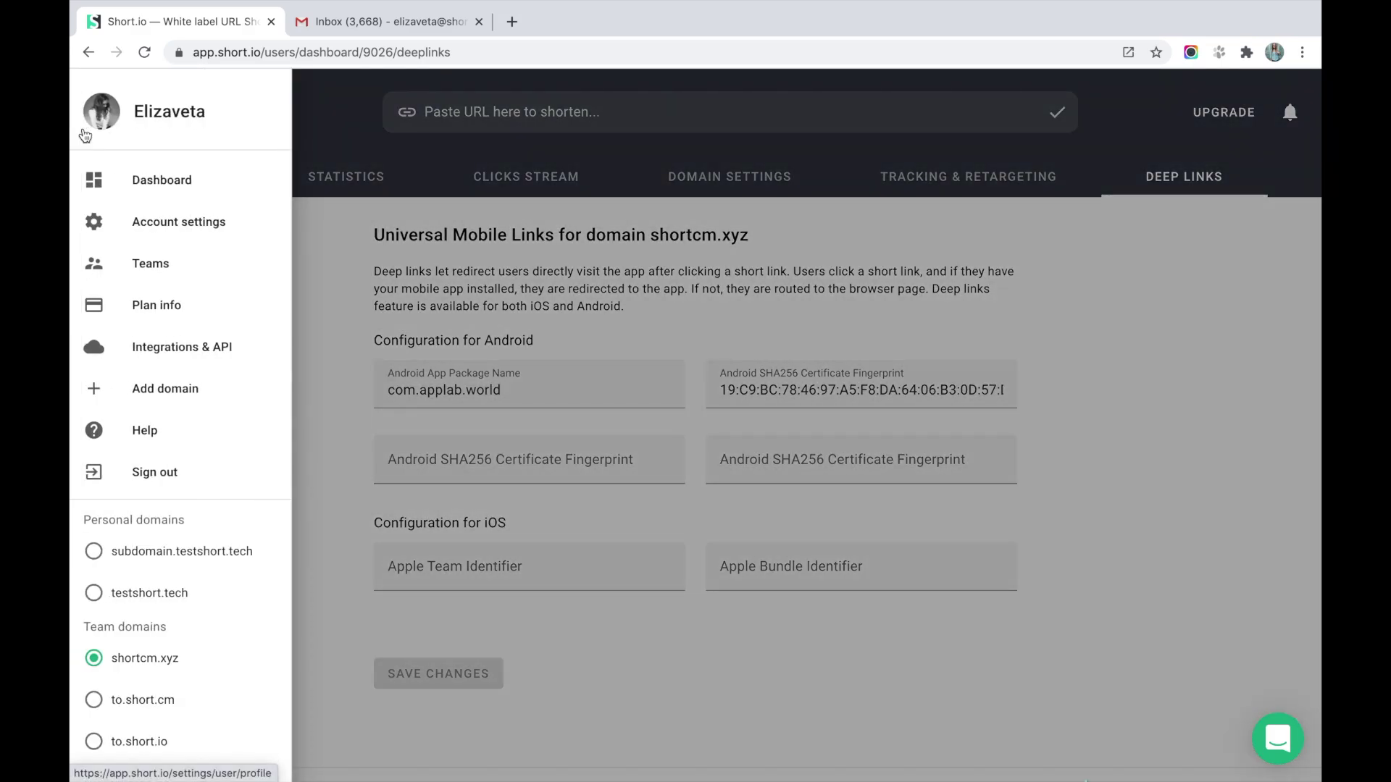
pyautogui.click(190, 400)
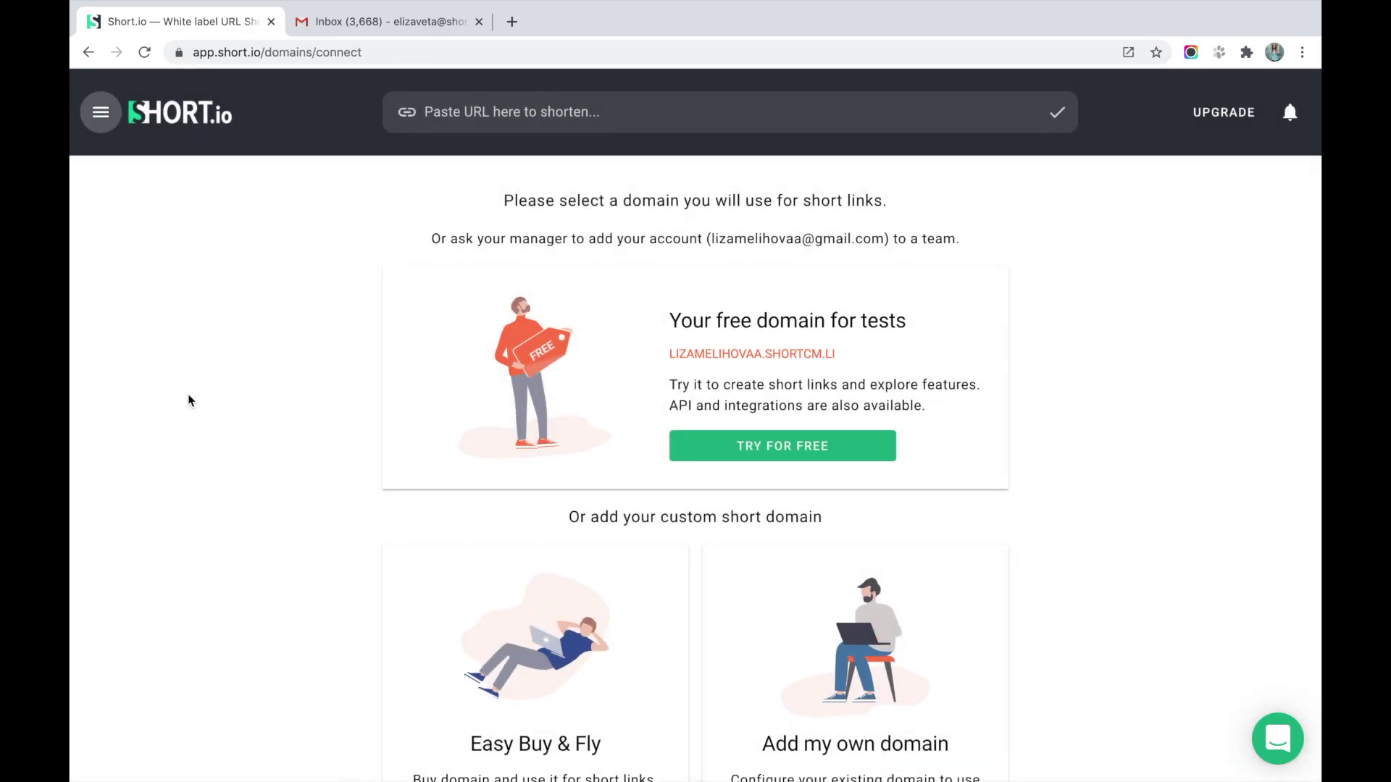
pyautogui.scroll(-2, 1138, 490)
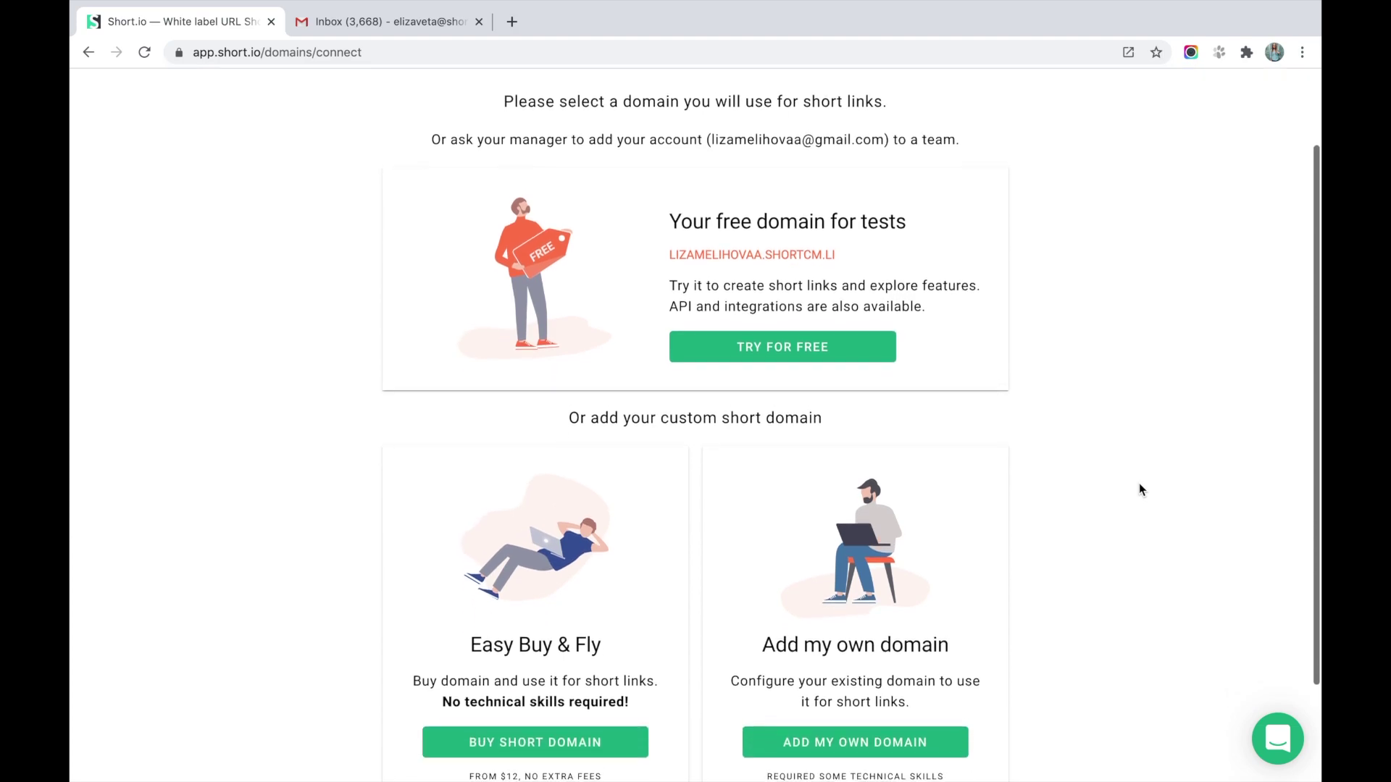
pyautogui.scroll(-2, 1138, 485)
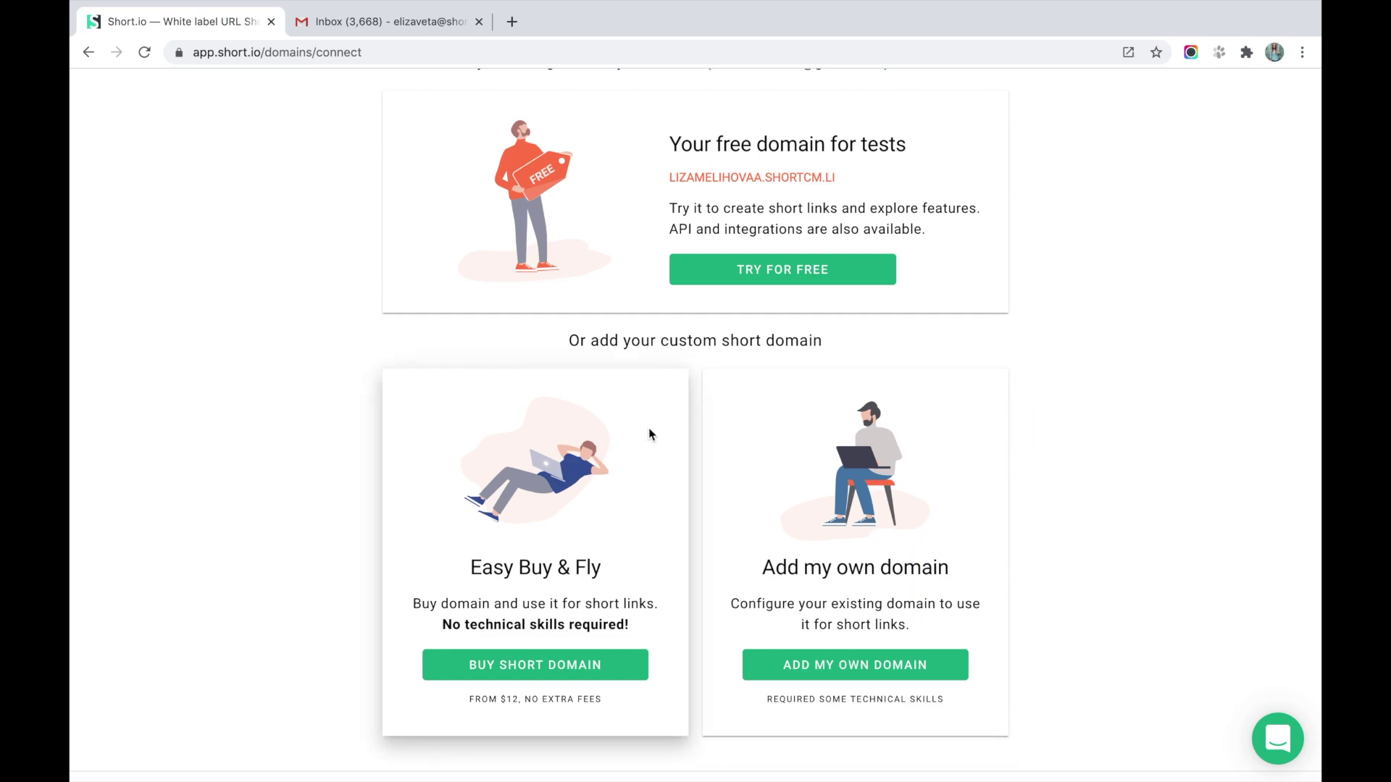
pyautogui.click(863, 676)
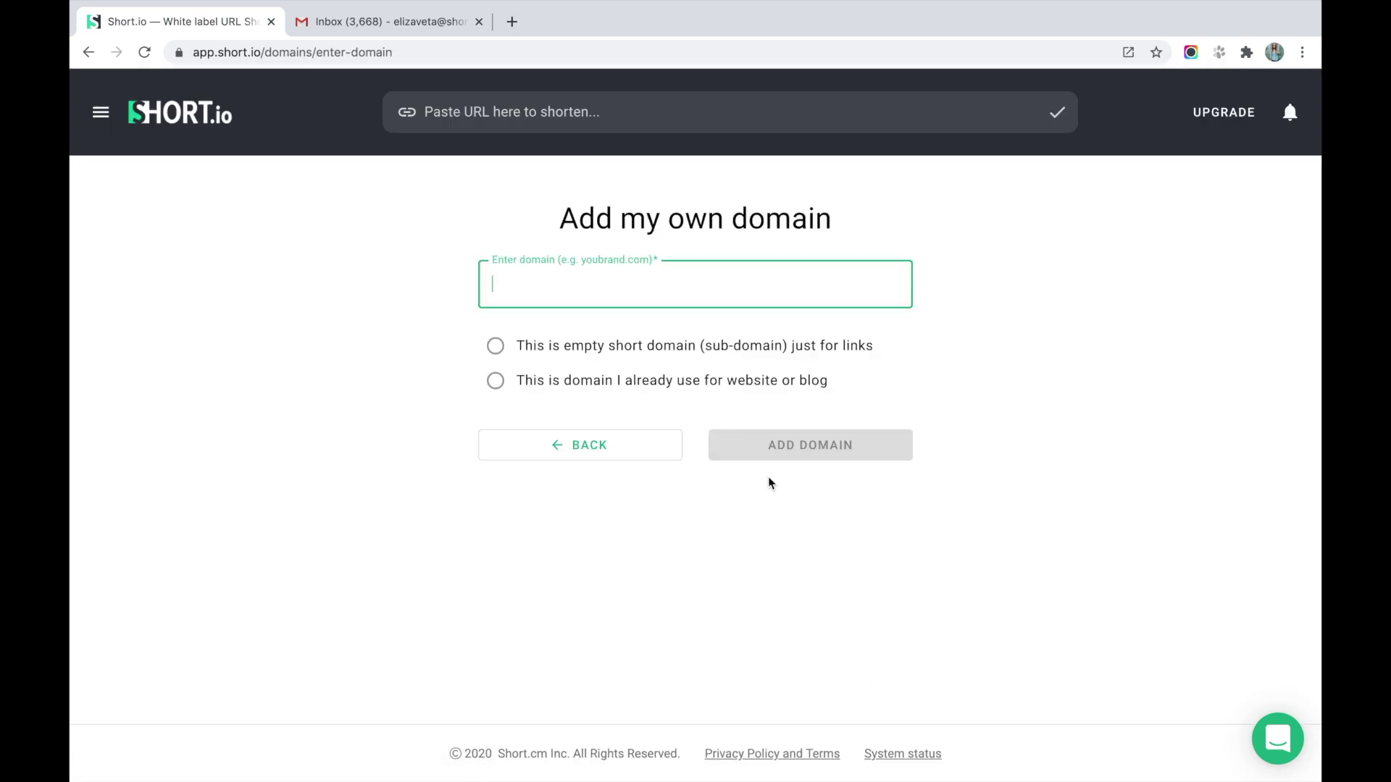
pyautogui.write('short.business')
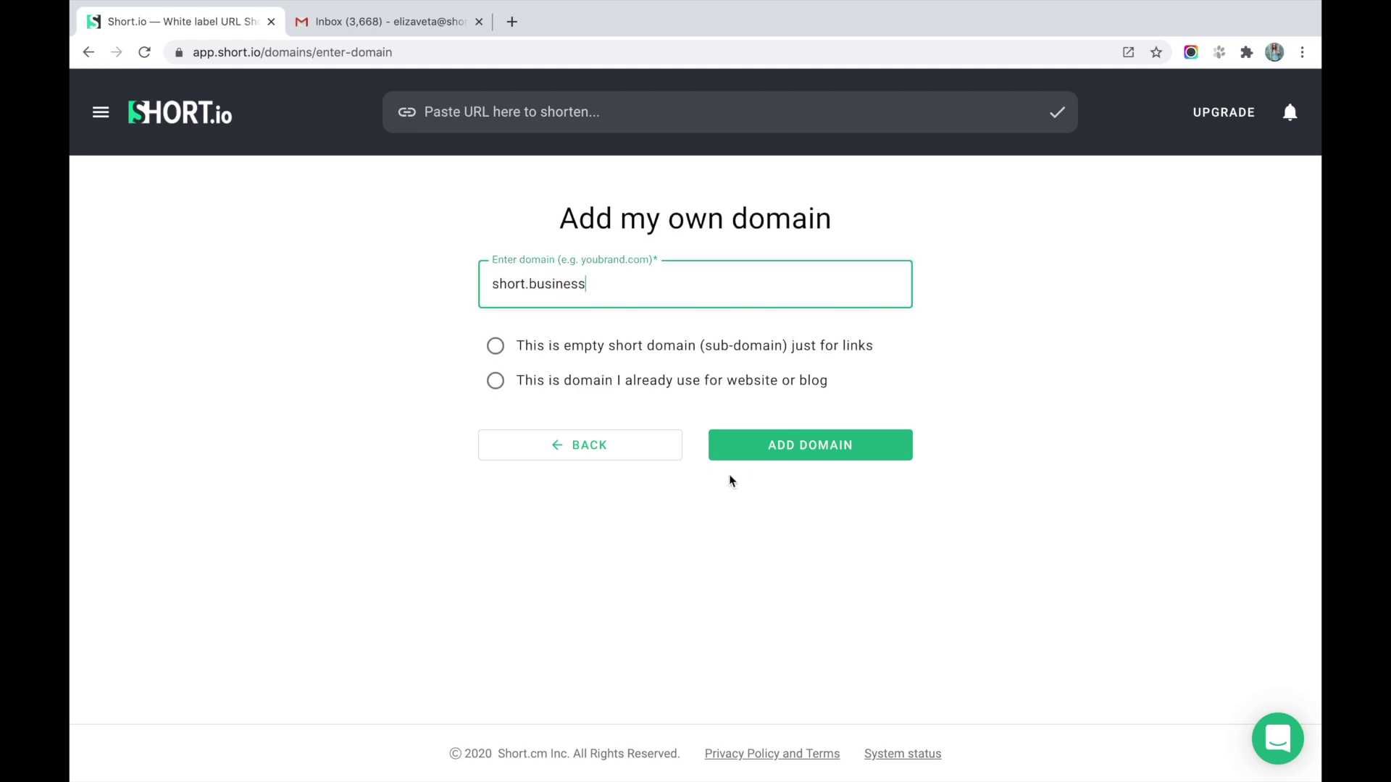
pyautogui.click(607, 347)
pyautogui.click(813, 449)
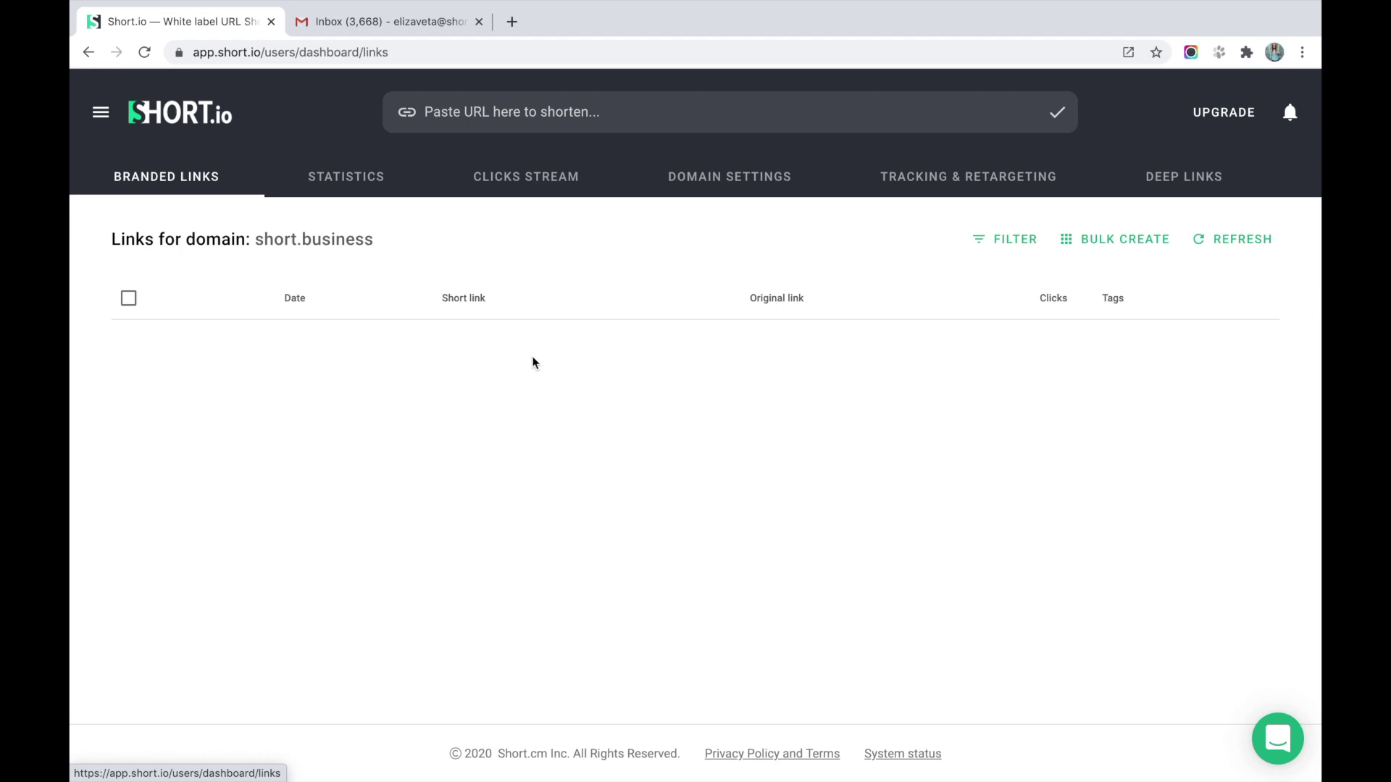
# Create a team called DemoTeam in the Teams settings.
pyautogui.click(101, 113)
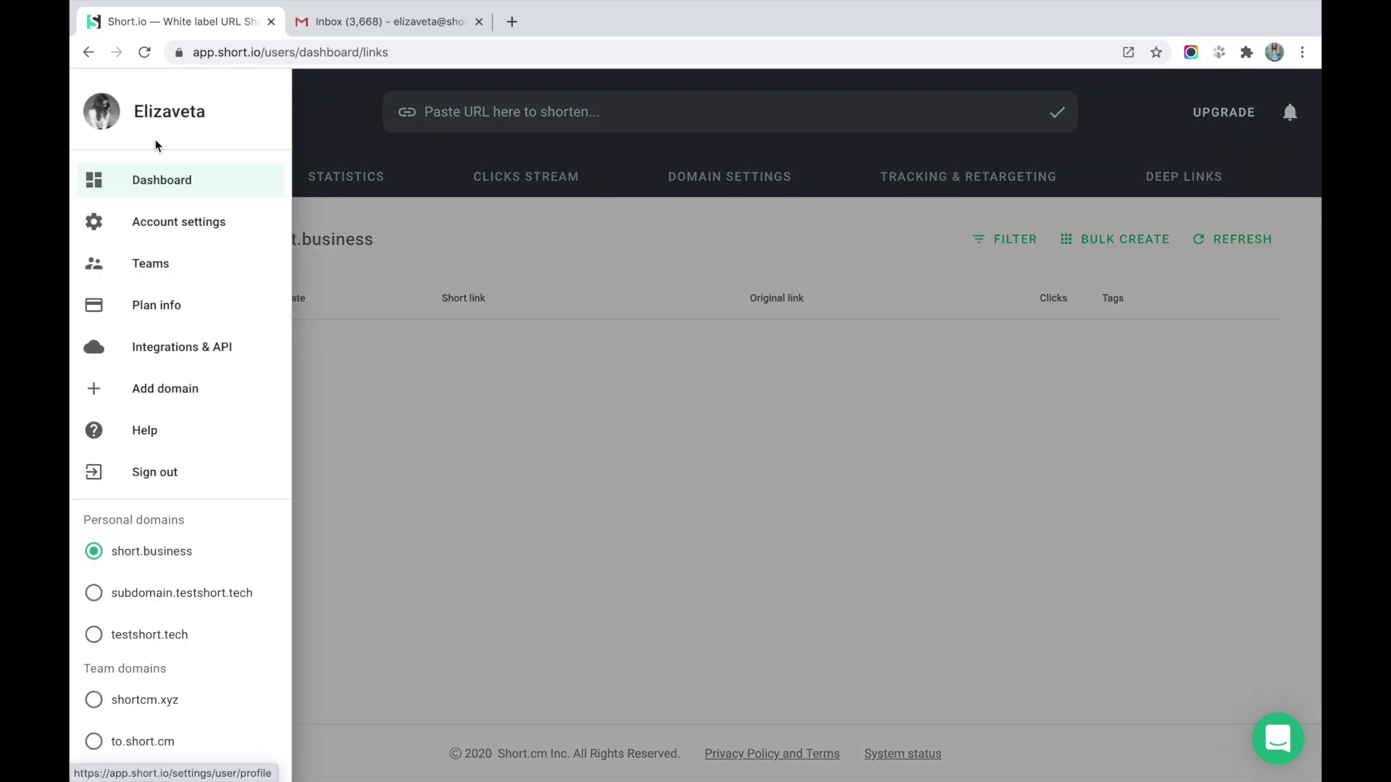
pyautogui.click(161, 268)
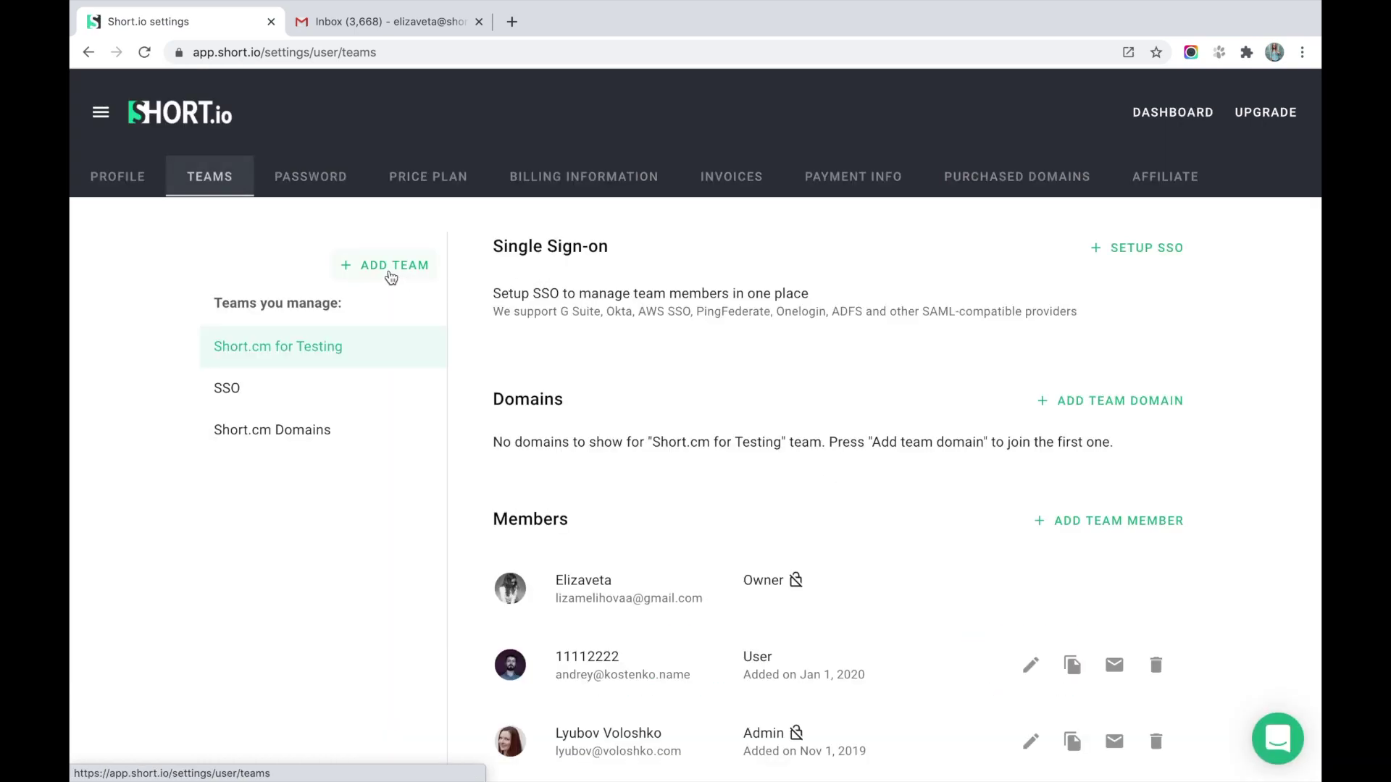
pyautogui.click(390, 267)
pyautogui.write('DemoTea')
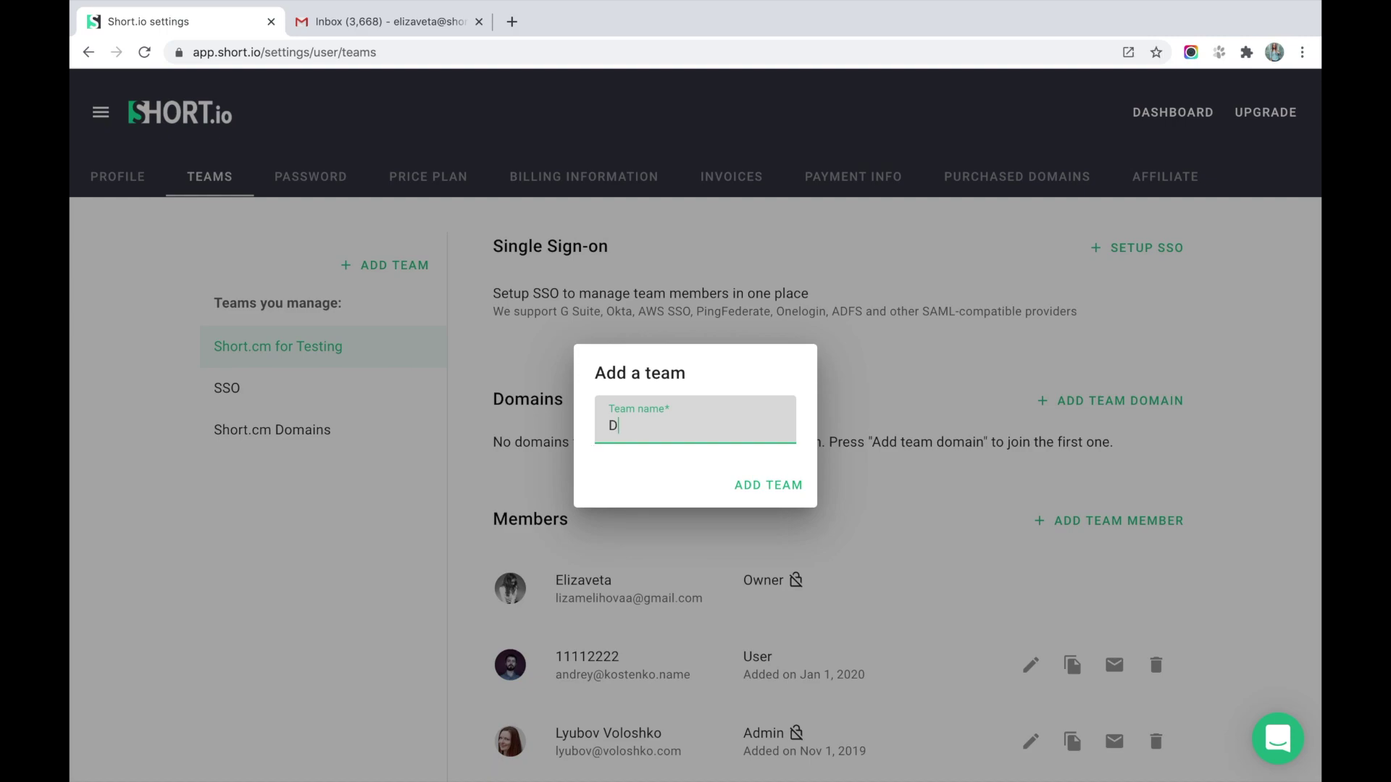
pyautogui.write('m')
pyautogui.click(786, 499)
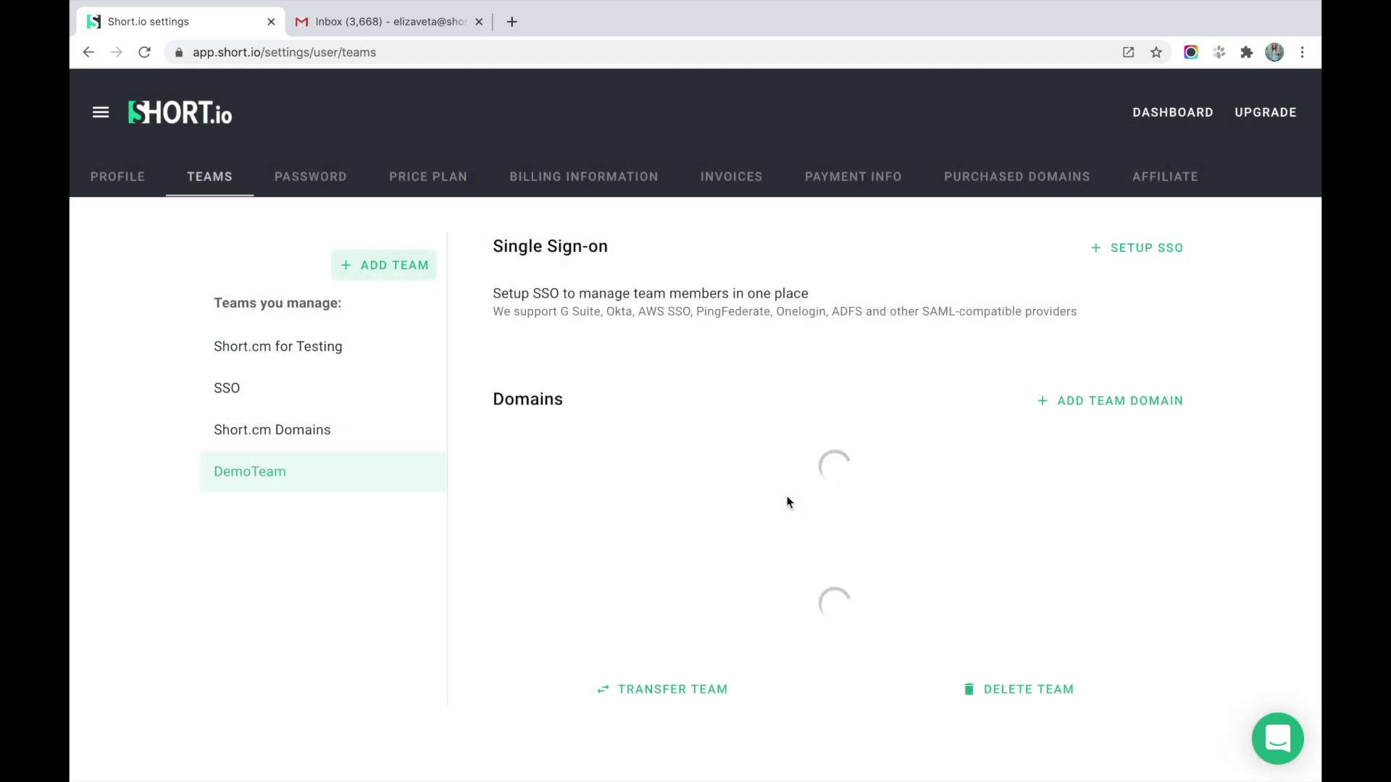
pyautogui.scroll(-1, 788, 502)
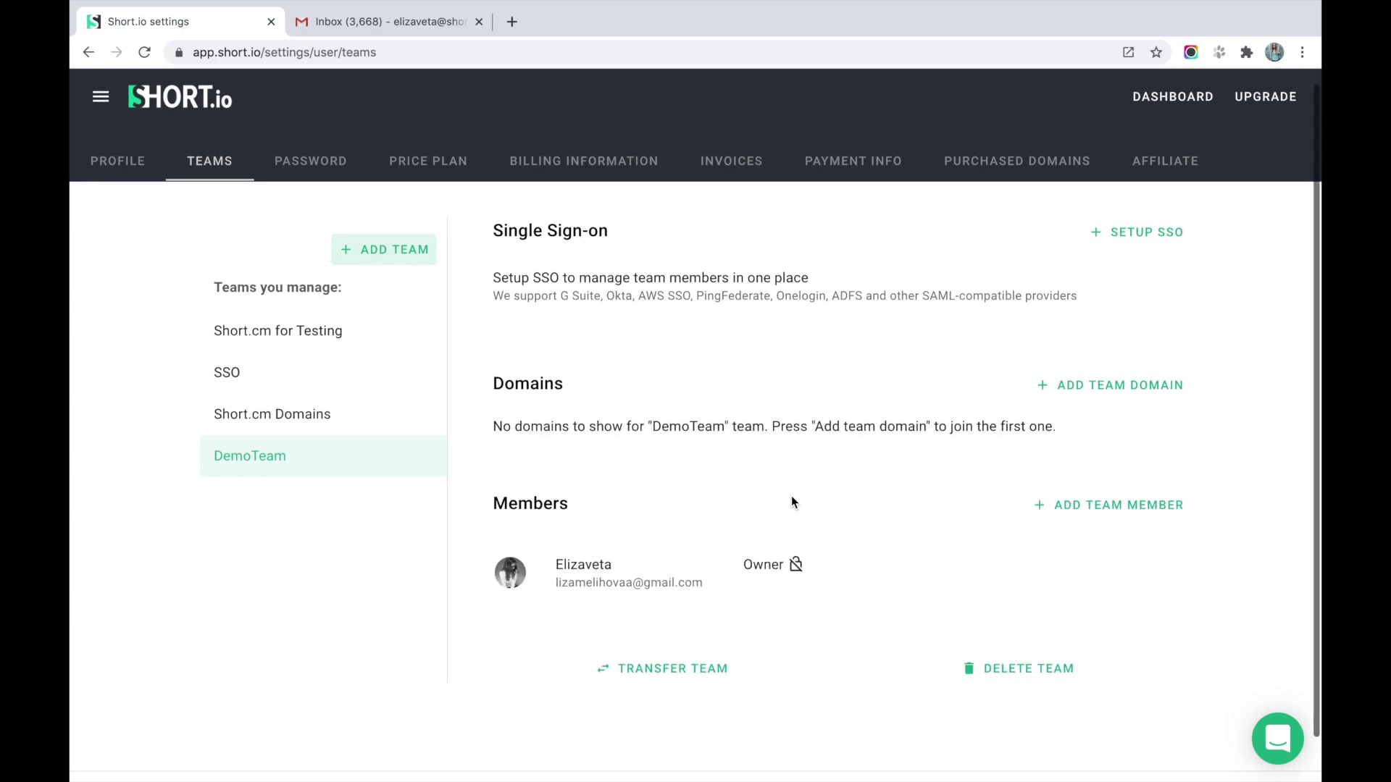
# Invite a new DemoTeam member by their e-mail address with the Admin role.
pyautogui.click(1077, 512)
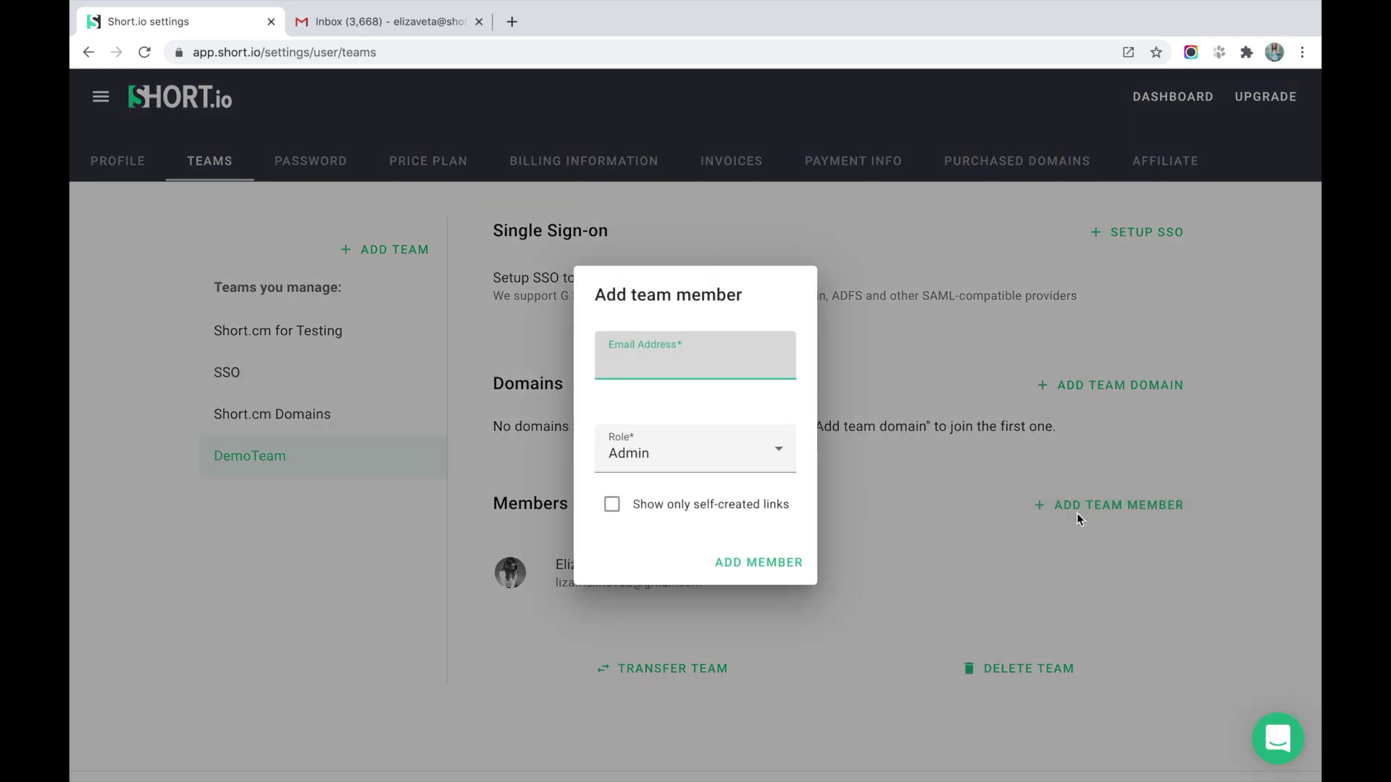
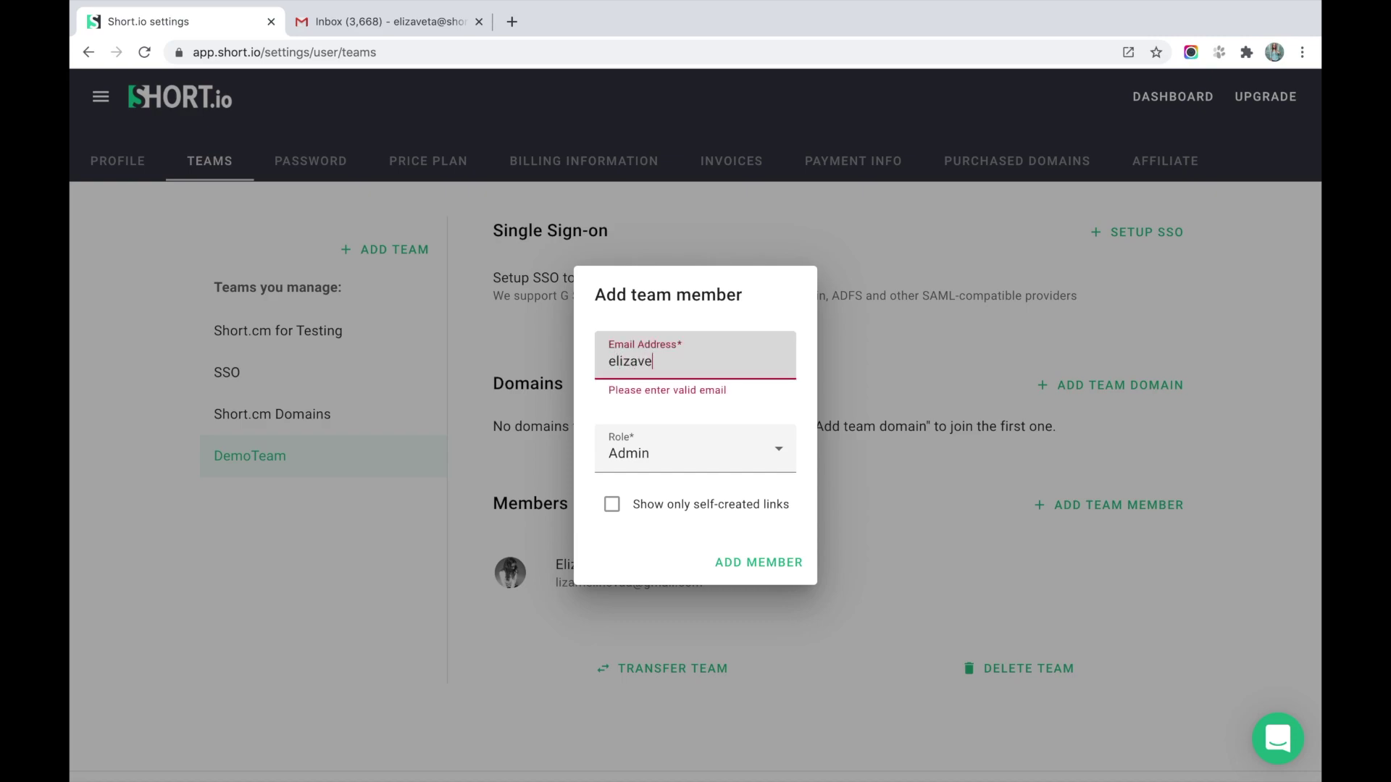
pyautogui.click(787, 444)
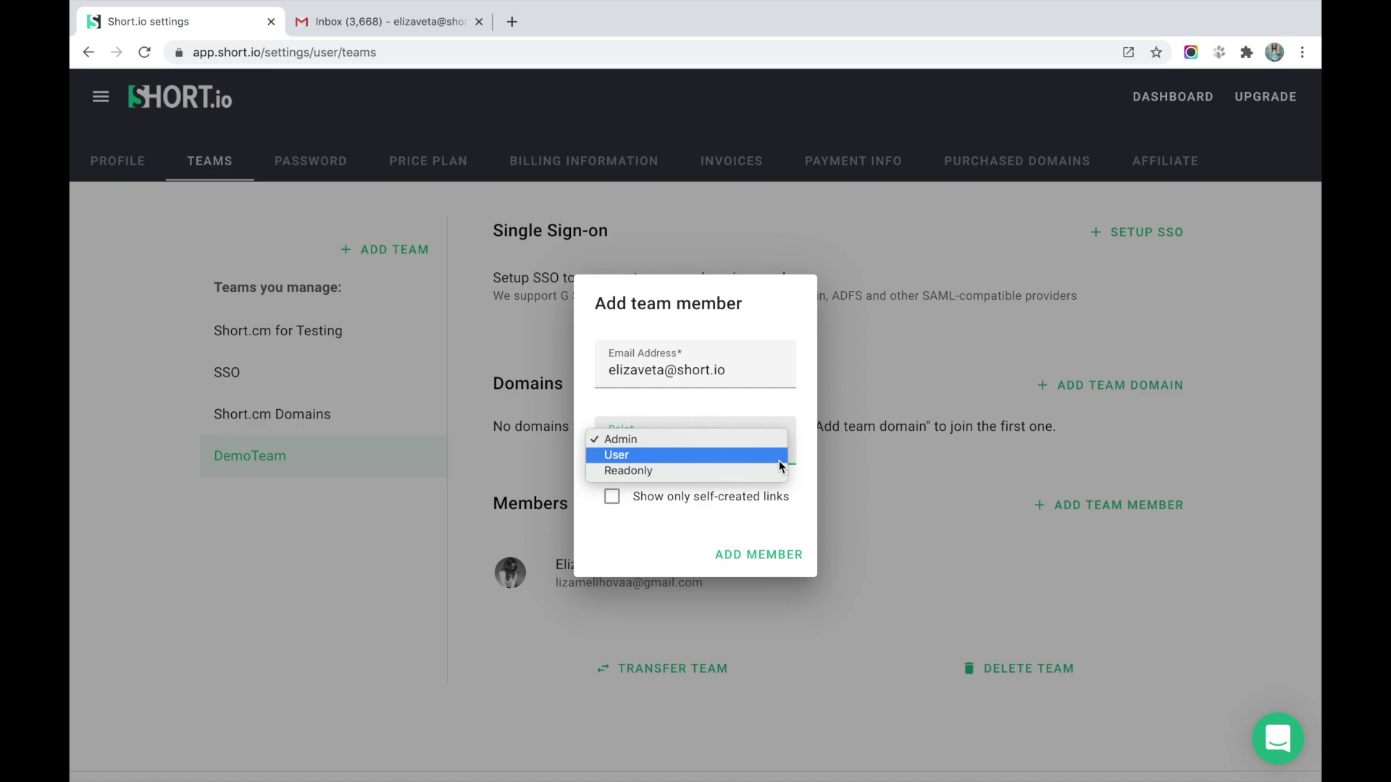
pyautogui.click(779, 464)
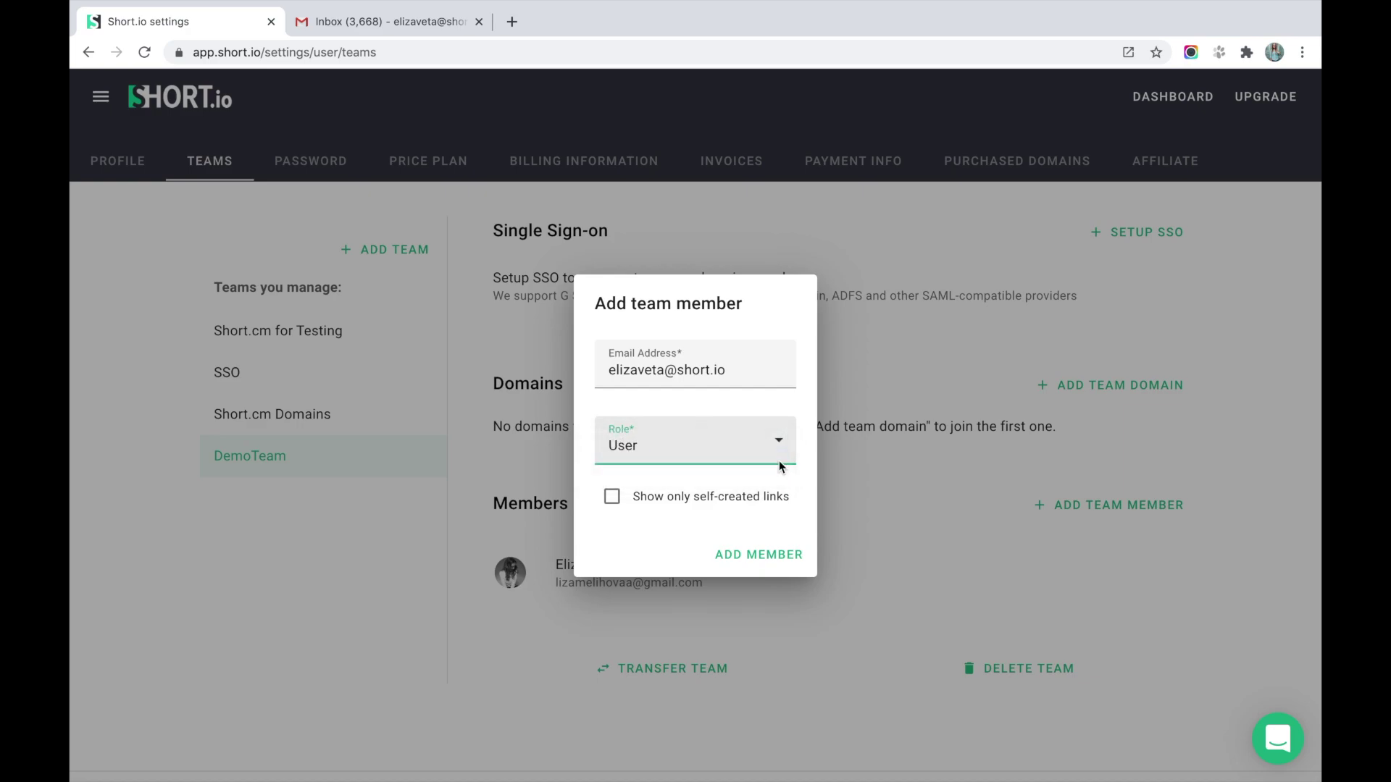
pyautogui.click(612, 497)
pyautogui.click(724, 447)
pyautogui.click(692, 431)
pyautogui.click(769, 570)
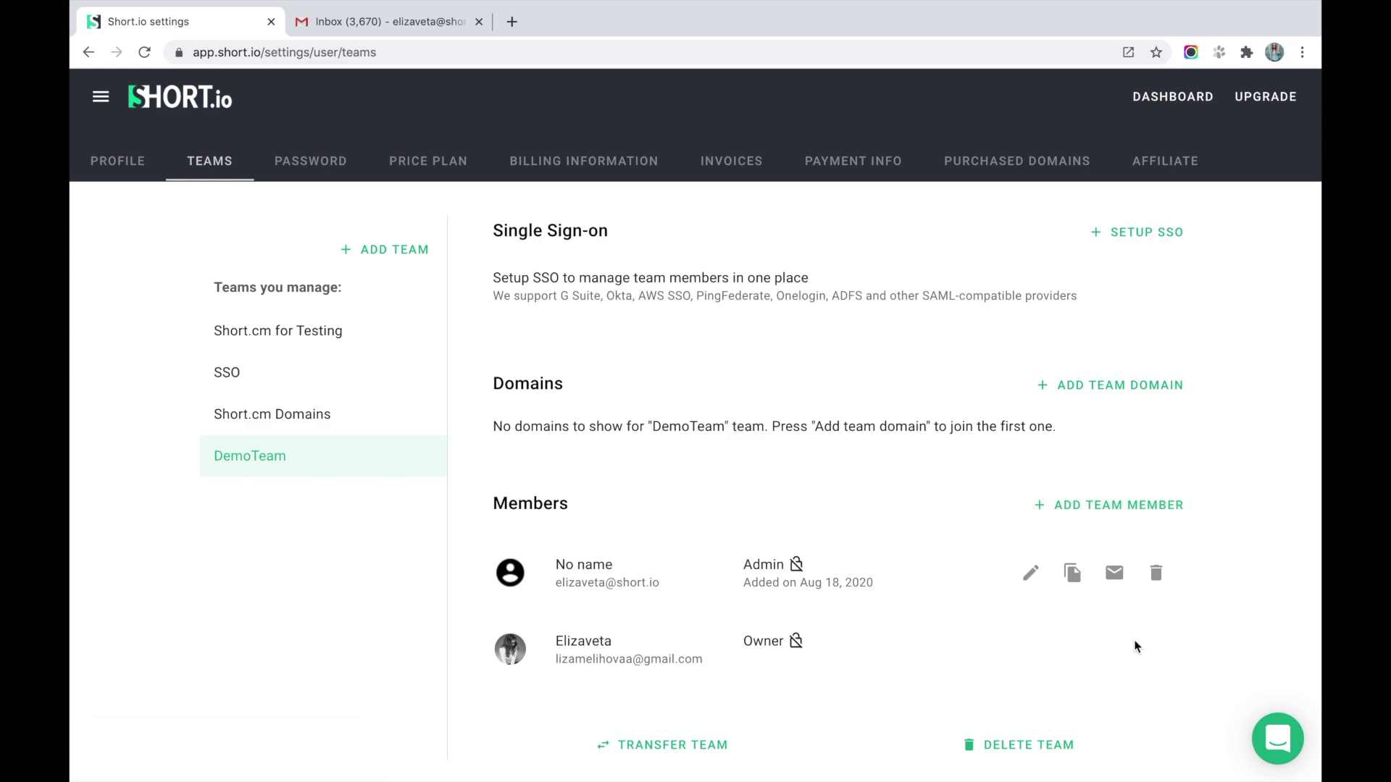
pyautogui.click(421, 22)
# Open the team invitation e-mail in Gmail and follow it to the create-password page.
pyautogui.click(607, 179)
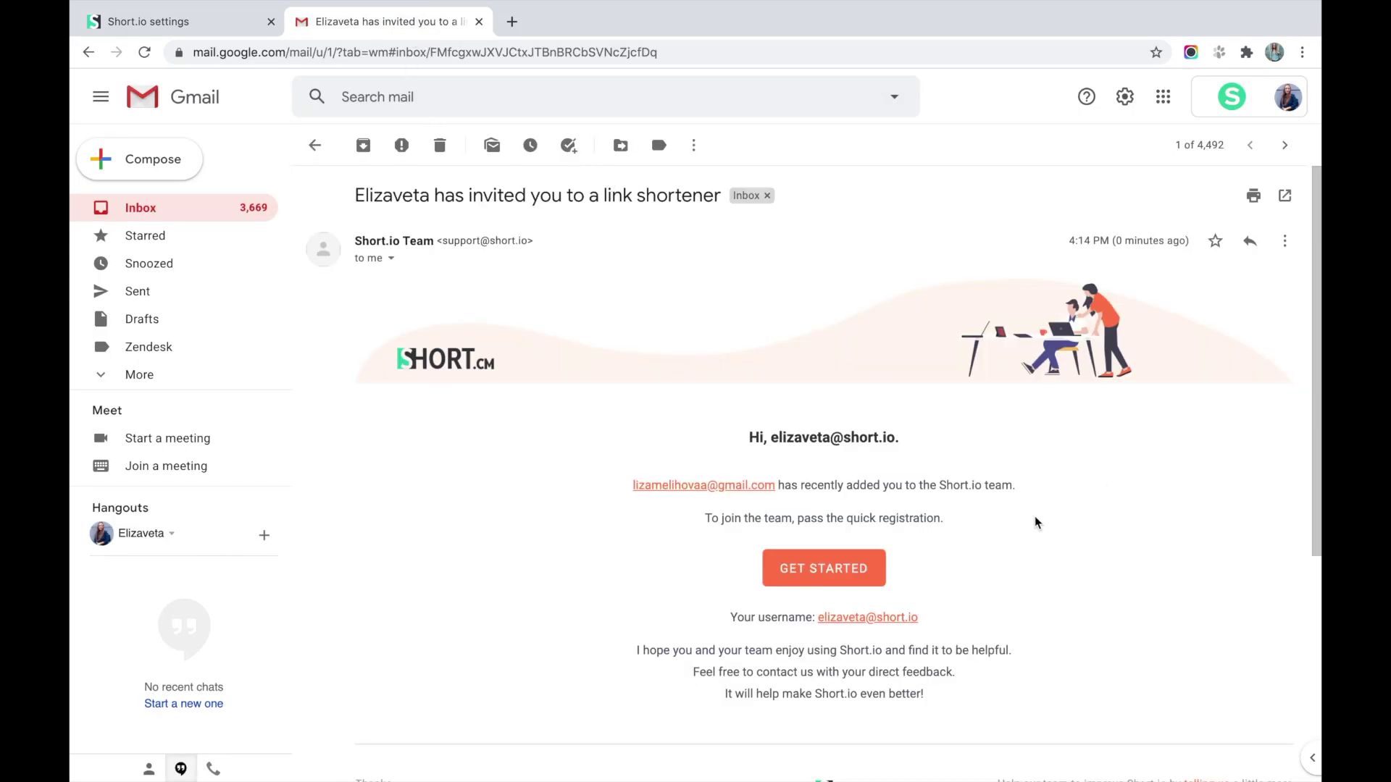
pyautogui.click(844, 570)
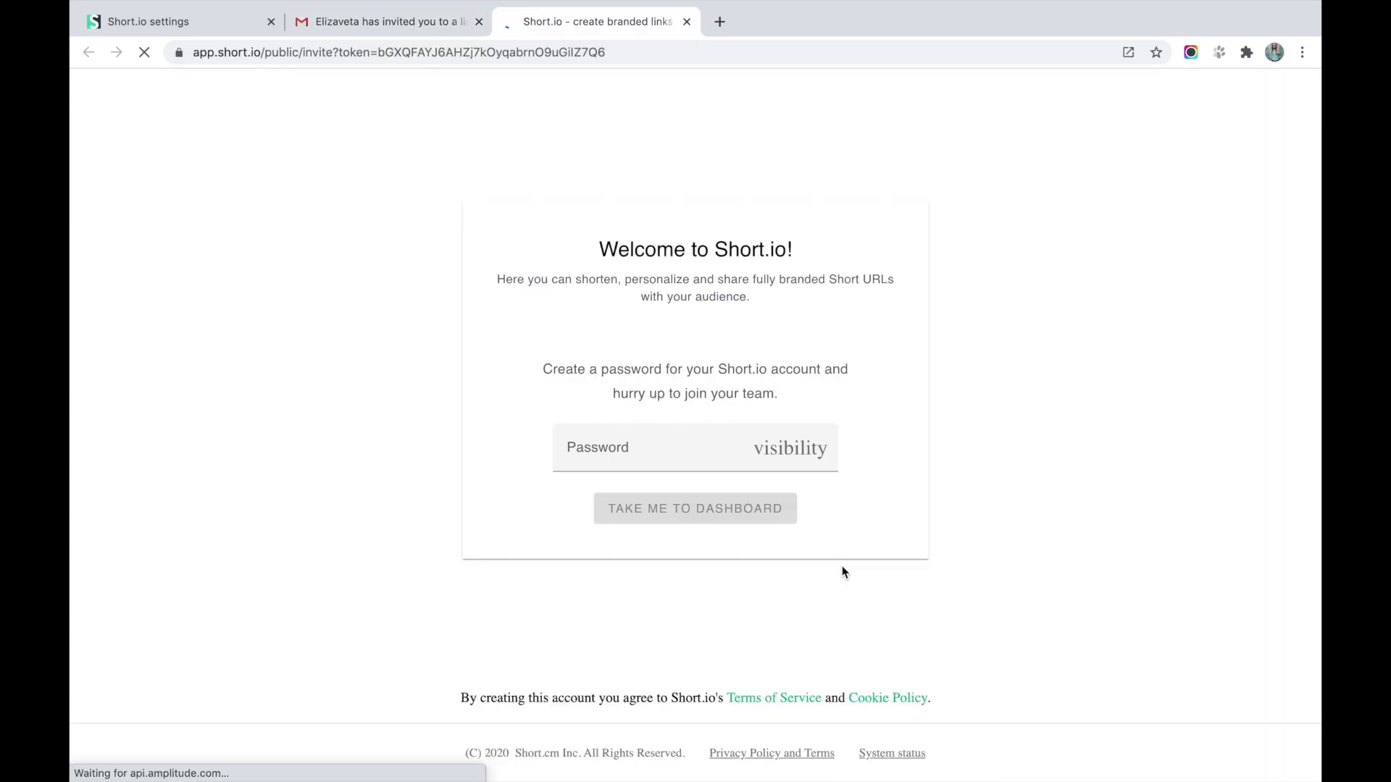
pyautogui.click(733, 456)
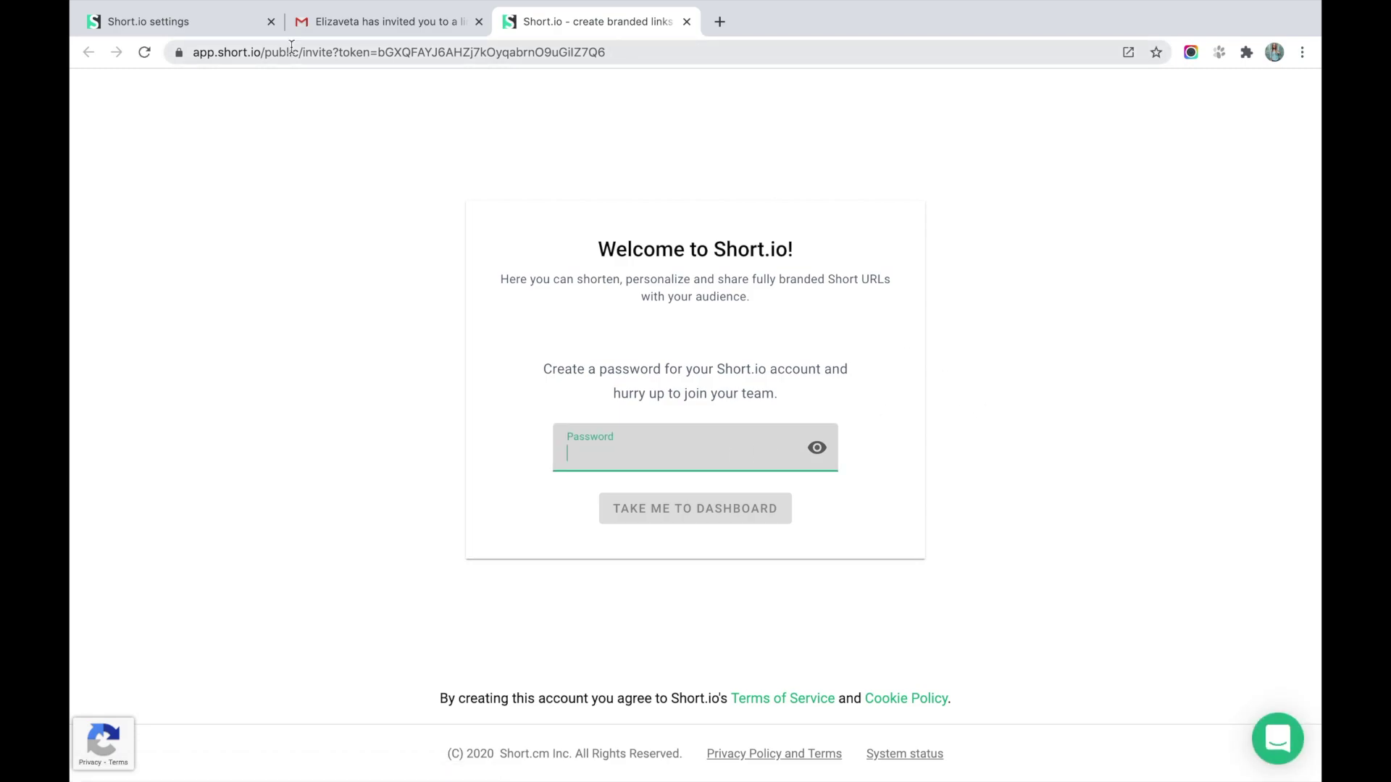
pyautogui.click(219, 30)
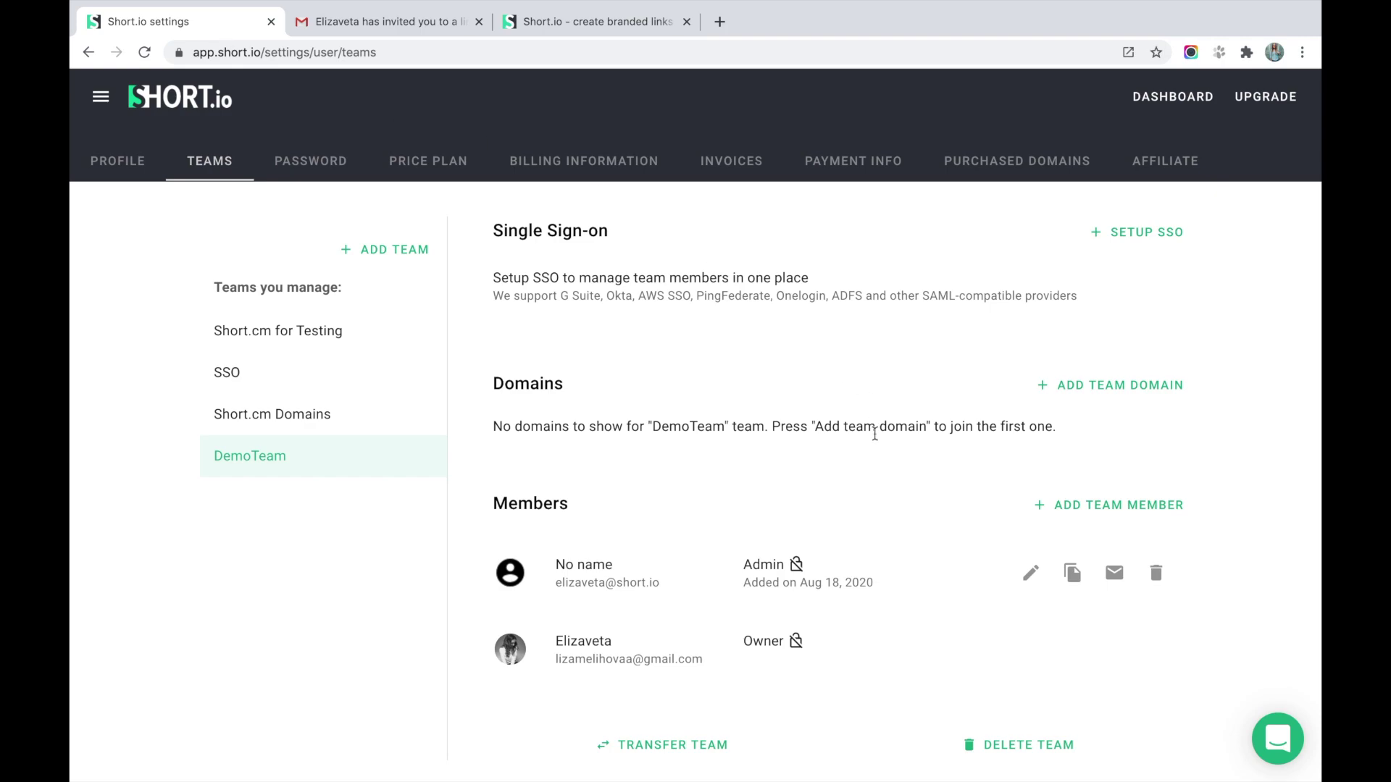
# Add short.business as DemoTeam's team domain.
pyautogui.click(1106, 402)
pyautogui.click(791, 434)
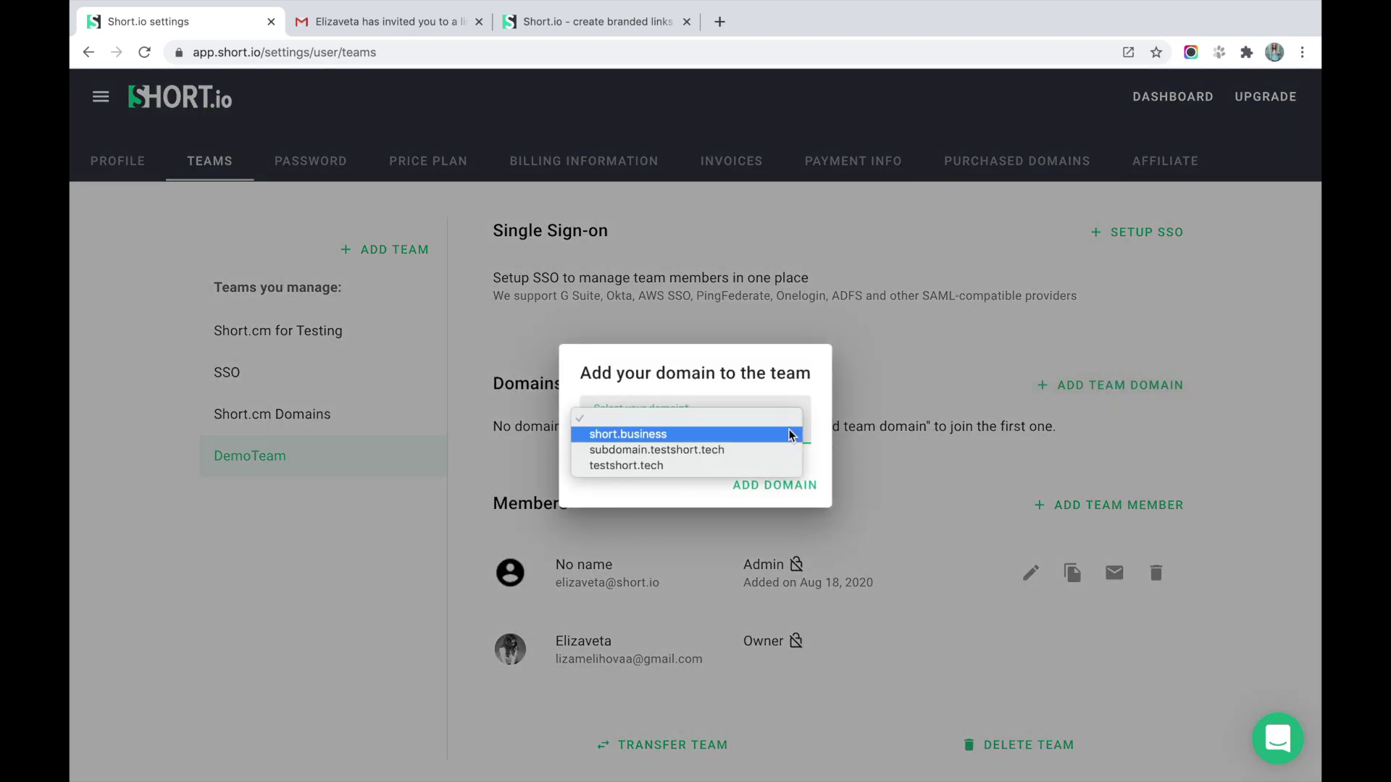
pyautogui.click(745, 433)
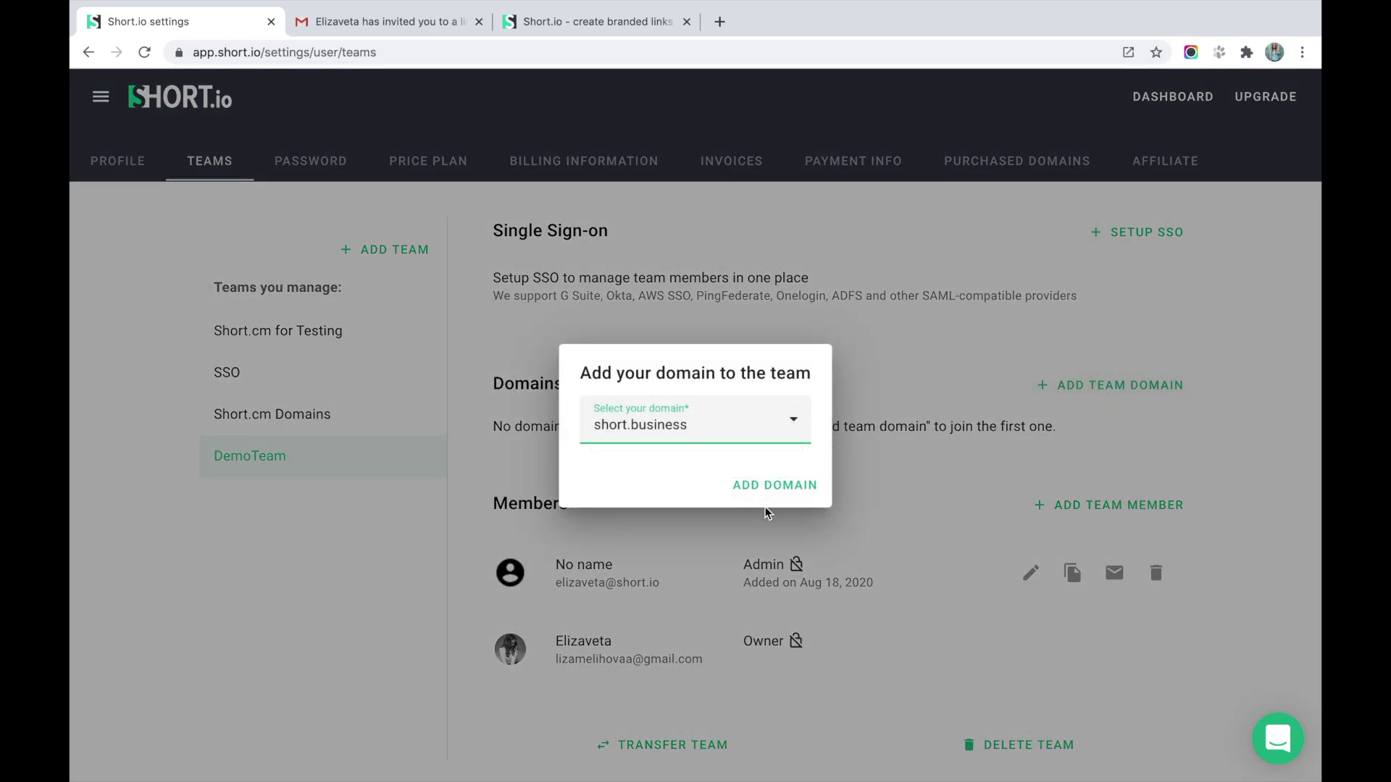
pyautogui.click(768, 487)
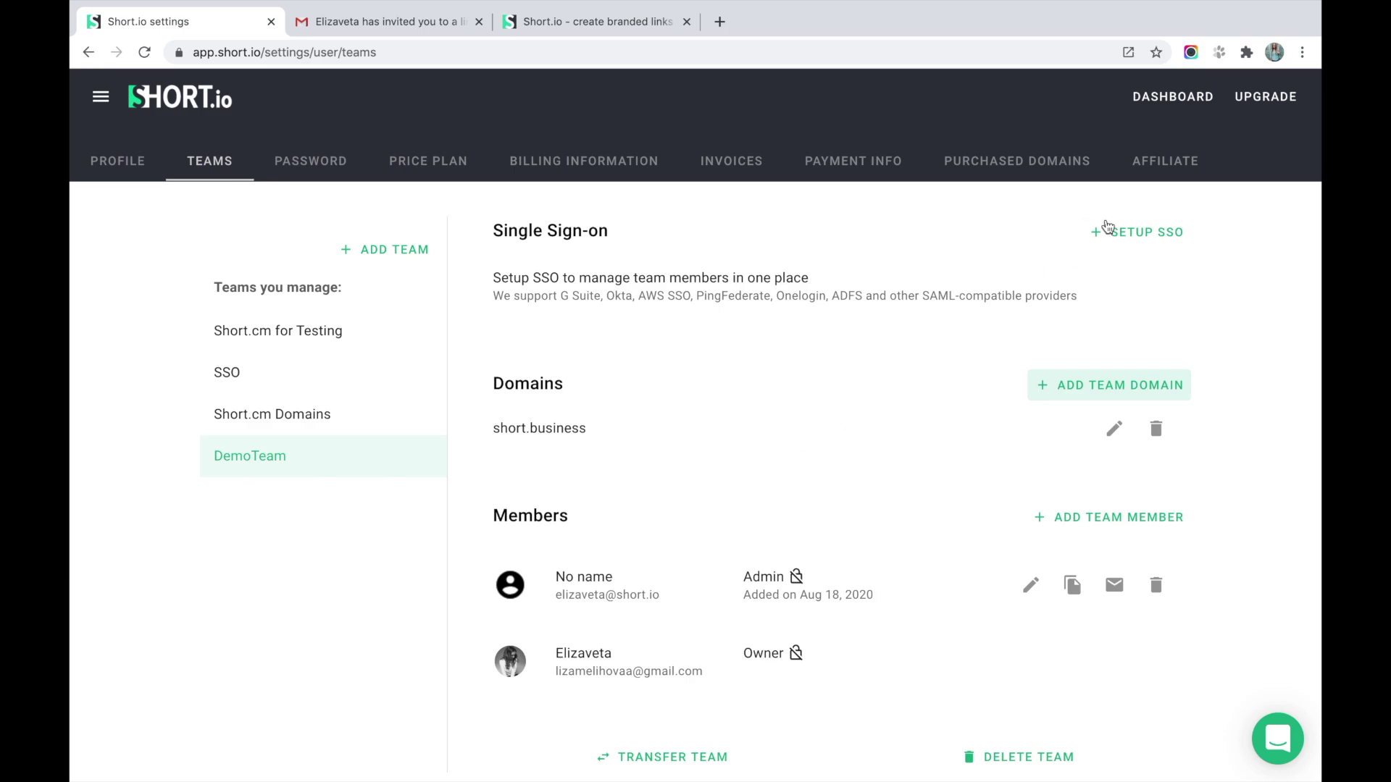
# Set up G Suite single sign-on for DemoTeam with connection identifier 'shortio'.
pyautogui.click(1125, 230)
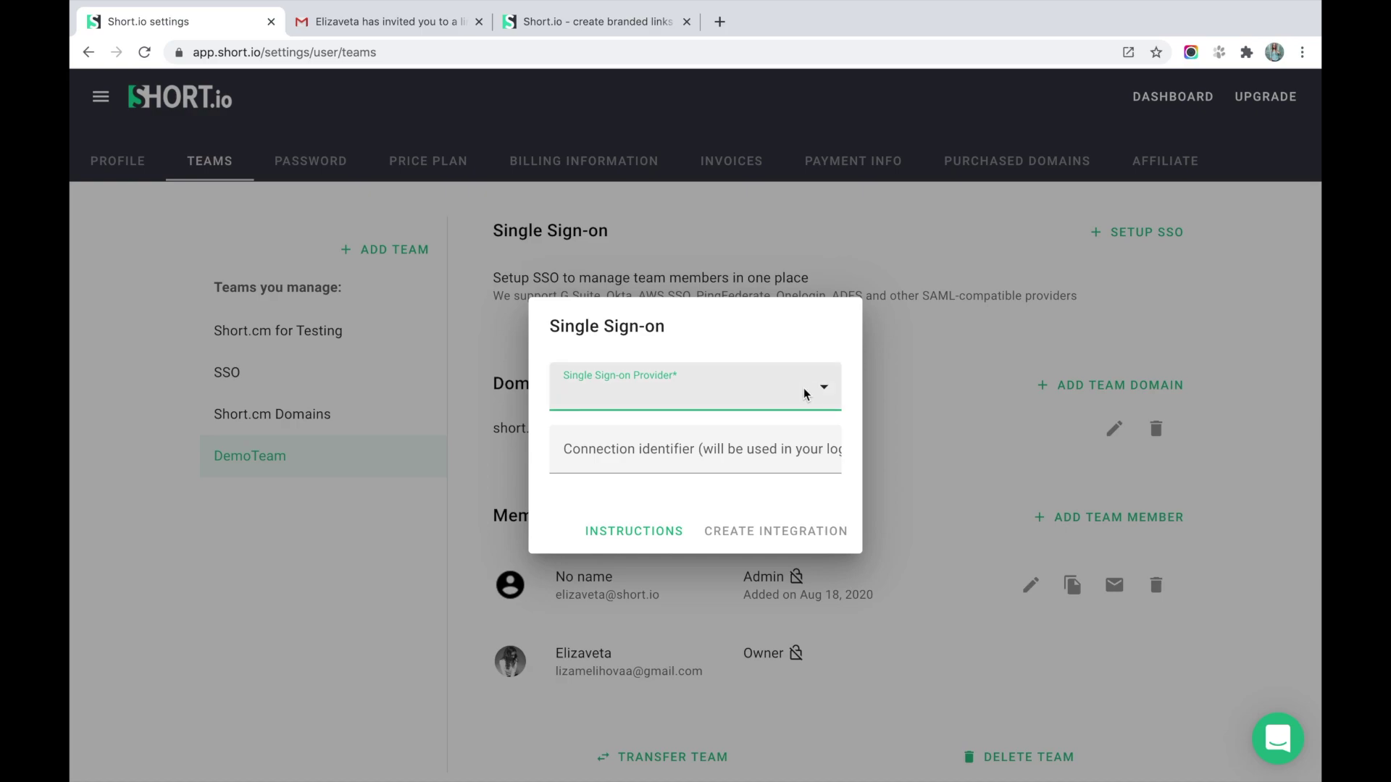
pyautogui.click(825, 393)
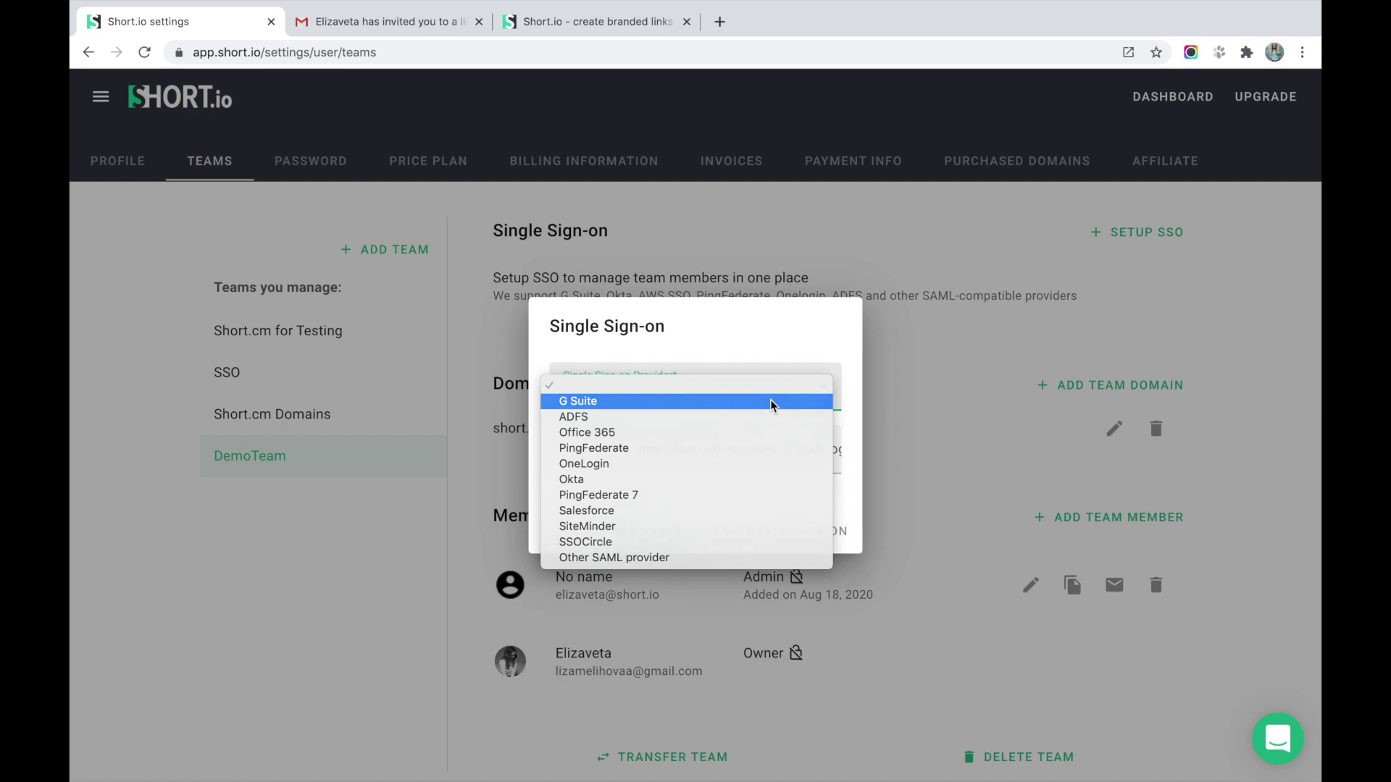
pyautogui.click(772, 404)
pyautogui.click(674, 456)
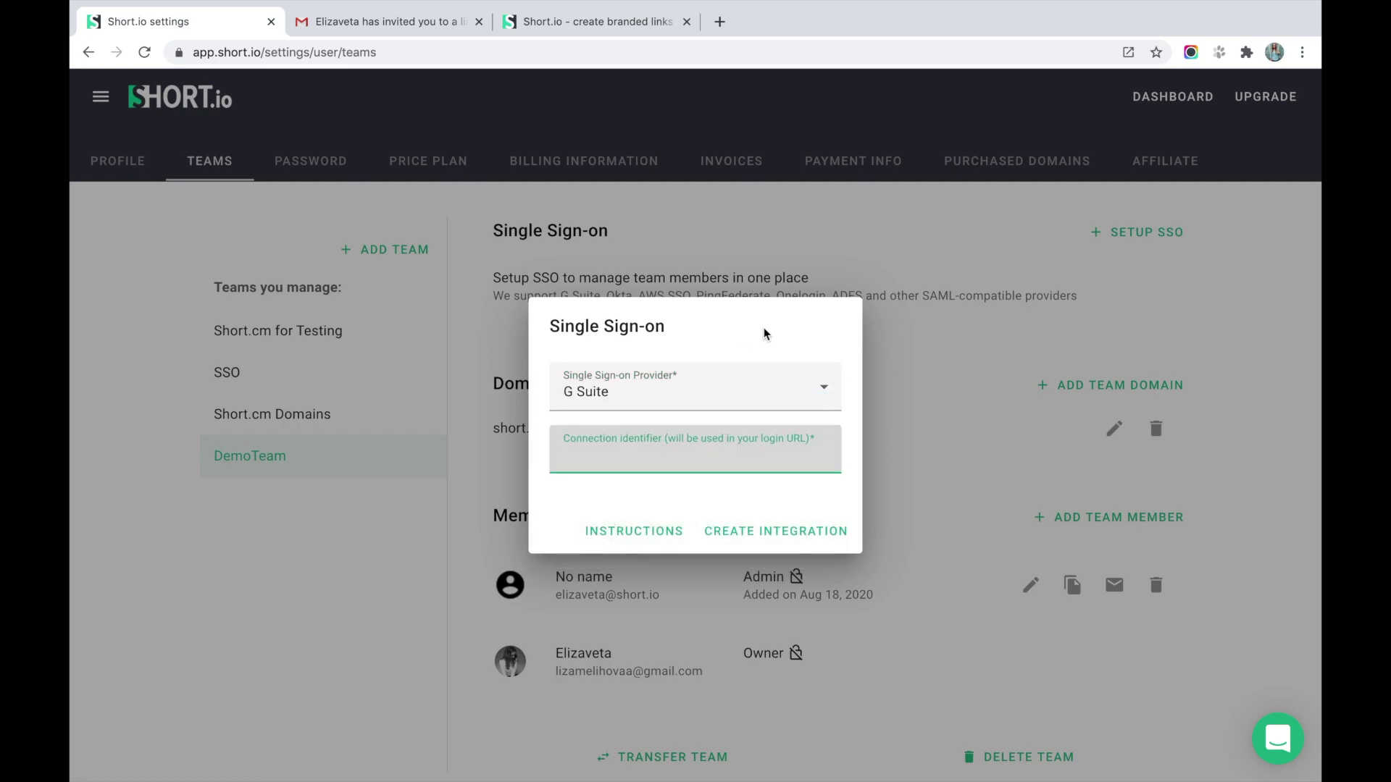
pyautogui.write('shortio')
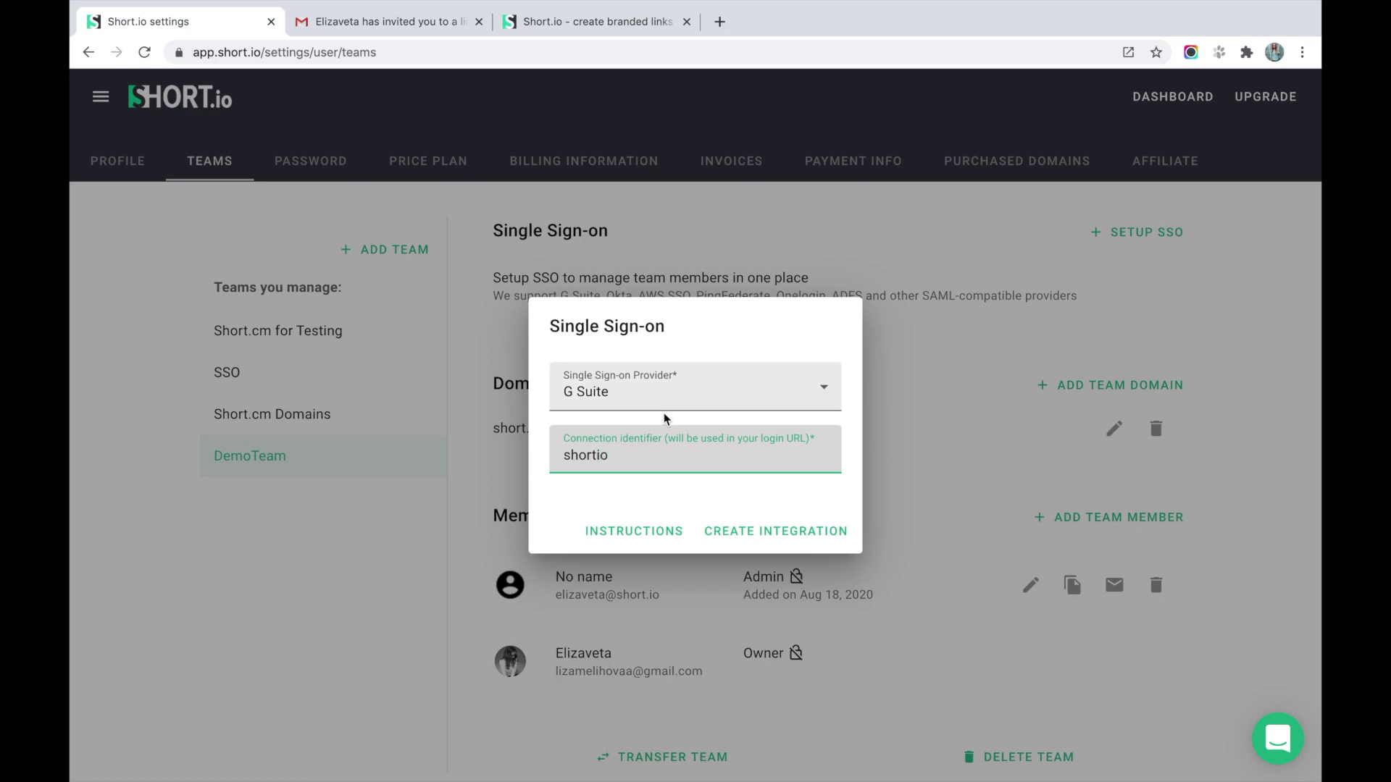
pyautogui.click(624, 479)
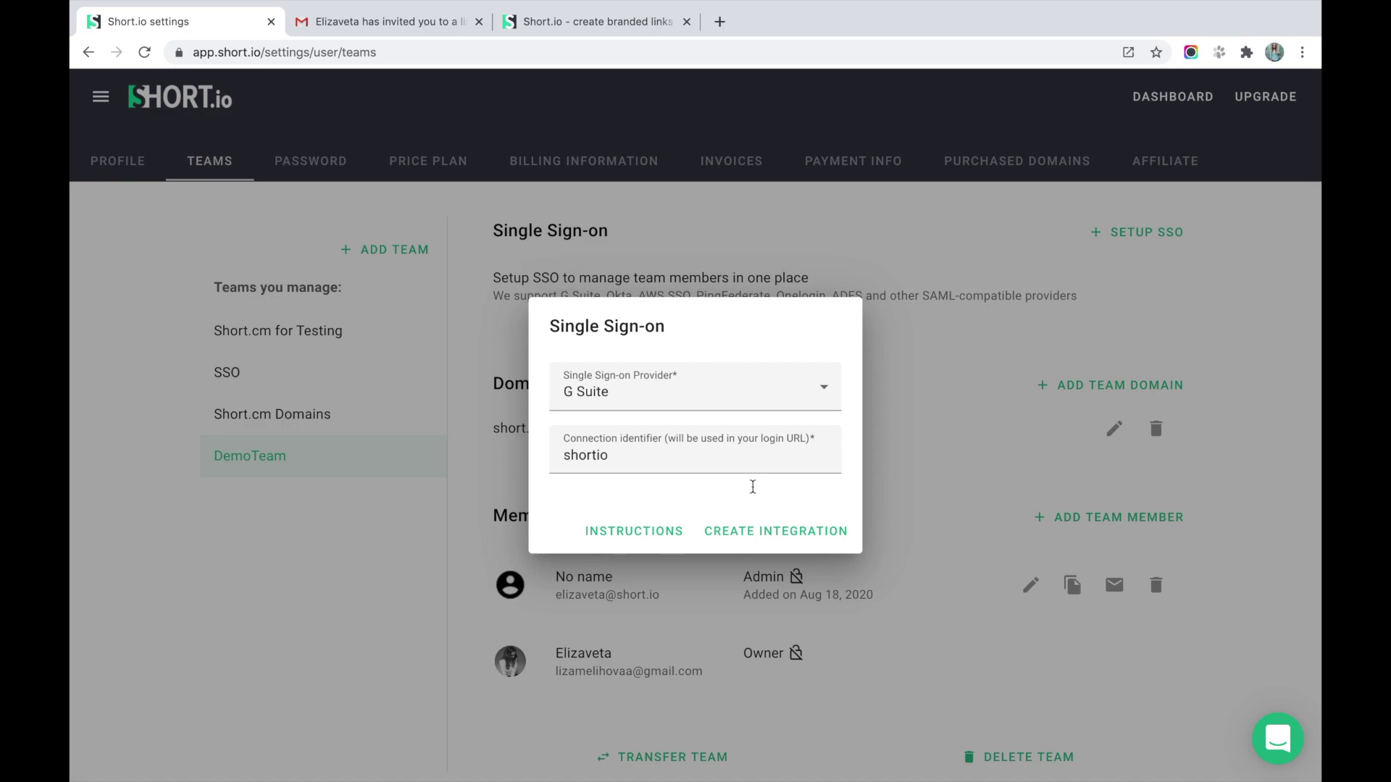
pyautogui.click(765, 545)
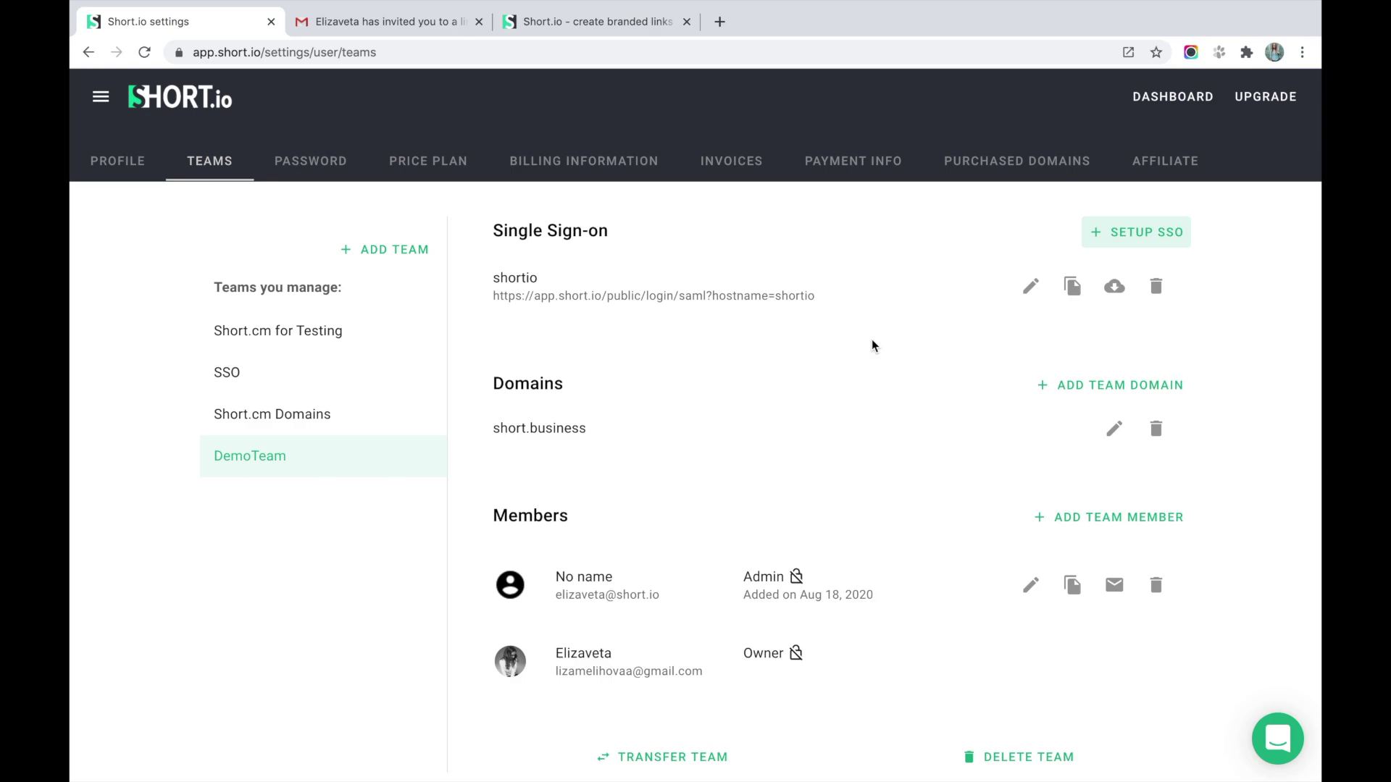
# Go to Integrations & API to view the account's secret and public API keys.
pyautogui.click(101, 96)
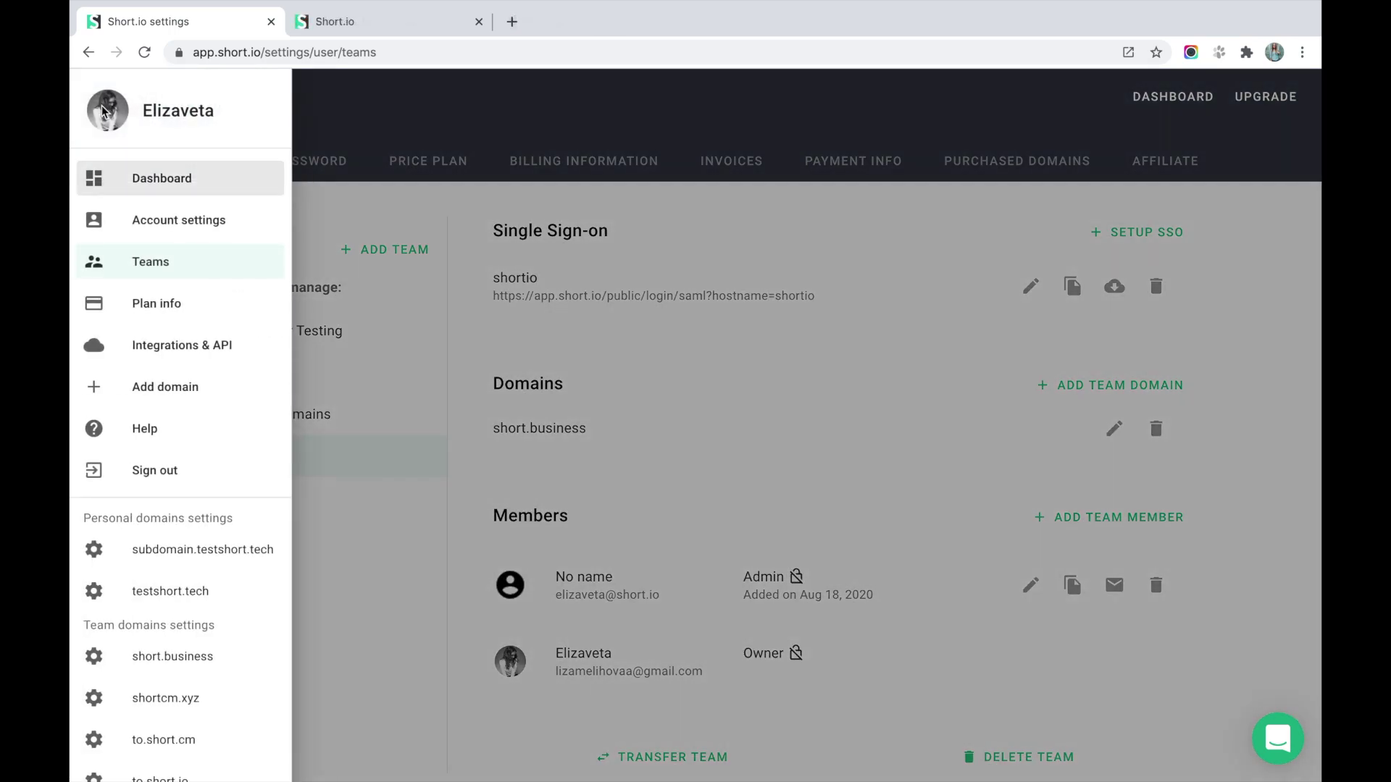
pyautogui.click(160, 355)
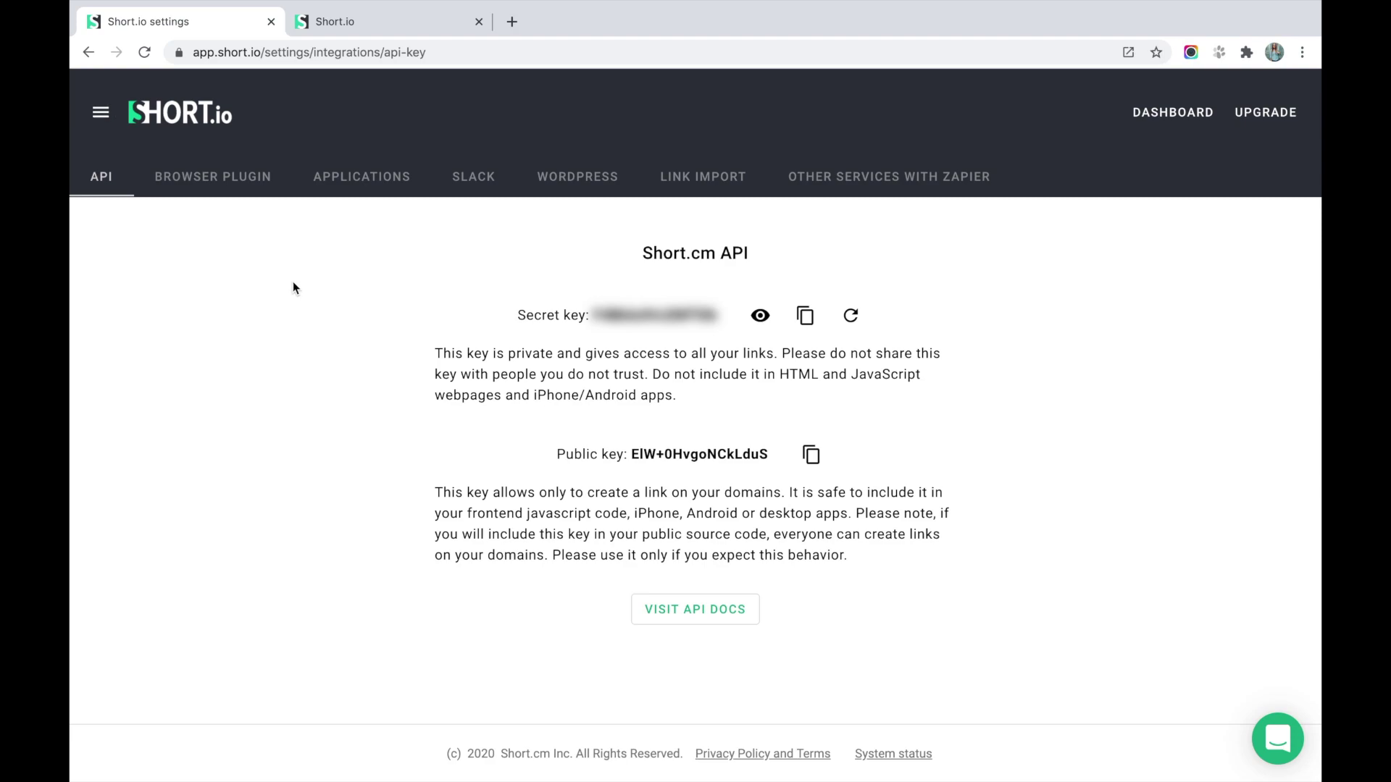
pyautogui.click(355, 22)
# Browse the API Reference's Link queries endpoints and the Tweetbot API section.
pyautogui.click(420, 110)
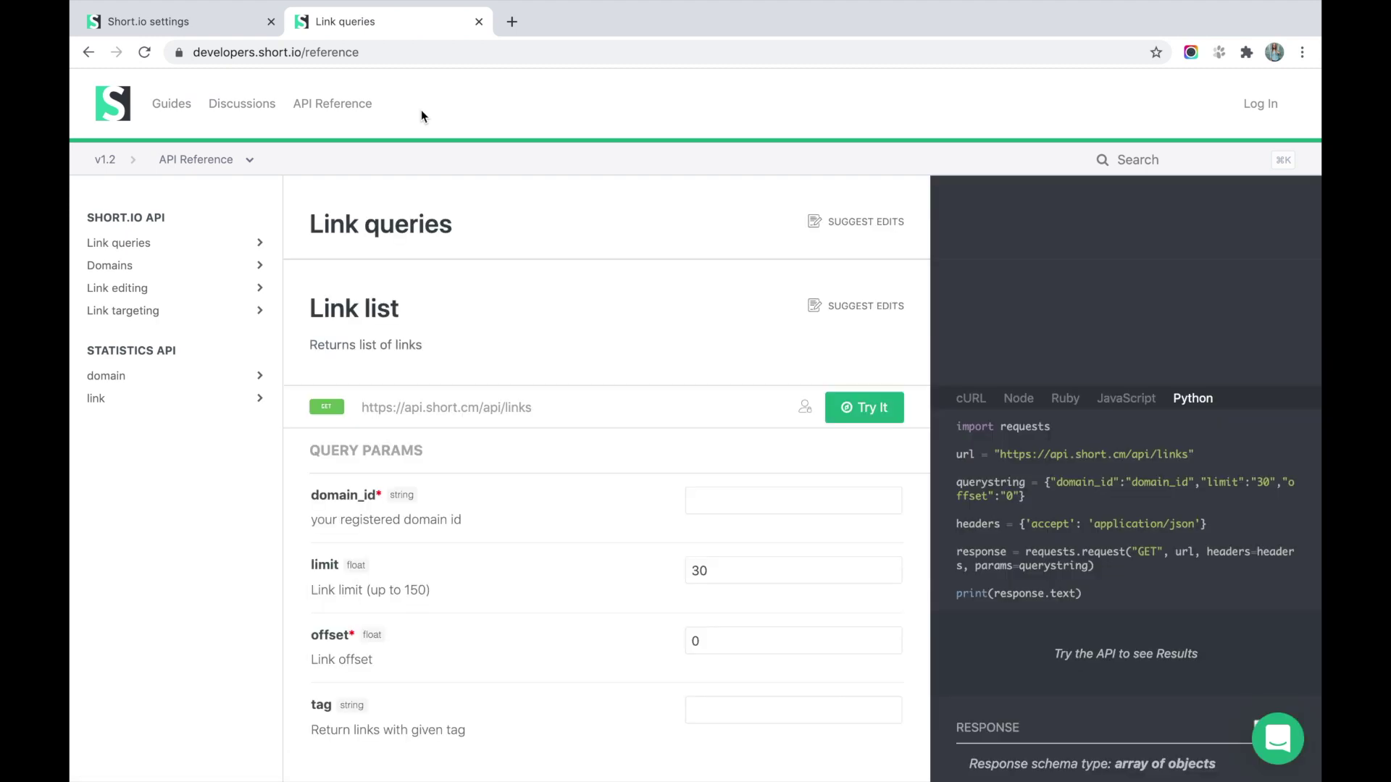
pyautogui.click(251, 240)
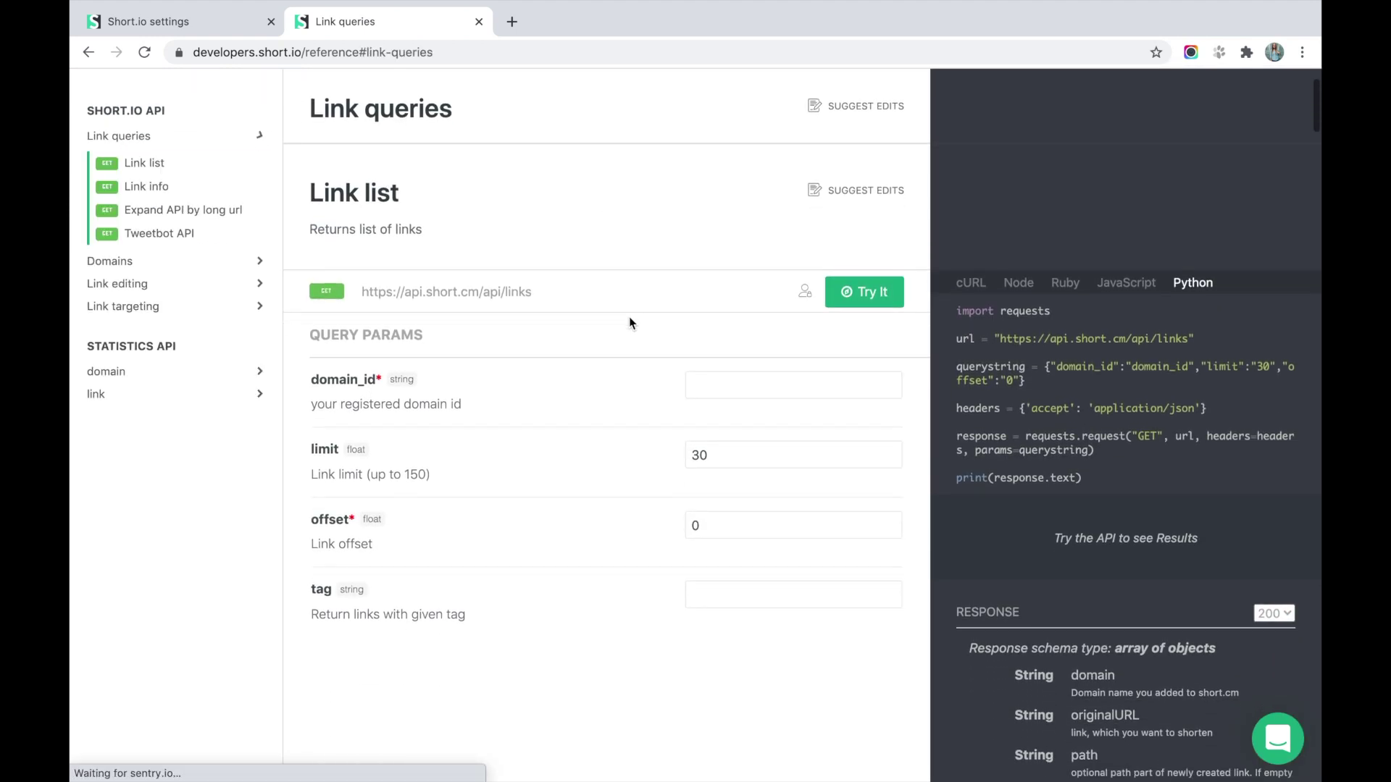
pyautogui.click(804, 259)
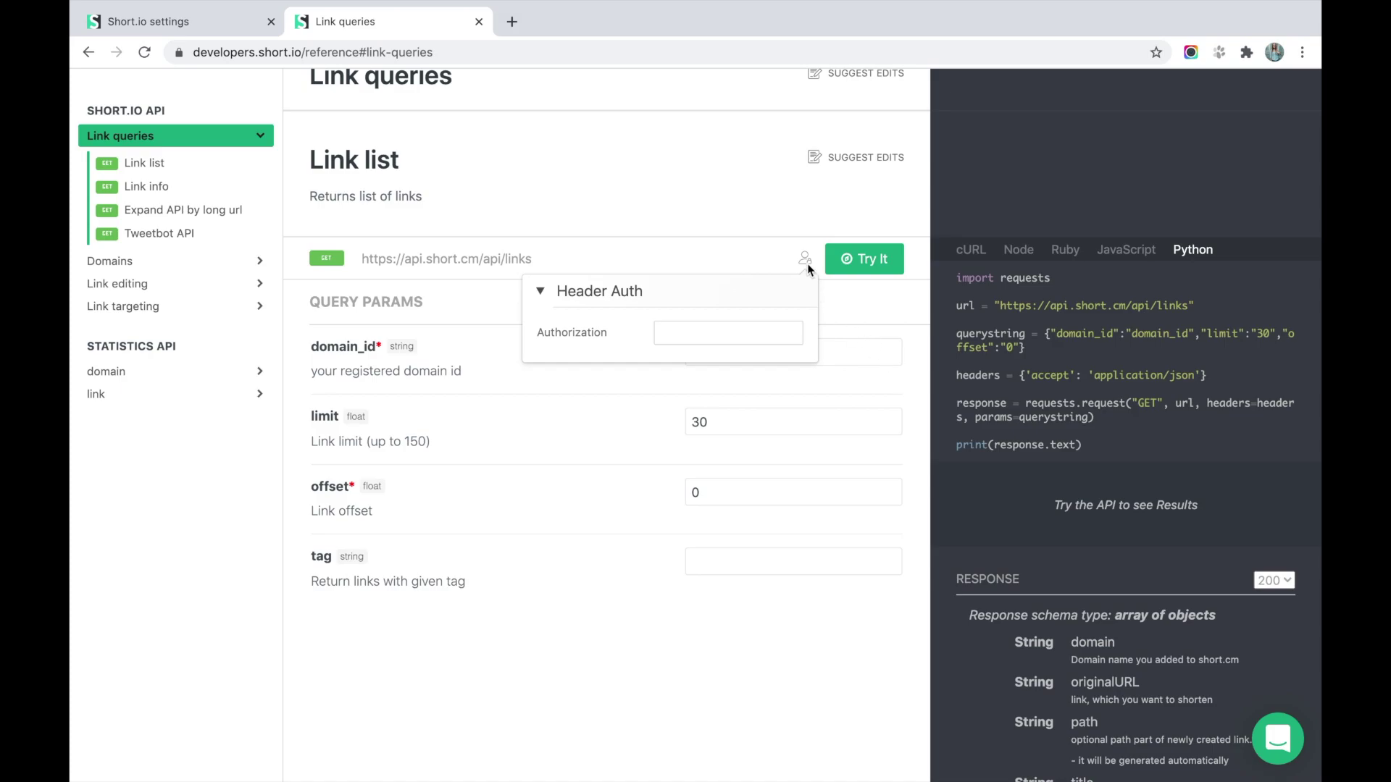
pyautogui.scroll(-3, 797, 510)
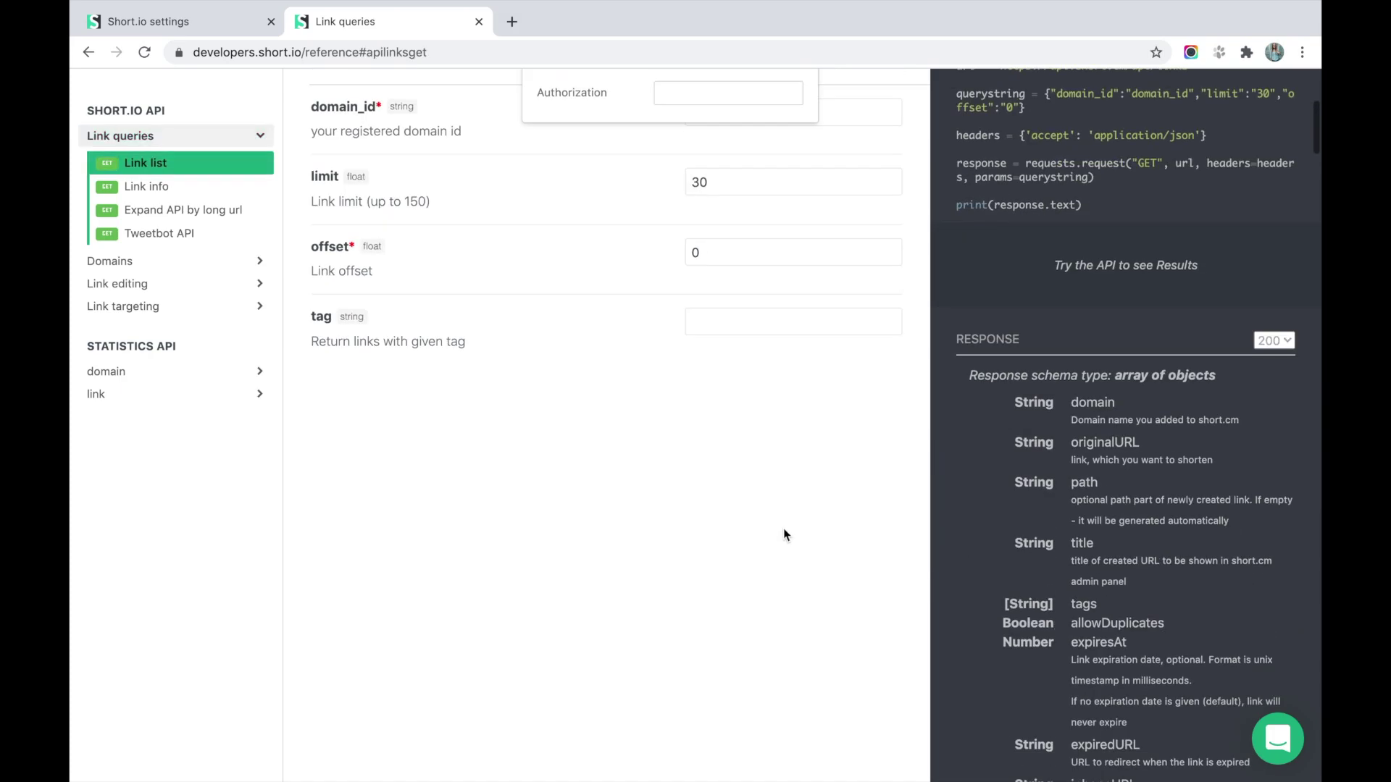
pyautogui.click(148, 235)
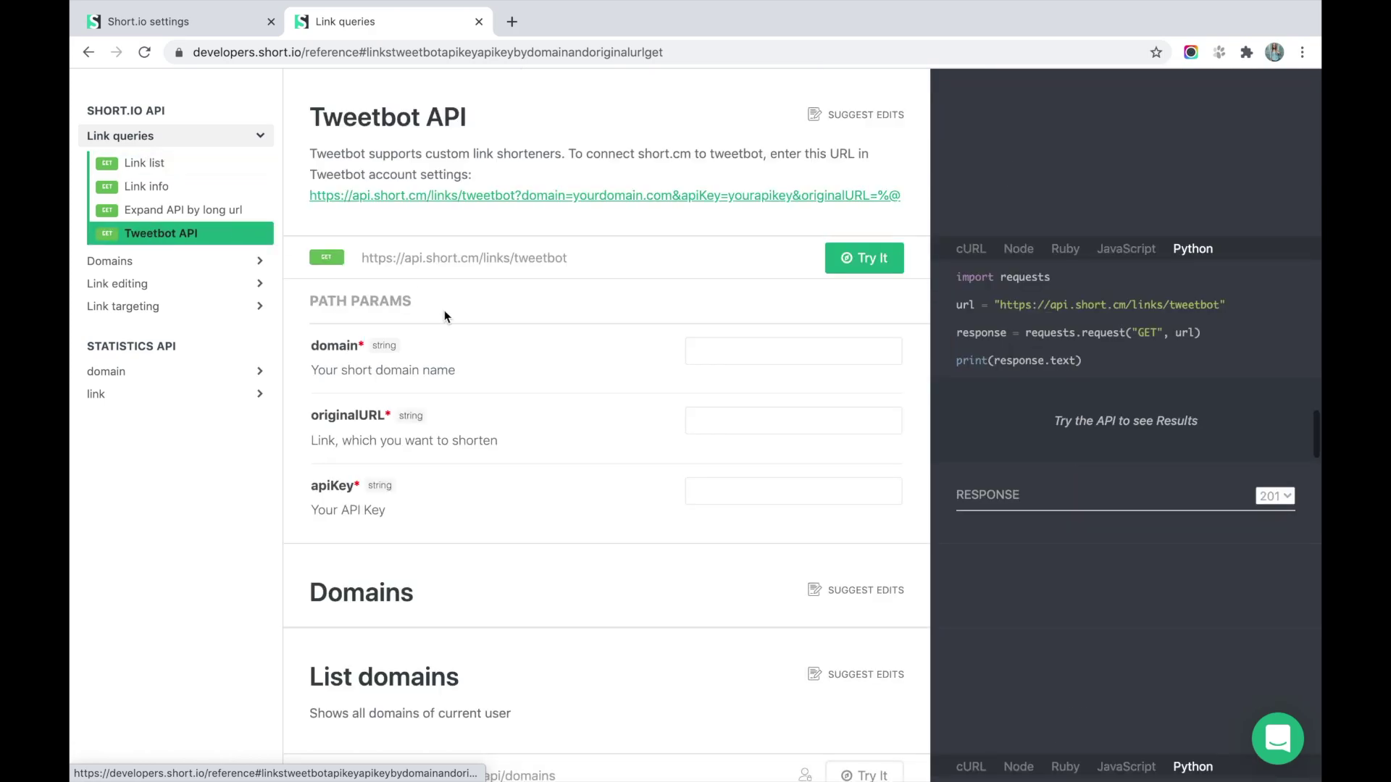
pyautogui.scroll(-1, 635, 326)
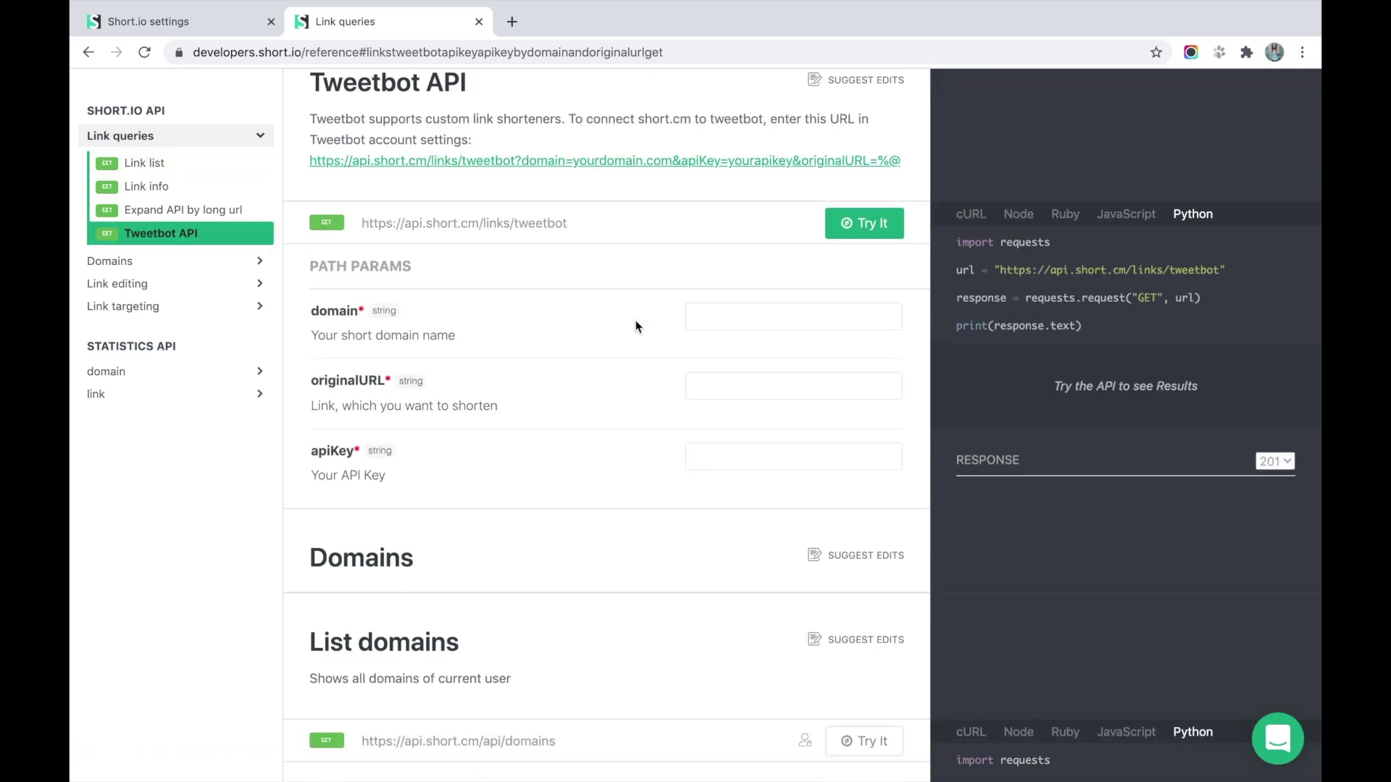
pyautogui.scroll(-2, 636, 326)
pyautogui.scroll(15, 636, 326)
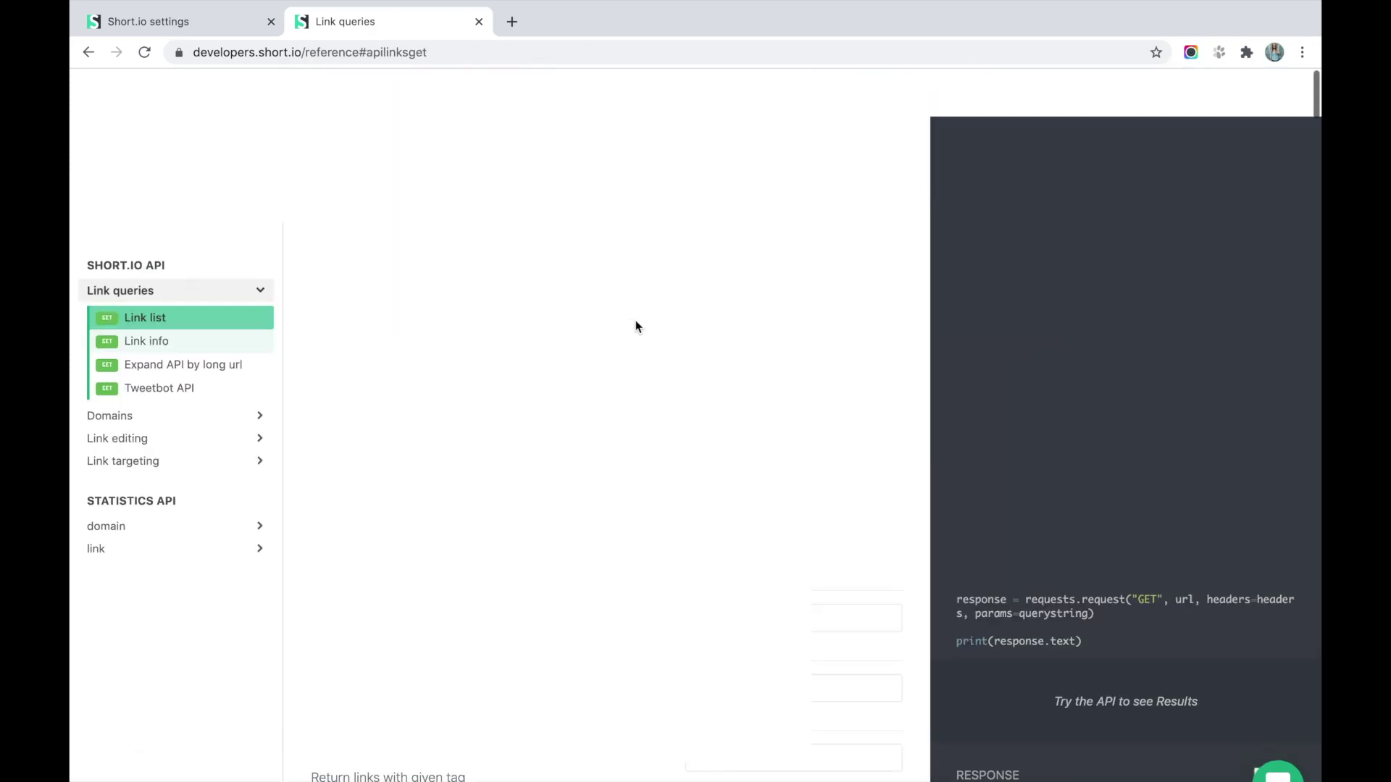
# Read the Adding a Domain guide, from getting the secret API key to the JSON response.
pyautogui.click(172, 107)
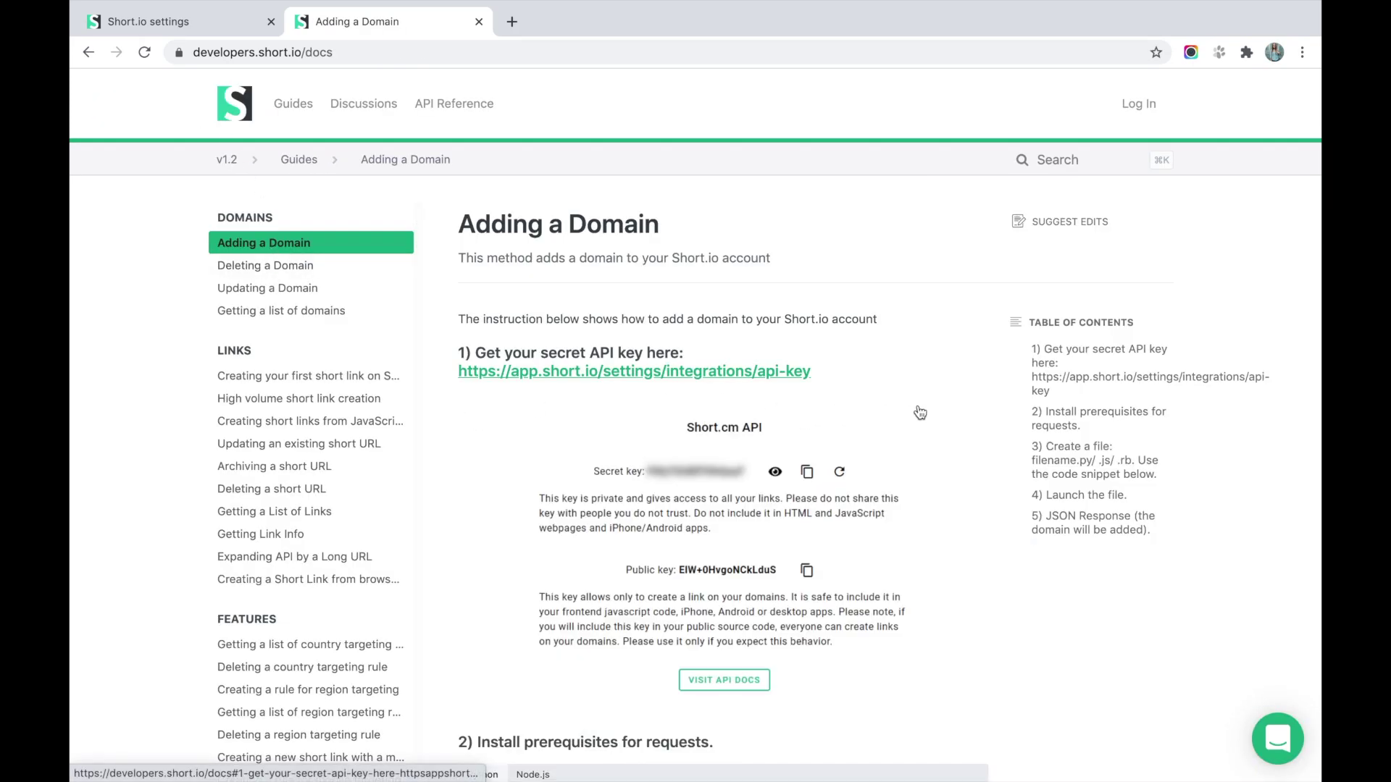
pyautogui.scroll(-7, 920, 413)
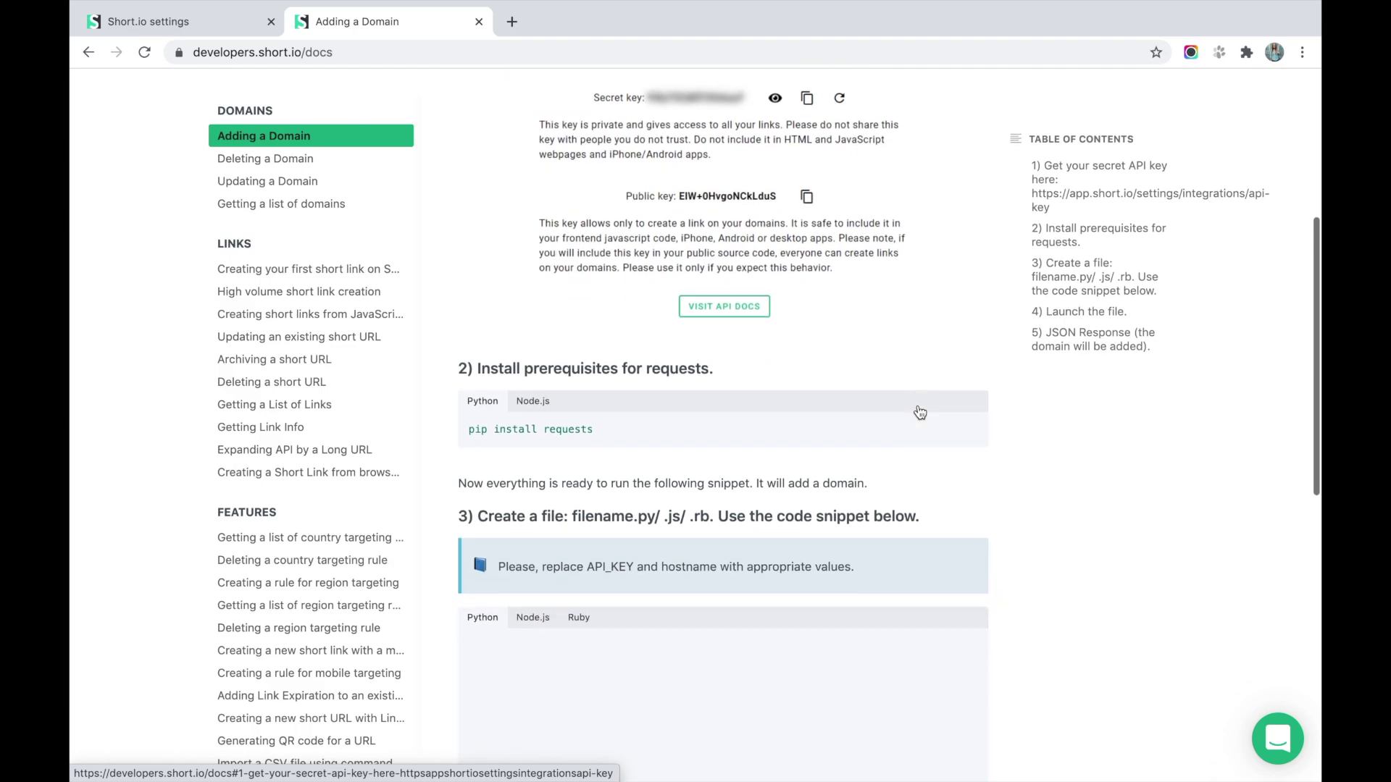
pyautogui.scroll(-2, 1001, 413)
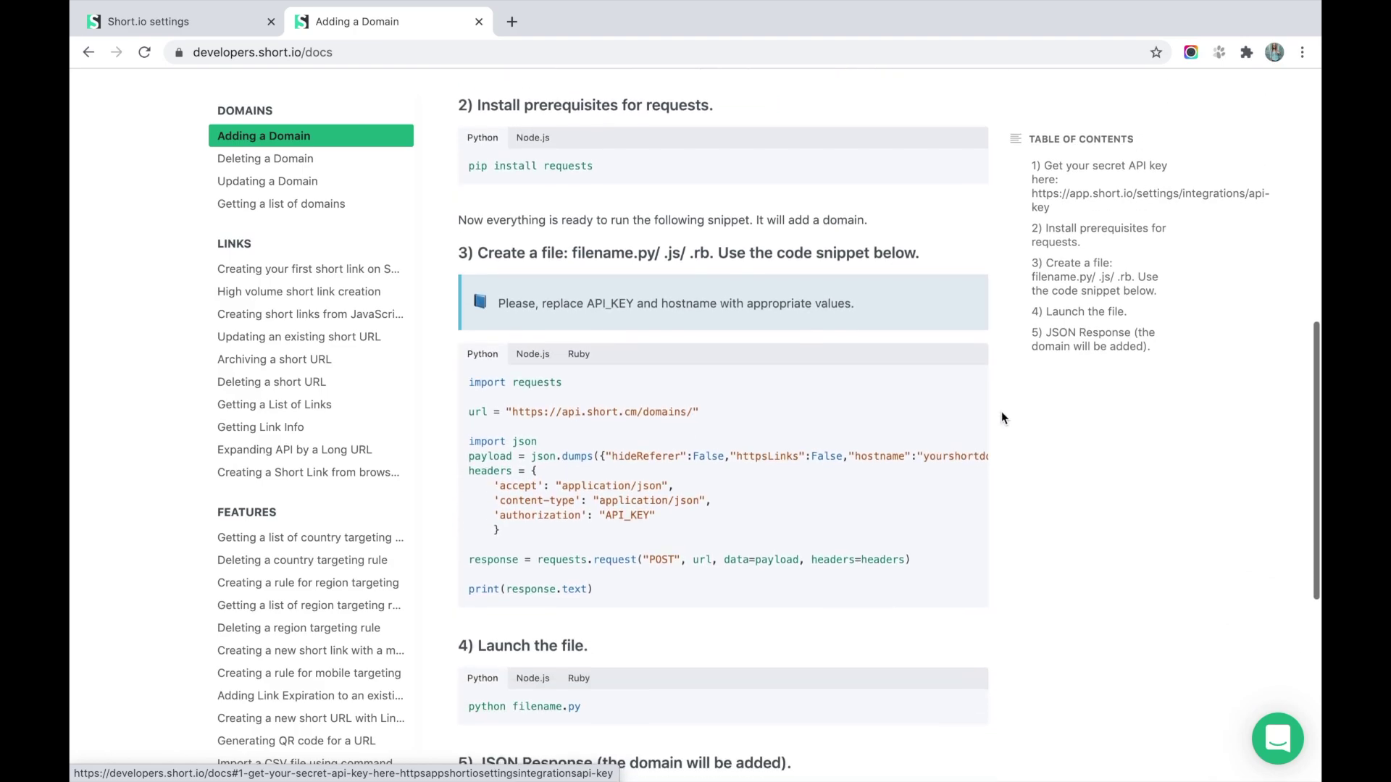
pyautogui.scroll(3, 1001, 417)
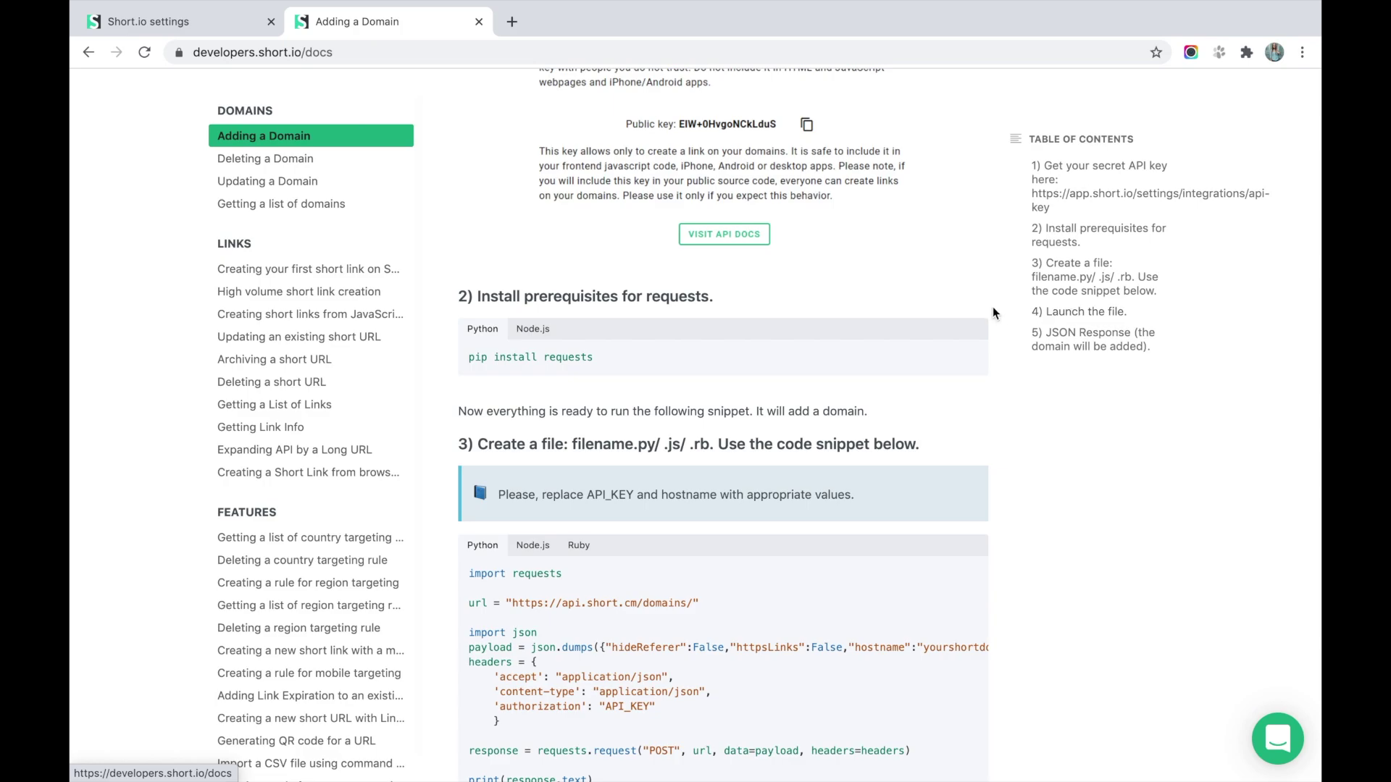
pyautogui.scroll(-3, 992, 311)
pyautogui.scroll(-5, 994, 311)
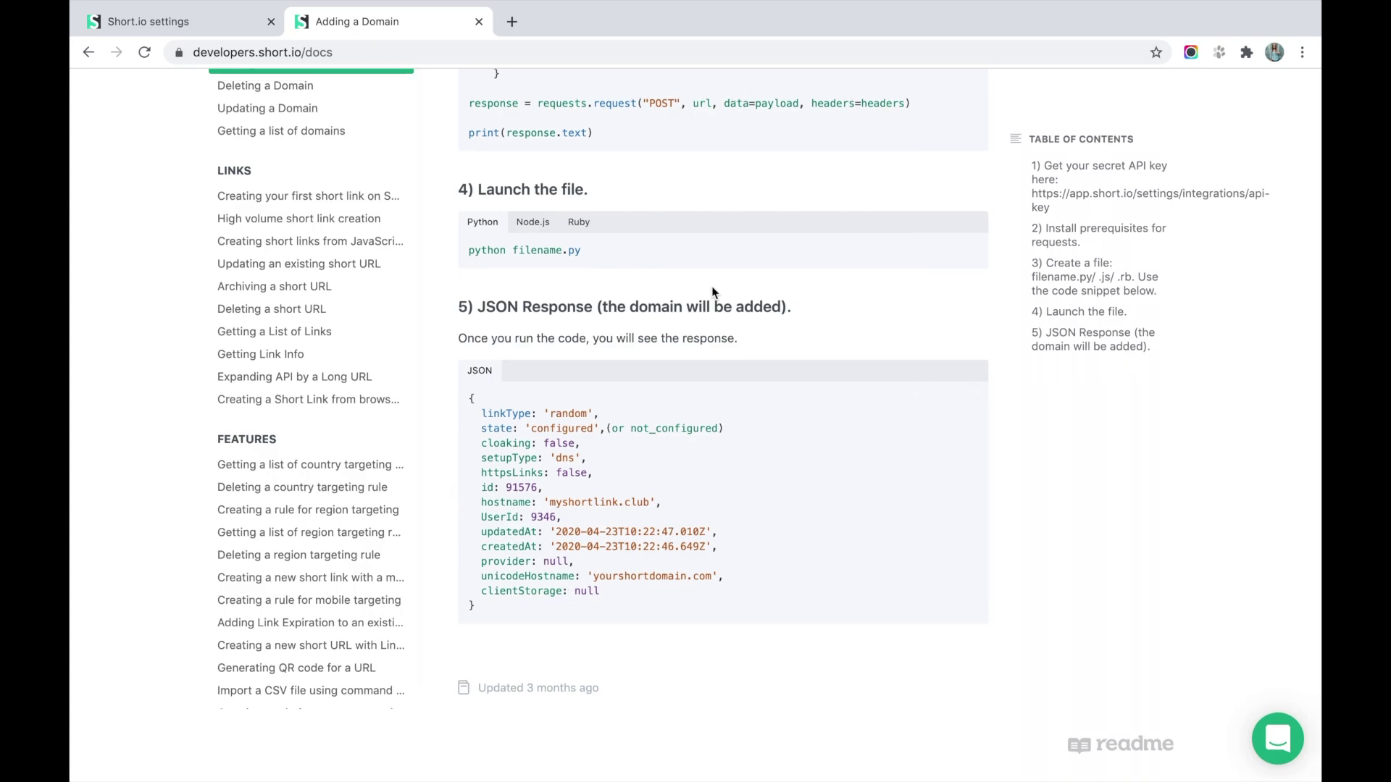
pyautogui.scroll(15, 711, 286)
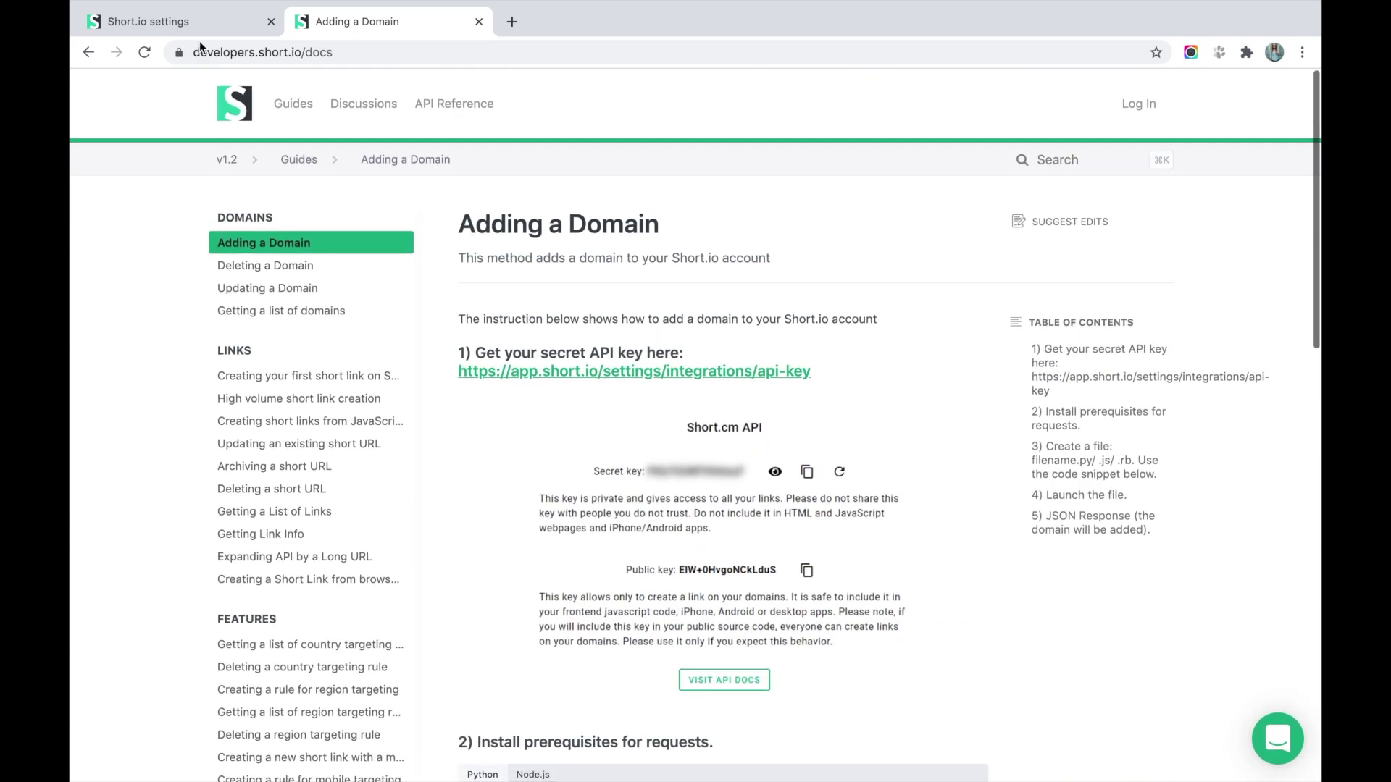
pyautogui.click(203, 32)
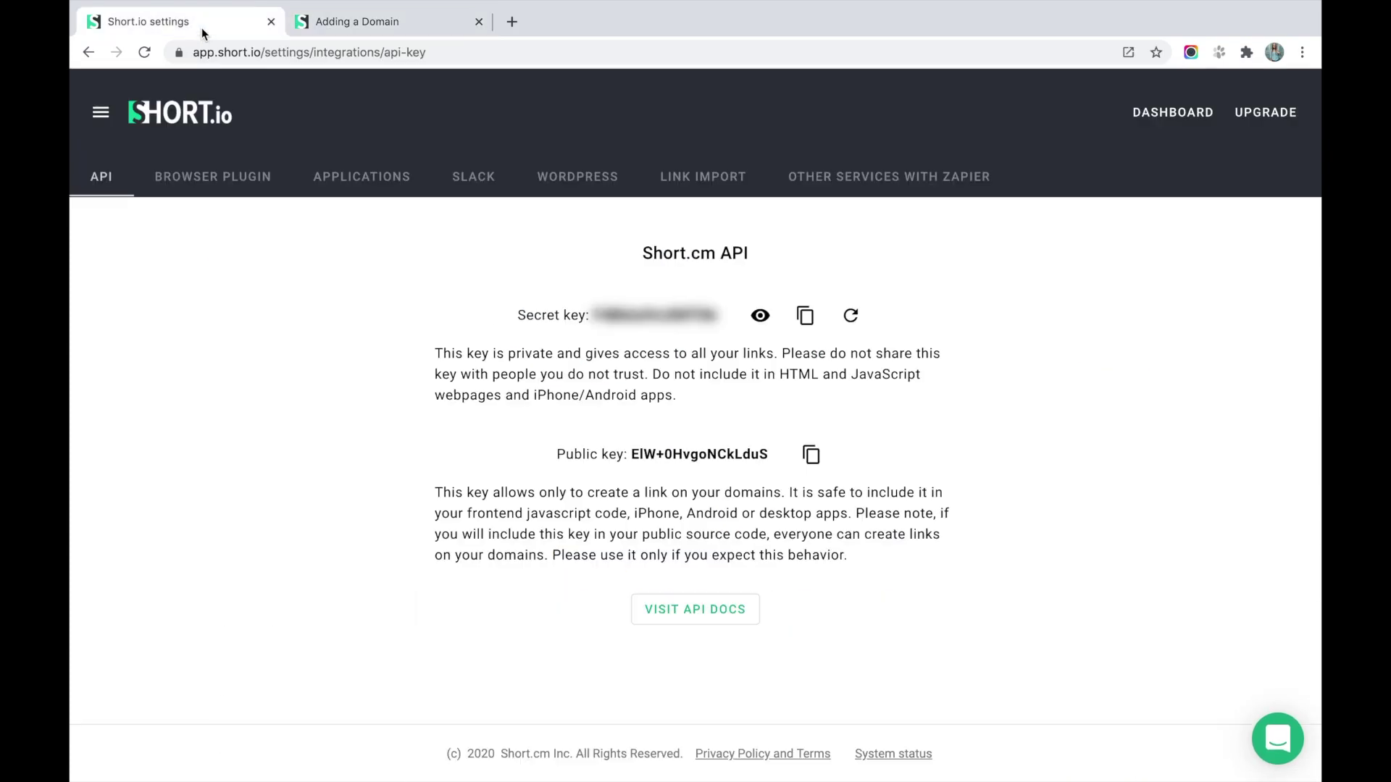
# Show the Browser Plugin integration page and review its Chrome and Firefox extension sections.
pyautogui.click(215, 174)
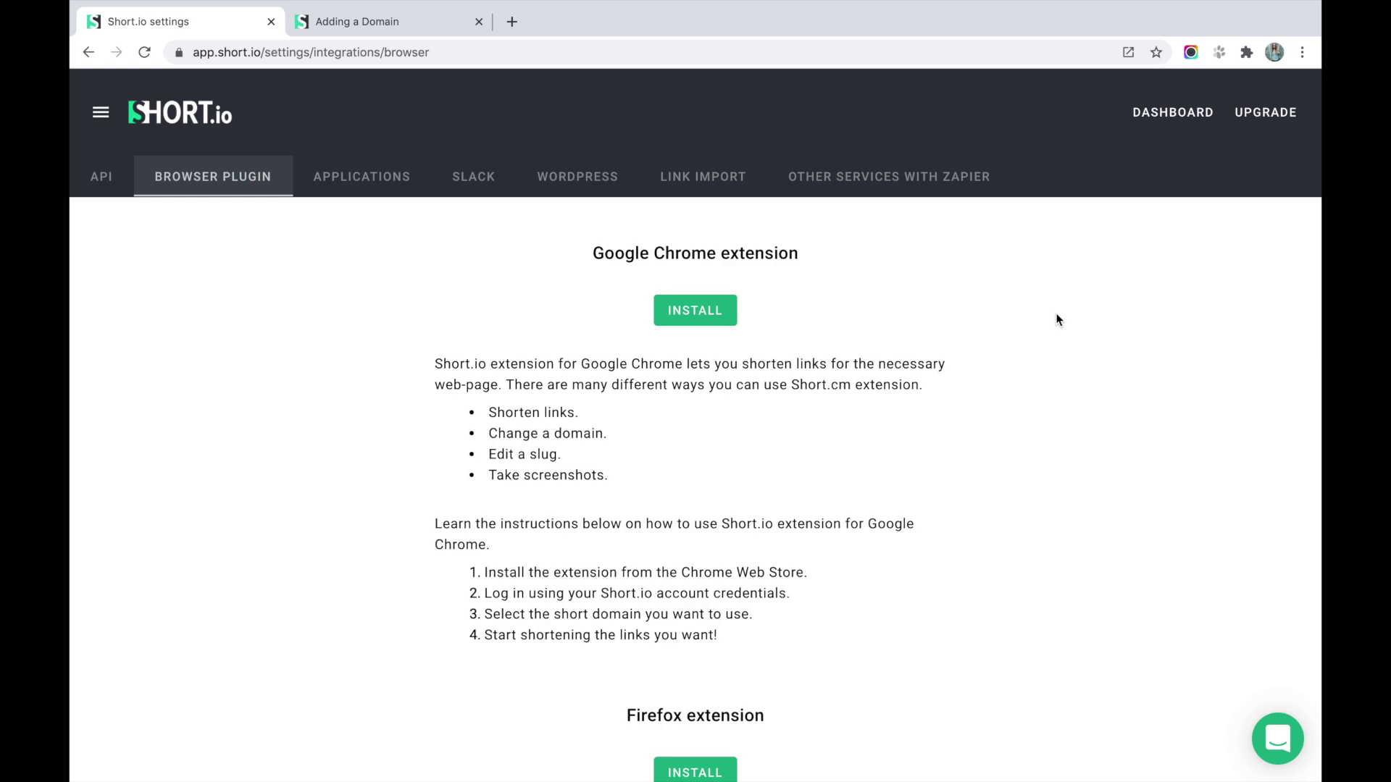
pyautogui.scroll(-5, 1057, 319)
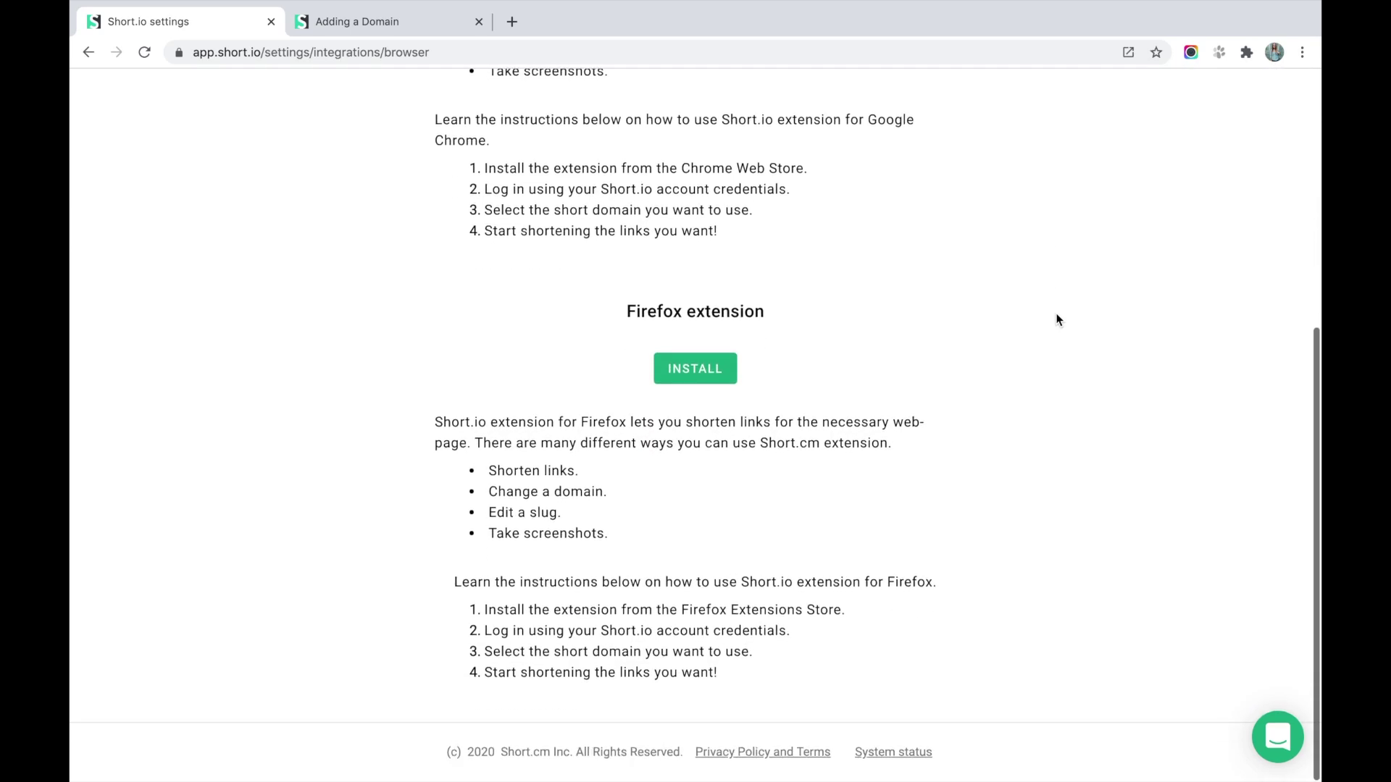
pyautogui.scroll(5, 1057, 319)
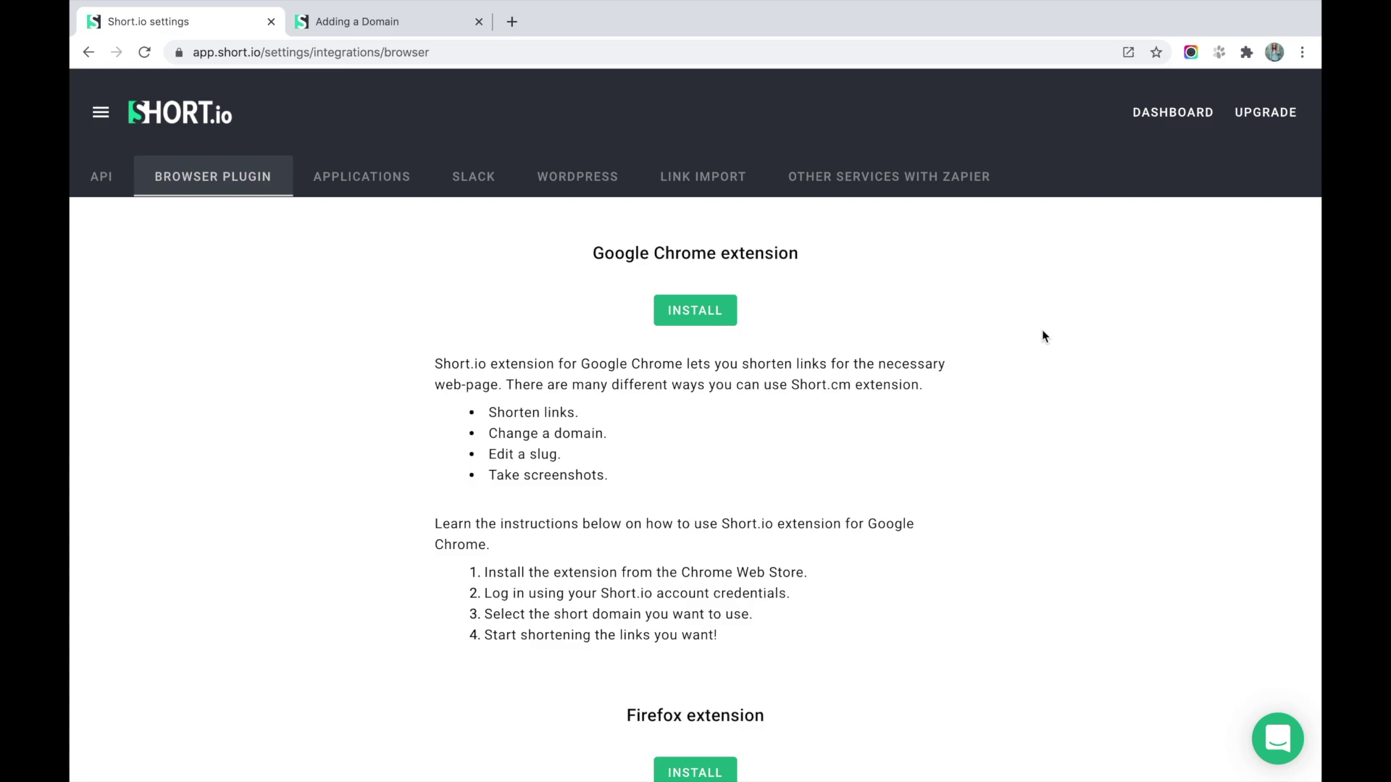
pyautogui.scroll(-1, 988, 349)
pyautogui.scroll(1, 988, 349)
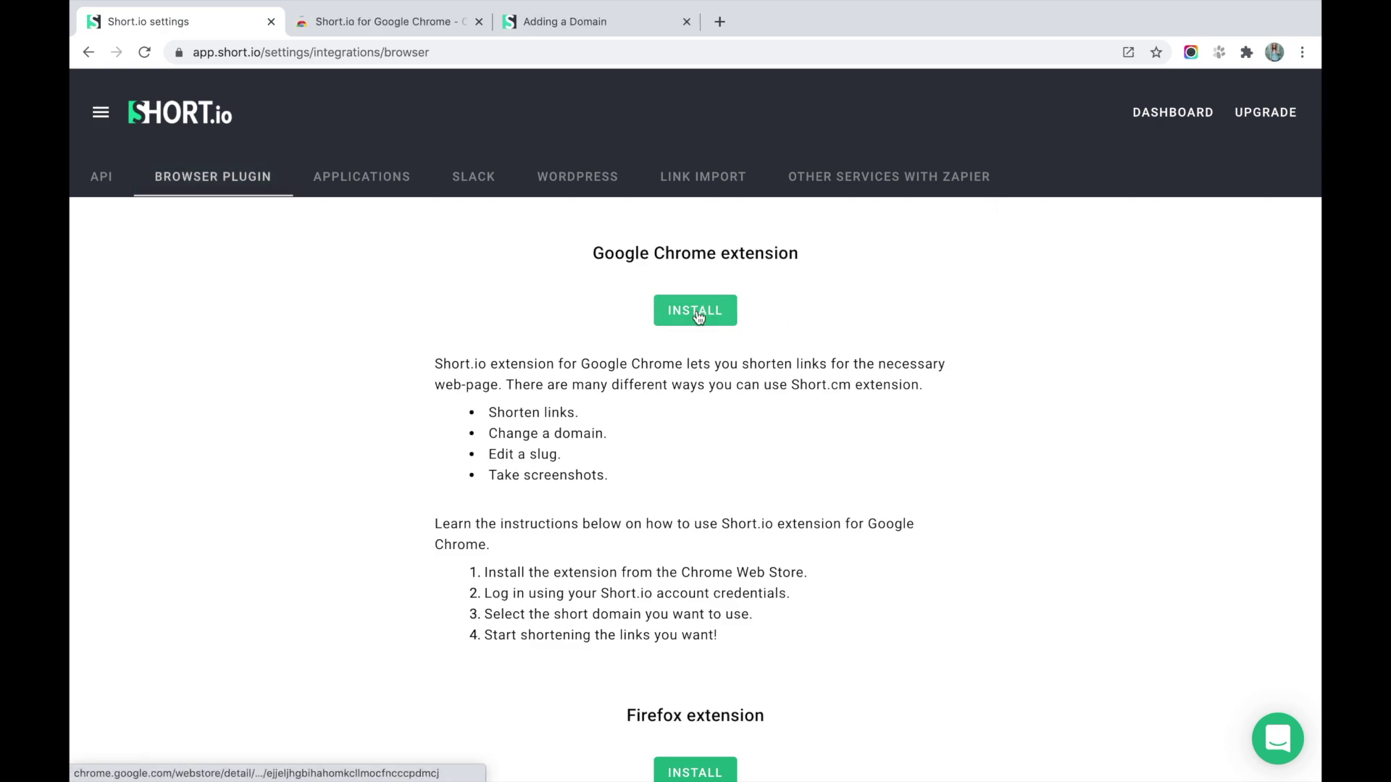
# Add the Short.io extension to Chrome from its Web Store page.
pyautogui.click(394, 28)
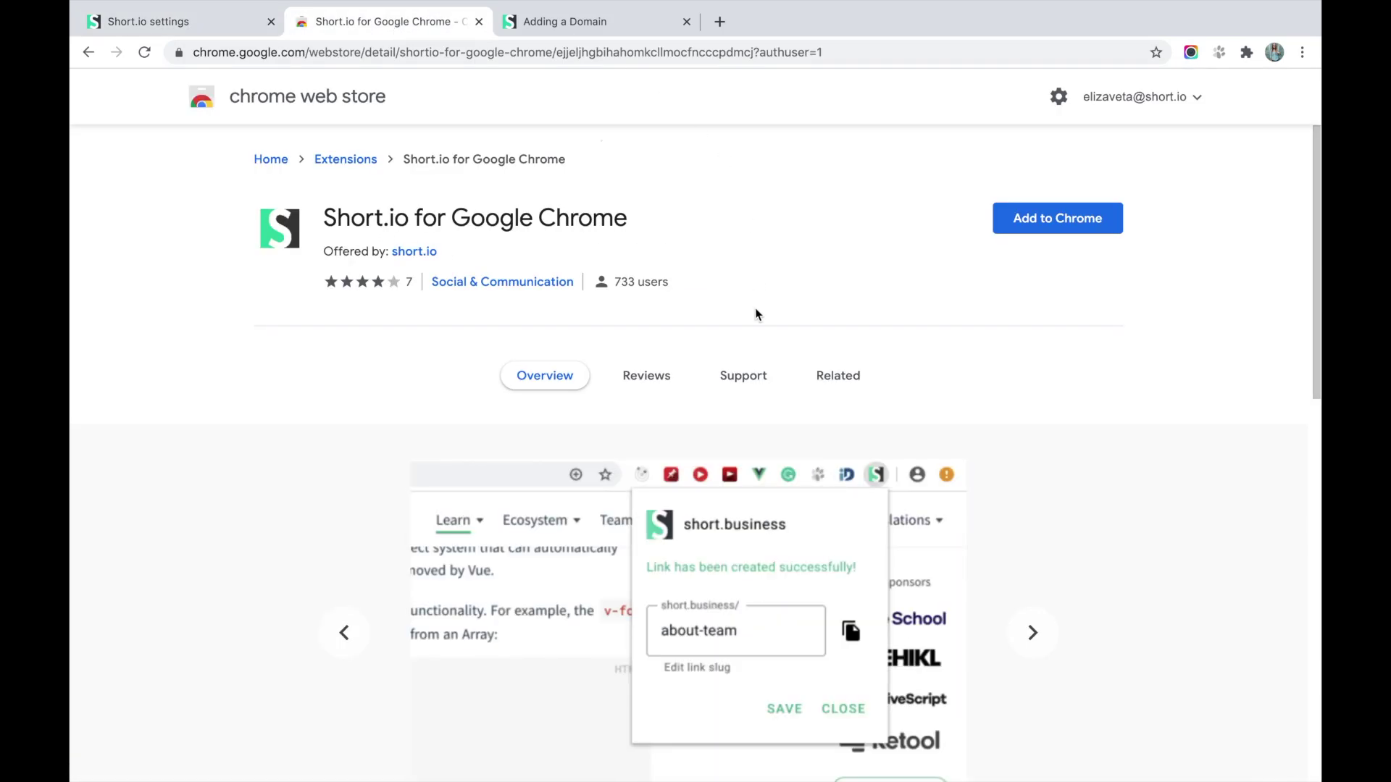
pyautogui.click(1062, 229)
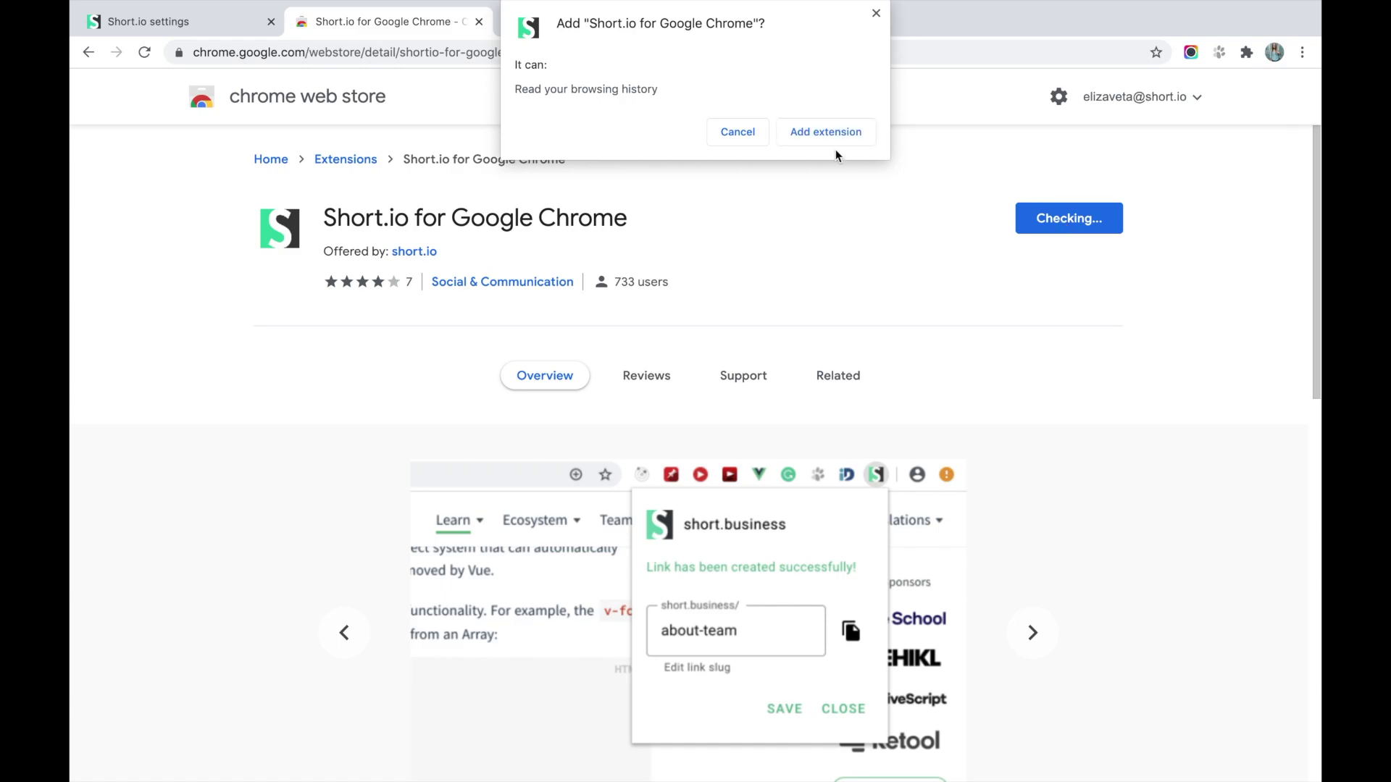
pyautogui.click(836, 131)
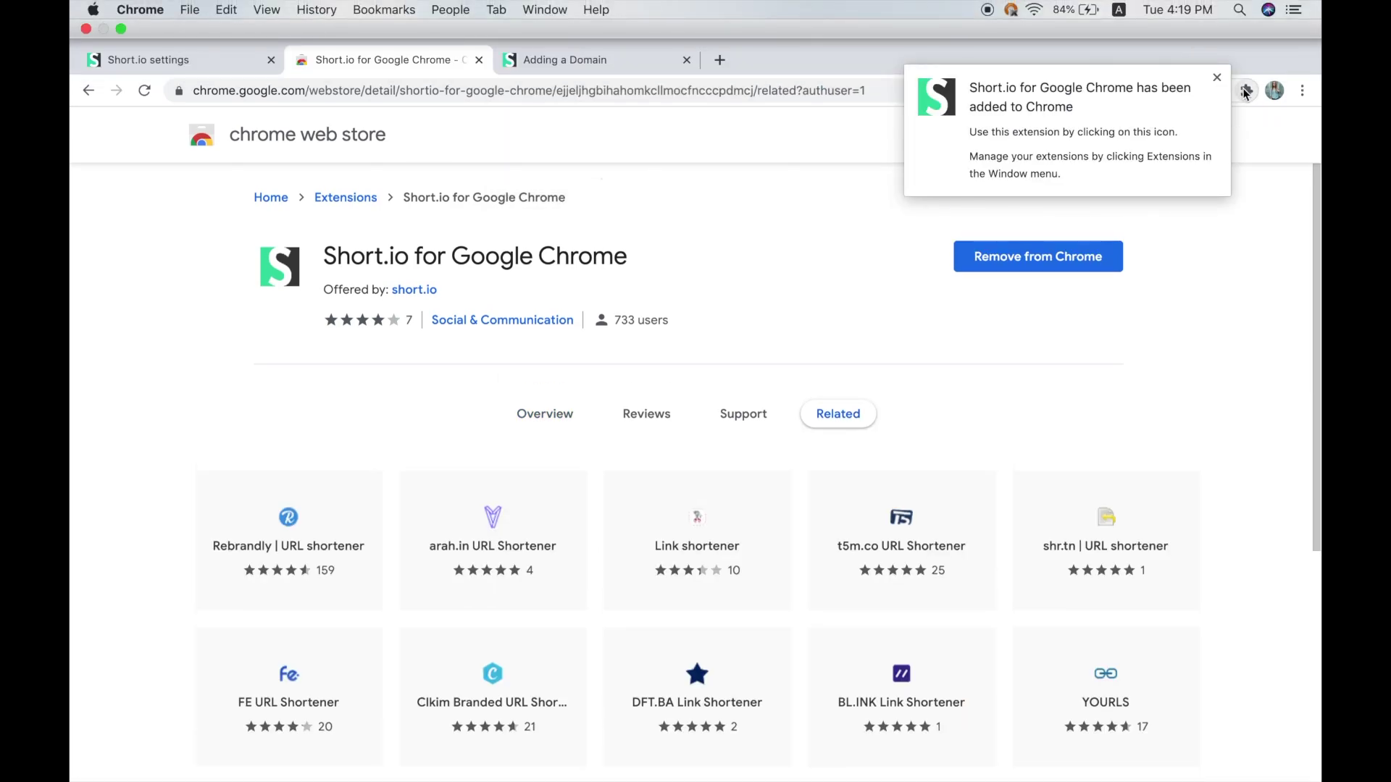
# Pin the Short.io extension to the toolbar and make the browser full screen.
pyautogui.click(1246, 89)
pyautogui.click(1206, 354)
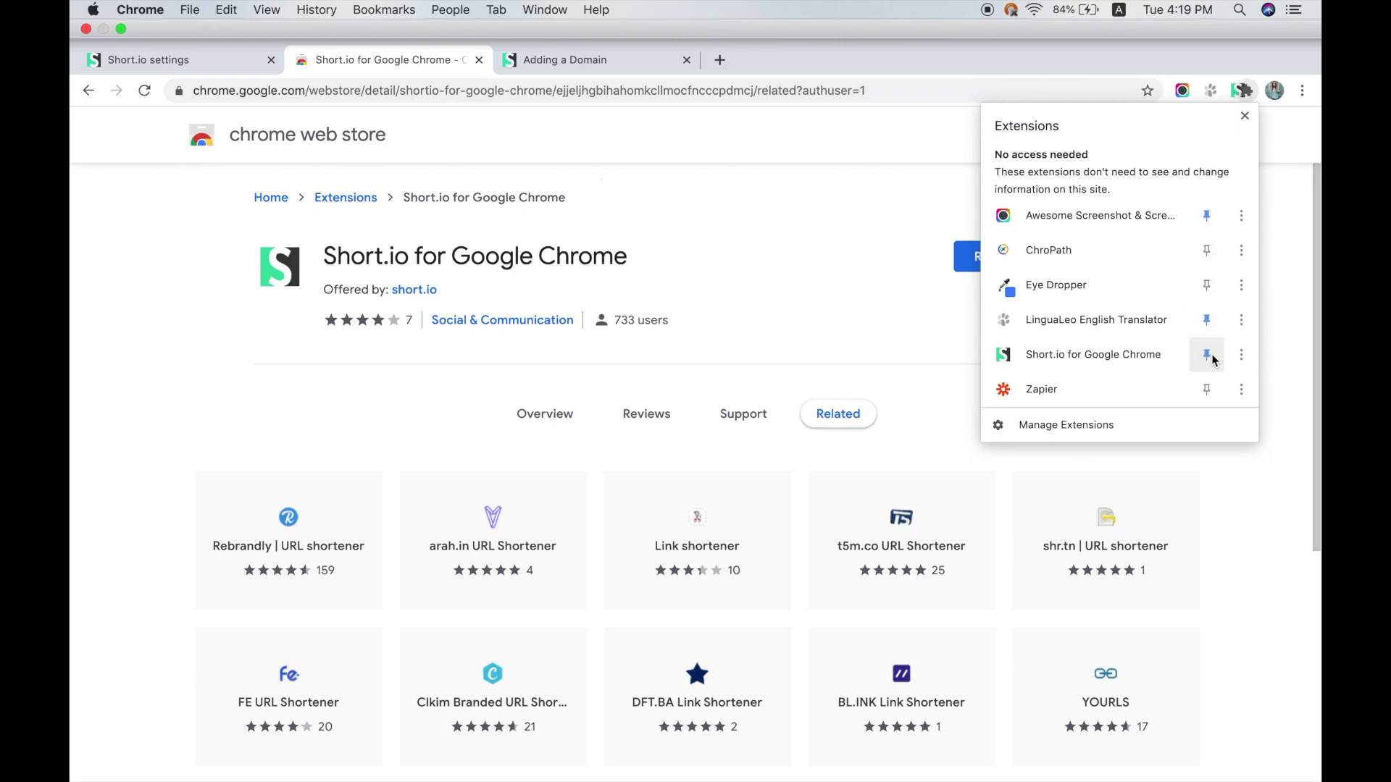
pyautogui.click(1283, 293)
pyautogui.press('ctrl+super+f')
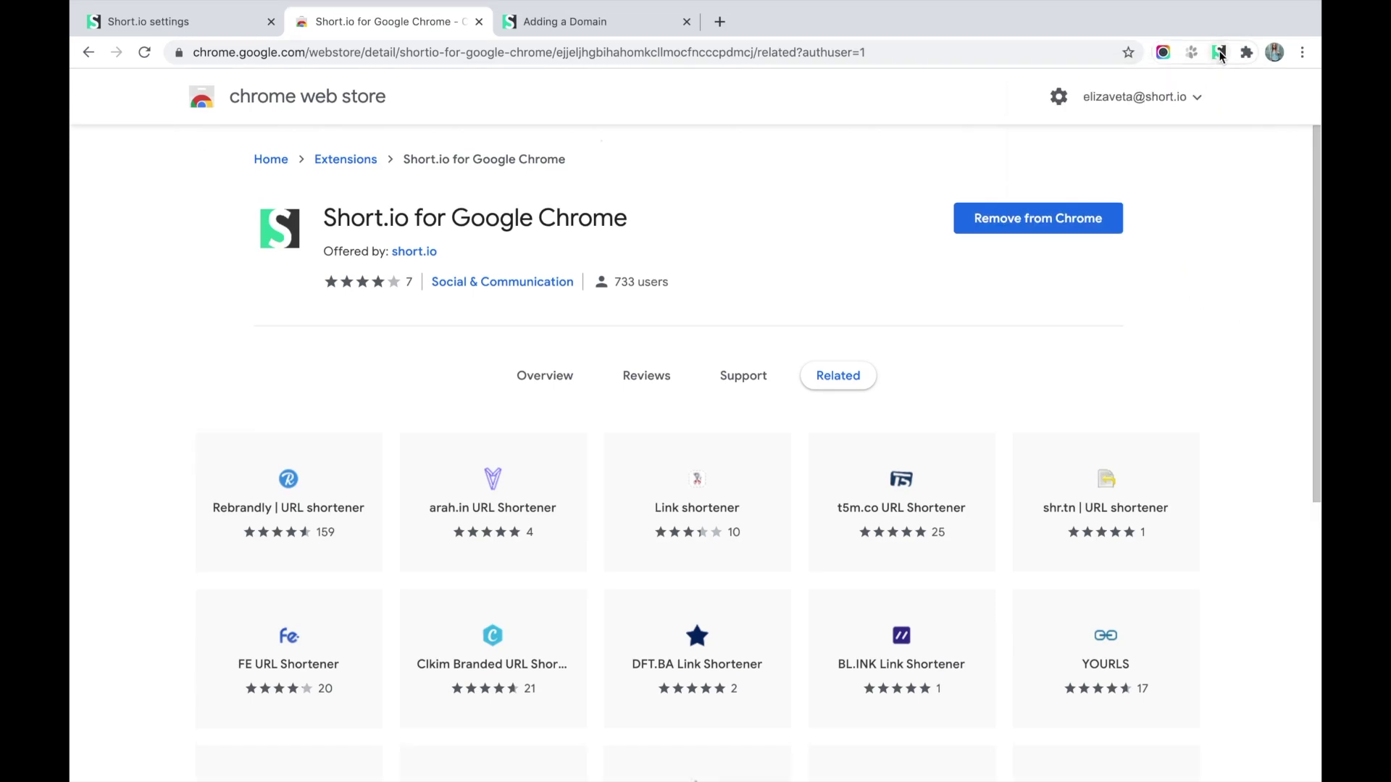
# Shorten the current page with the extension and save it with the slug myarticle.
pyautogui.click(1219, 53)
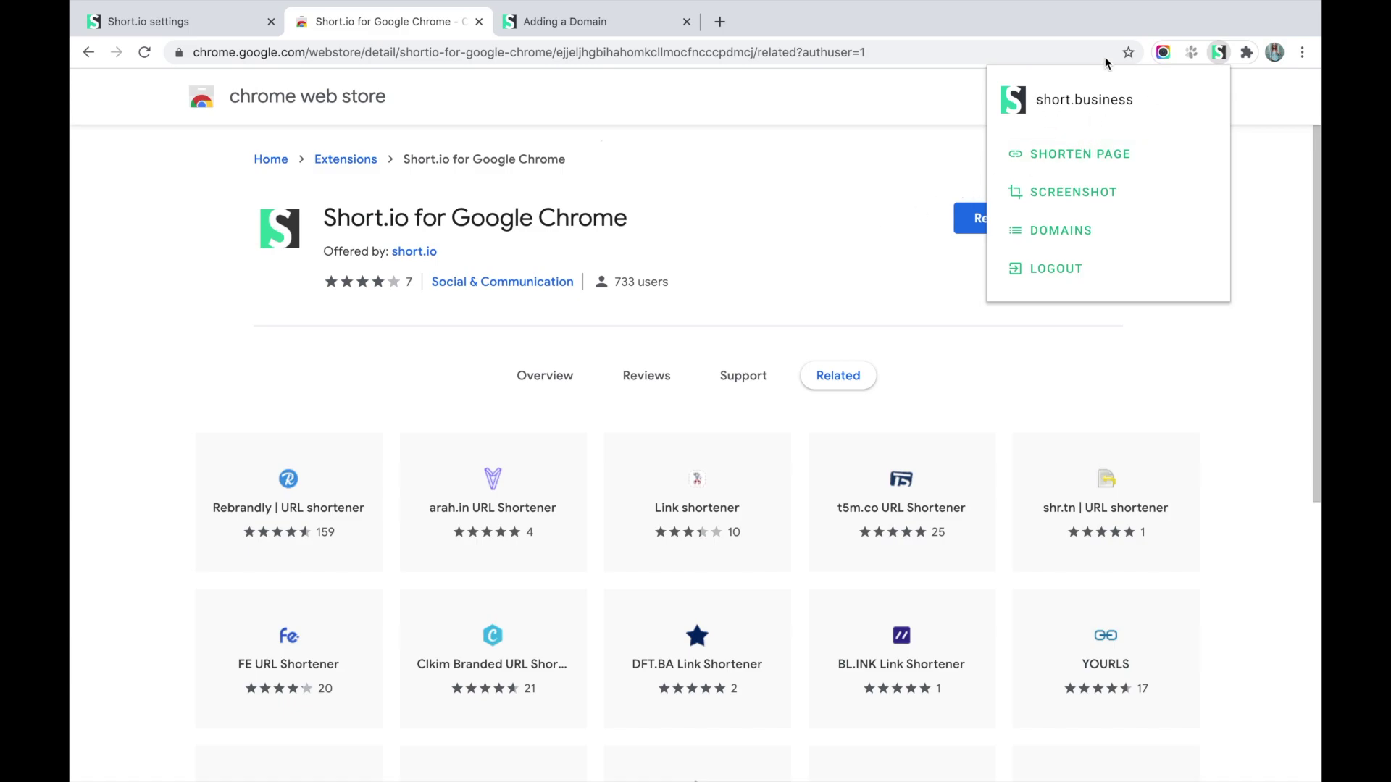
pyautogui.click(1079, 152)
pyautogui.doubleClick(1091, 205)
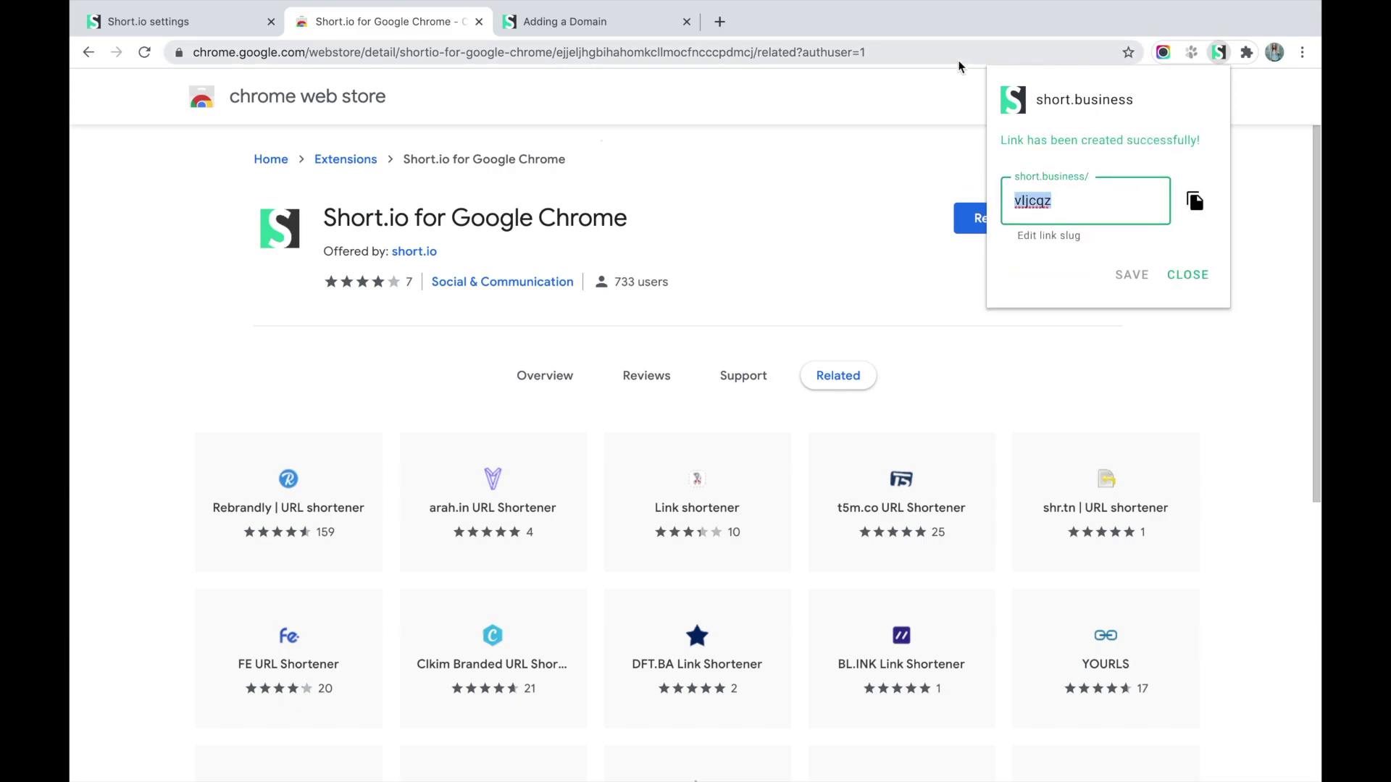
pyautogui.write('myartice')
pyautogui.press('BackSpace')
pyautogui.write('le')
pyautogui.click(1119, 300)
pyautogui.click(1128, 276)
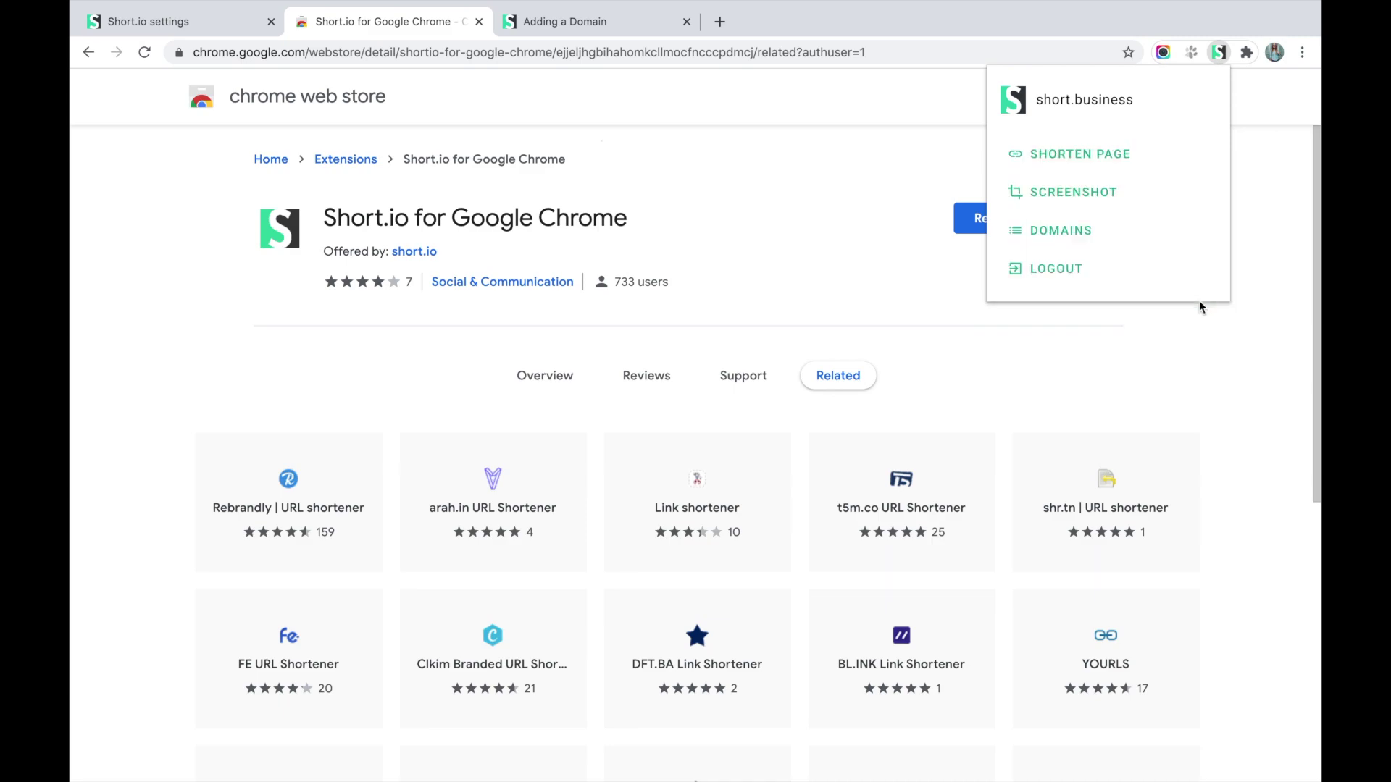
# Create another short link for the page, short.business/VmglEe, and copy it.
pyautogui.click(1102, 157)
pyautogui.click(1210, 201)
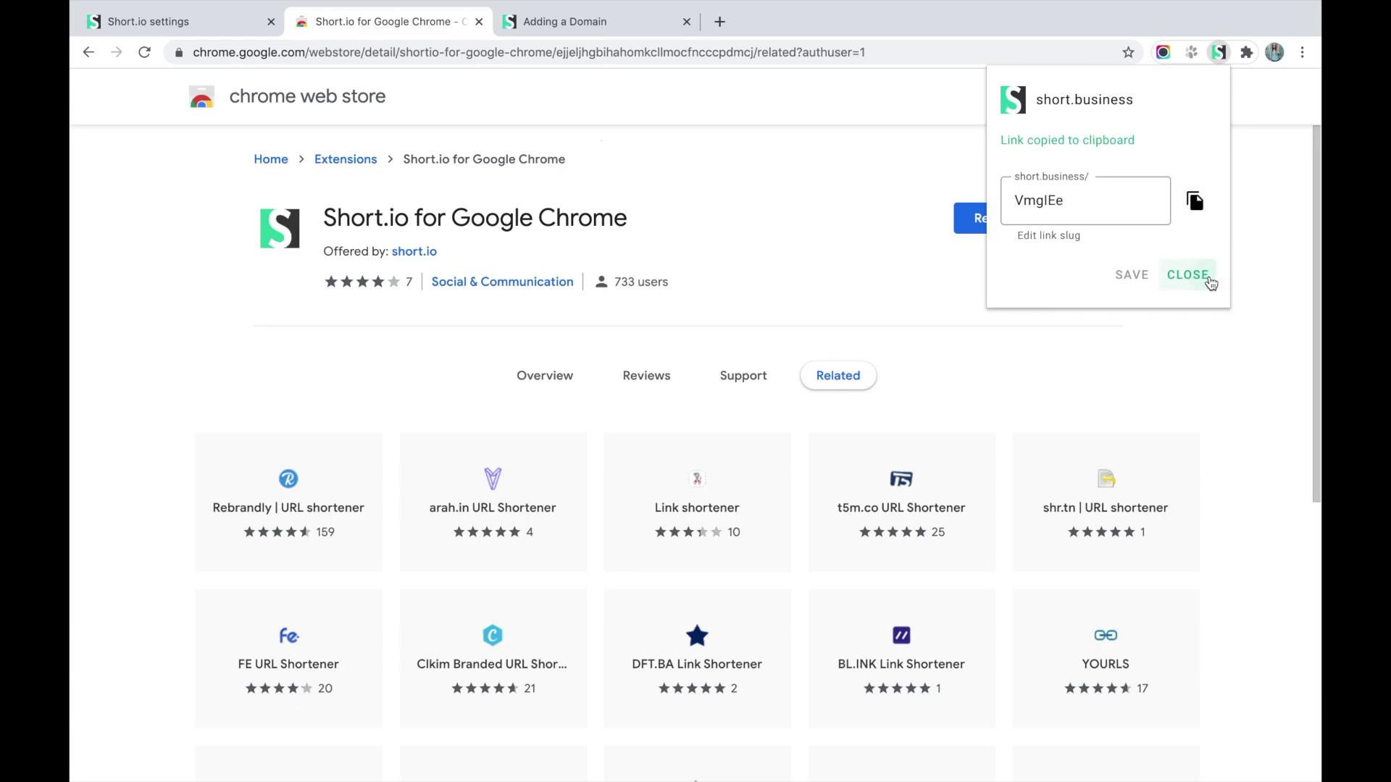
pyautogui.click(1206, 277)
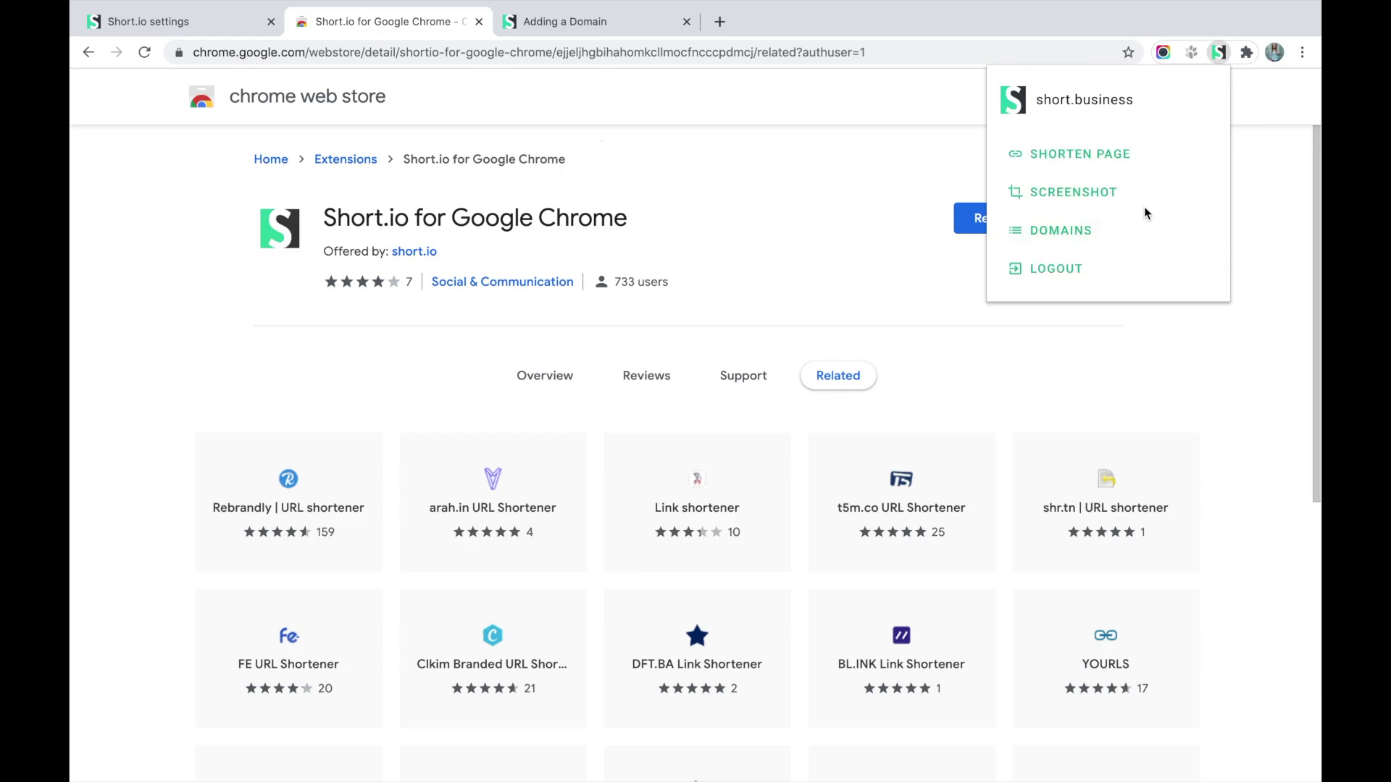
# Create and copy short.business/screen with a screenshot attached, then open the extension's domain options.
pyautogui.click(1114, 192)
pyautogui.moveTo(1091, 198); pyautogui.dragTo(1008, 203)
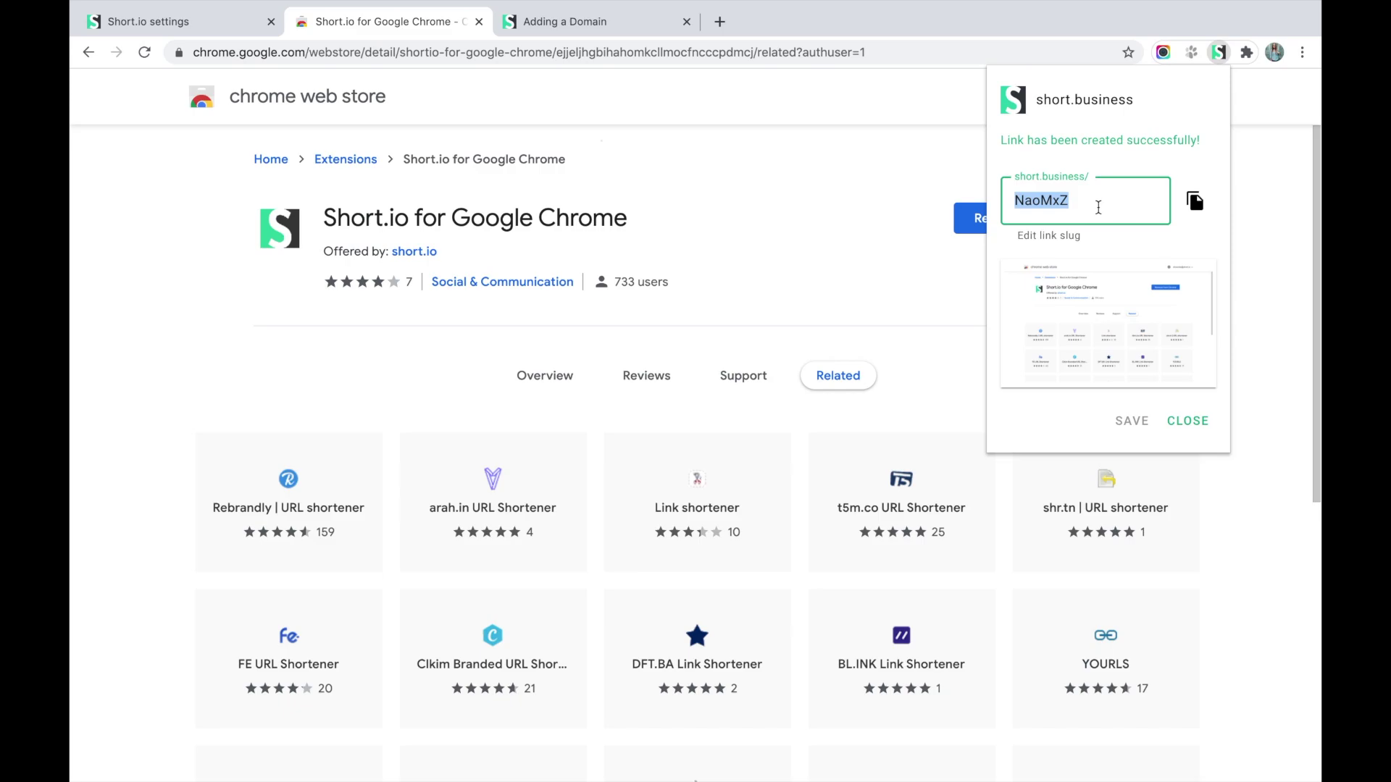
pyautogui.write('screen')
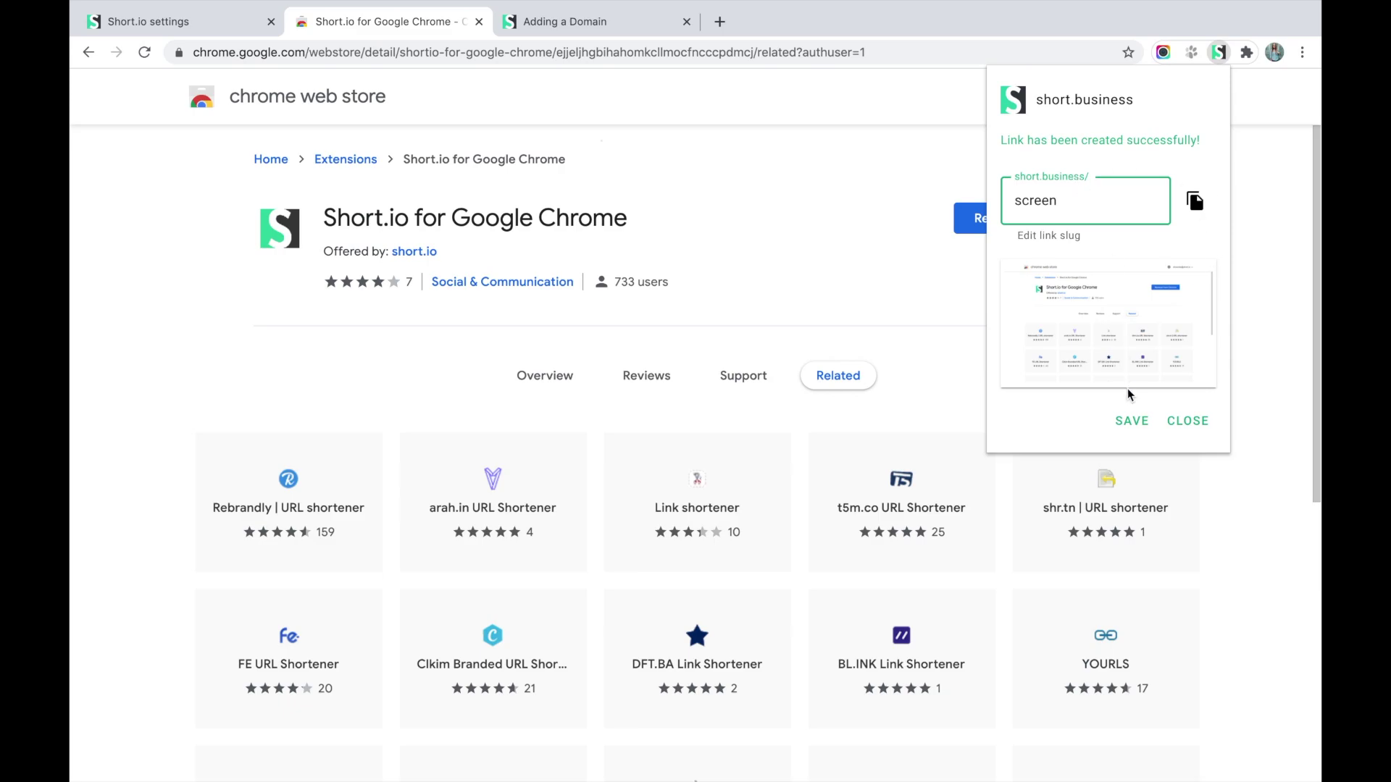
pyautogui.click(1130, 420)
pyautogui.click(1194, 213)
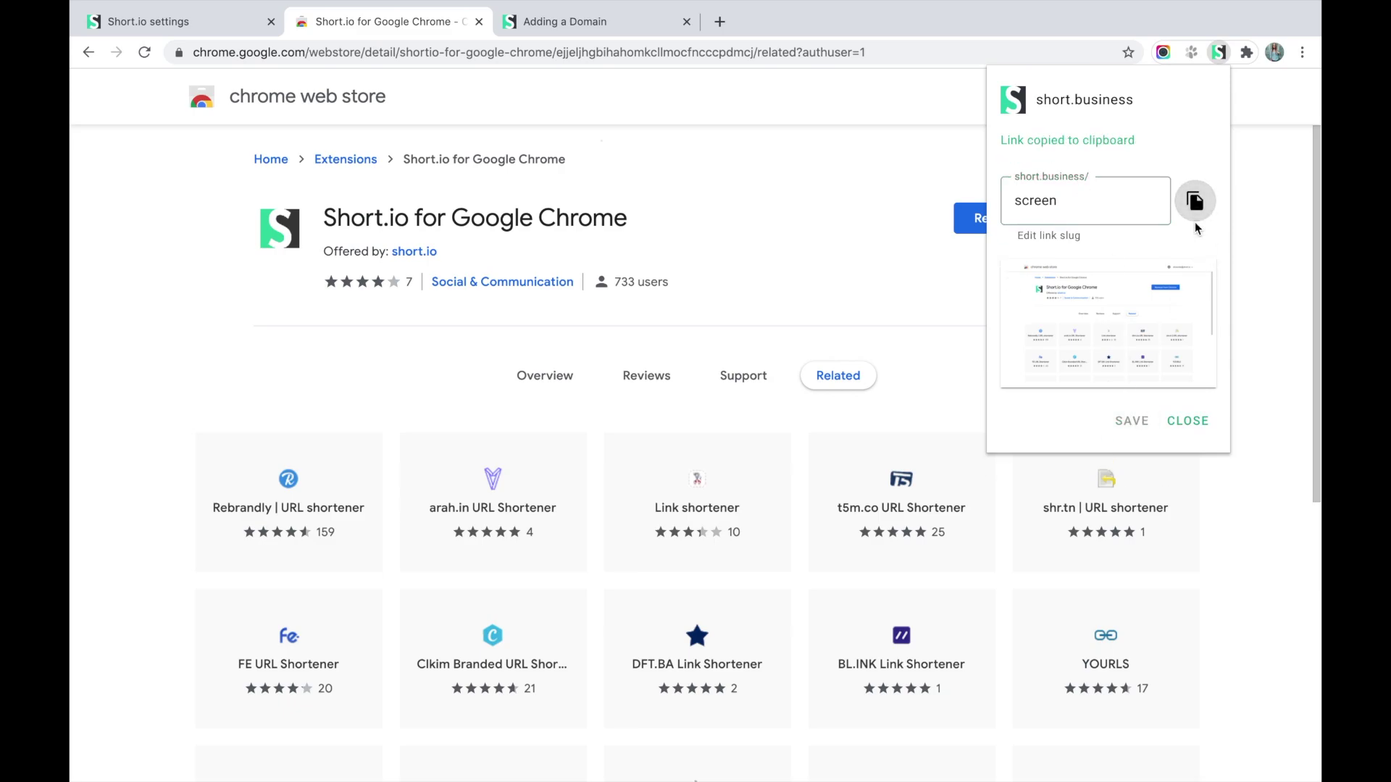
pyautogui.click(1190, 428)
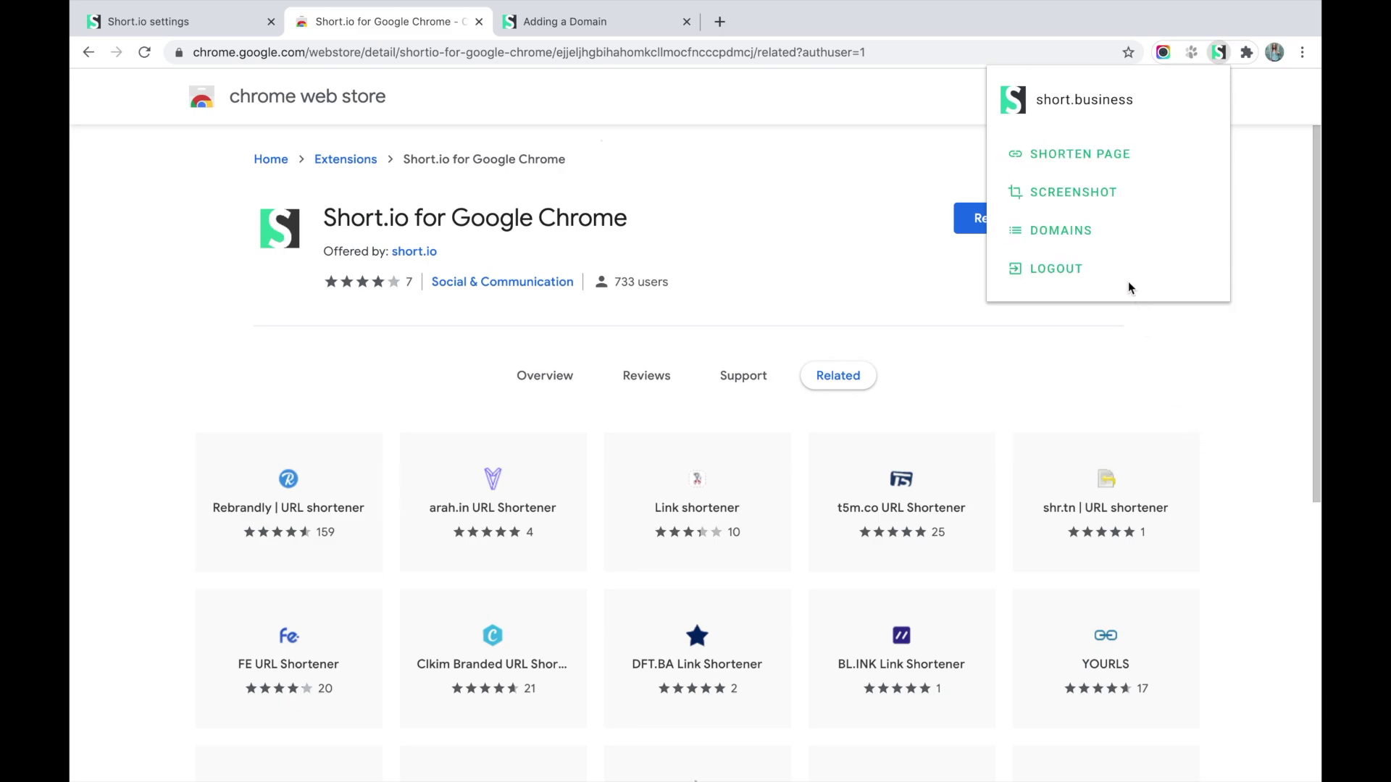
pyautogui.click(1086, 240)
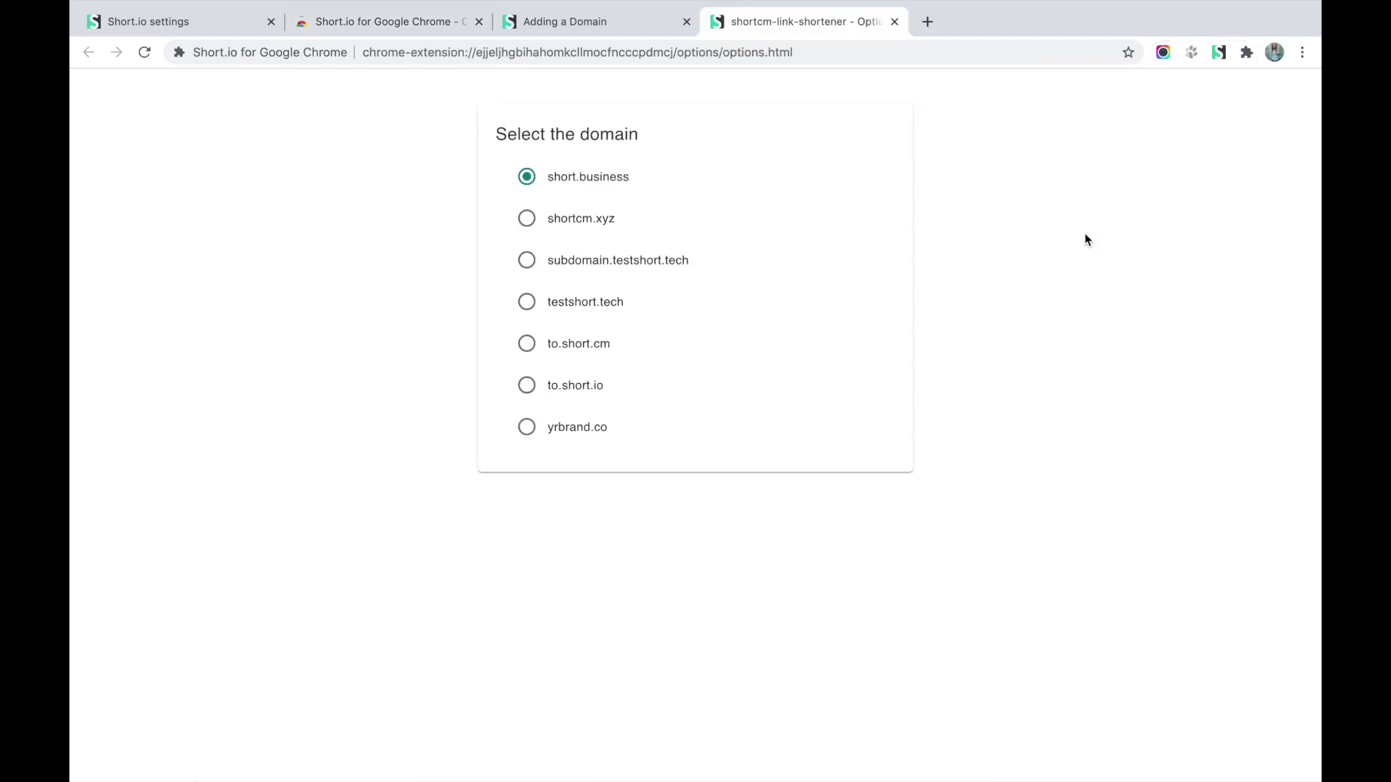
# Switch the extension's domain to shortcm.xyz, check it in the popup, and return to Short.io settings.
pyautogui.click(536, 226)
pyautogui.click(433, 29)
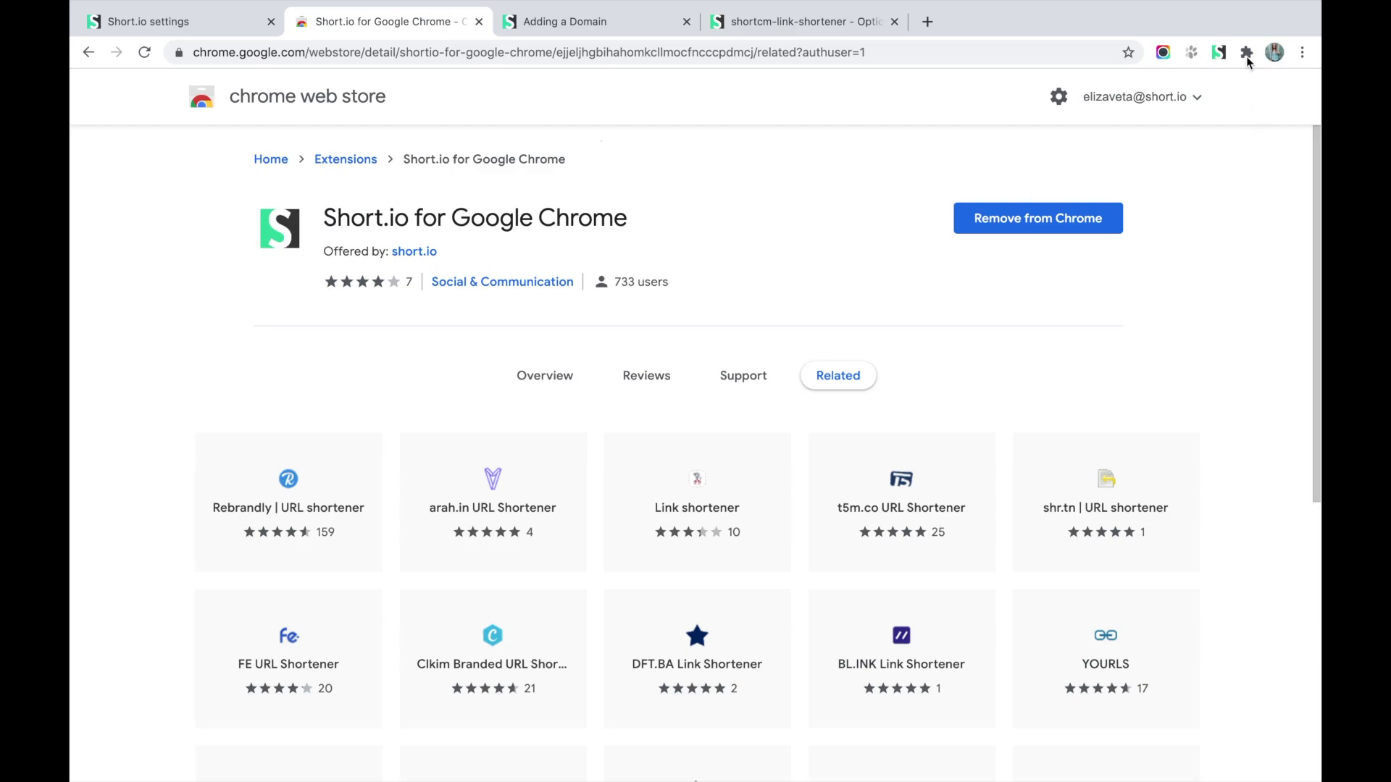
pyautogui.click(1219, 52)
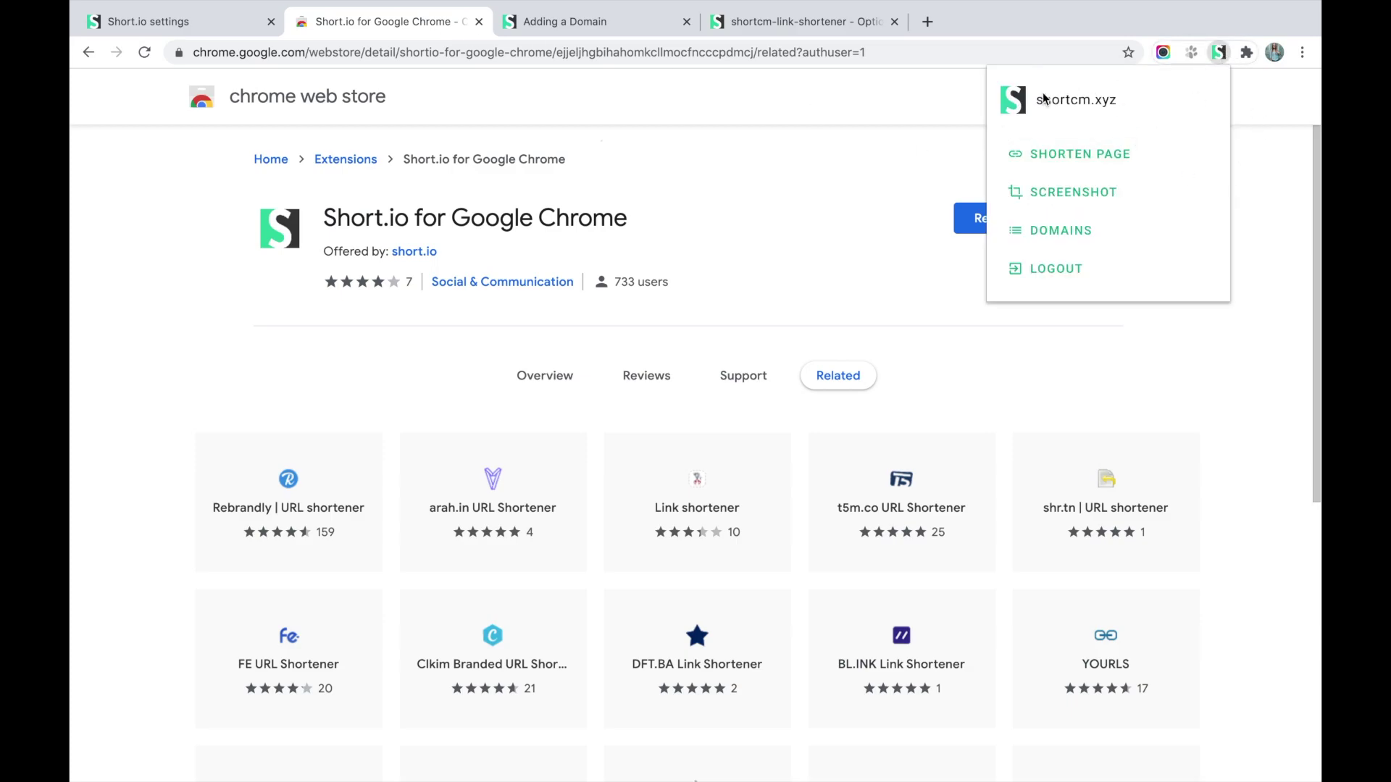
pyautogui.click(883, 166)
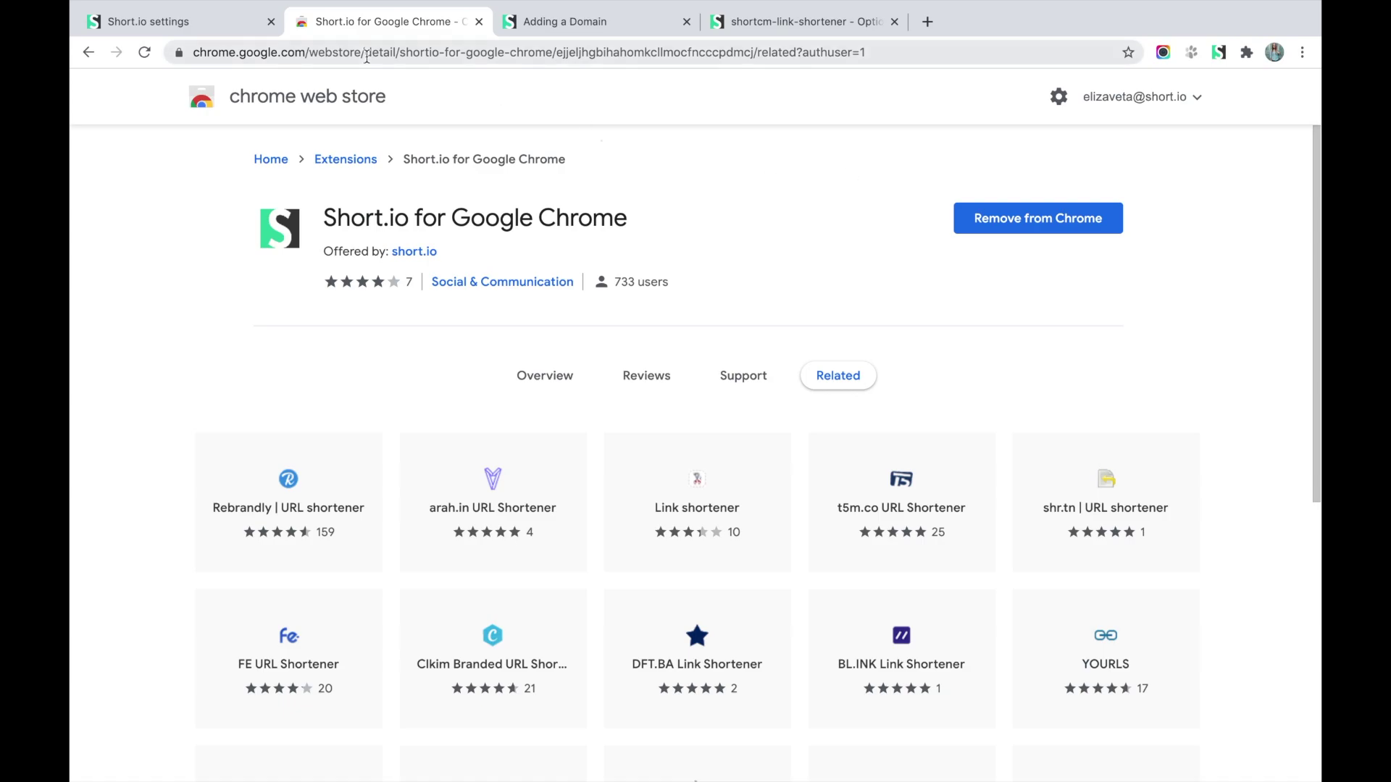
pyautogui.click(239, 20)
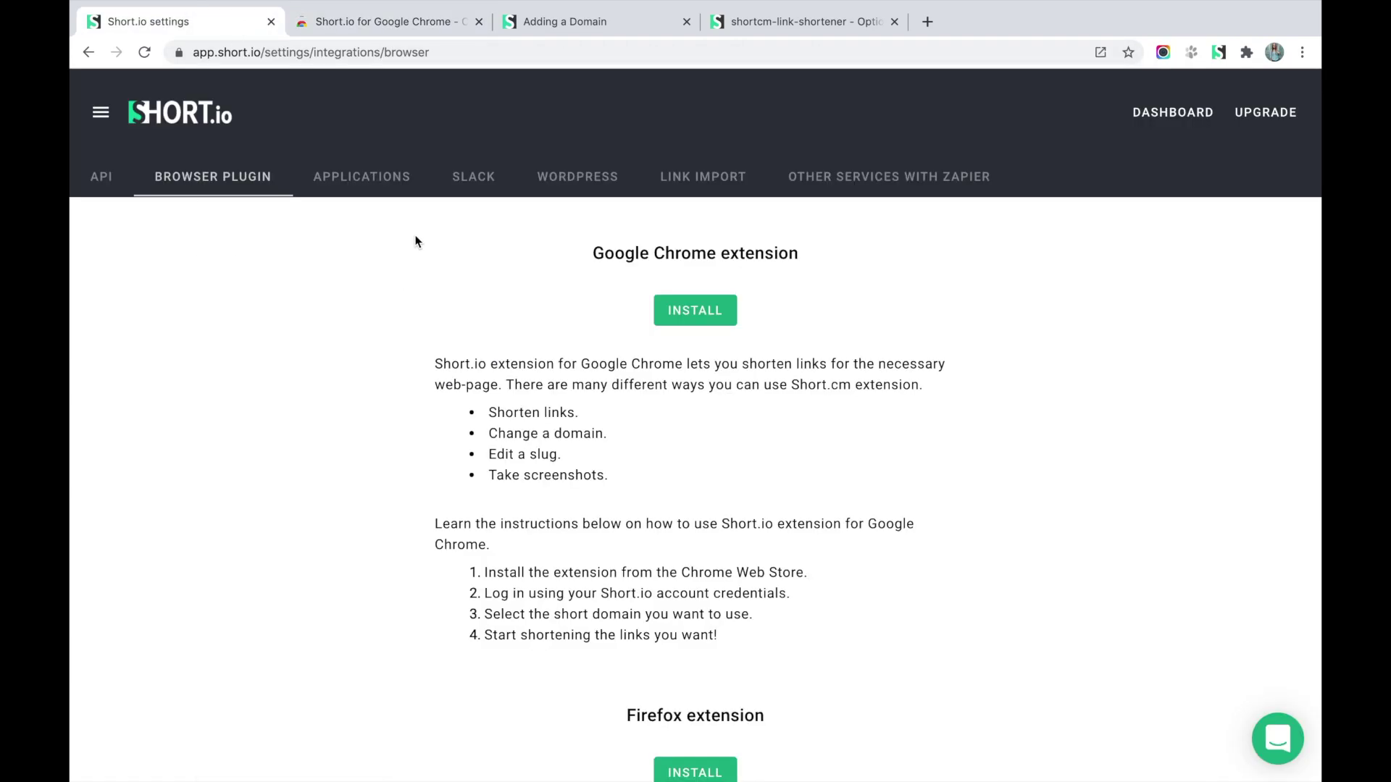
# Show the Applications integration page and open Short.io as a standalone desktop app.
pyautogui.click(362, 176)
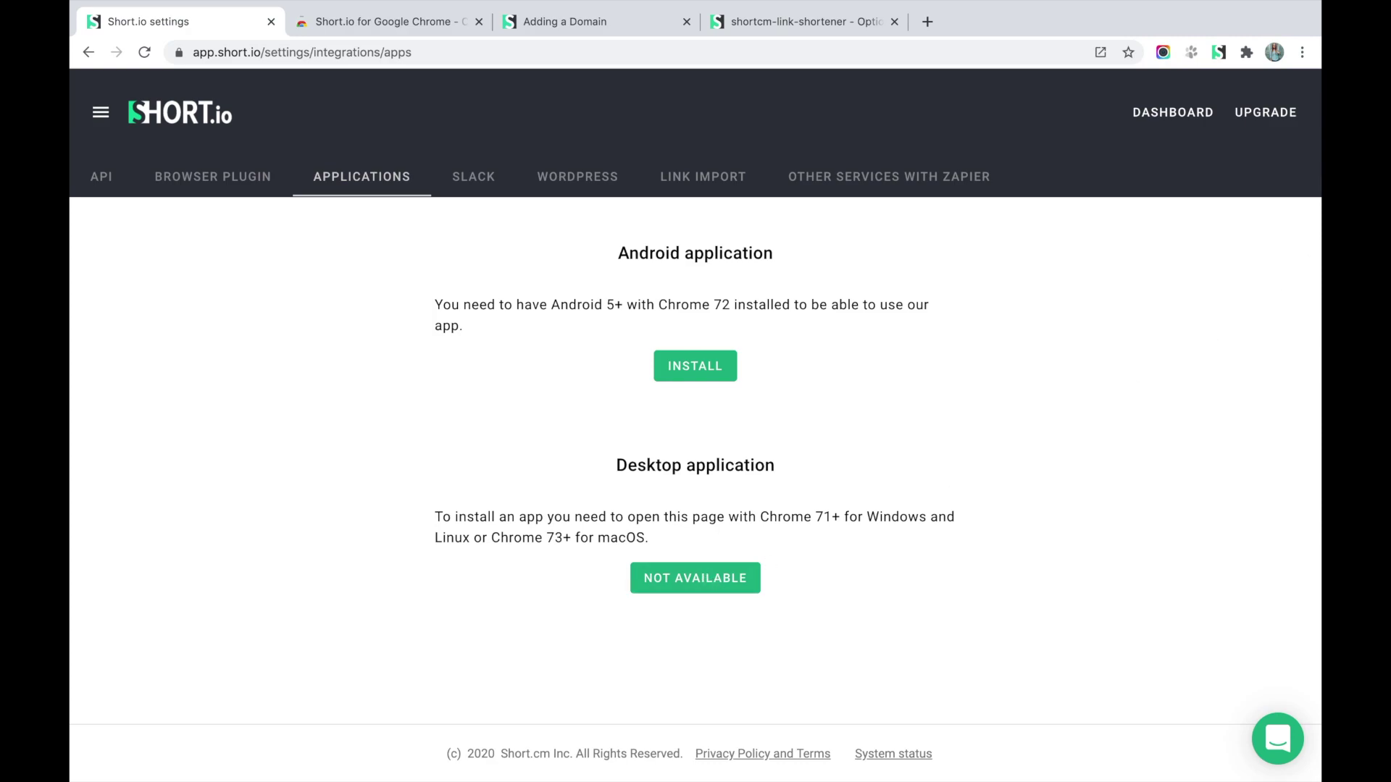
pyautogui.click(1102, 51)
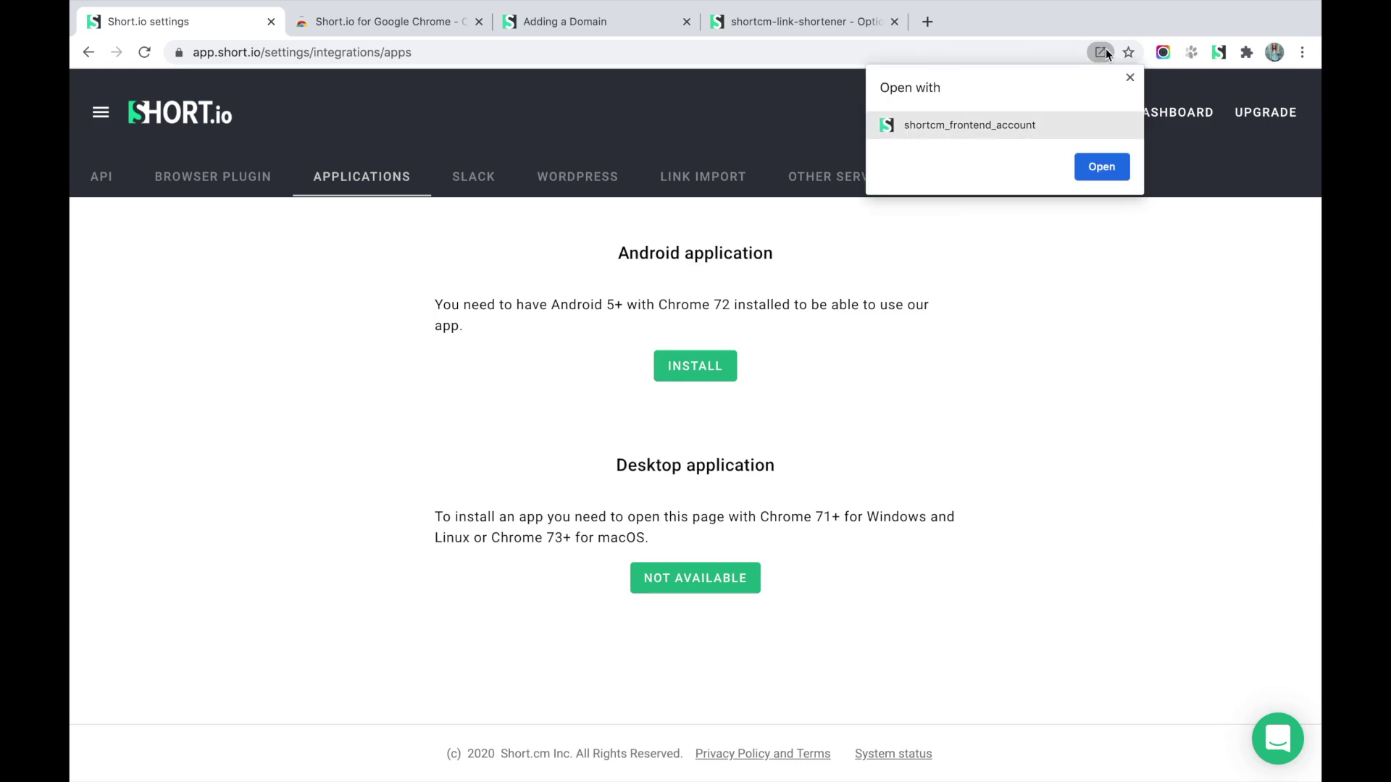
pyautogui.click(1101, 168)
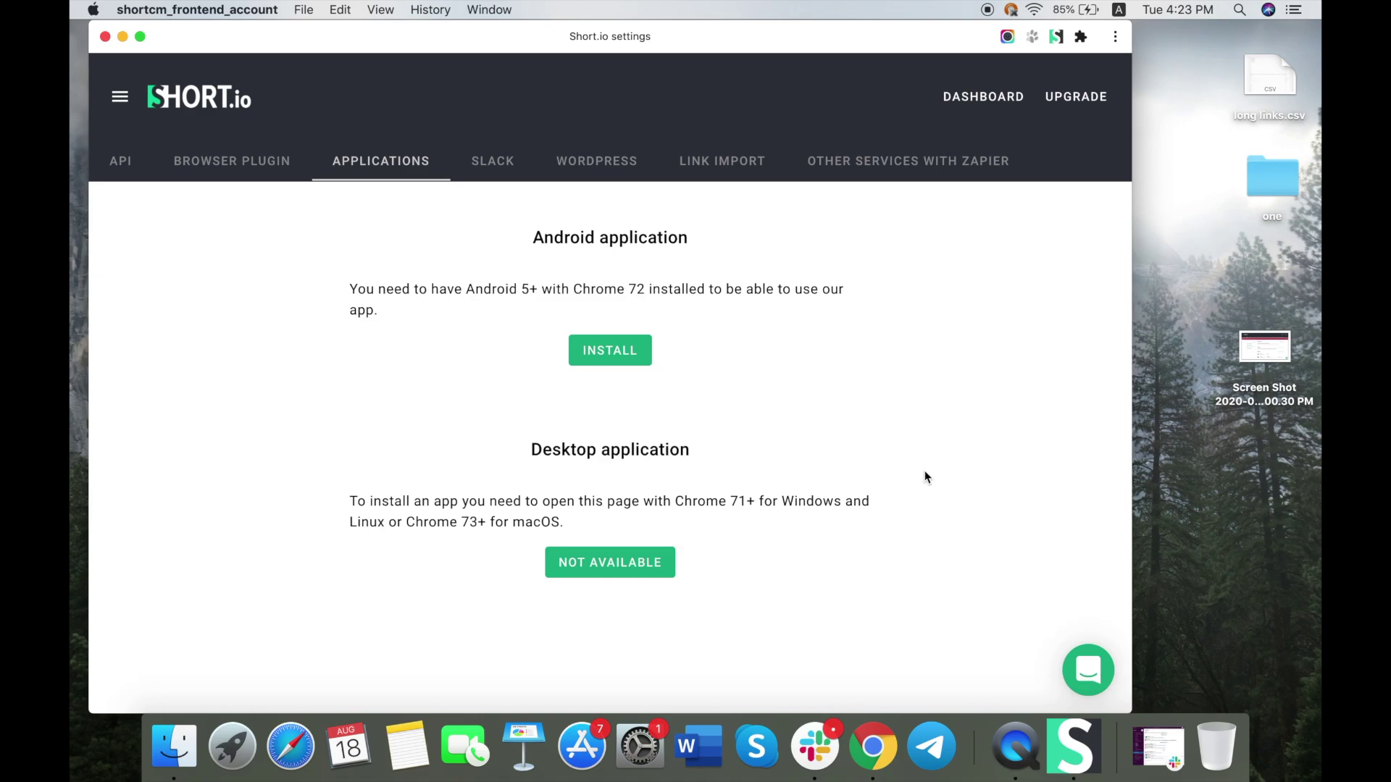
# Browse the app's API and Browser Plugin pages, then go to the Dashboard.
pyautogui.click(134, 170)
pyautogui.click(207, 163)
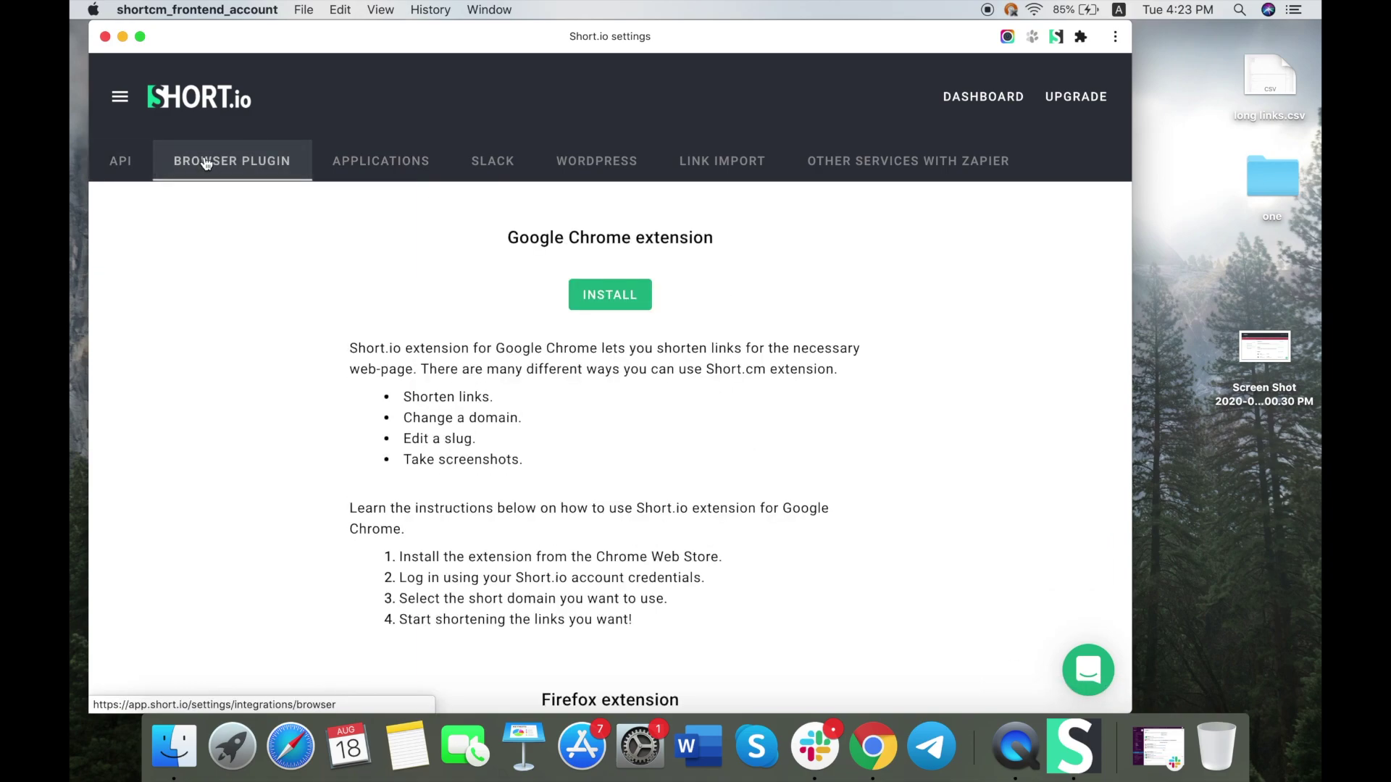
pyautogui.click(121, 98)
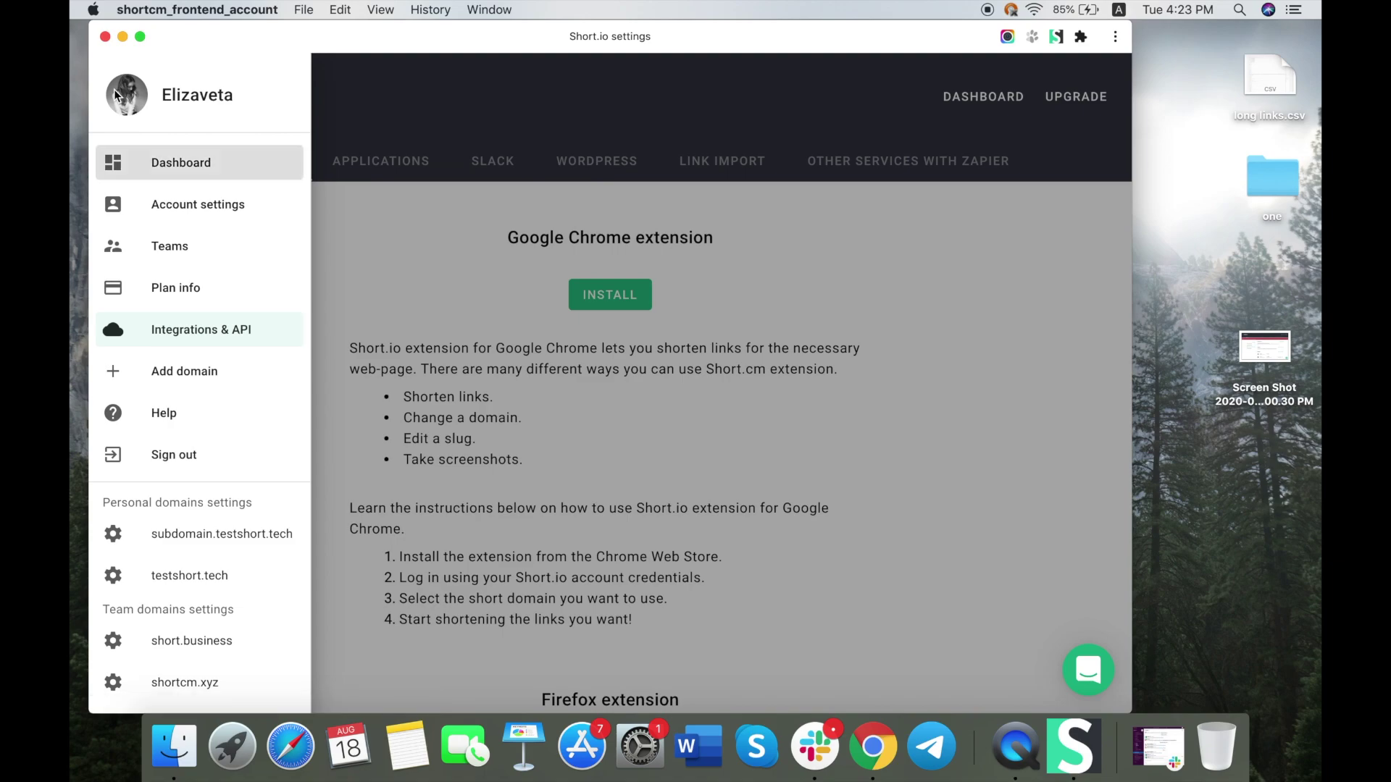
pyautogui.click(162, 164)
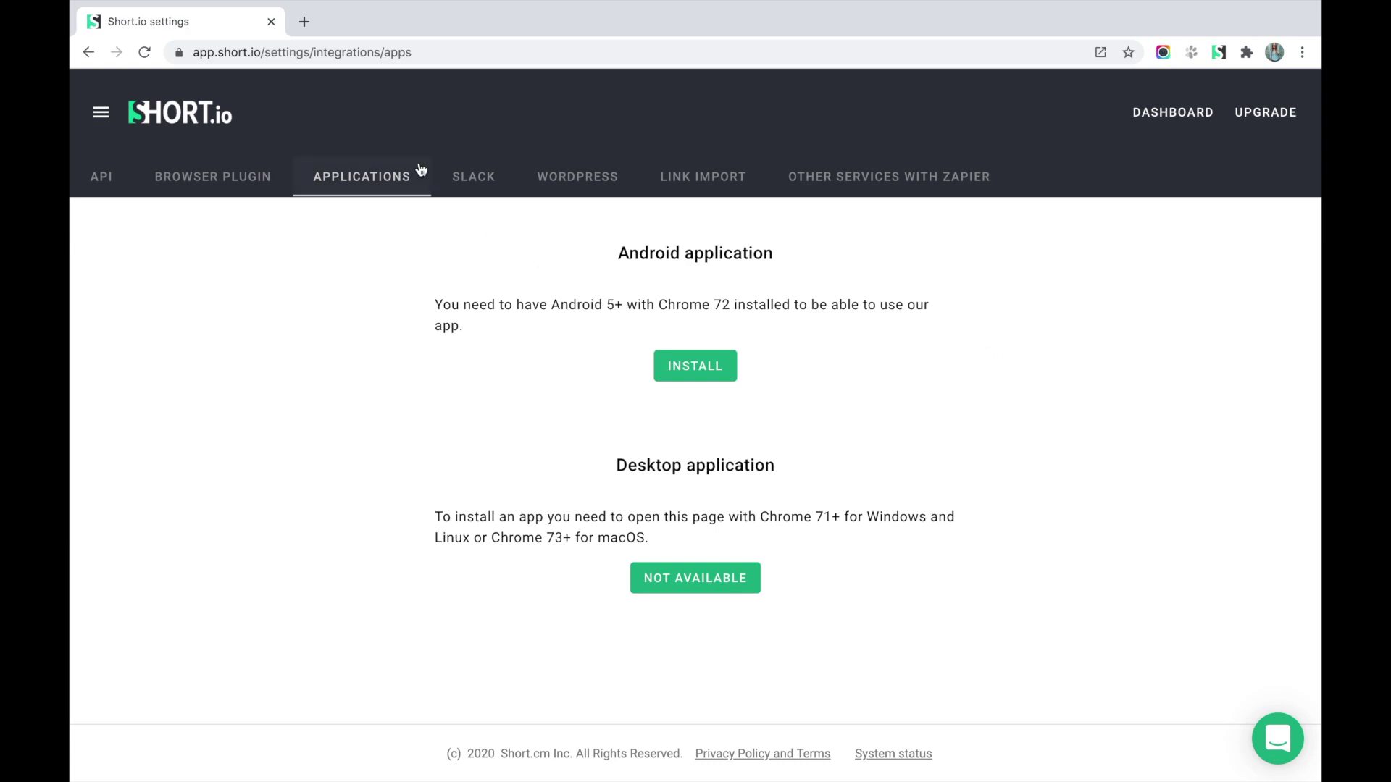
# Connect a Slack workspace to Short.io, with Slackbot as the posting channel.
pyautogui.click(465, 182)
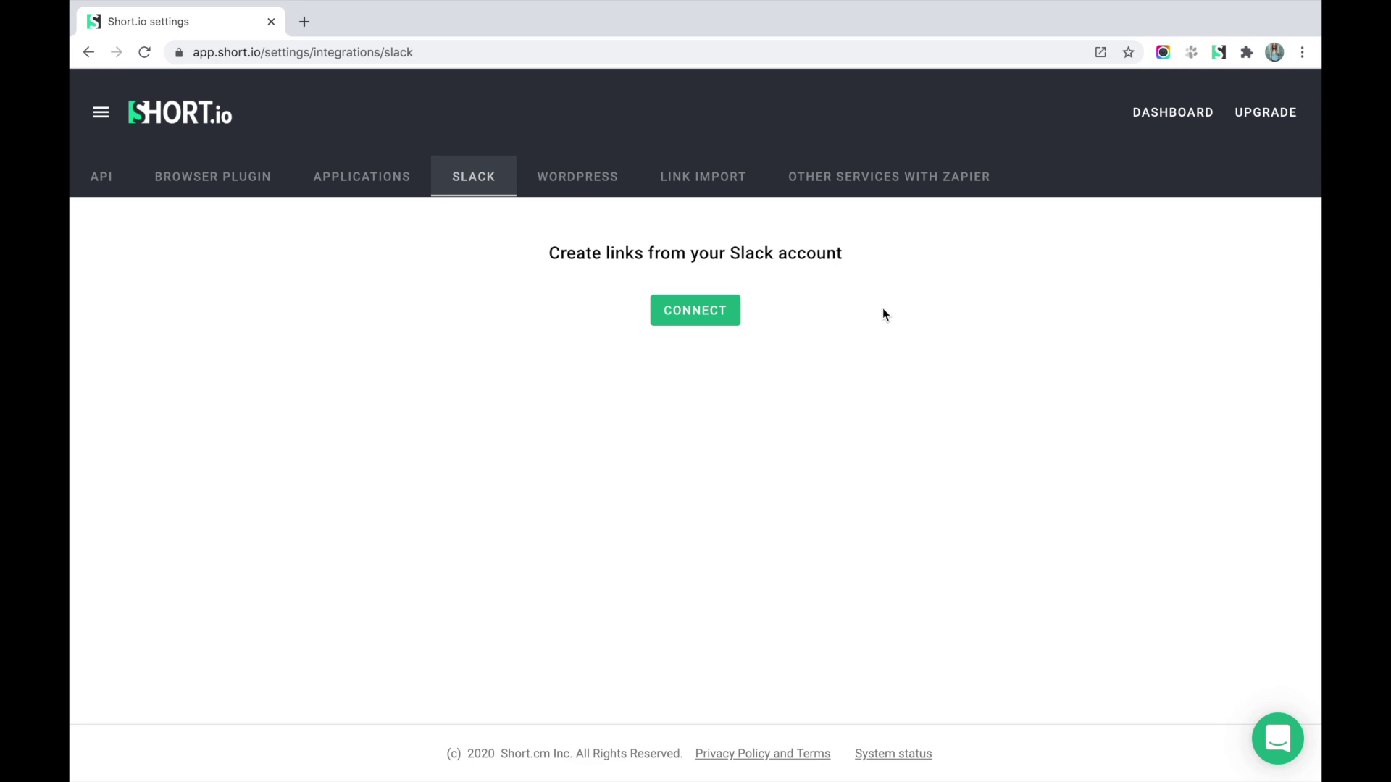
pyautogui.click(730, 313)
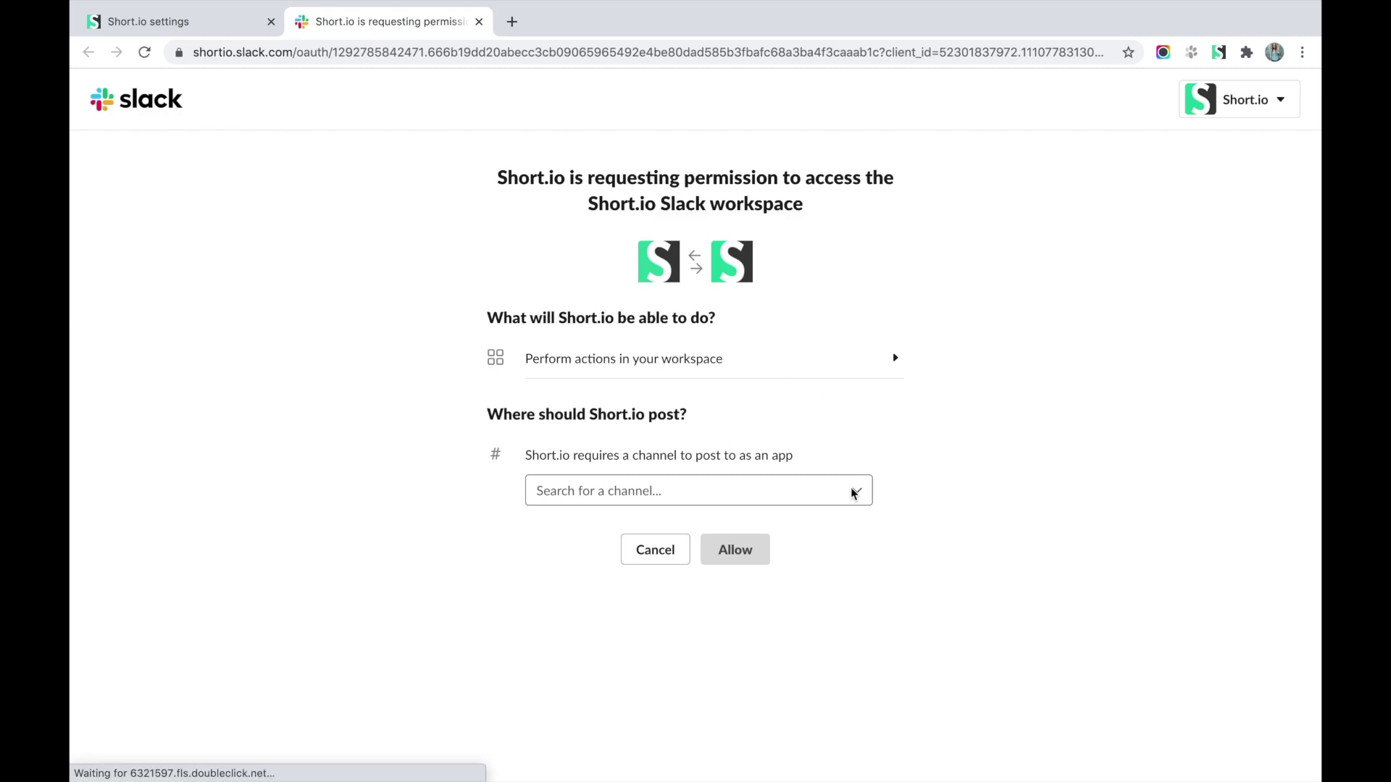
pyautogui.click(853, 493)
pyautogui.scroll(-2, 665, 633)
pyautogui.scroll(-5, 665, 632)
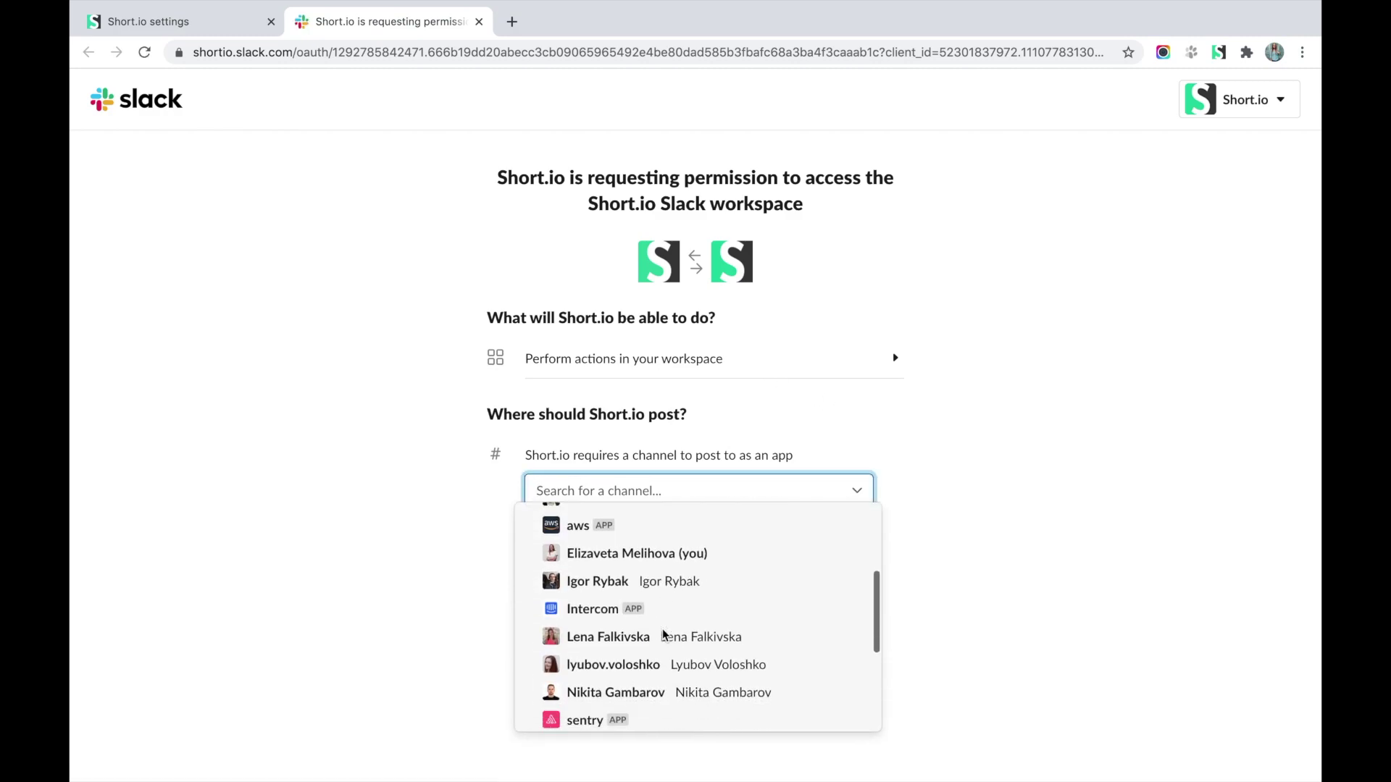
pyautogui.click(649, 634)
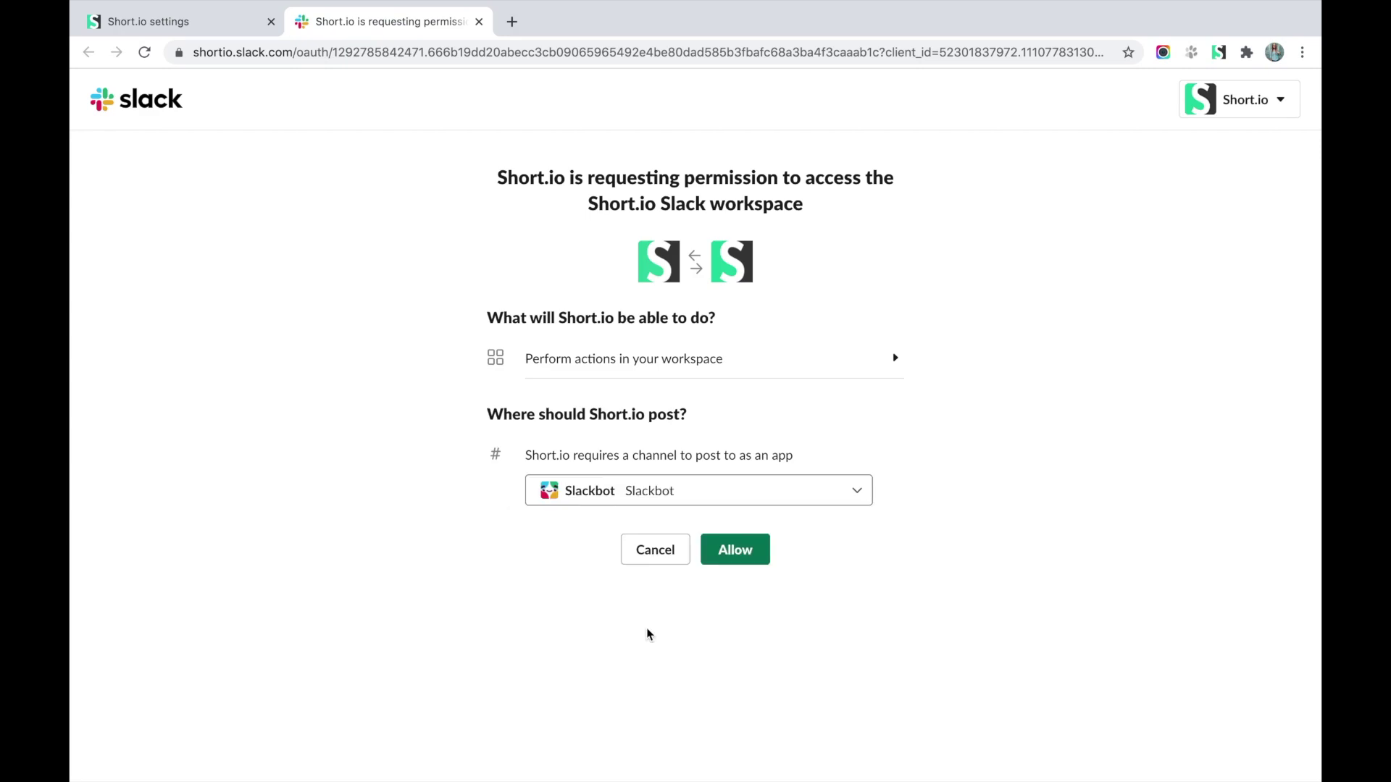
pyautogui.click(757, 545)
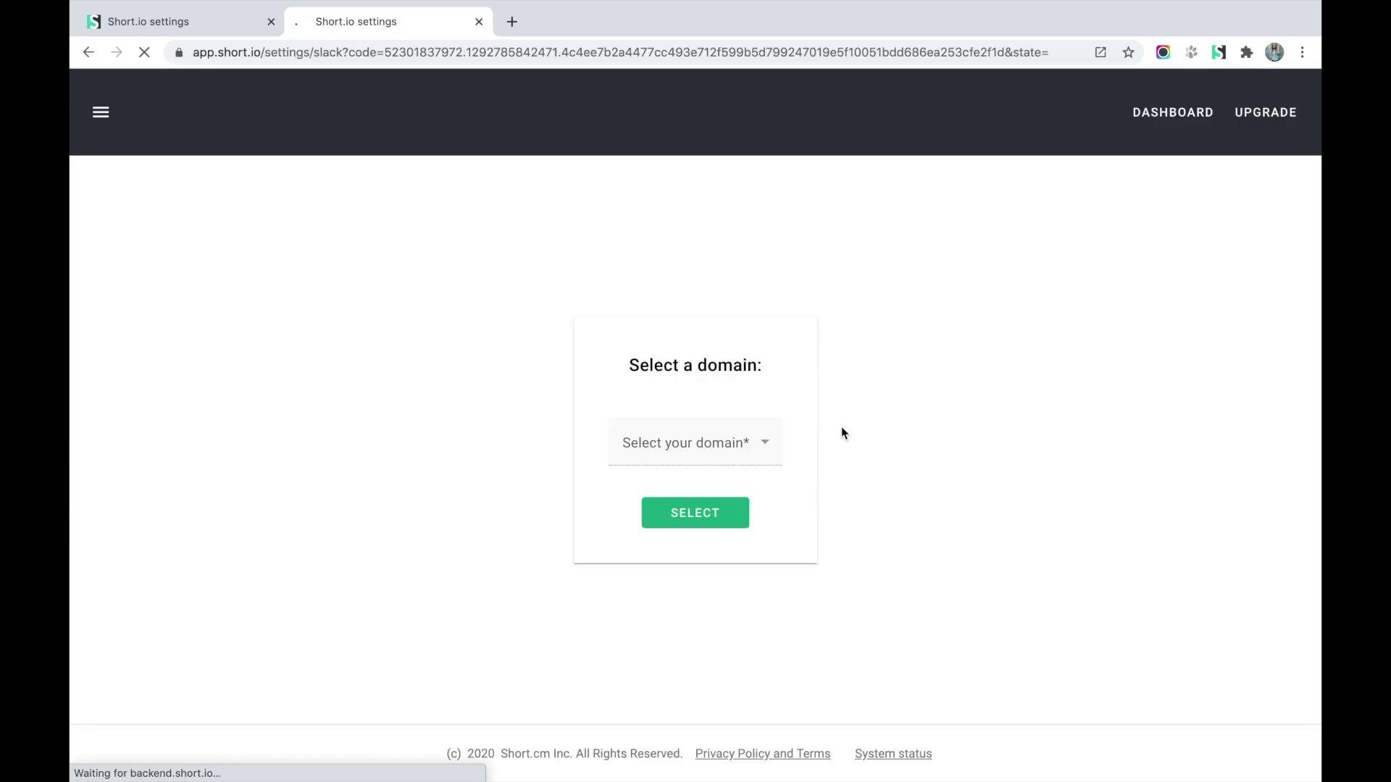
# Choose short.business as the Slack link domain and select the page address.
pyautogui.click(762, 439)
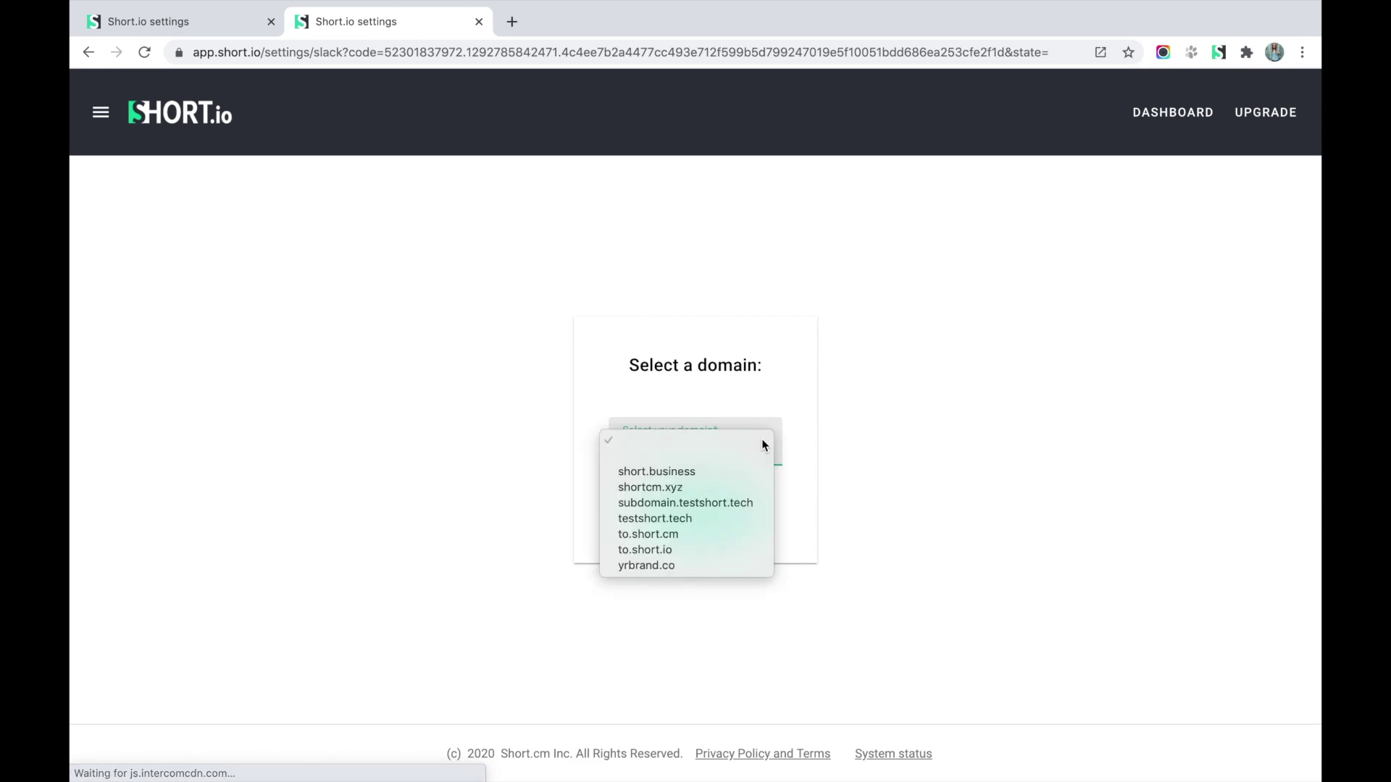
pyautogui.click(737, 472)
pyautogui.click(717, 512)
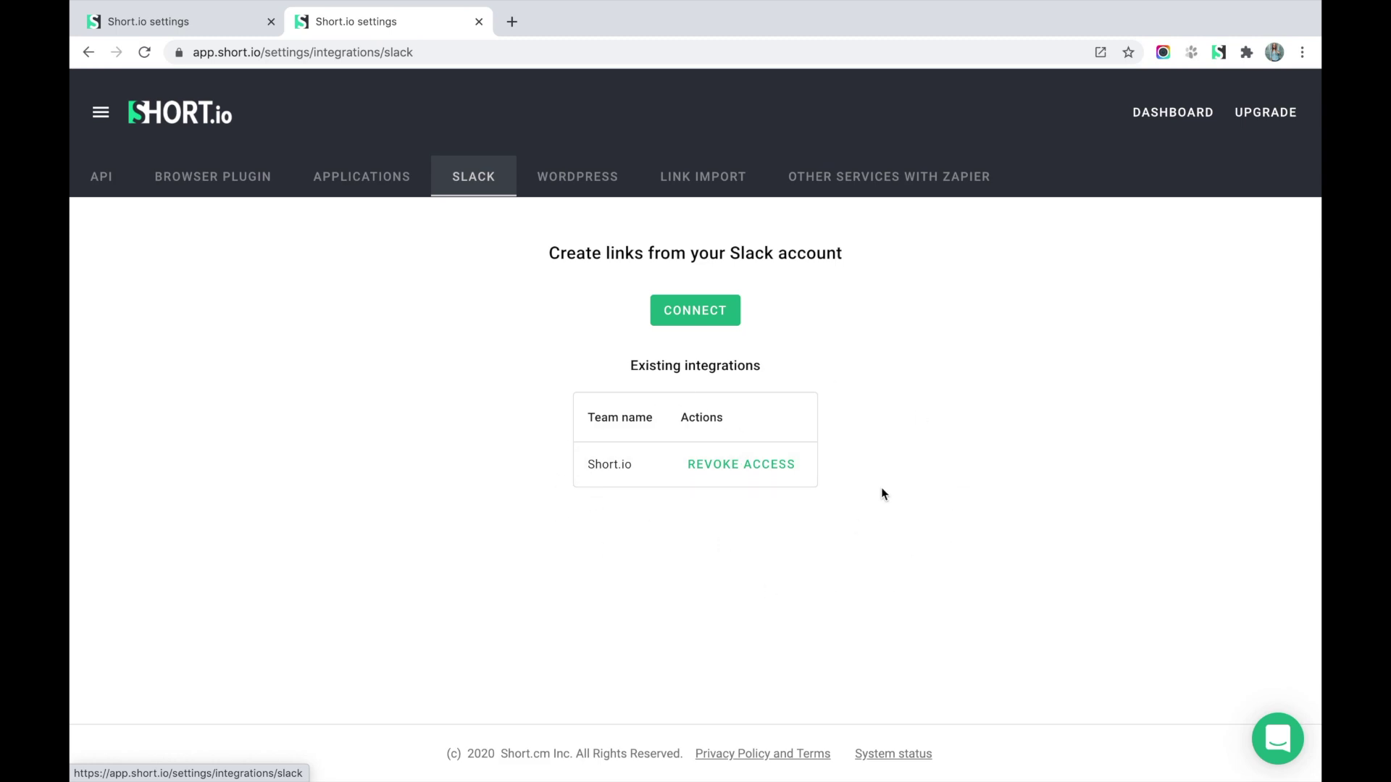
pyautogui.click(448, 58)
pyautogui.press('super+c')
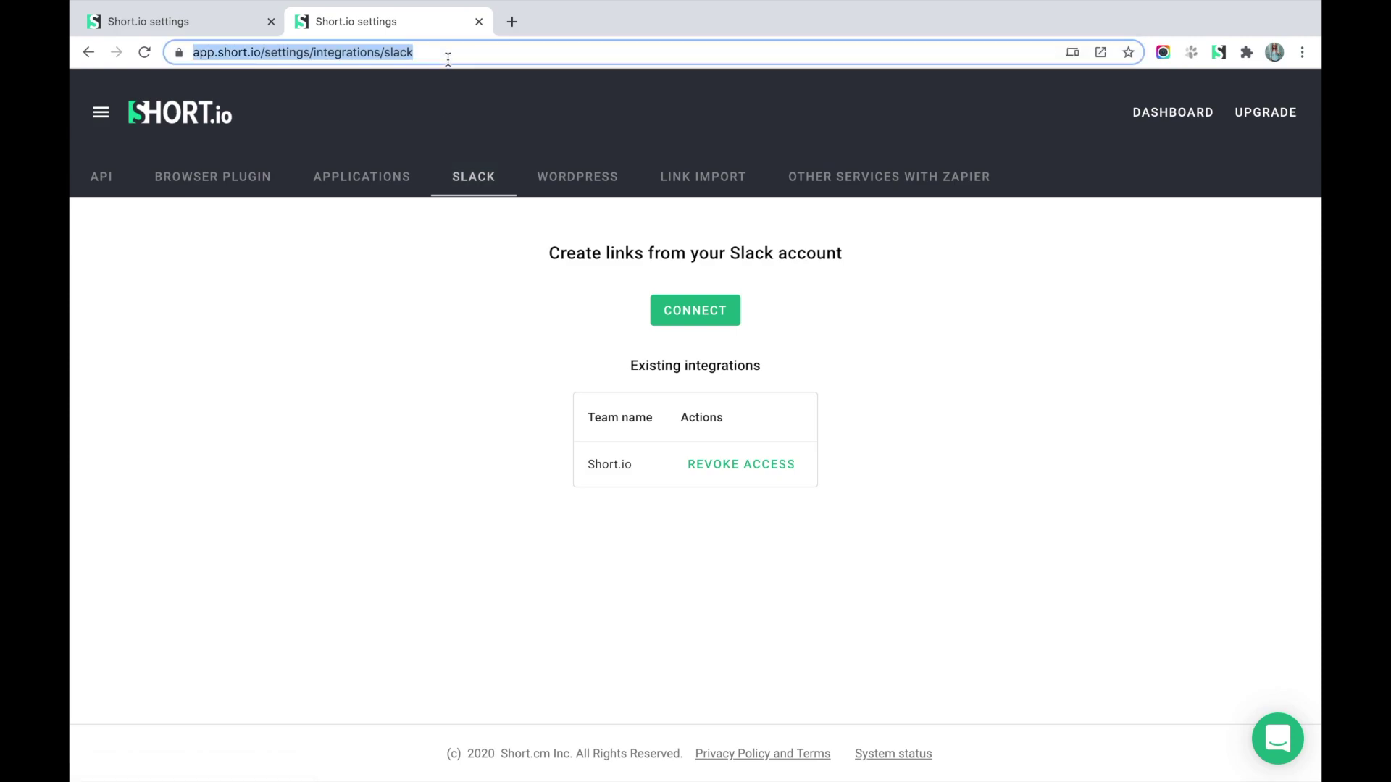
# In Slack's Slackbot DM, send /shorten with the pasted Short.io settings URL.
pyautogui.click(844, 746)
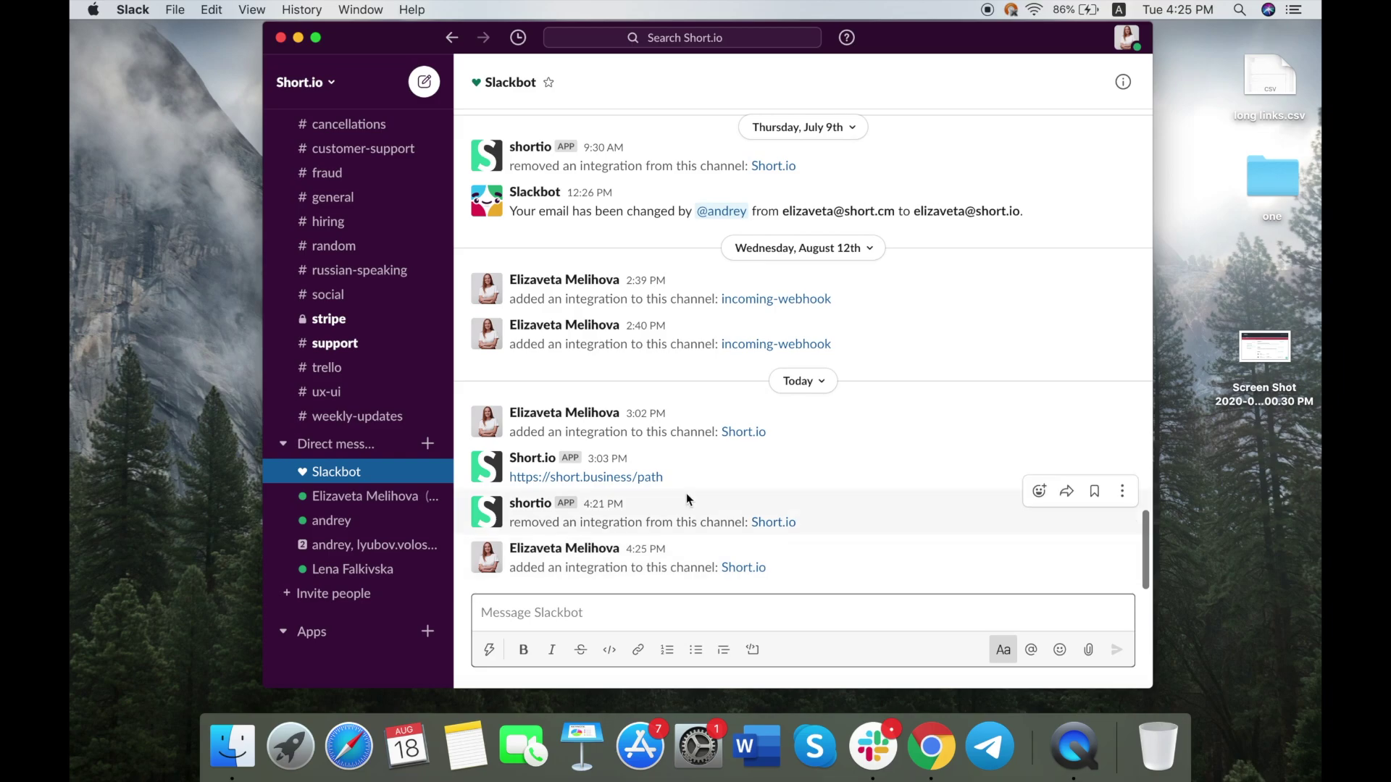
pyautogui.write('/')
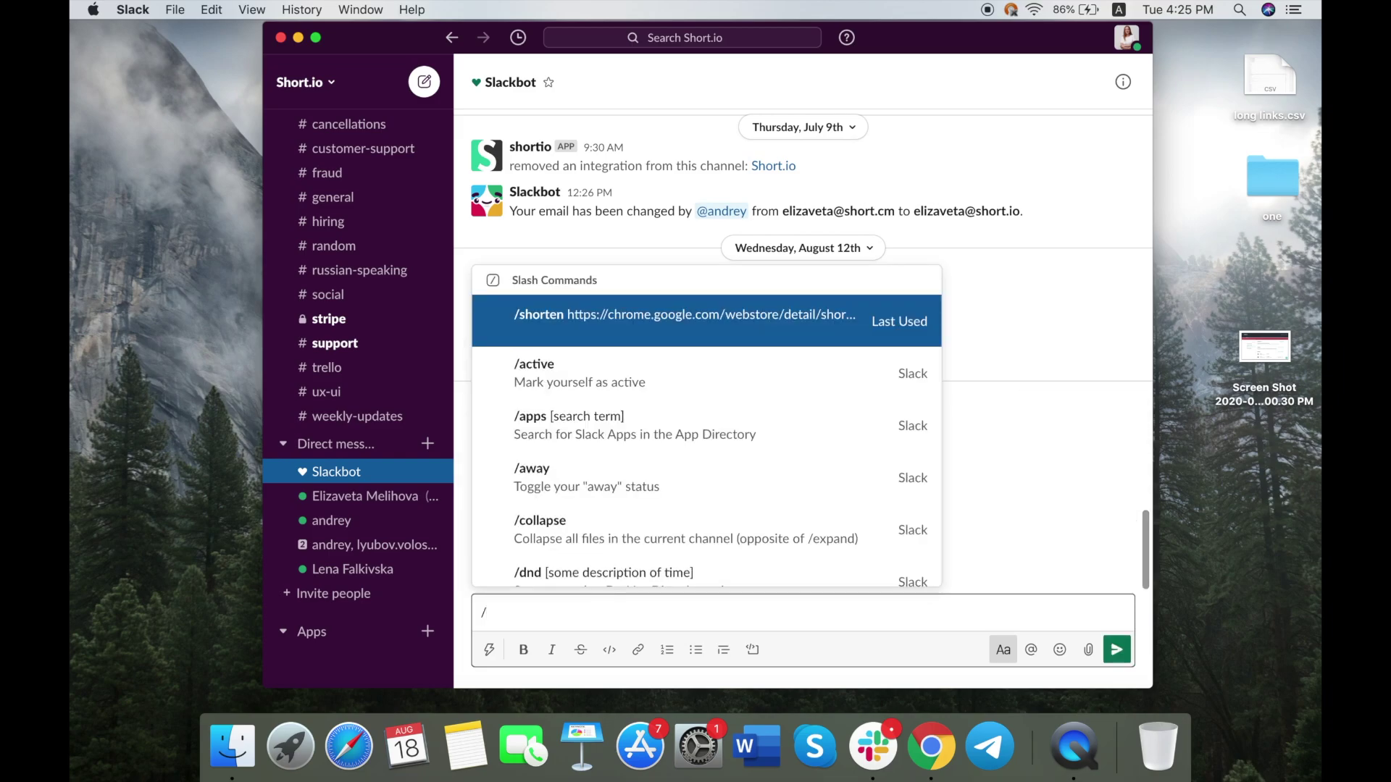
pyautogui.write('shorten')
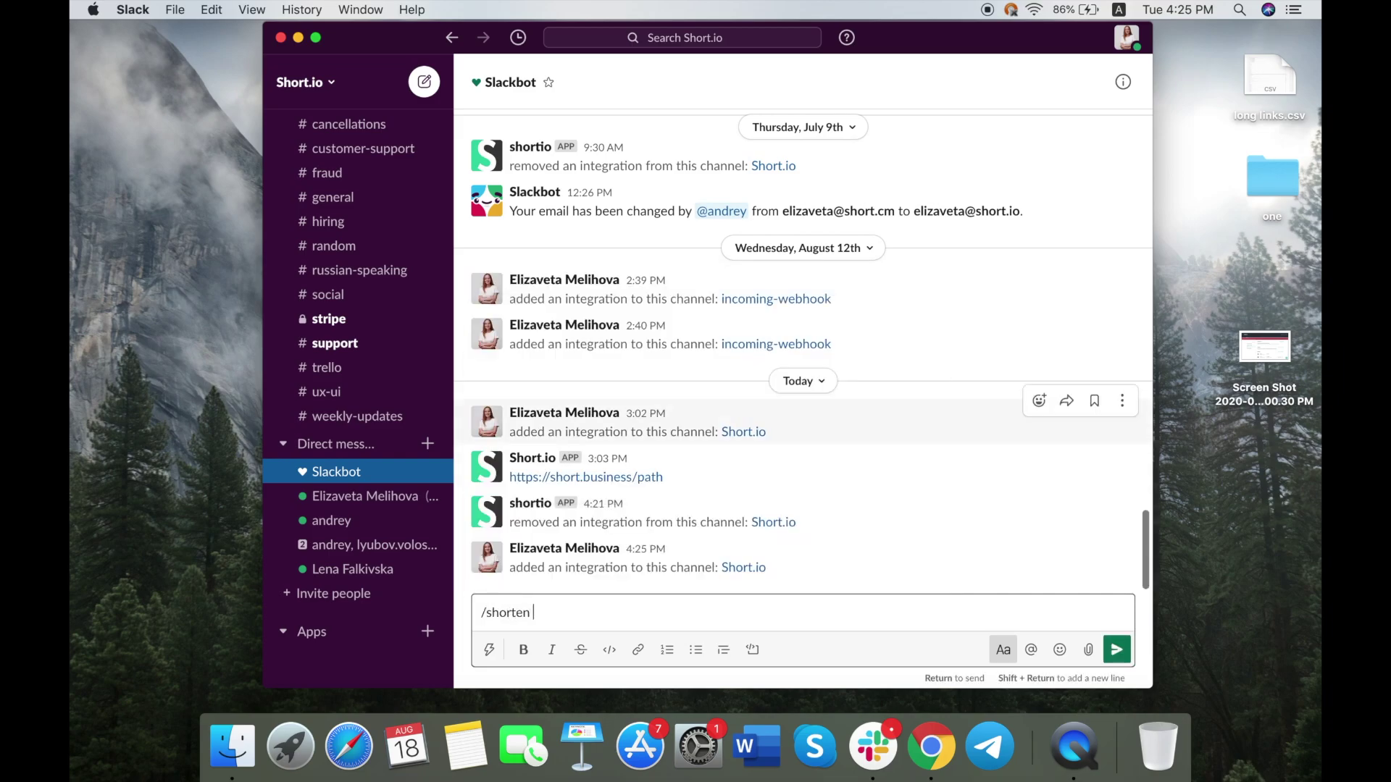
pyautogui.press('super+v')
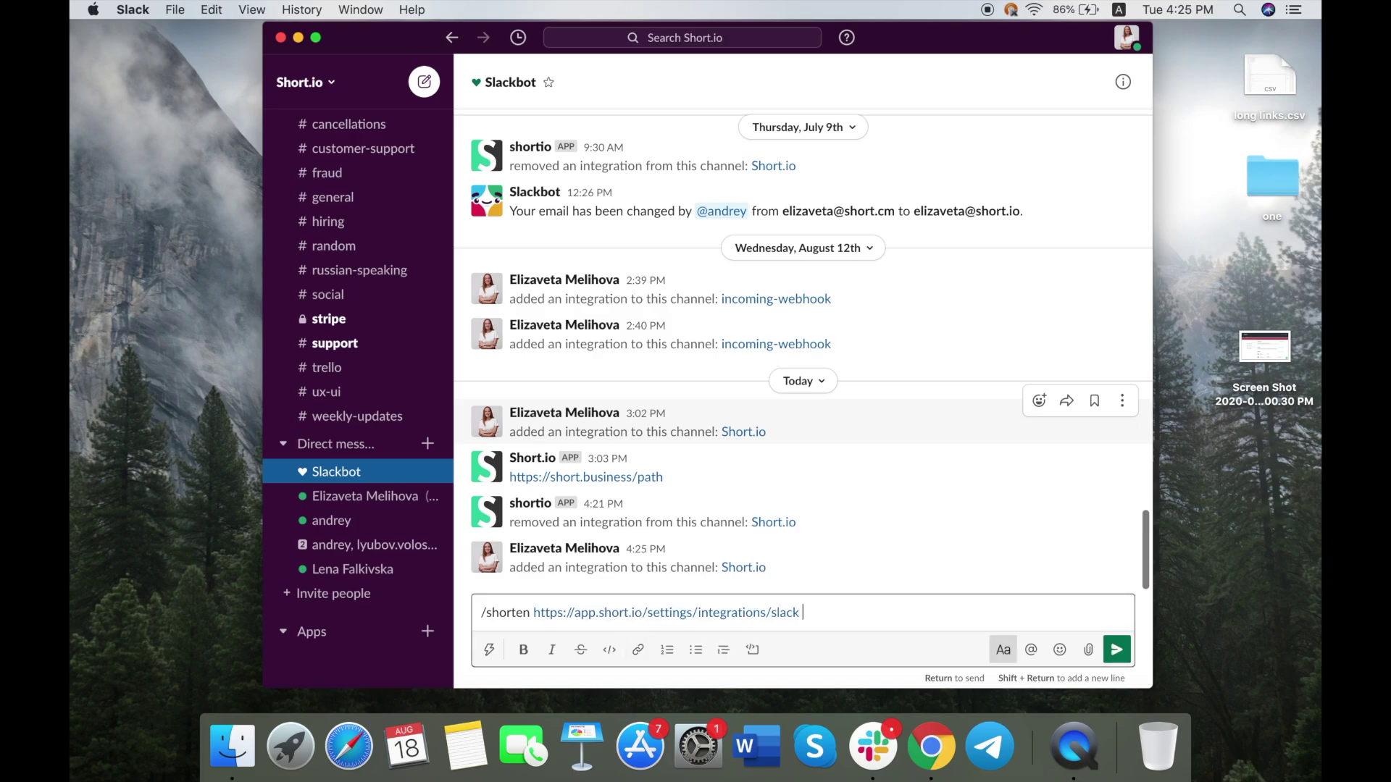
pyautogui.write('setting')
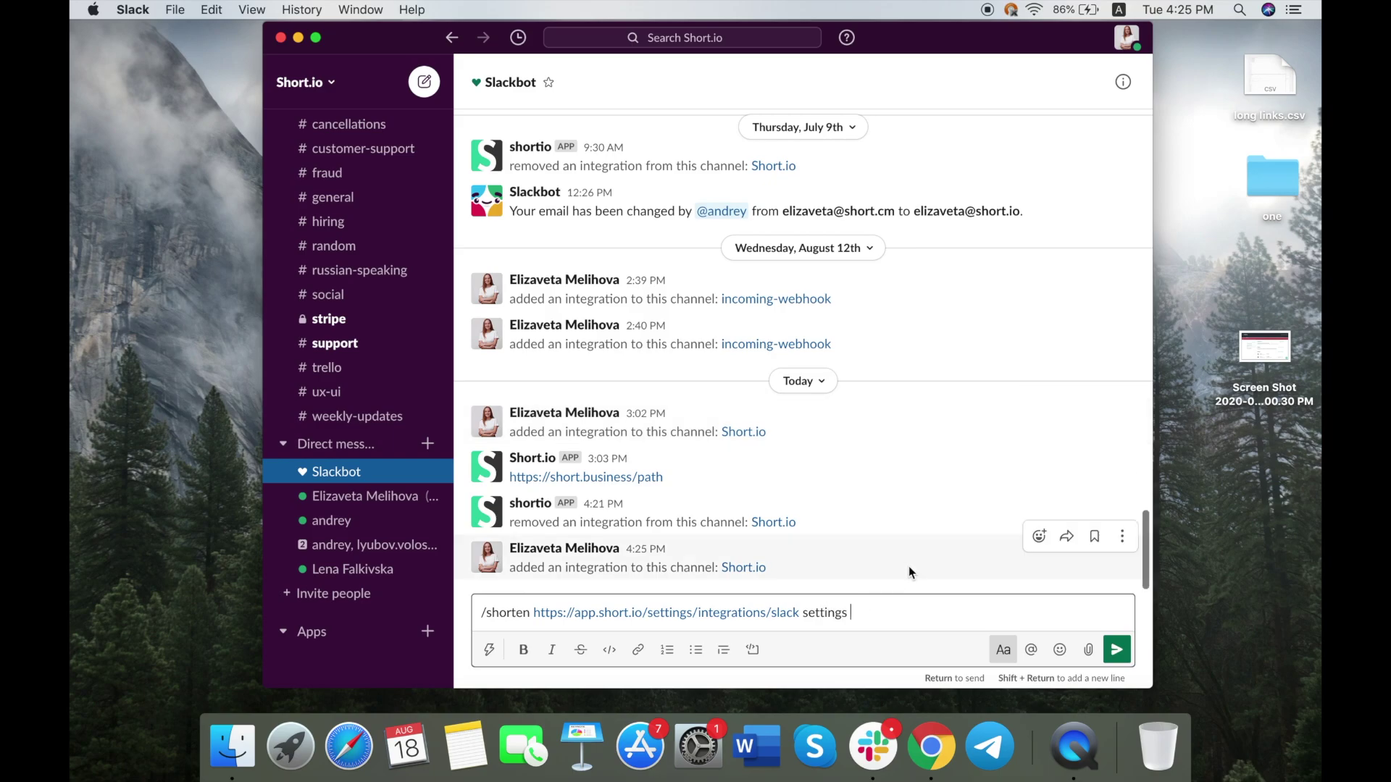
pyautogui.write('sho')
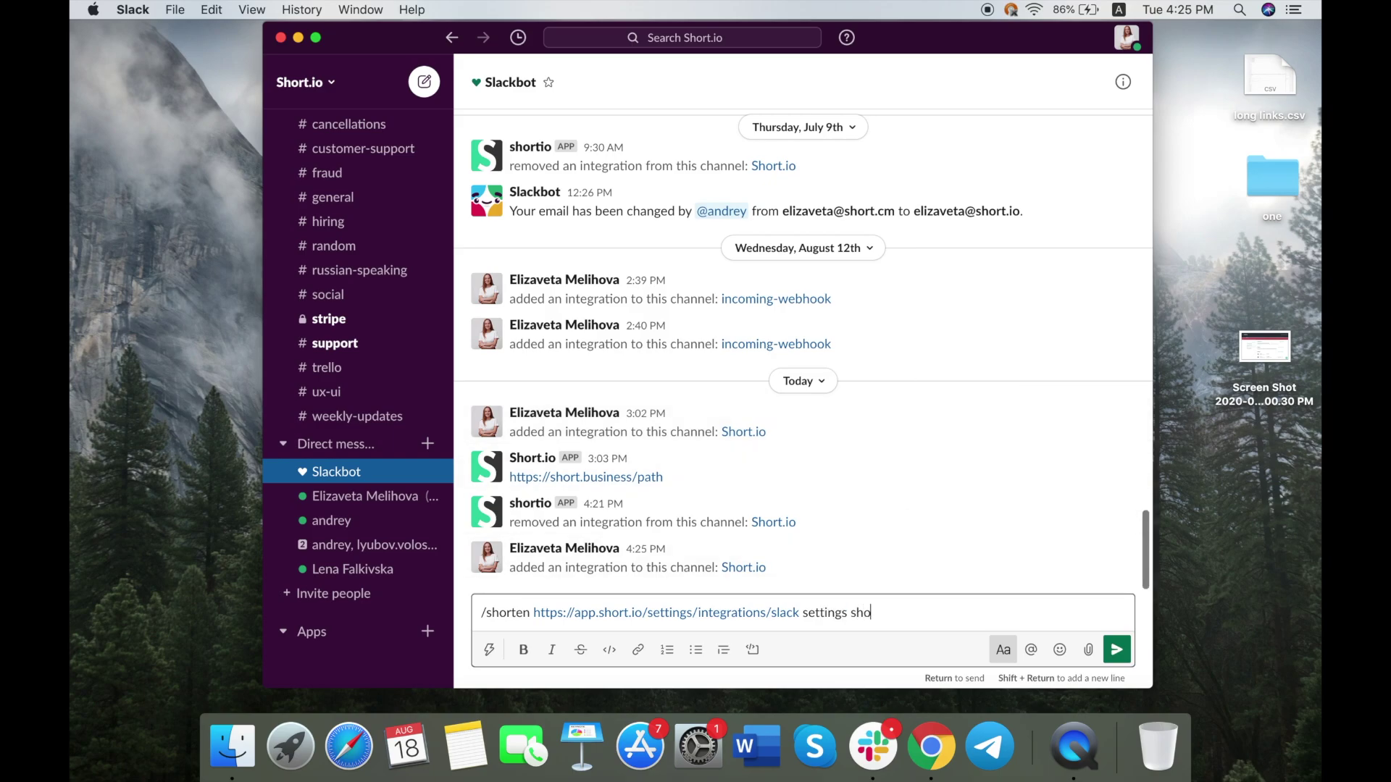
pyautogui.write('rtio')
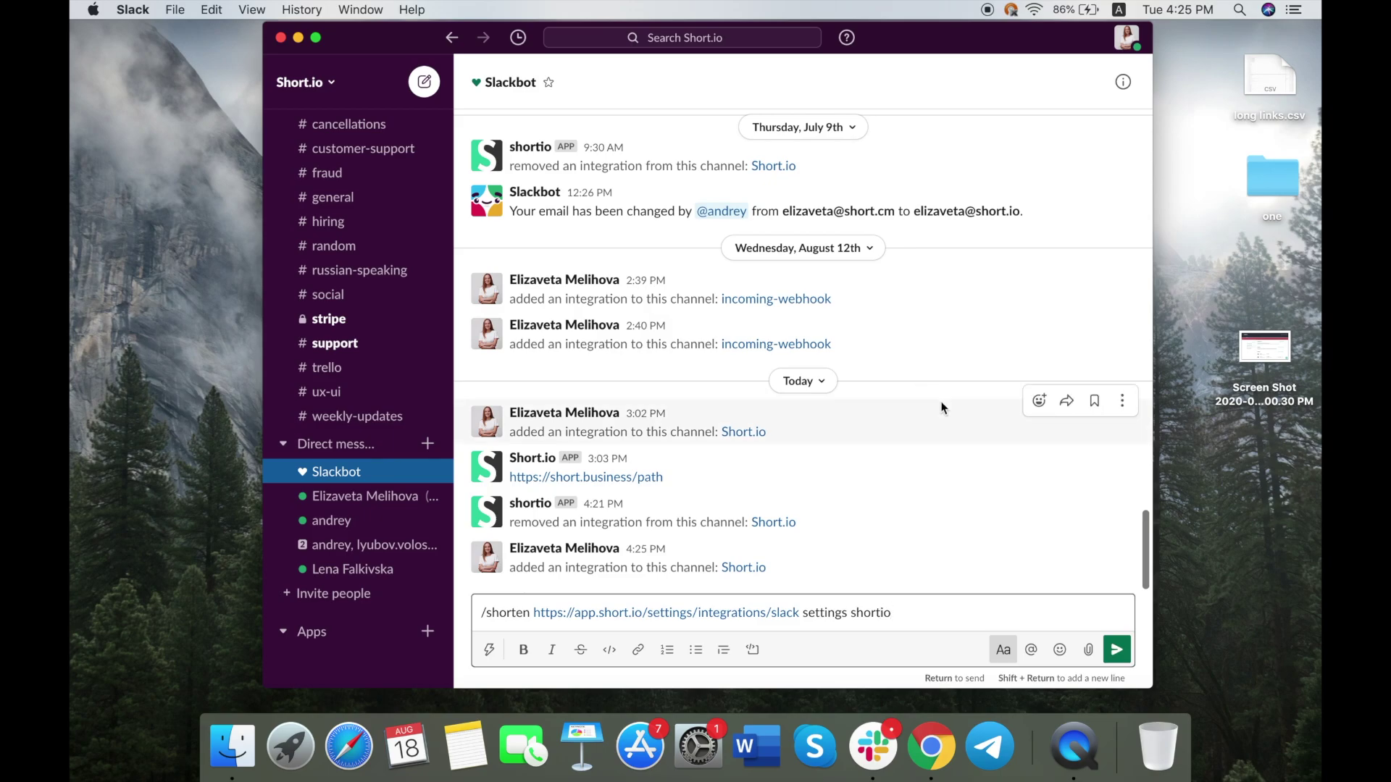
pyautogui.click(1117, 652)
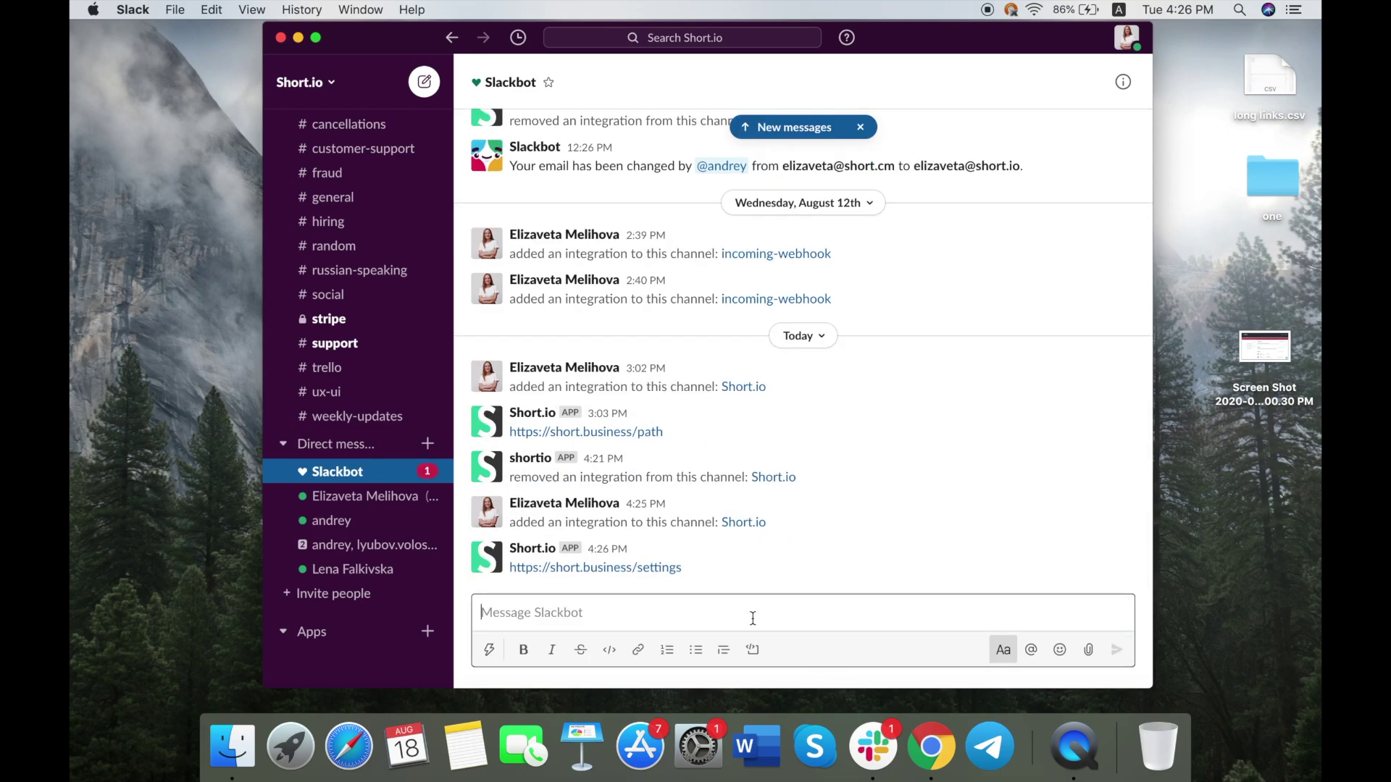
# Select the returned link short.business/settings and return to the browser.
pyautogui.moveTo(688, 567); pyautogui.dragTo(510, 571)
pyautogui.click(715, 589)
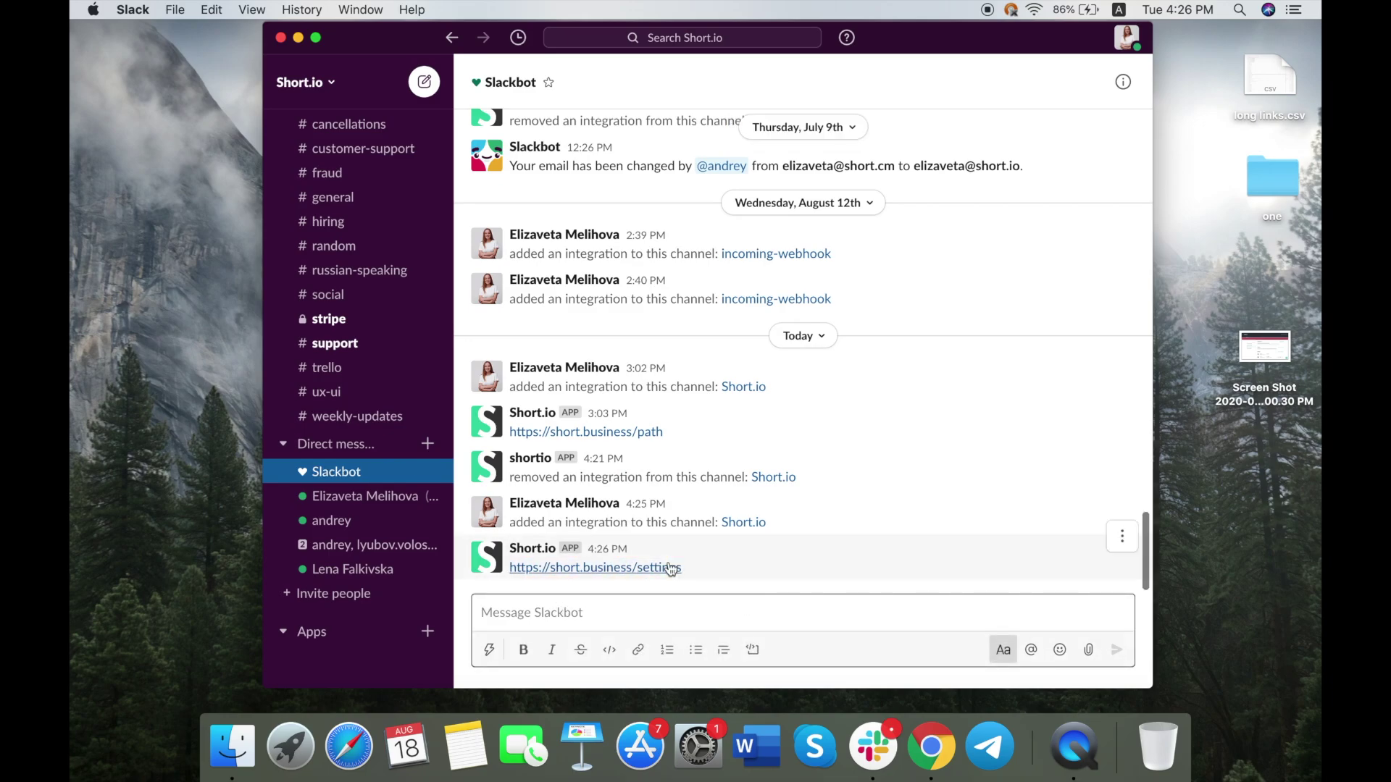
pyautogui.moveTo(701, 571); pyautogui.dragTo(510, 568)
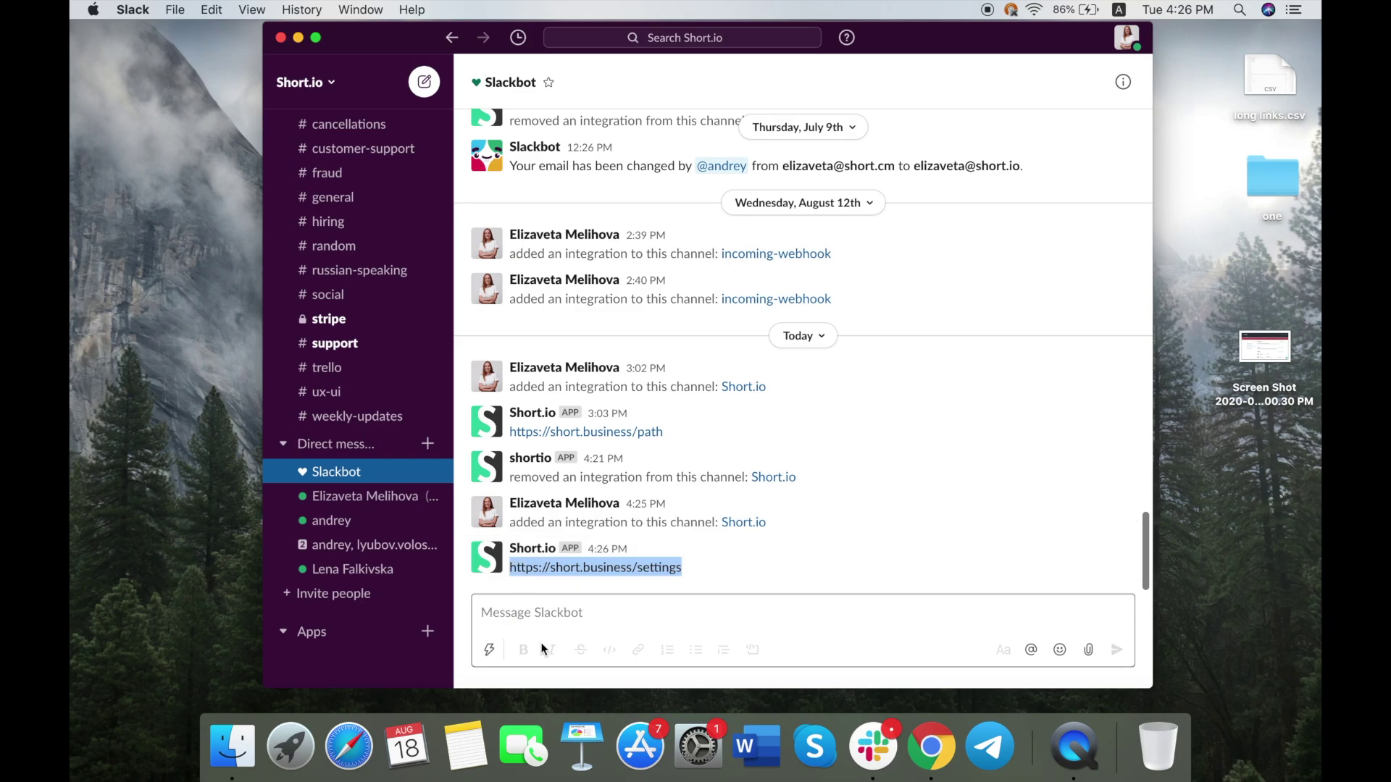
pyautogui.click(938, 771)
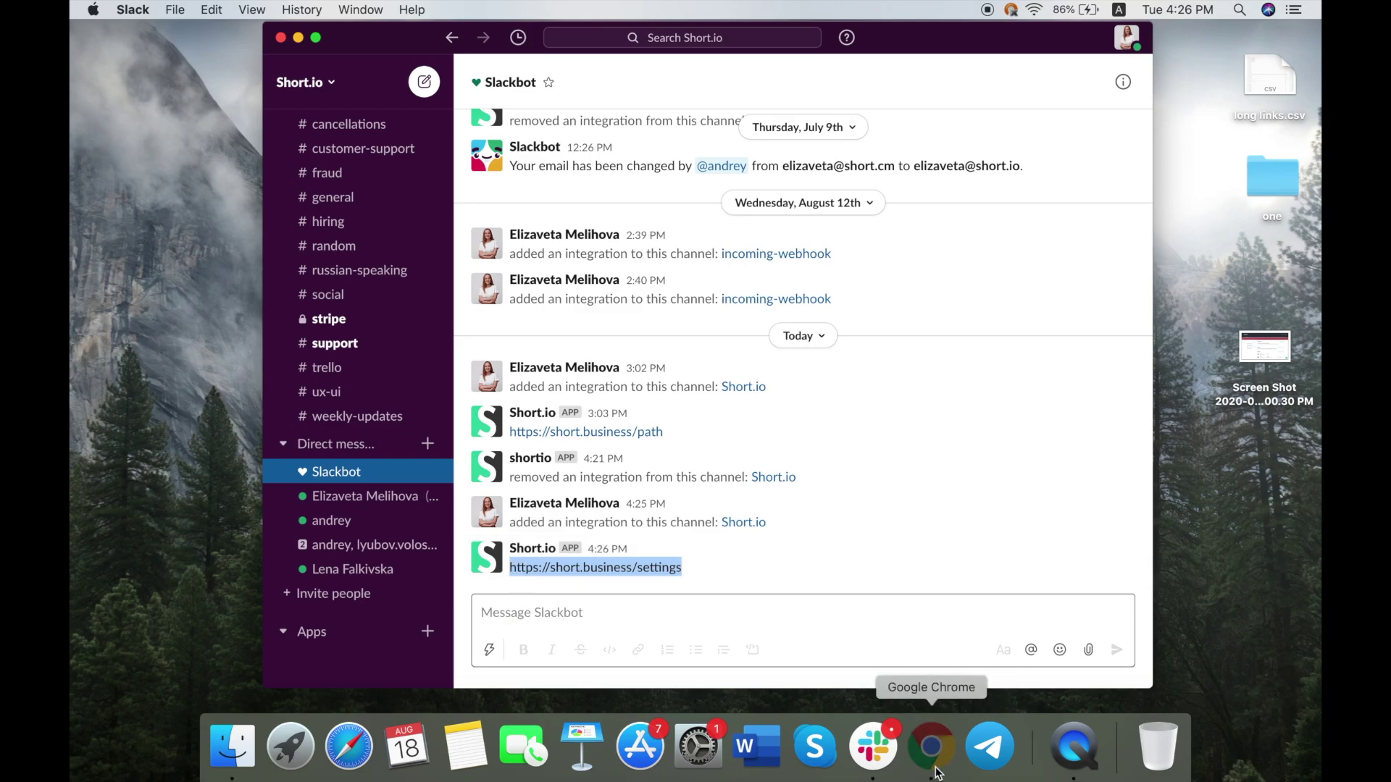
# View the Wordpress plugin (beta) page, then the Zapier page with ready-made zaps.
pyautogui.click(612, 175)
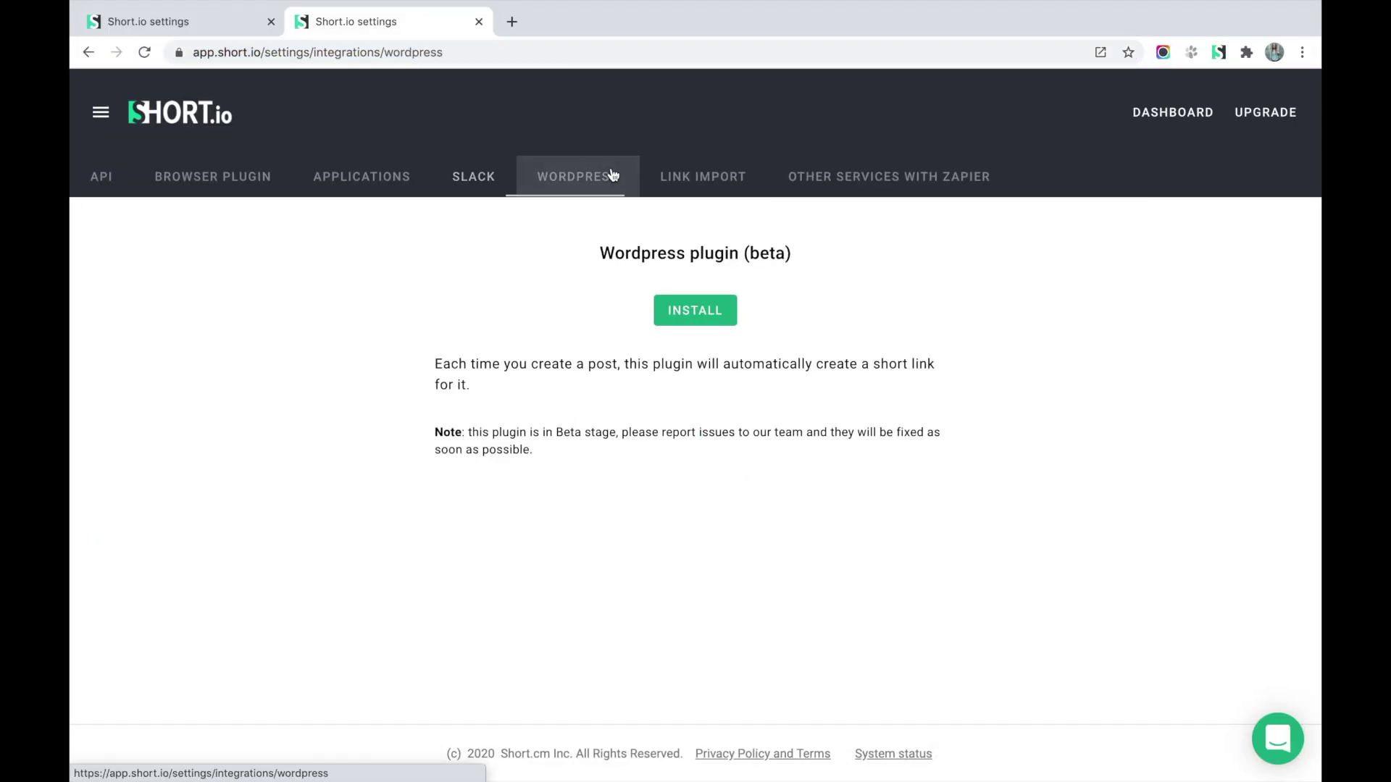
pyautogui.moveTo(586, 253); pyautogui.dragTo(910, 246)
pyautogui.click(910, 247)
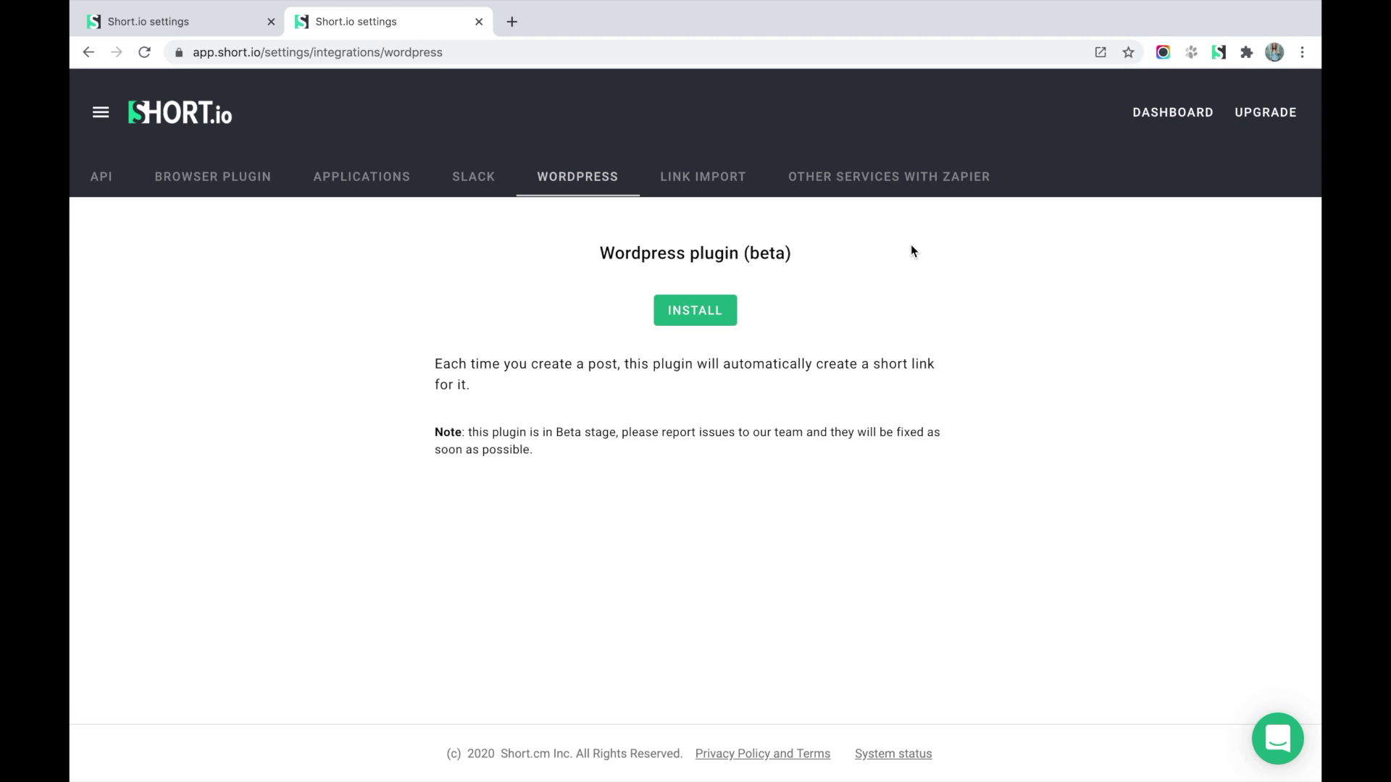
pyautogui.click(866, 194)
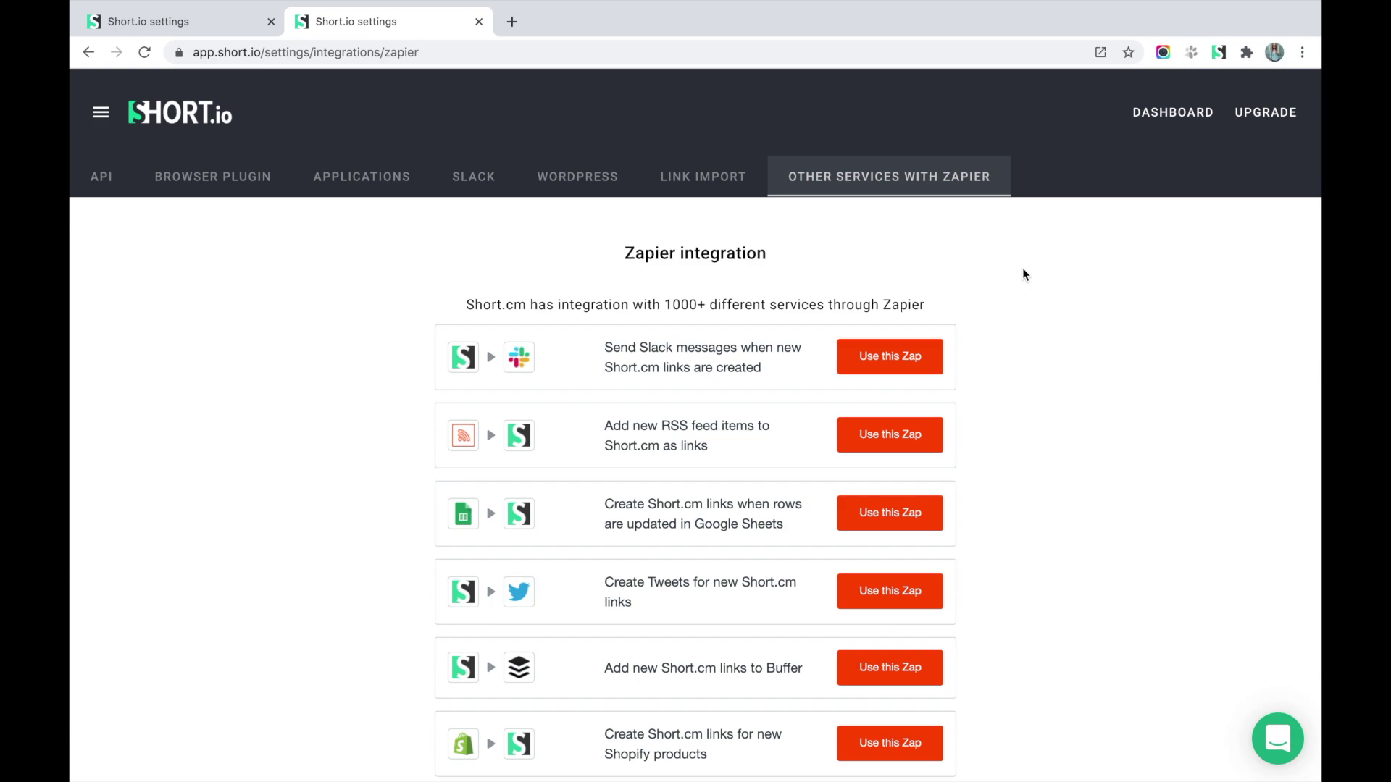
# Show the Link Import page with Bitly/YouURLs and CSV upload zones.
pyautogui.click(711, 177)
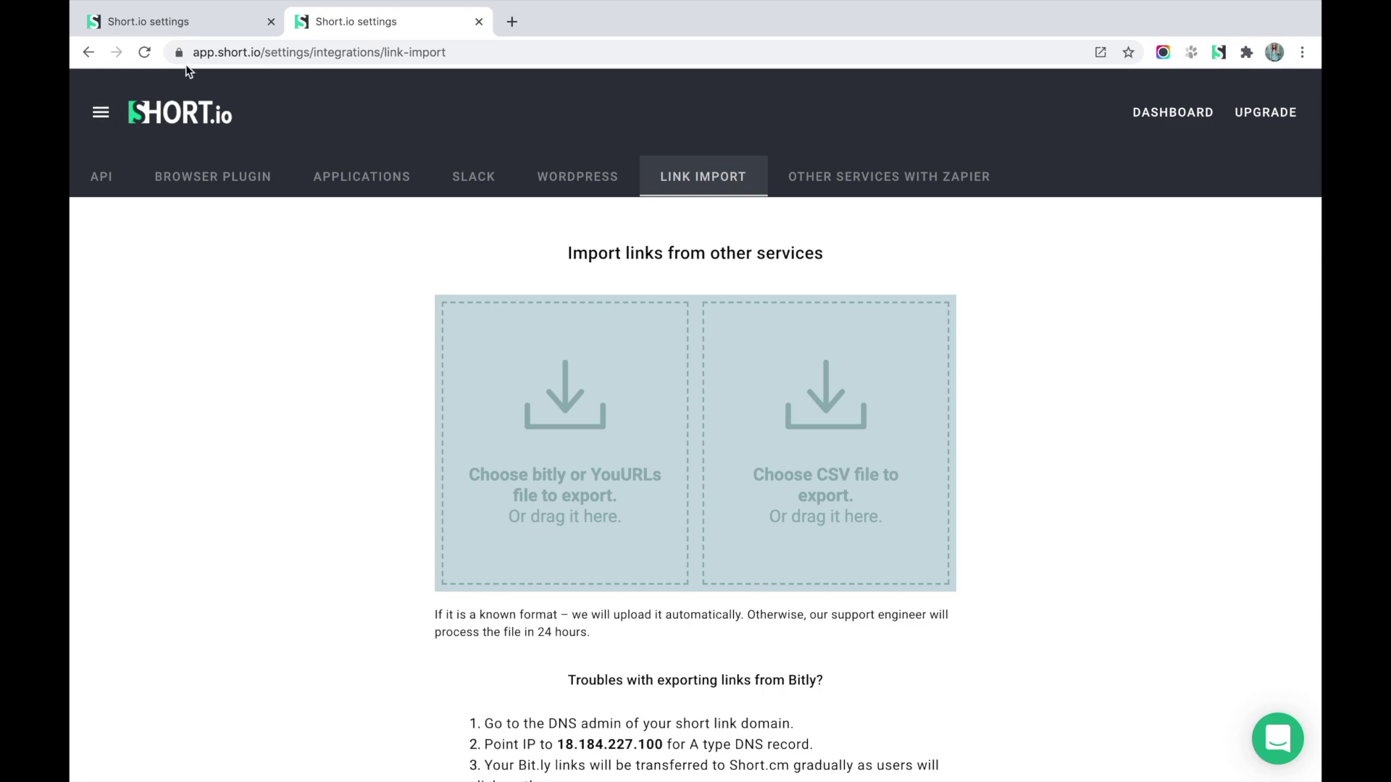
# Export the to.short.io domain's links to export (2).csv from its domain settings, then go back to the Link Import page.
pyautogui.click(138, 26)
pyautogui.click(100, 112)
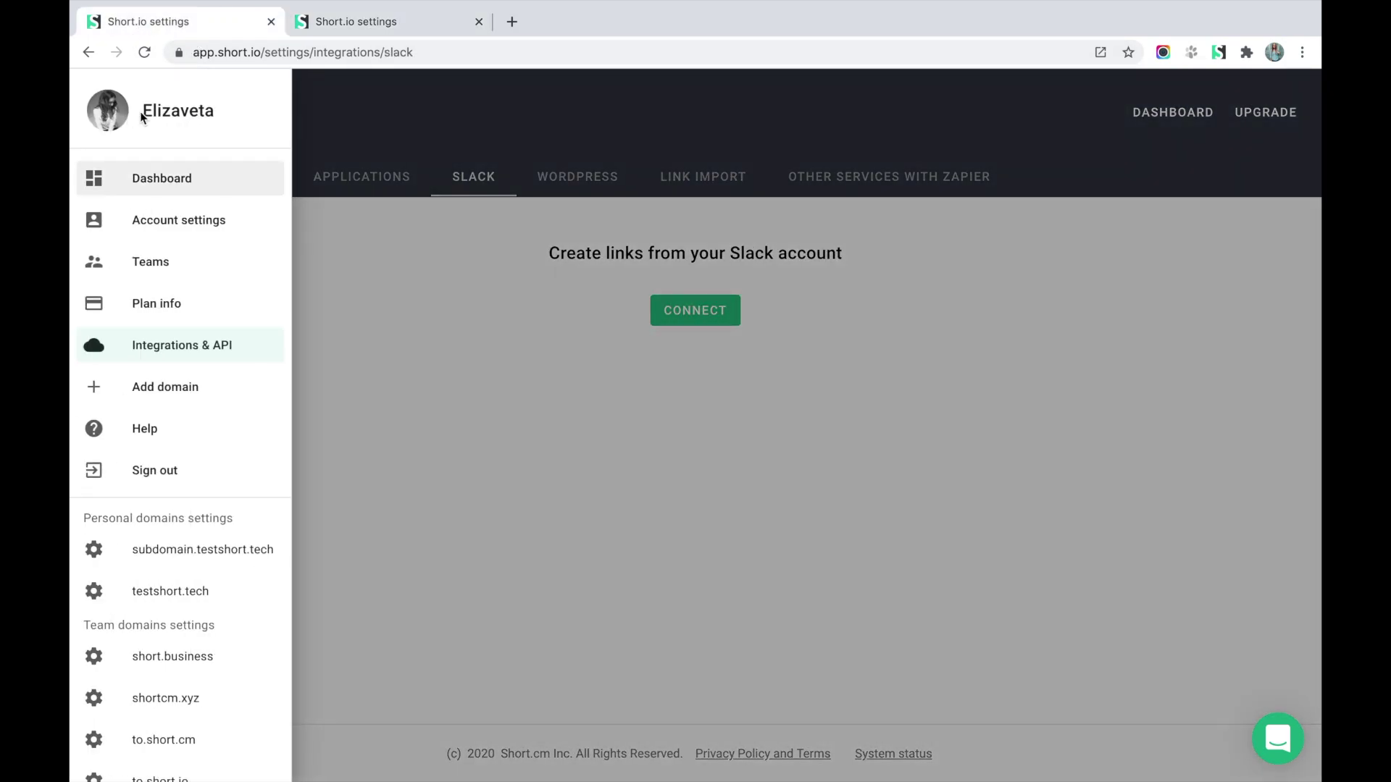
pyautogui.scroll(-2, 133, 744)
pyautogui.click(140, 724)
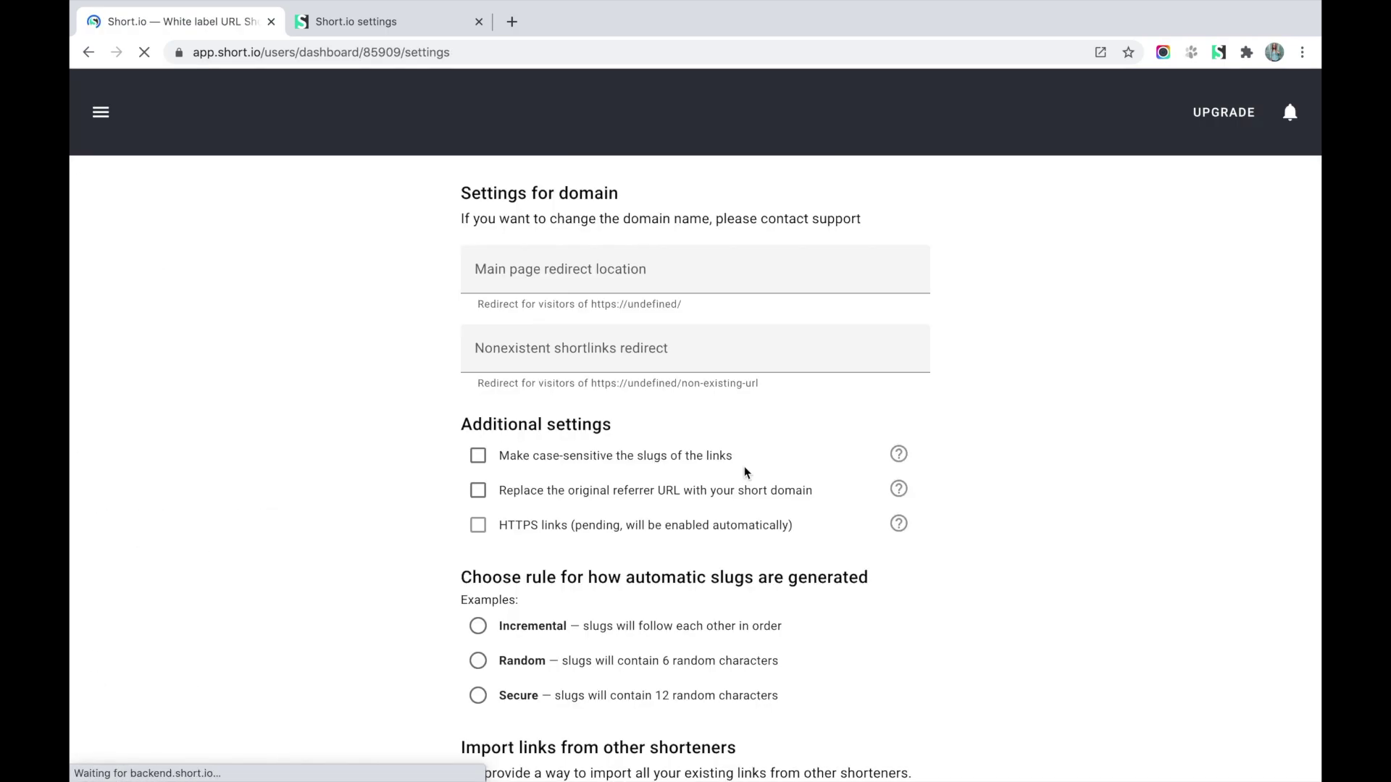
pyautogui.scroll(-8, 898, 522)
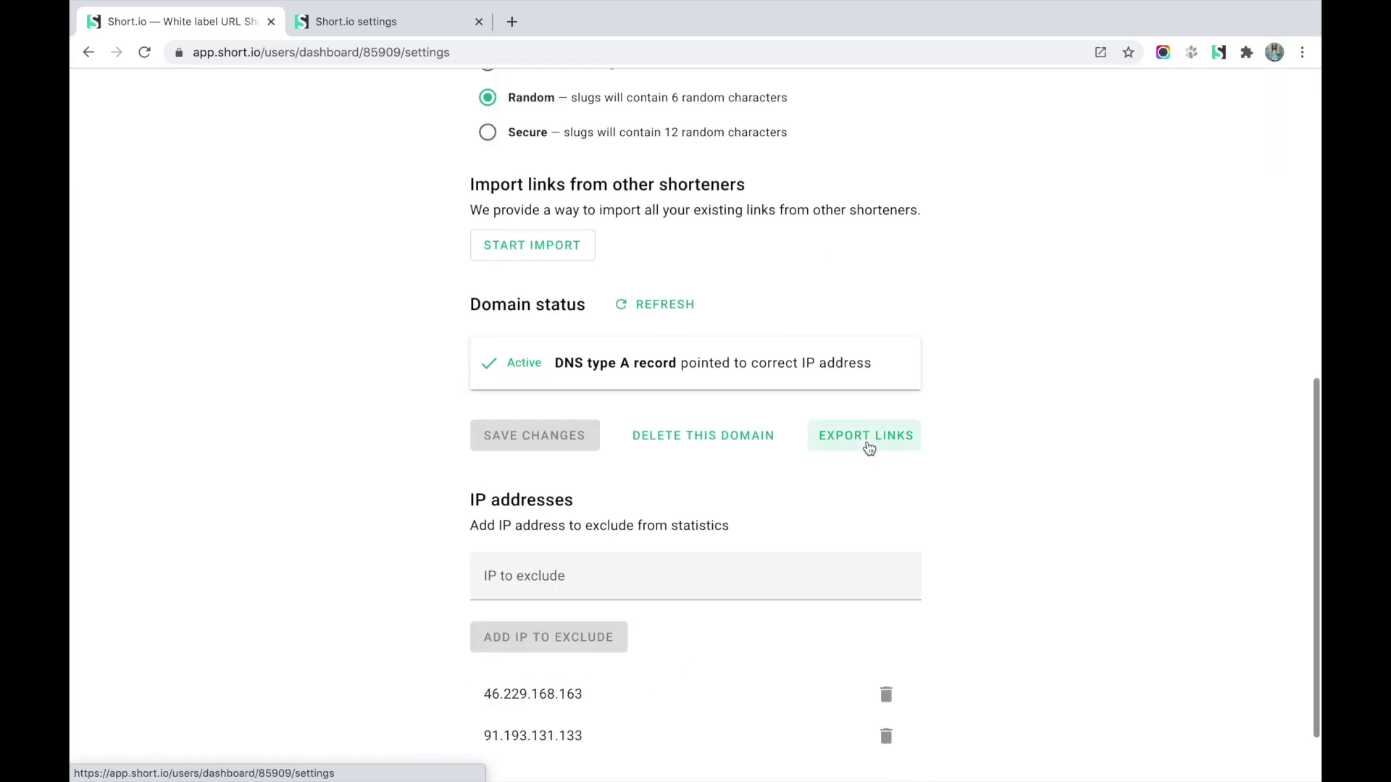
pyautogui.click(867, 436)
pyautogui.scroll(10, 299, 382)
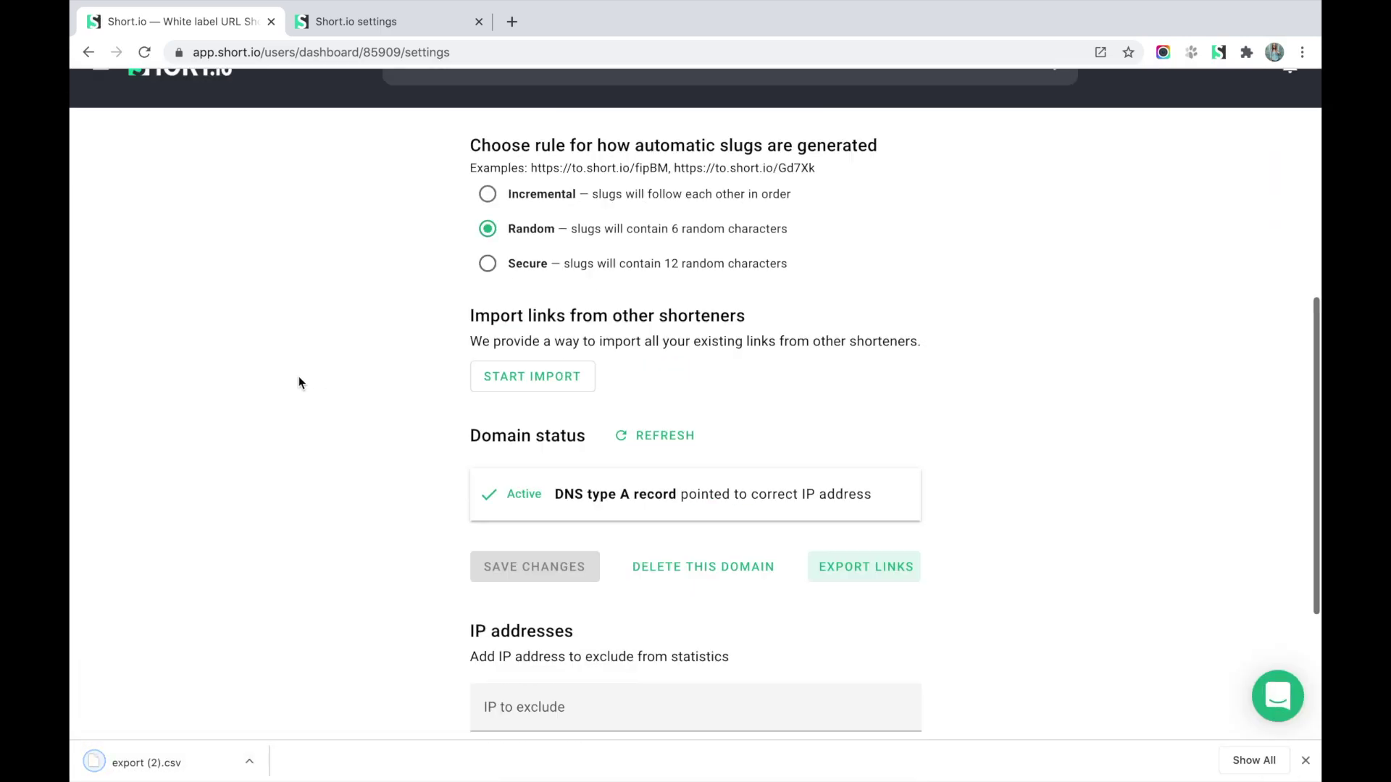
pyautogui.click(375, 20)
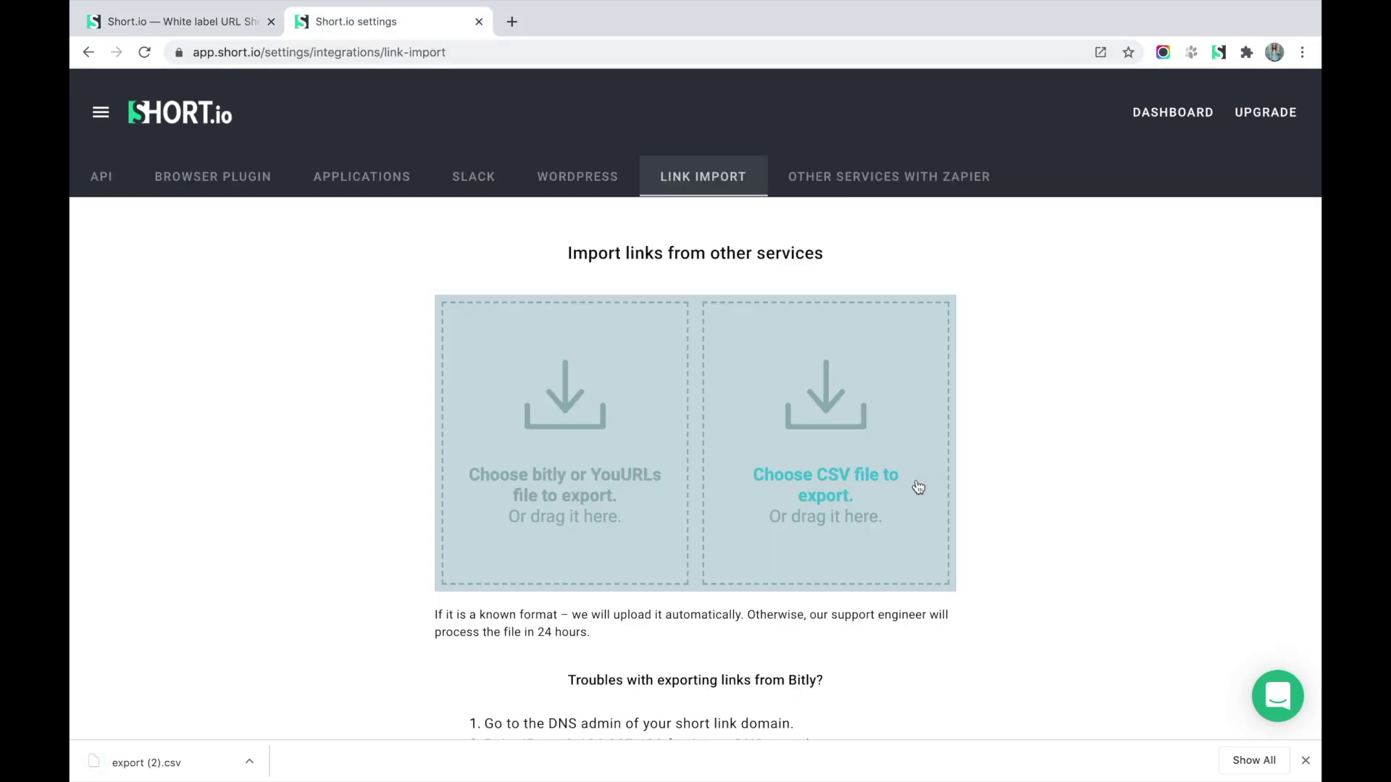
# Load export (2).csv from Downloads and mark its first line as headers.
pyautogui.click(866, 484)
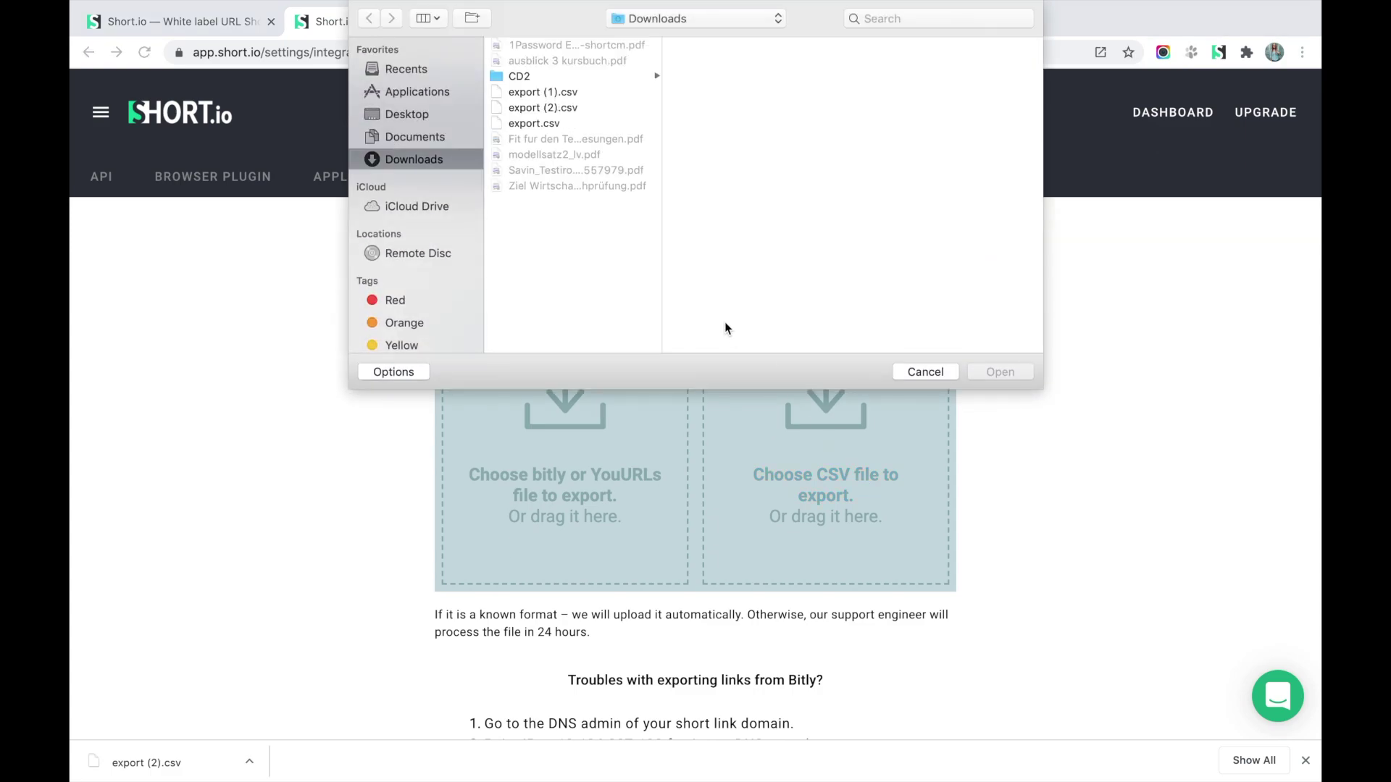
pyautogui.click(551, 107)
pyautogui.click(986, 376)
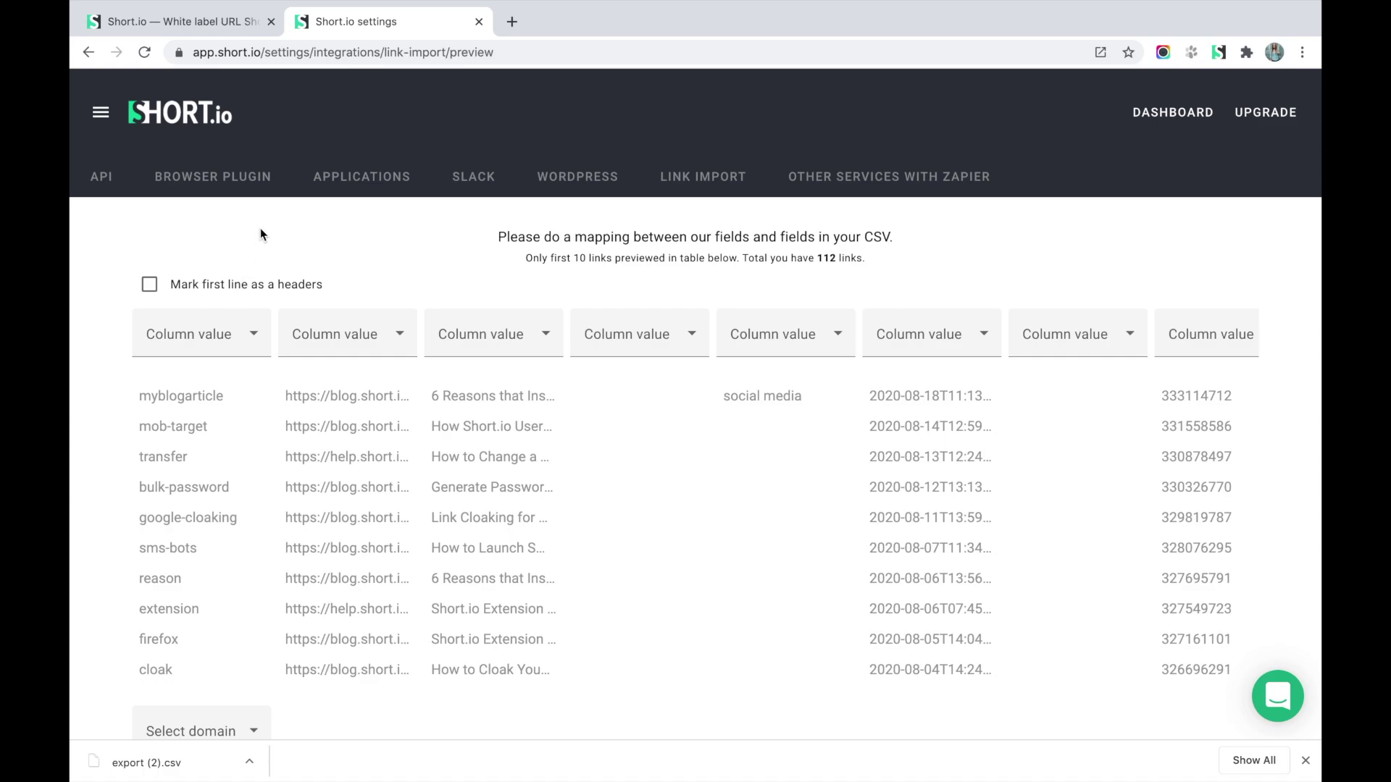
pyautogui.click(184, 285)
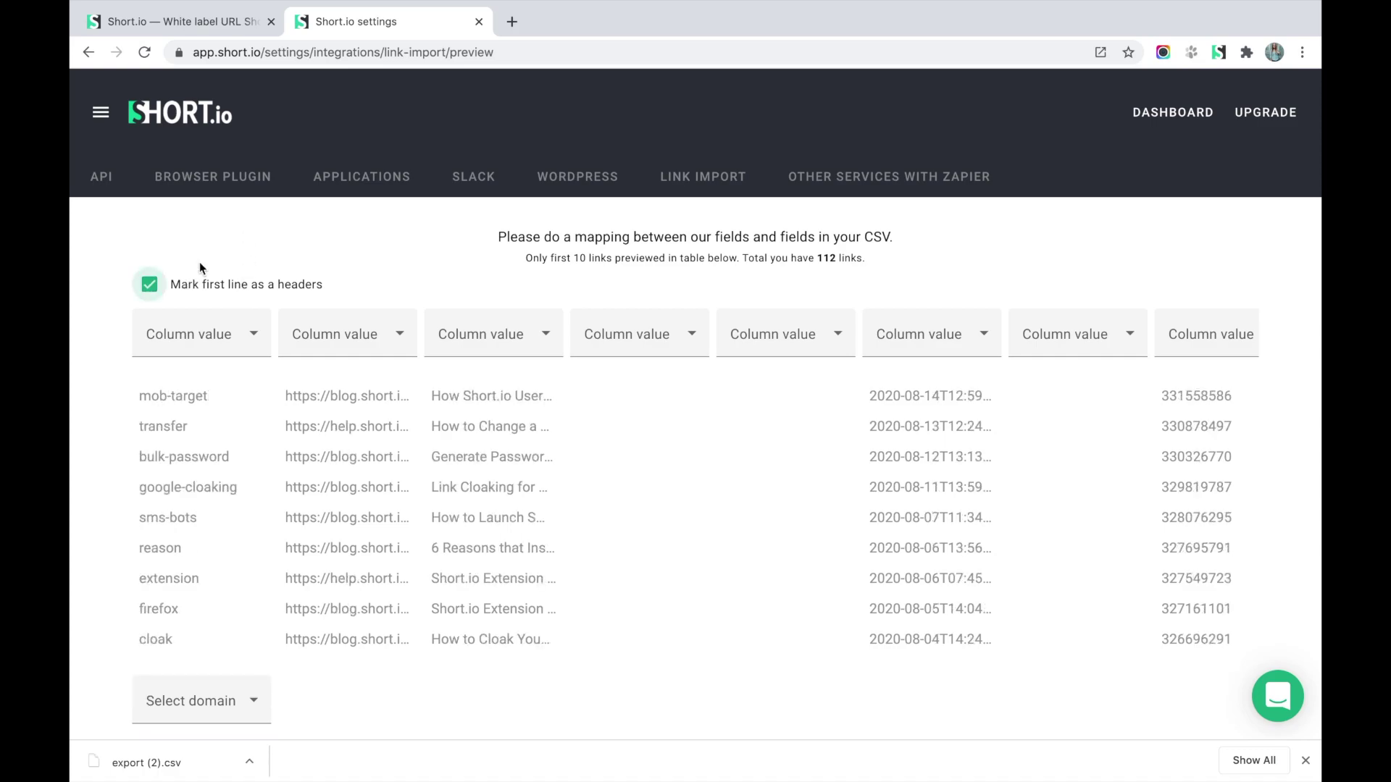
# Map the three CSV columns to Link slug, Original URL and Link title.
pyautogui.click(252, 344)
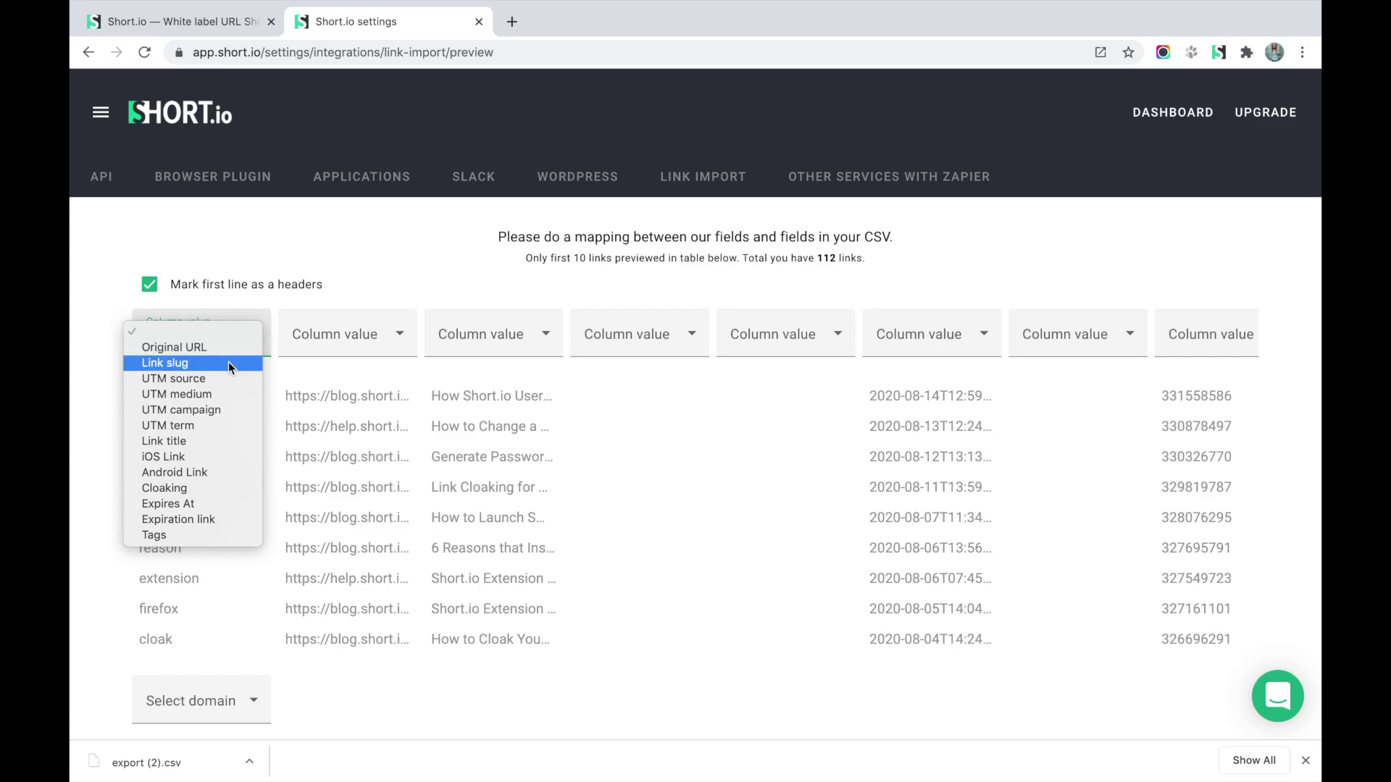
pyautogui.click(228, 362)
pyautogui.click(396, 337)
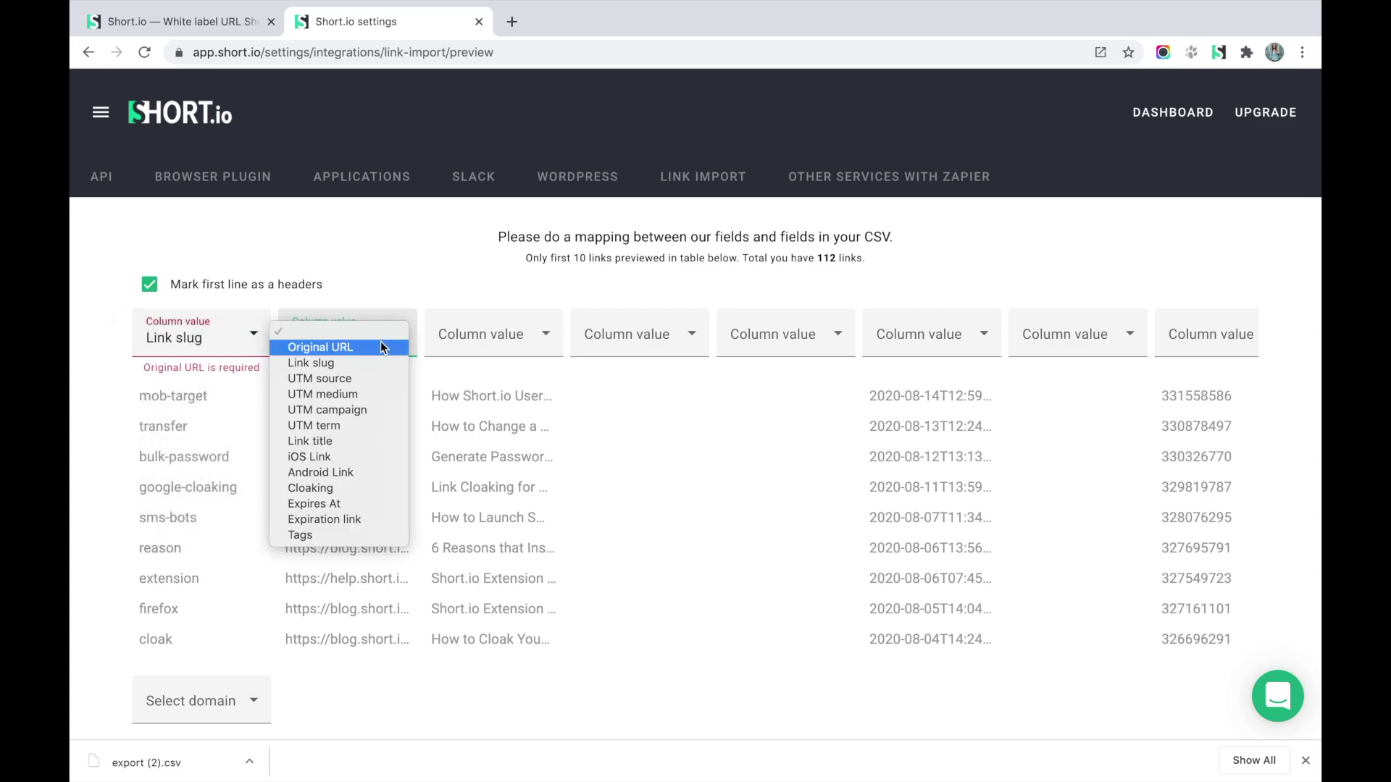
pyautogui.click(379, 347)
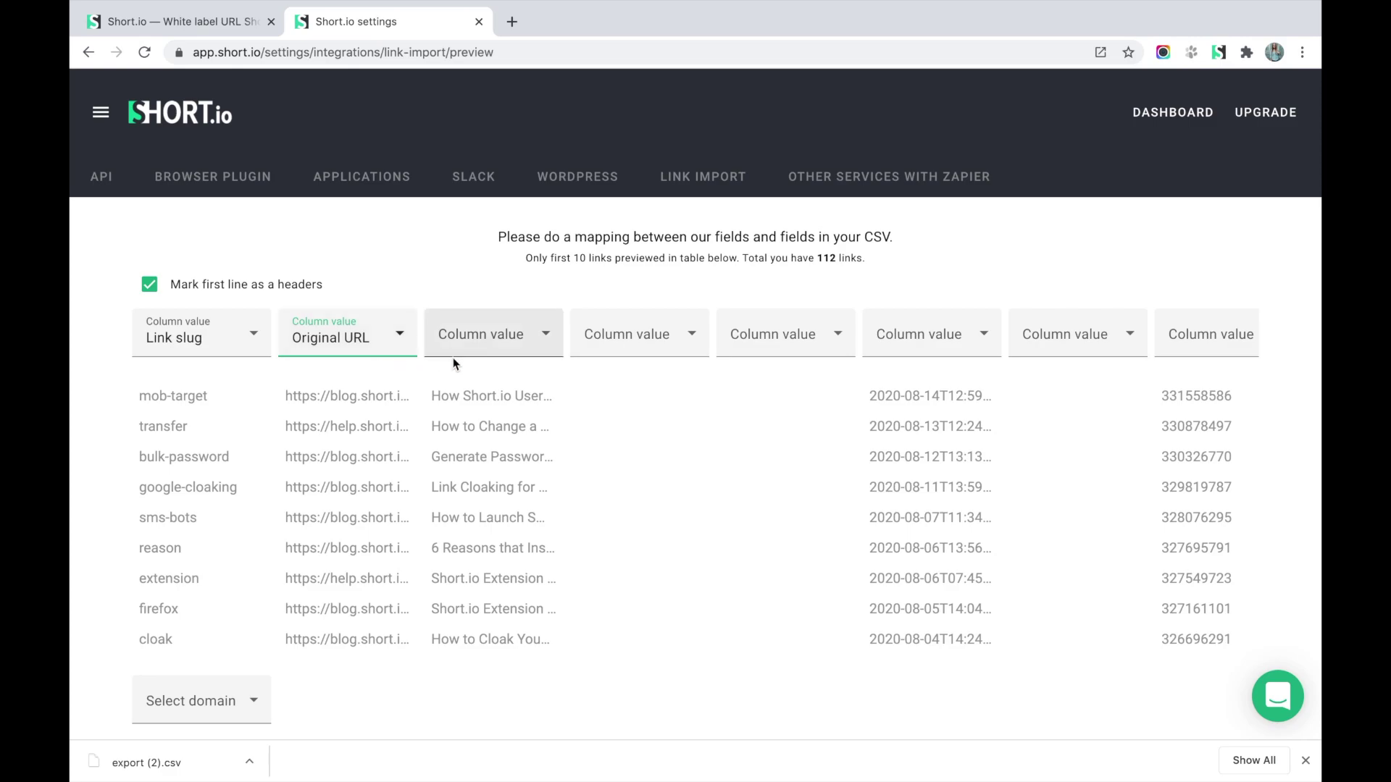
pyautogui.click(522, 342)
pyautogui.click(485, 438)
# Import the links into the short.business domain, yielding 111 uploaded and 0 failed.
pyautogui.scroll(-1, 747, 583)
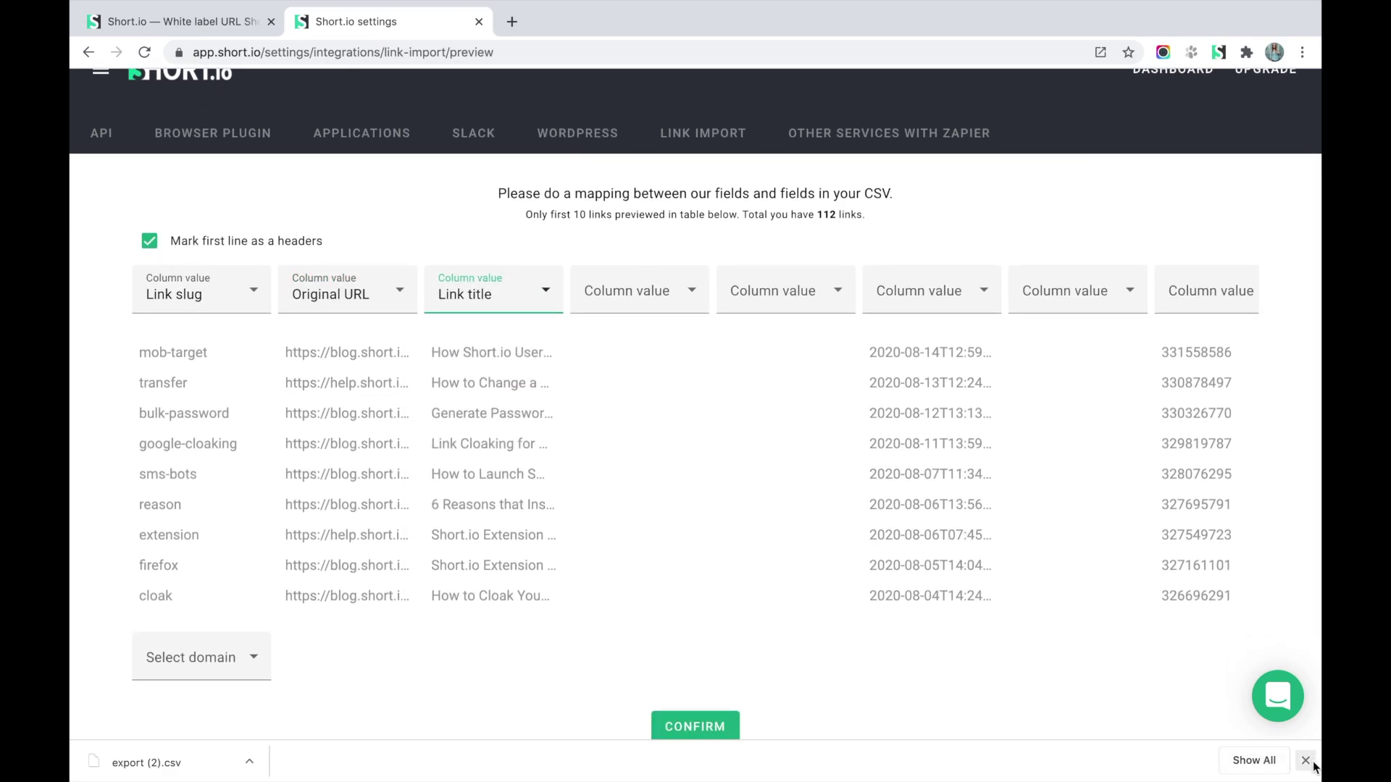
pyautogui.click(1306, 759)
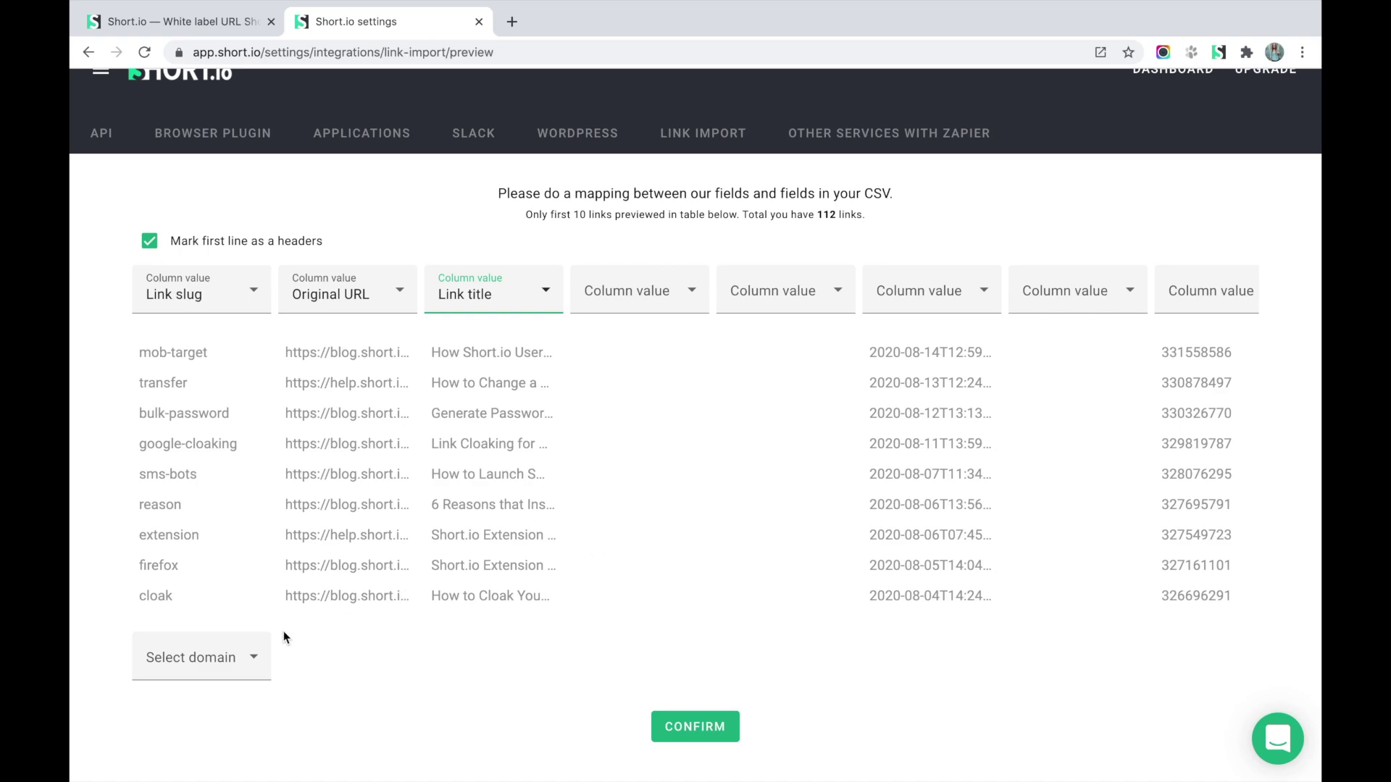
pyautogui.click(255, 665)
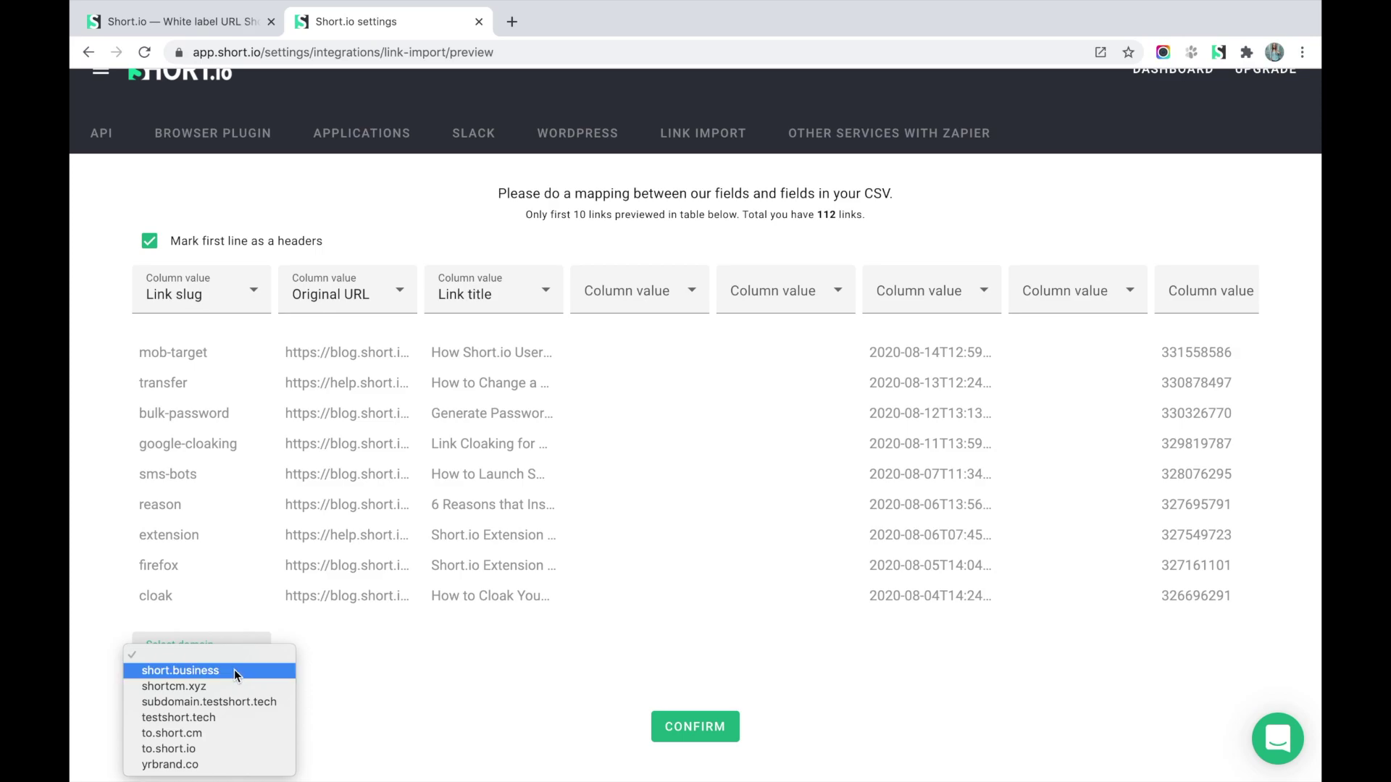
pyautogui.click(233, 671)
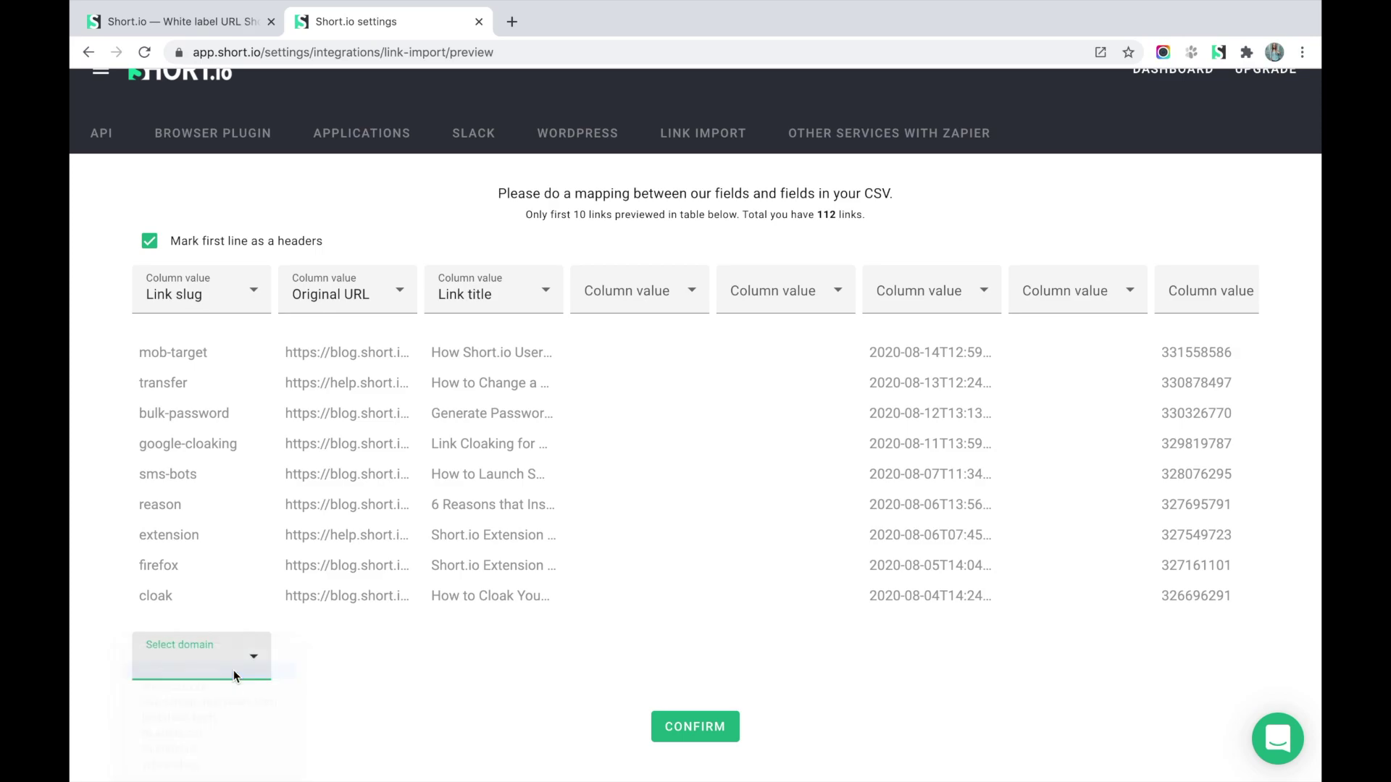
pyautogui.click(725, 732)
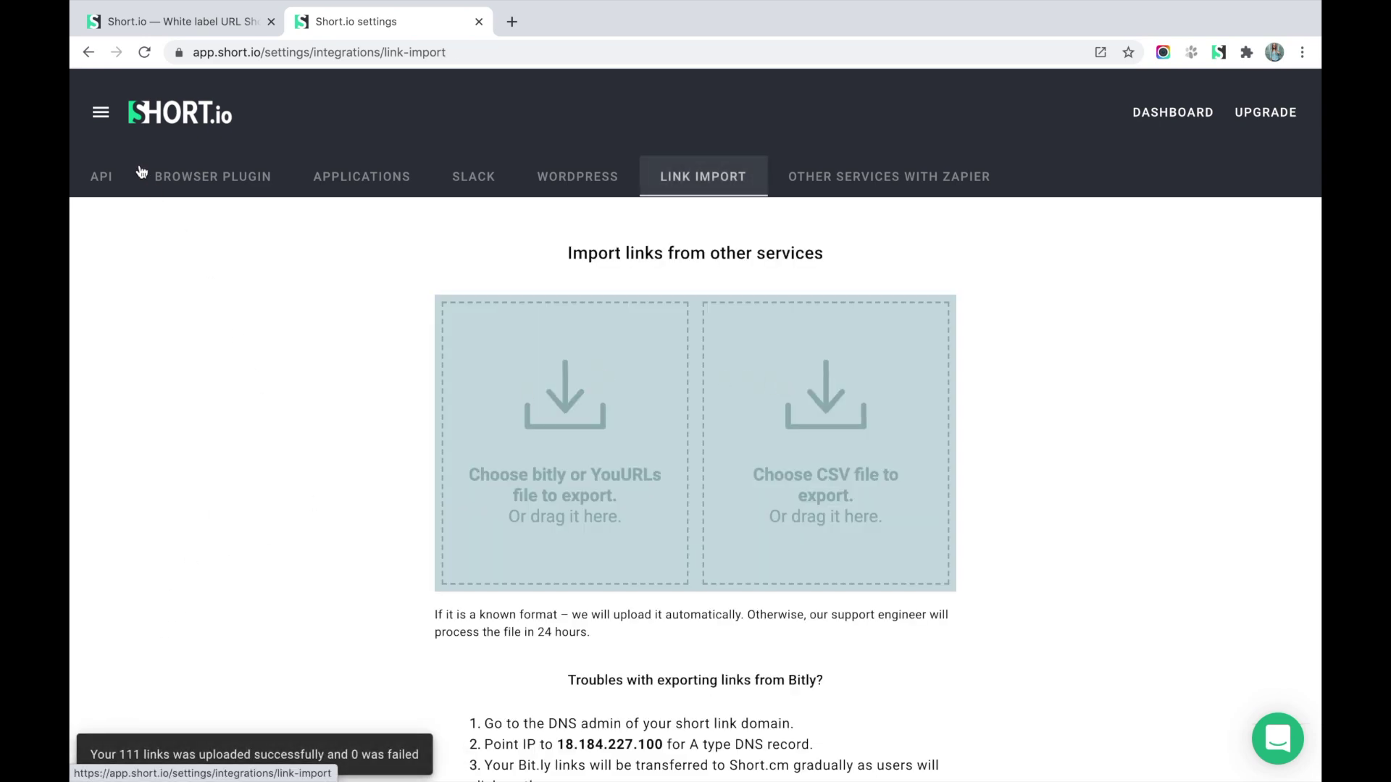
# Open short.business from the domain list and review its 115 Branded Links, including the newly imported ones.
pyautogui.click(100, 112)
pyautogui.scroll(-1, 152, 594)
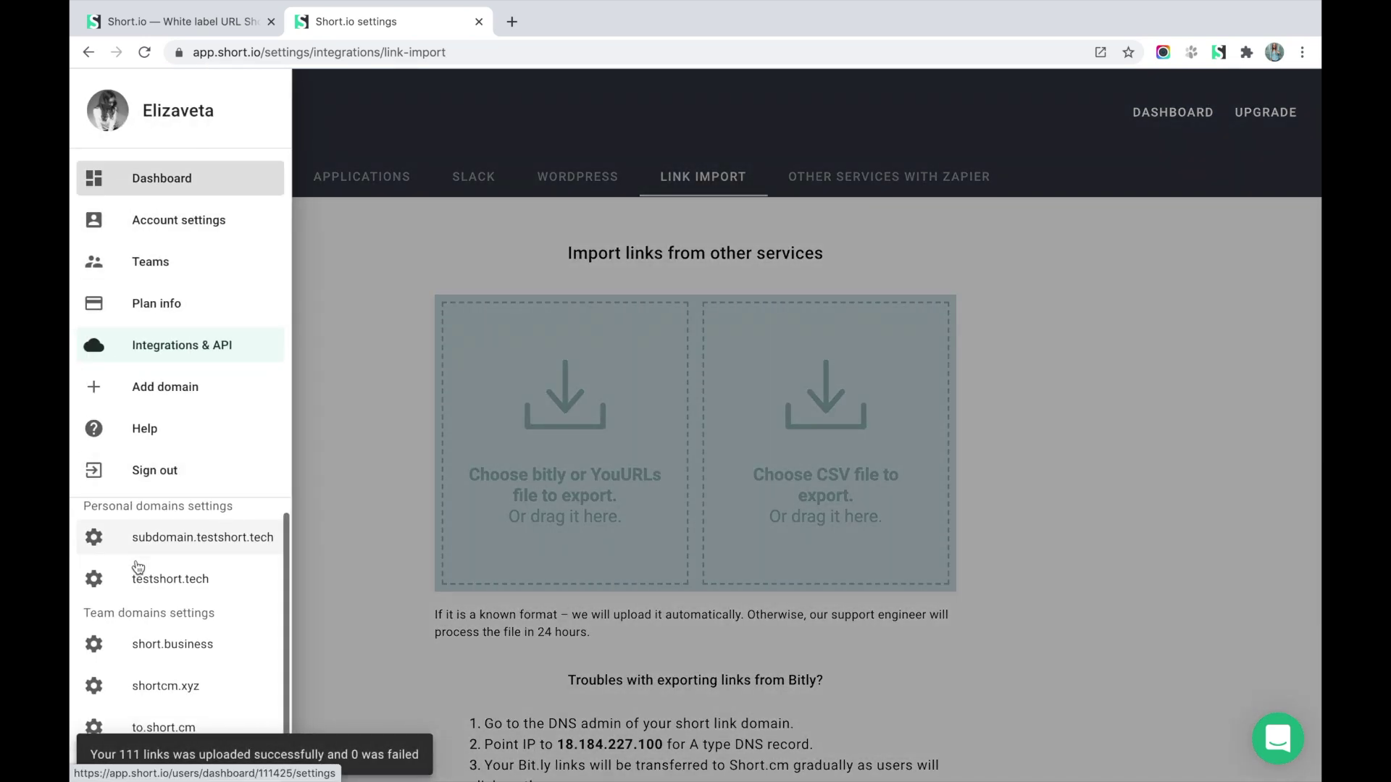
pyautogui.click(158, 635)
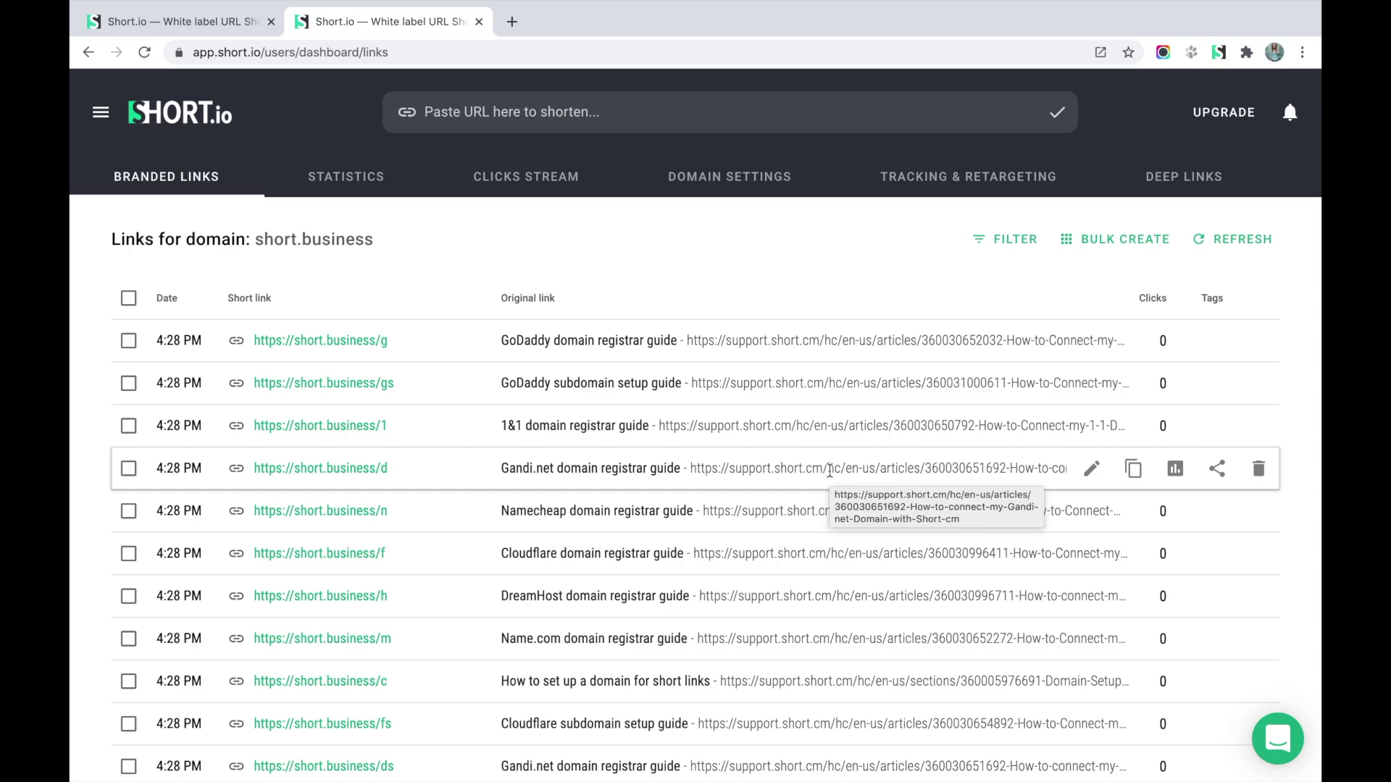
pyautogui.scroll(-13, 829, 470)
pyautogui.scroll(13, 830, 471)
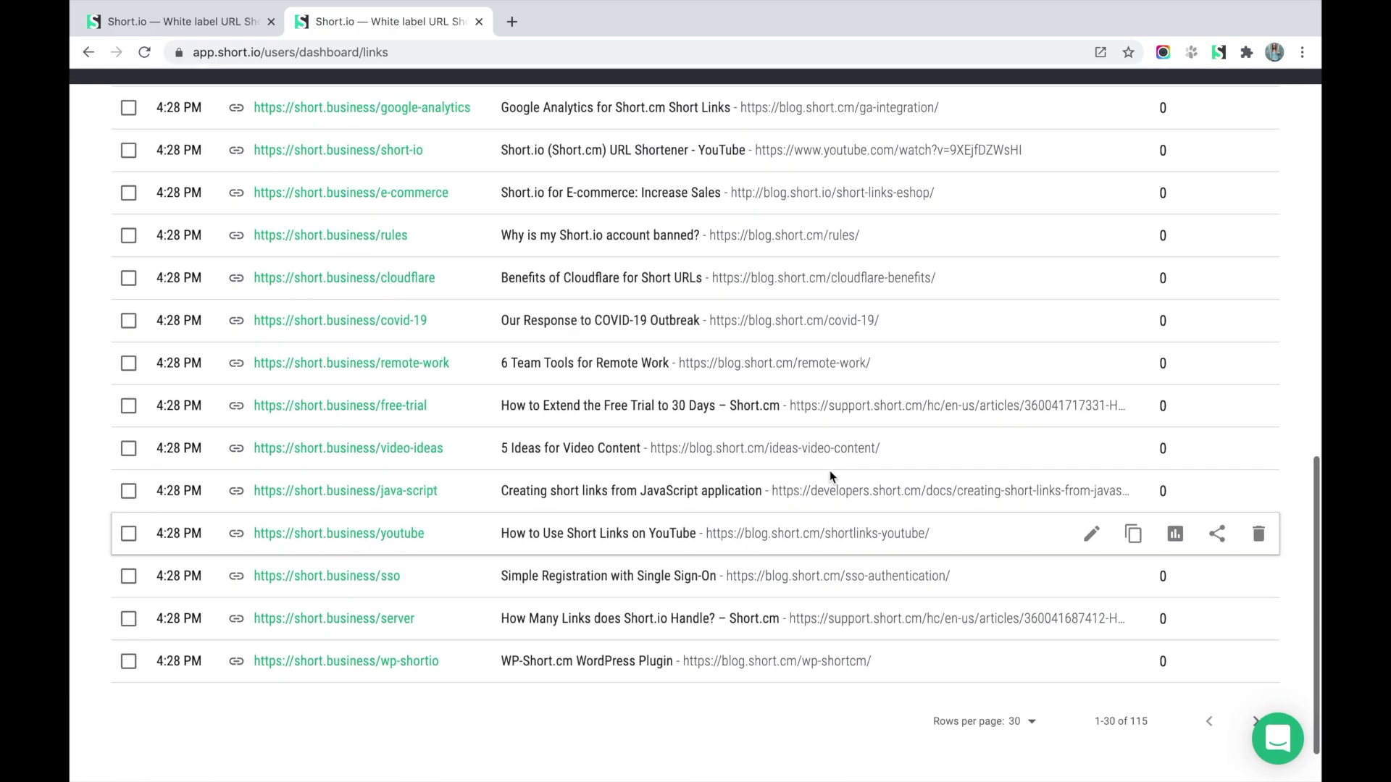